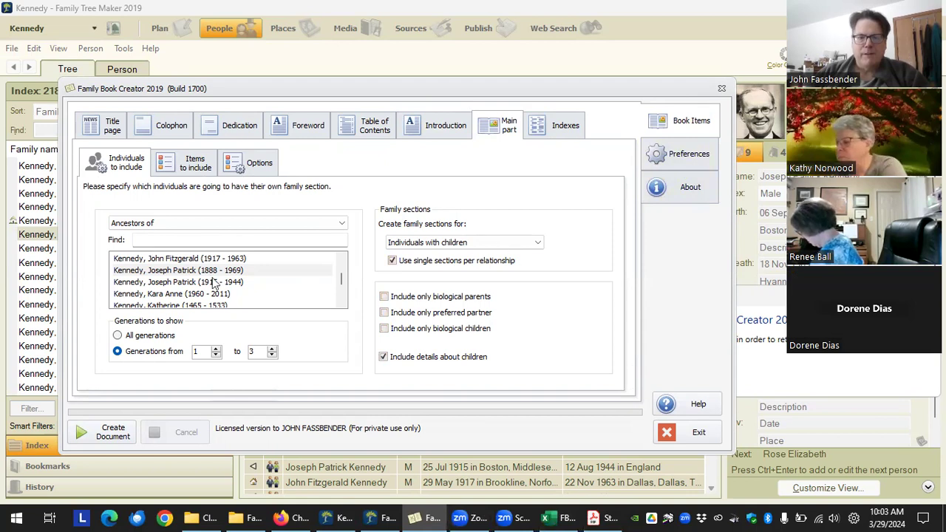
- Open Preferences and review the Fonts & Styles and Text & page layout settings
left_click(675, 157)
left_click(379, 127)
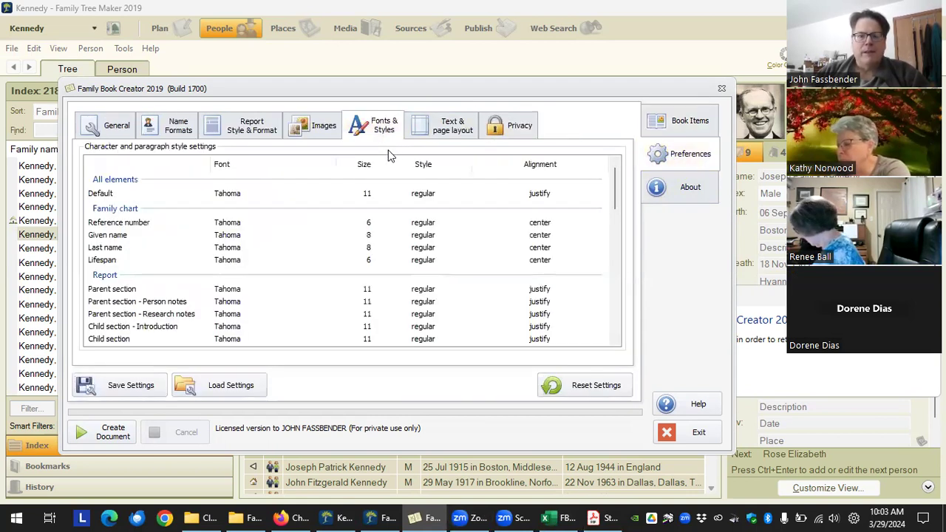
left_click(430, 129)
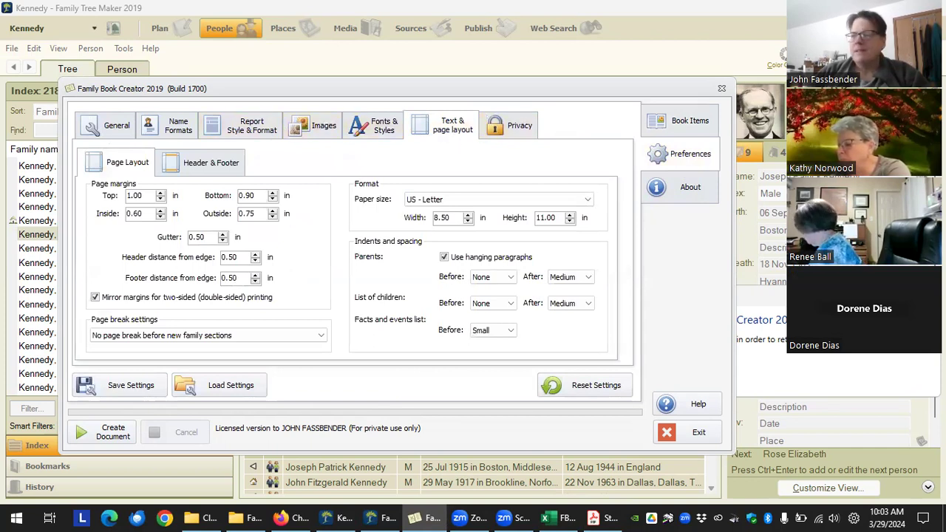
- Show the About page with the version and licence information
key("alt+Tab")
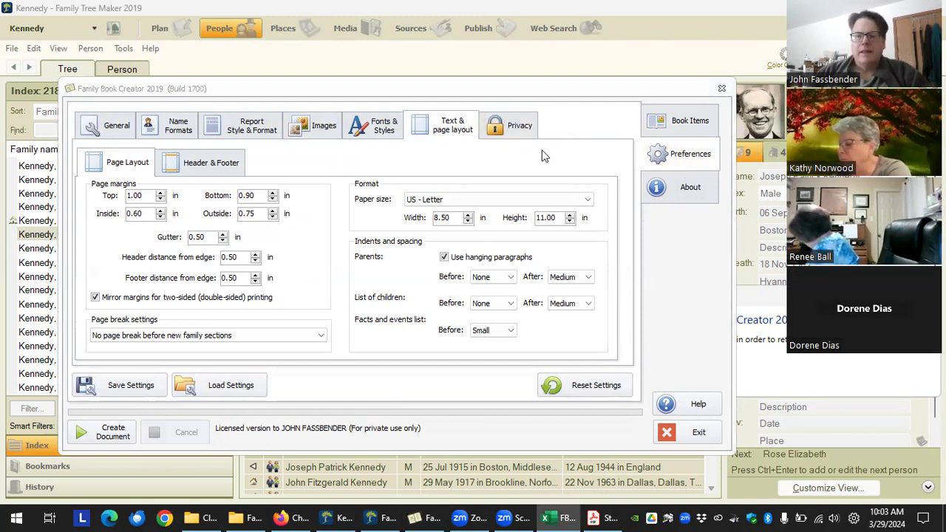
left_click(693, 192)
left_click(692, 198)
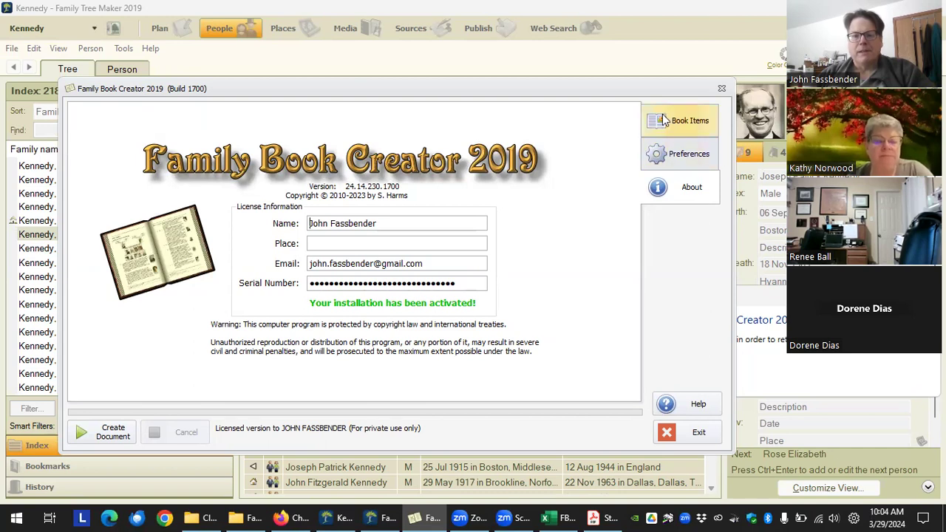
- Check the Title page under Book Items, then show the Text & page layout preferences
left_click(669, 126)
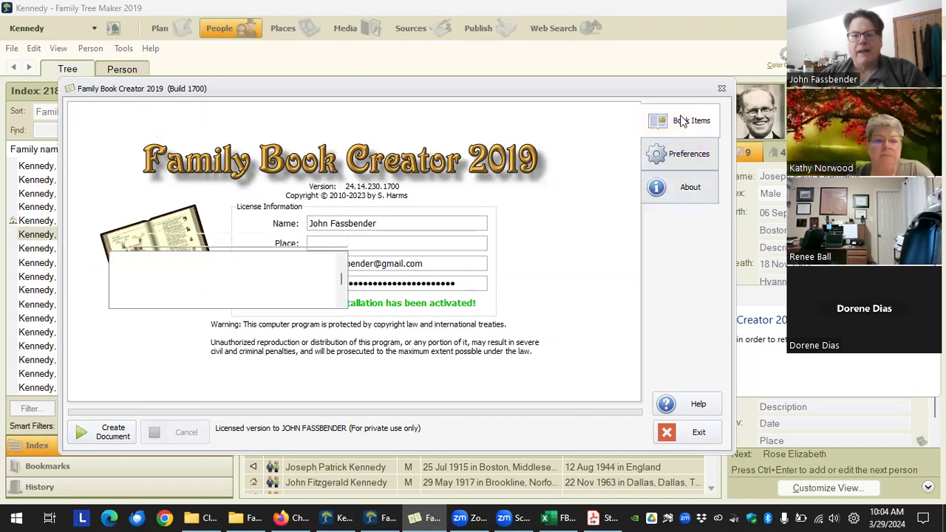
left_click(97, 134)
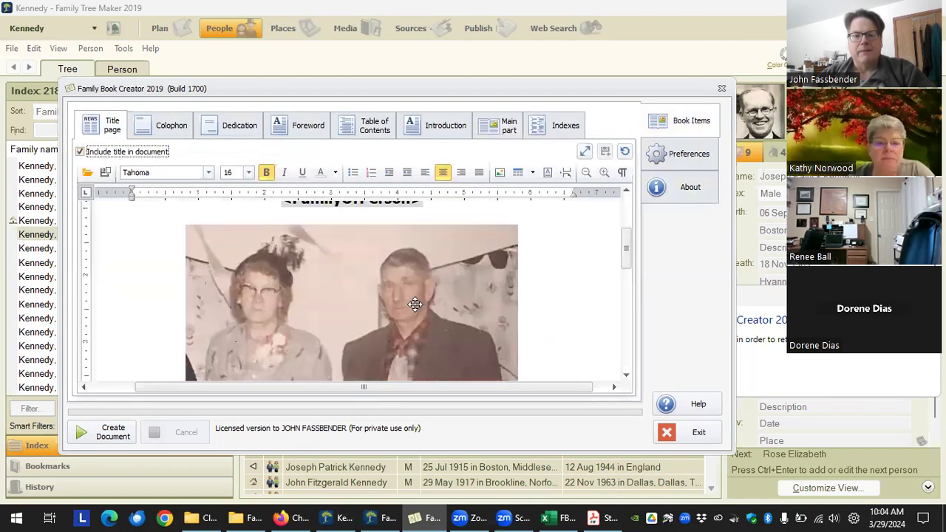
left_click(674, 155)
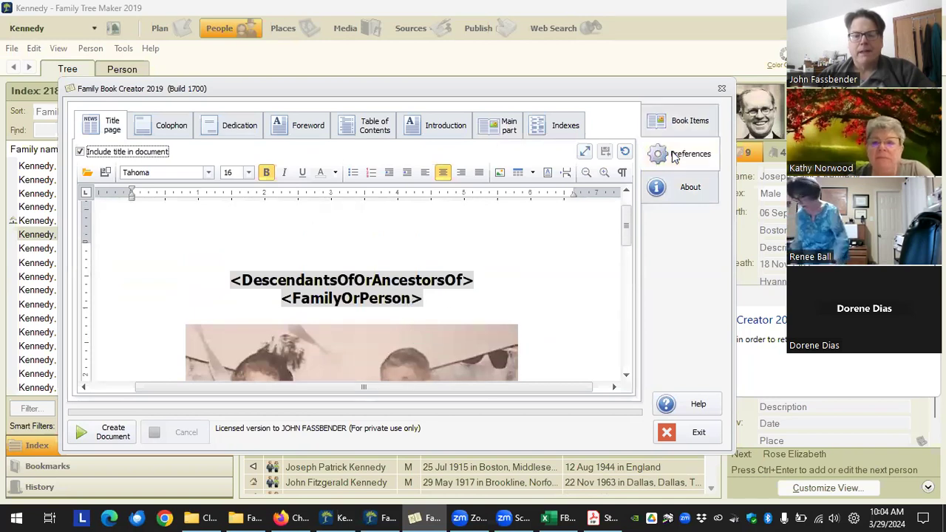
left_click(238, 386)
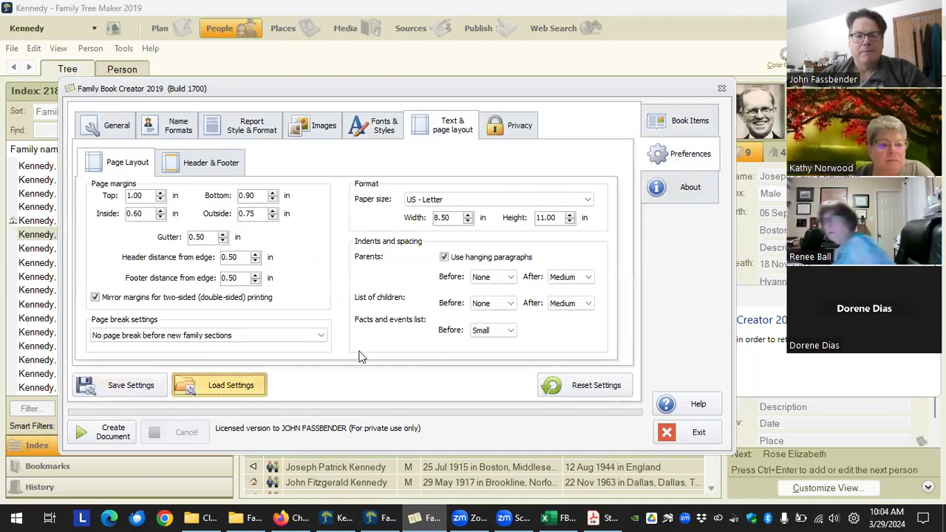
- Load the Kennedy-No notes.fbcs settings file from the FBC folder
left_click(229, 391)
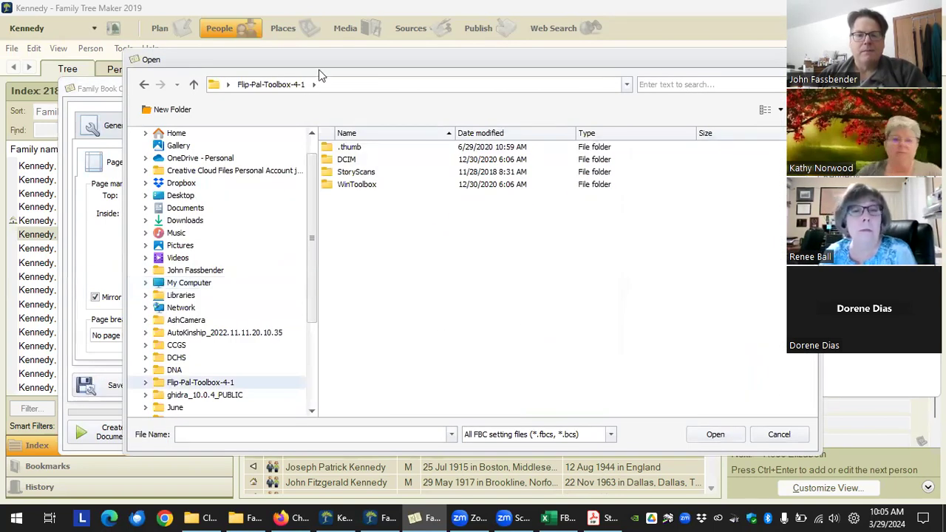
scroll(249, 319, "down", 1)
scroll(249, 321, "up", 1)
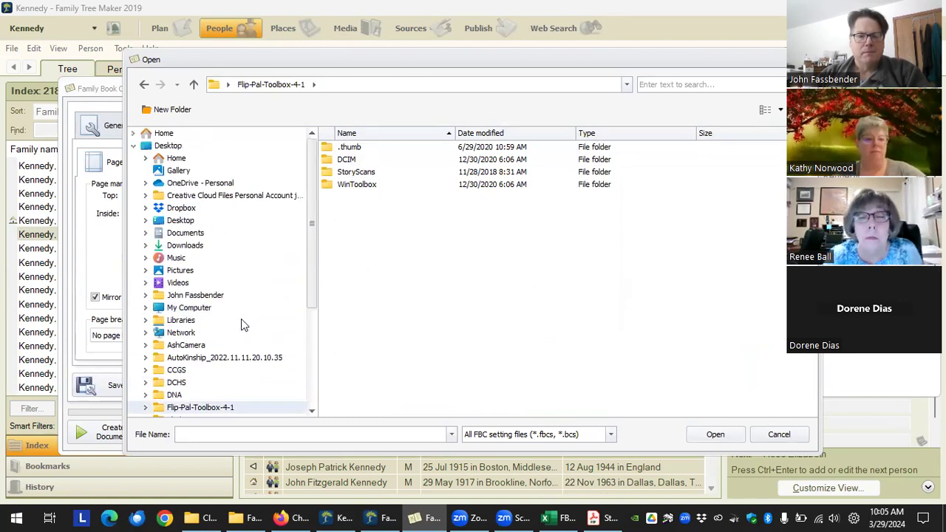
scroll(241, 319, "down", 4)
scroll(241, 320, "up", 4)
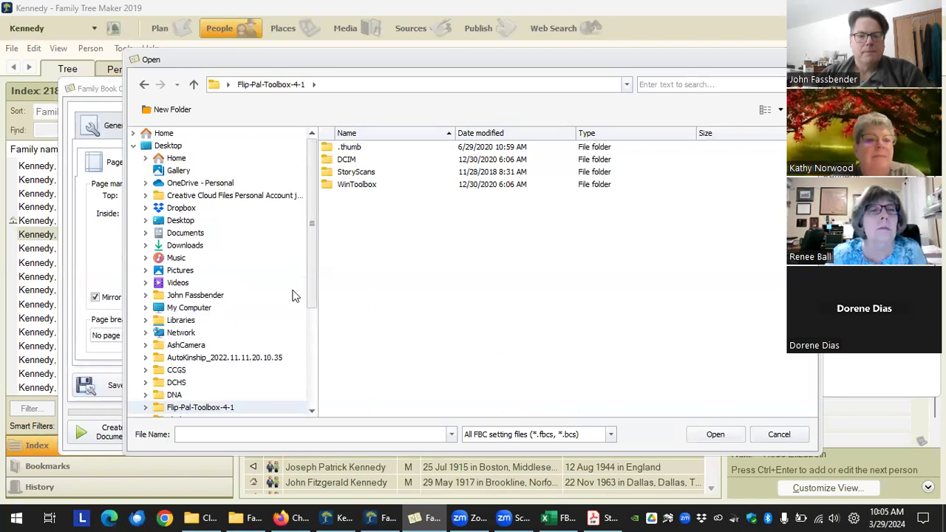
left_click(779, 435)
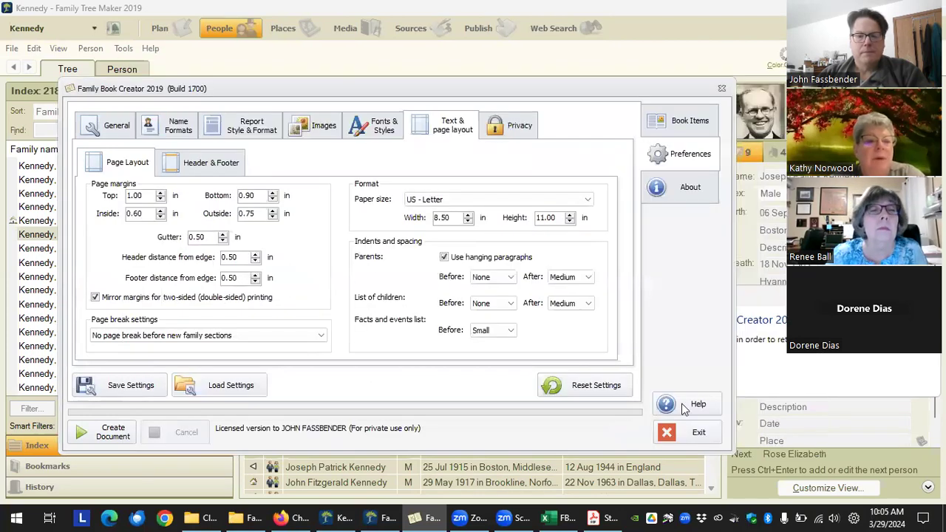
left_click(250, 391)
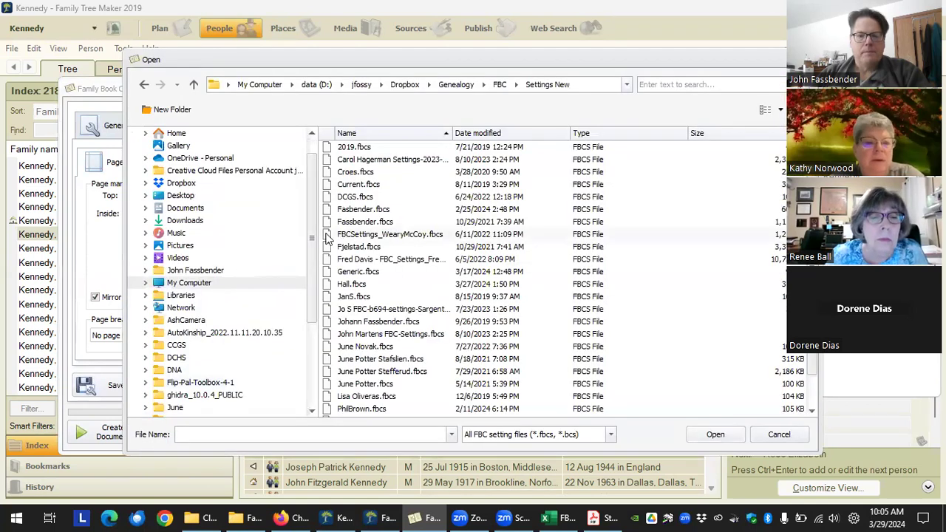
left_click(500, 85)
left_click(364, 222)
double_click(365, 222)
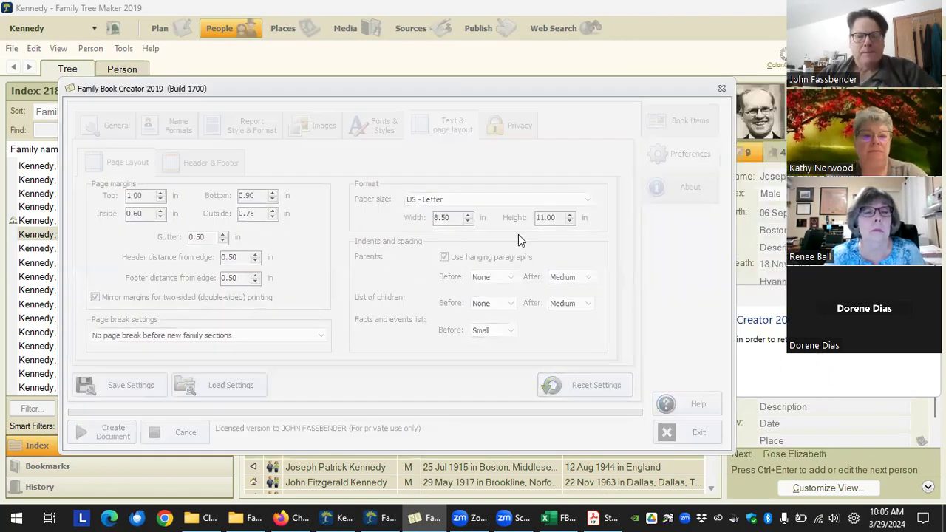
left_click(681, 127)
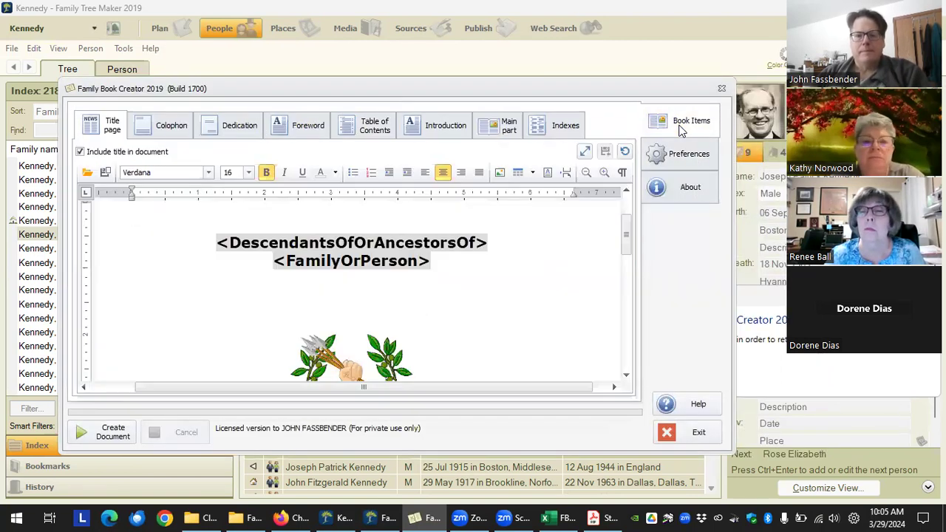
scroll(242, 273, "down", 10)
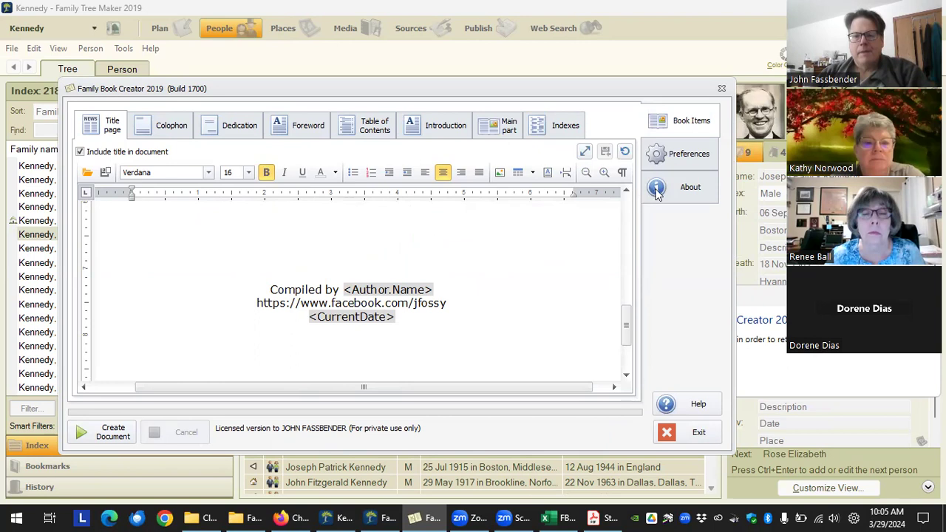
left_click(684, 187)
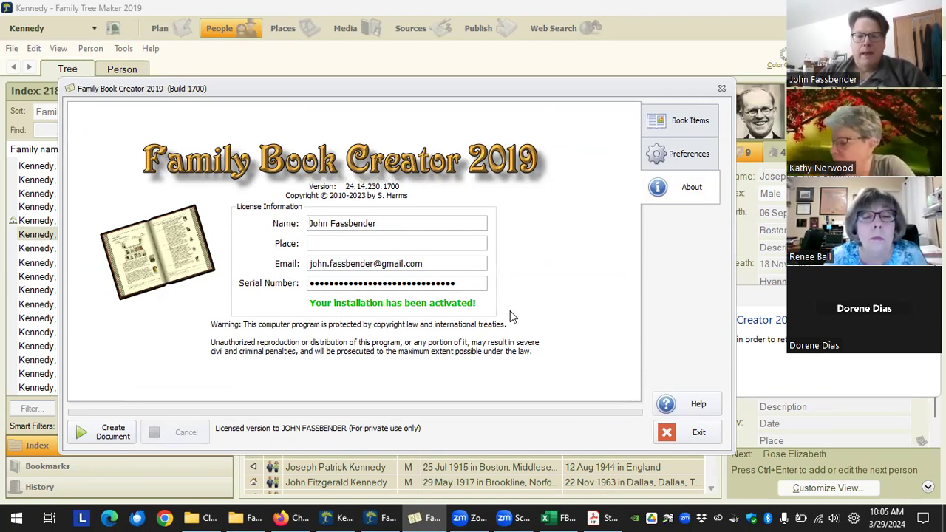
left_click(686, 159)
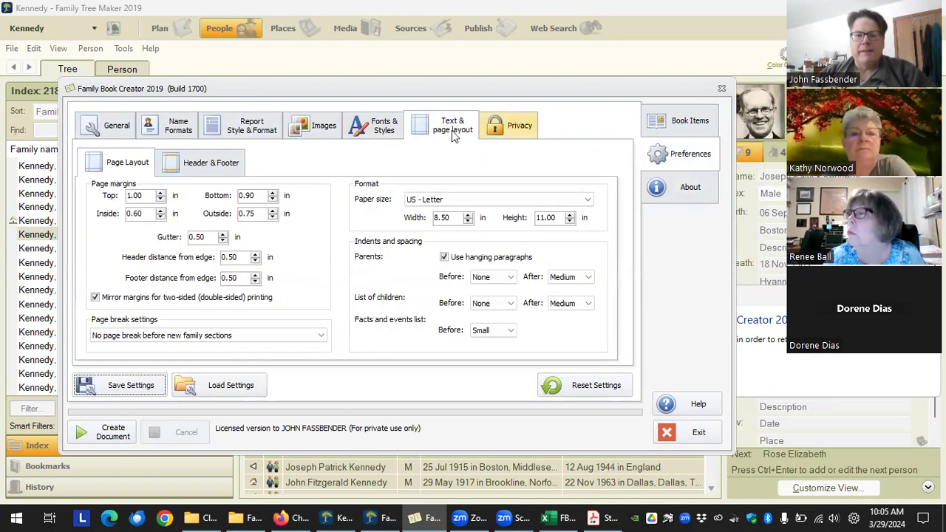
- Check the header and footer settings and About page, then return to page layout
left_click(230, 169)
left_click(121, 161)
left_click(681, 196)
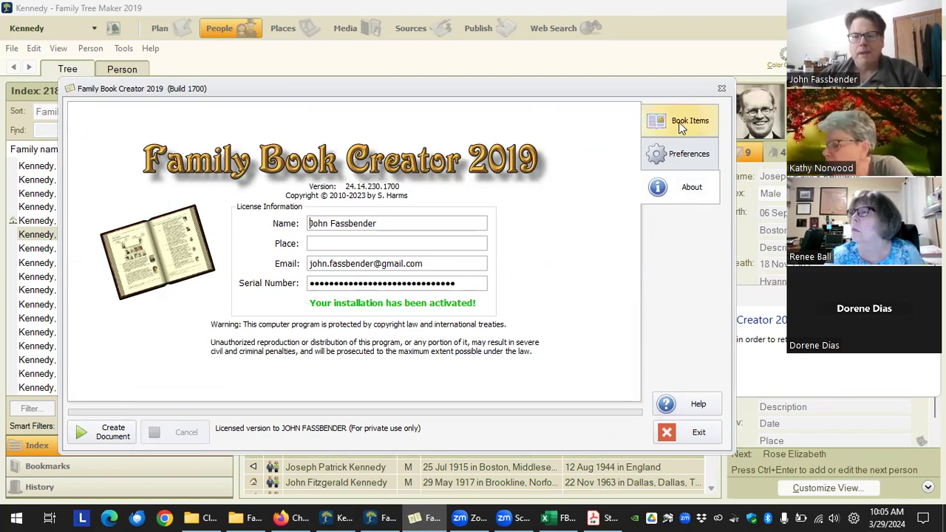
left_click(675, 154)
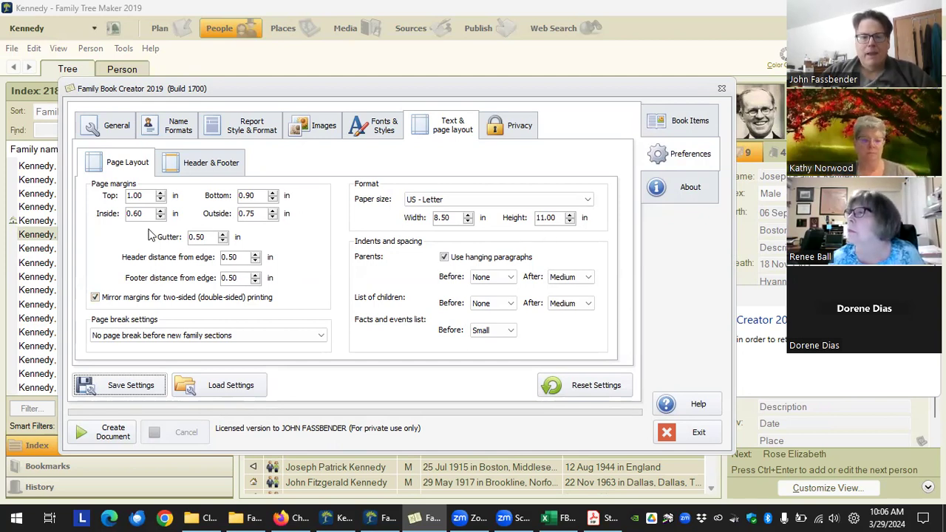
- Toggle mirrored margins off and back on, then bring up Start.pdf in Acrobat
left_click(167, 298)
left_click(167, 299)
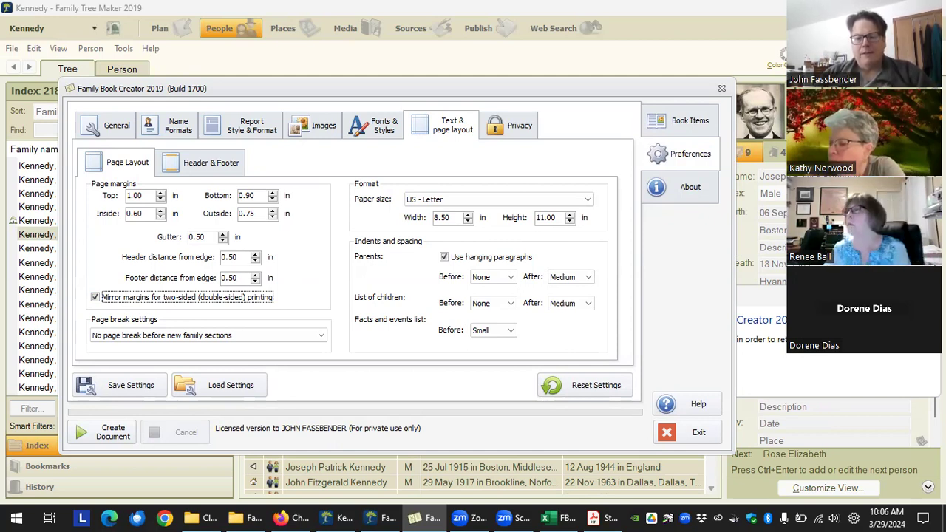
left_click(603, 518)
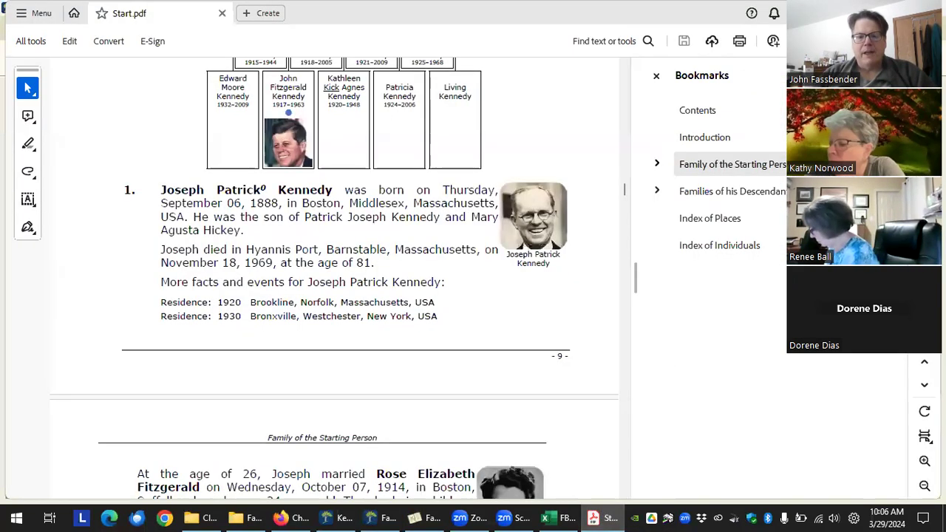
- Show Start.pdf as two pages side by side with the bookmarks panel closed
scroll(479, 303, "down", 1)
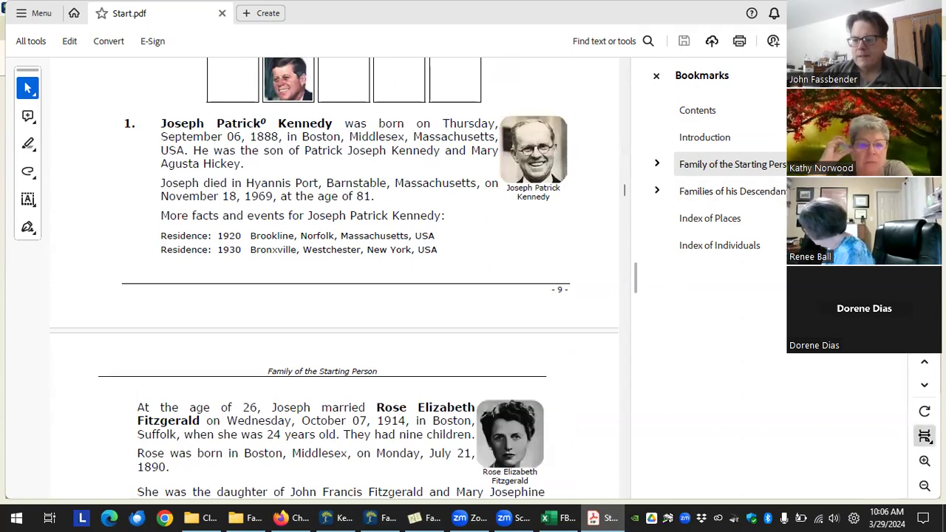
left_click(925, 436)
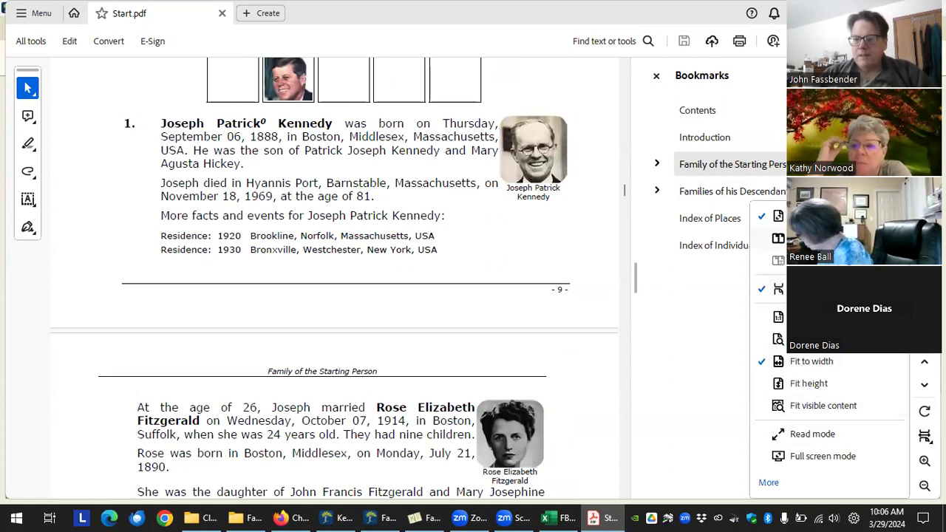
left_click(802, 238)
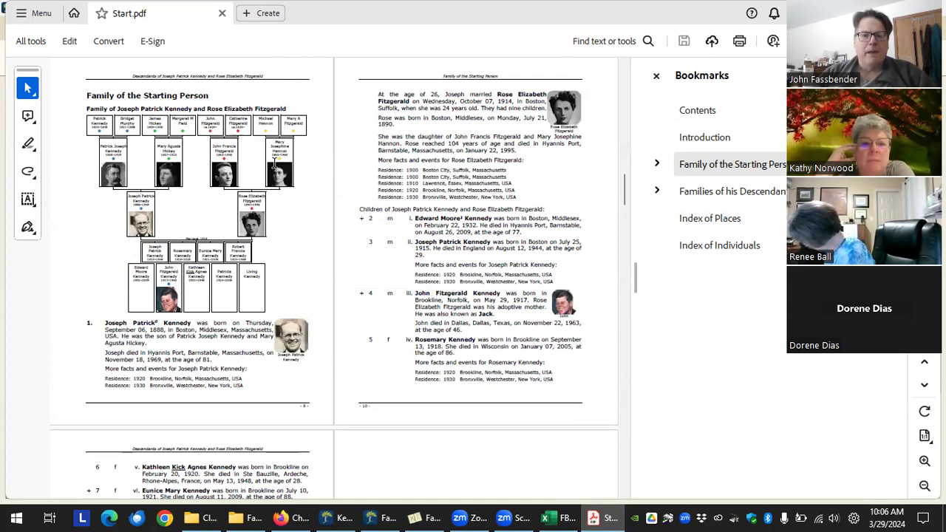
left_click(656, 75)
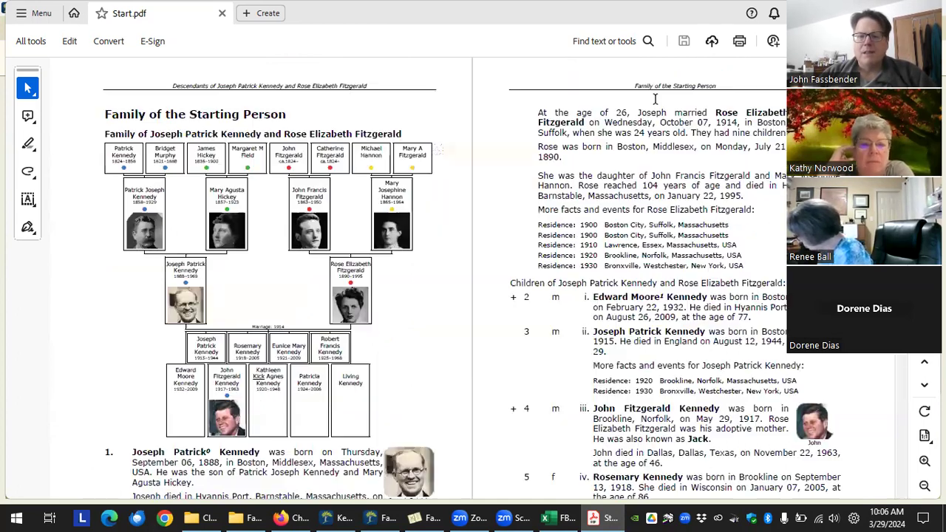
- Page through the book down to the Index of Places
scroll(482, 306, "down", 4)
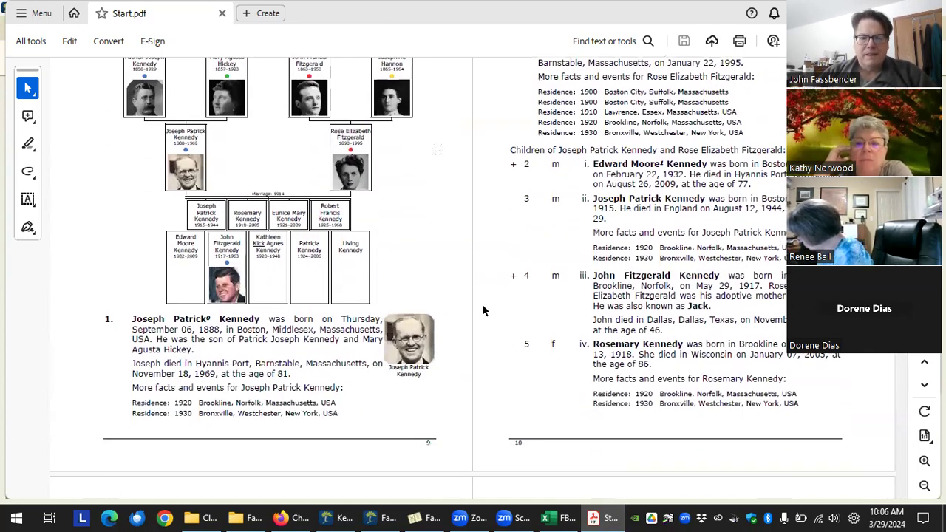
scroll(481, 311, "up", 15)
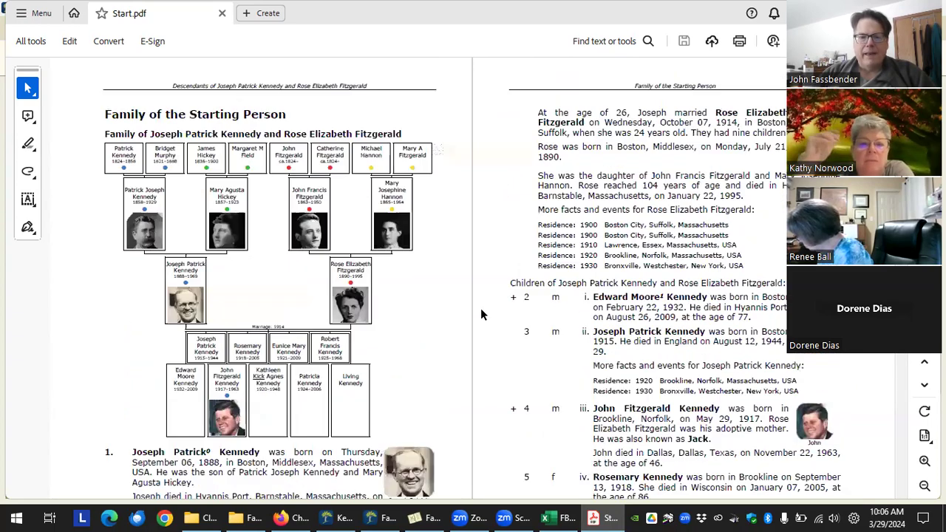
scroll(481, 309, "up", 2)
scroll(481, 311, "down", 12)
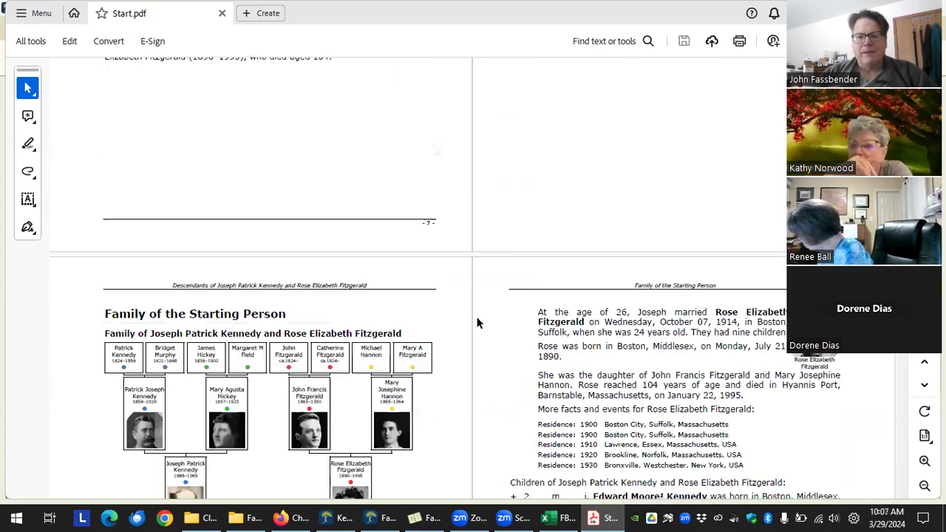
scroll(474, 323, "down", 12)
scroll(474, 323, "up", 15)
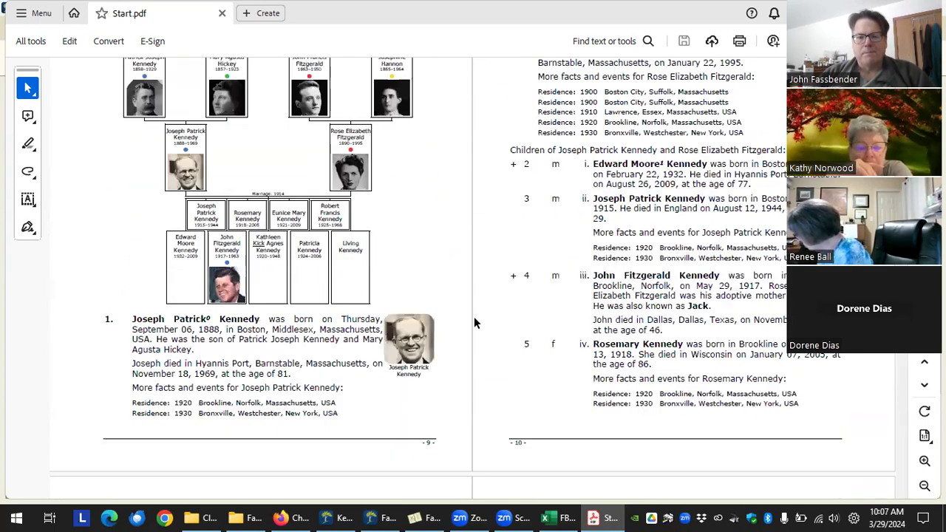
scroll(474, 323, "down", 3)
scroll(474, 323, "up", 1)
scroll(474, 323, "down", 1)
scroll(475, 324, "up", 1)
scroll(475, 323, "down", 2)
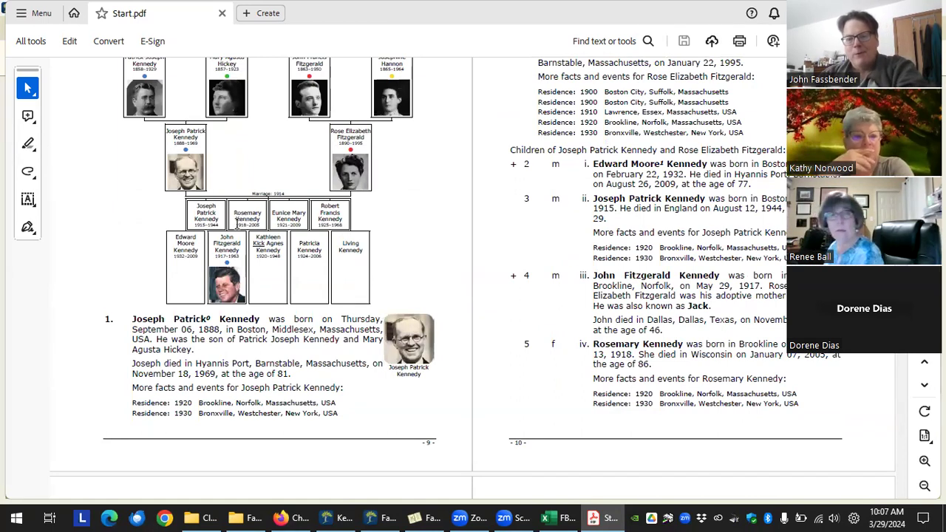
scroll(296, 215, "up", 2)
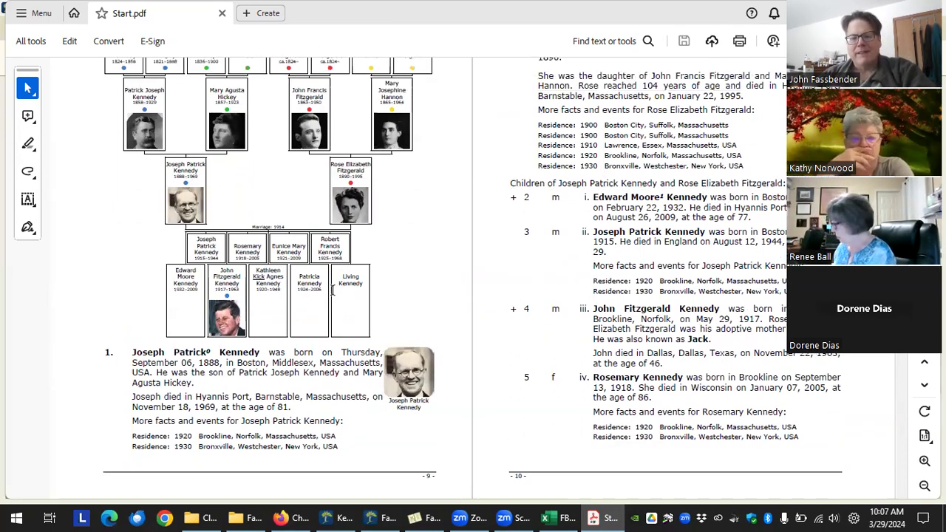
scroll(333, 298, "down", 8)
scroll(333, 297, "down", 10)
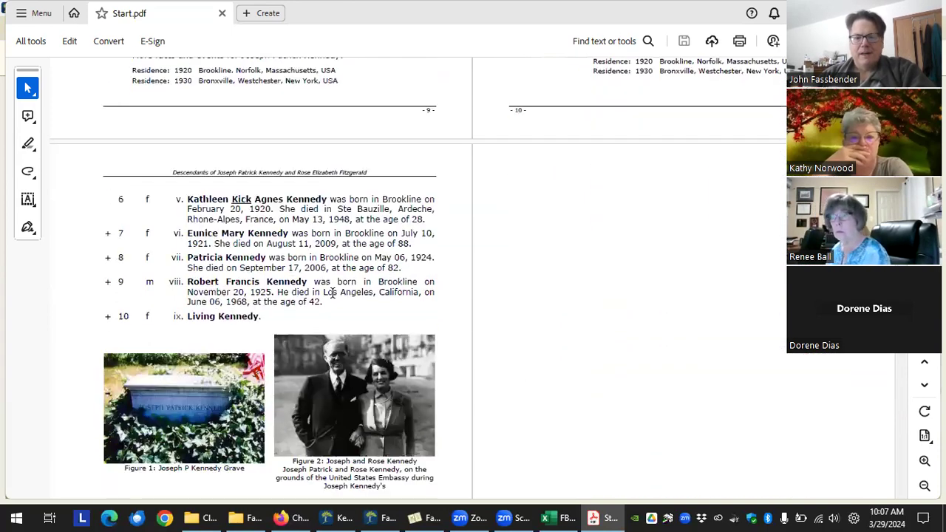
scroll(335, 309, "down", 15)
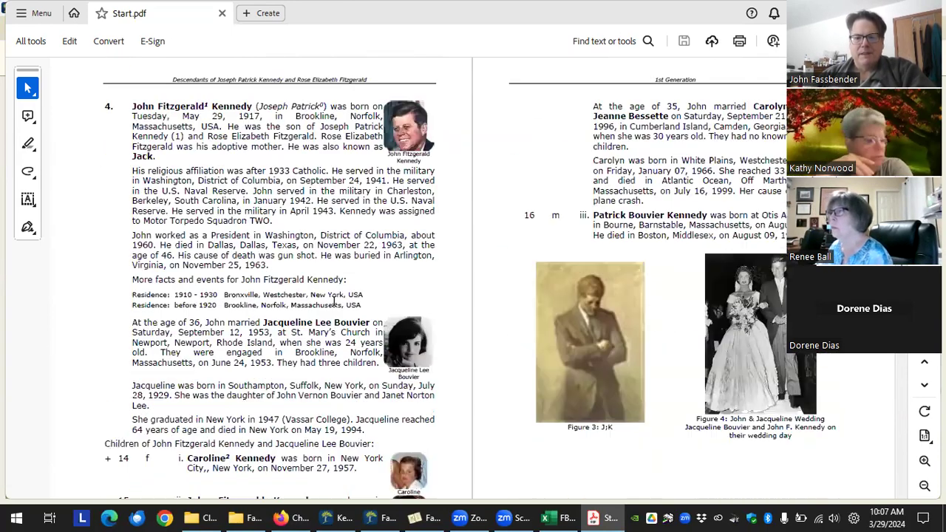
scroll(335, 310, "down", 15)
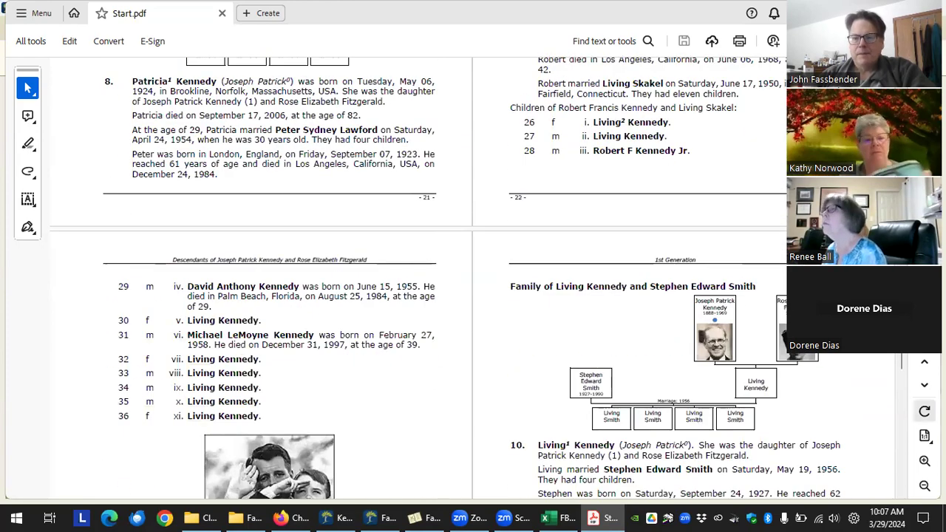
left_click_drag(904, 362, 913, 453)
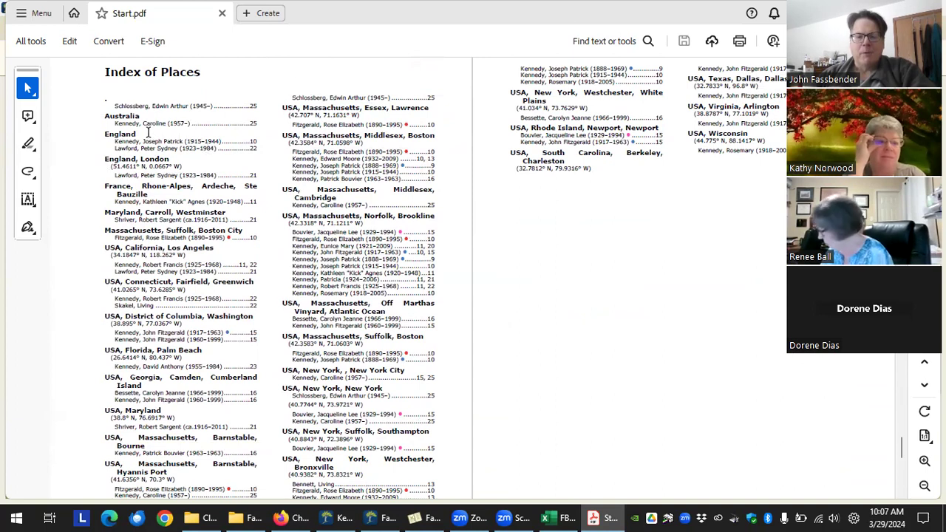
- Highlight the Brookline index entries, then scroll back up to pages 21–22
left_click_drag(439, 236, 457, 249)
left_click(470, 240)
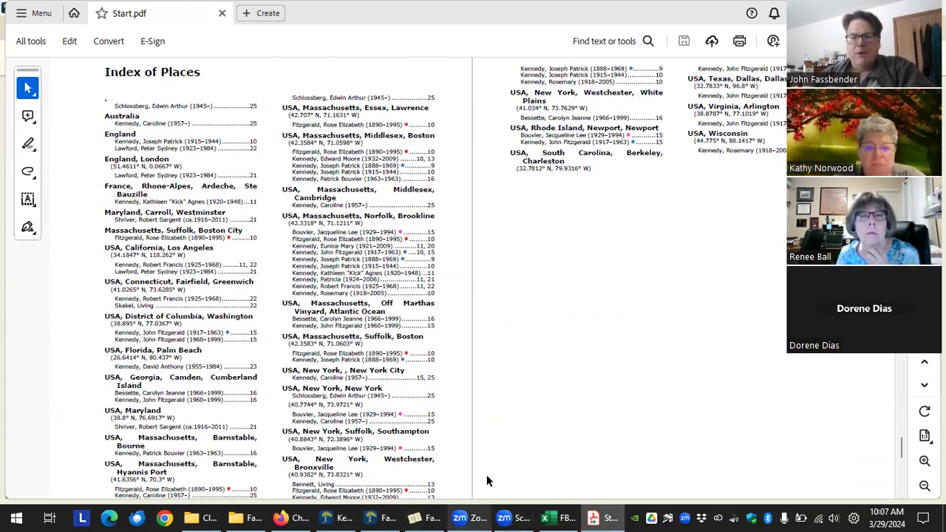
scroll(610, 342, "up", 10)
scroll(614, 332, "up", 8)
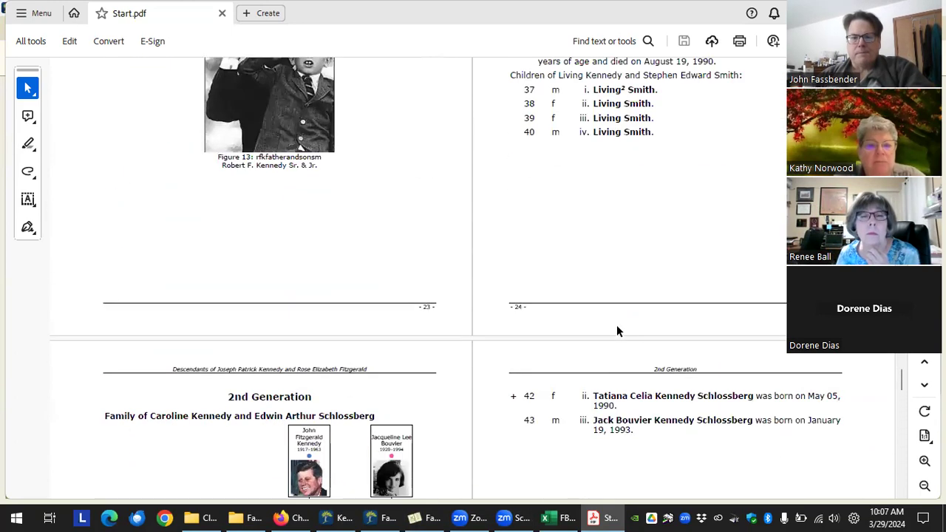
scroll(617, 324, "up", 5)
scroll(621, 313, "down", 2)
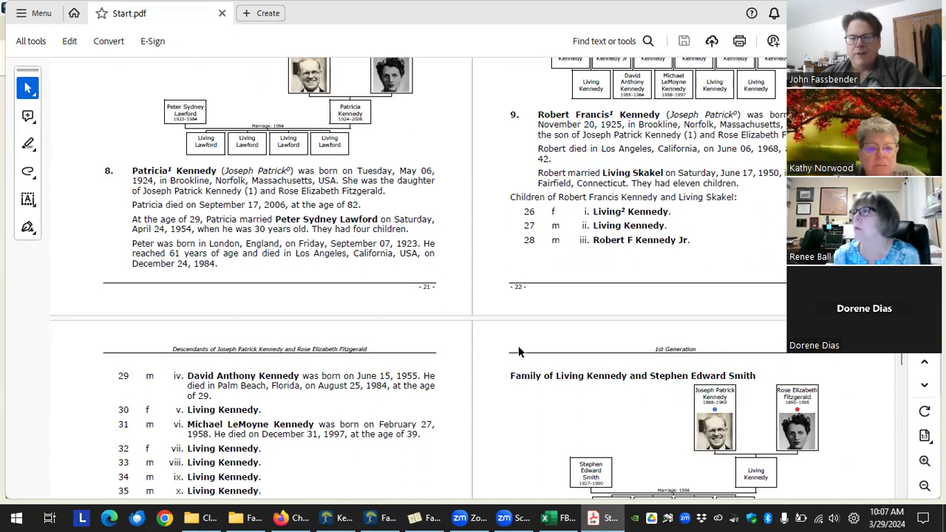
left_click(419, 515)
- Uncheck mirrored margins for 1.00 in left and right margins, then switch to No Mirror.pdf
left_click(96, 297)
left_click(96, 298)
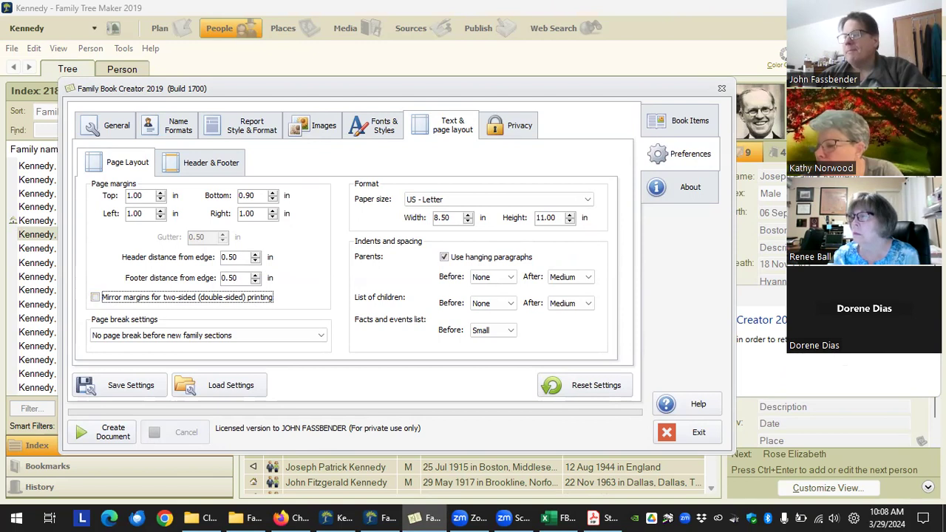
key("alt+Tab")
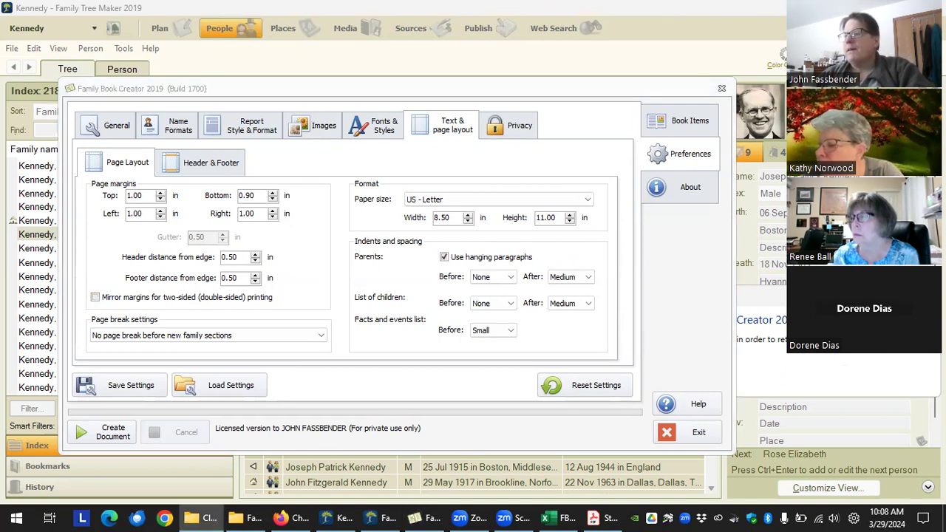
key("Return")
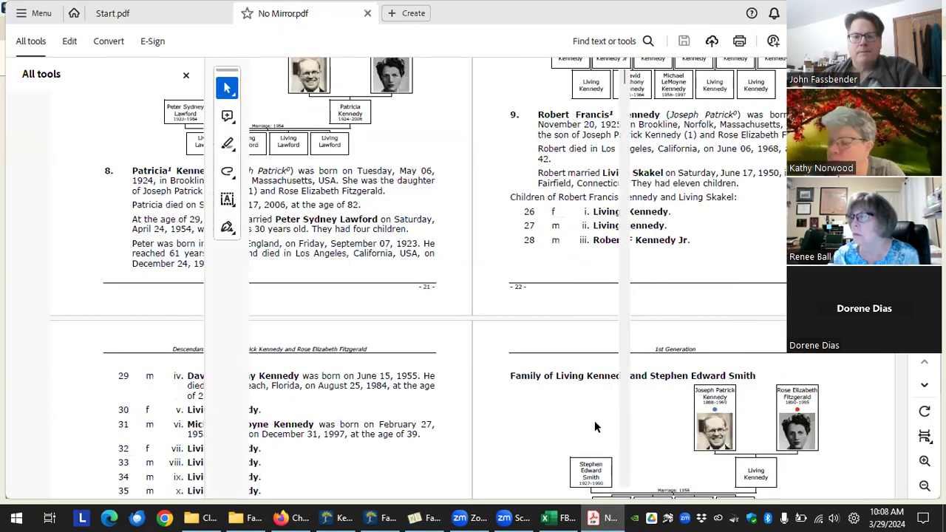
- Close the tools panel and jump to No Mirror.pdf's Index of Places
left_click(185, 74)
left_click(724, 221)
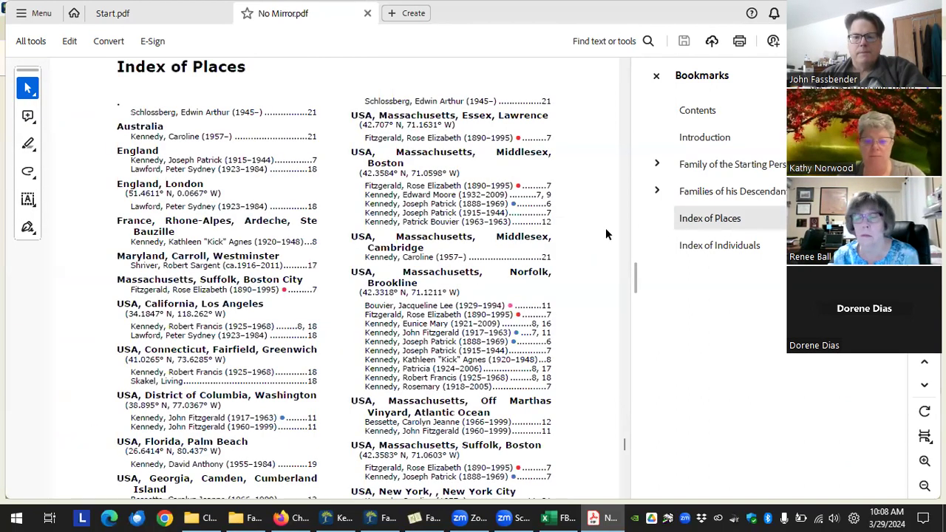
scroll(510, 327, "down", 3)
scroll(510, 327, "down", 7)
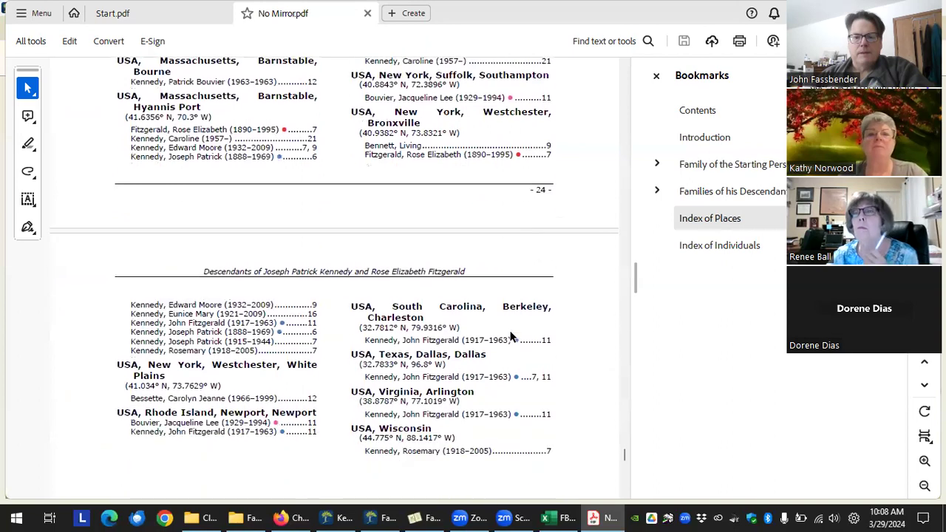
scroll(509, 332, "up", 4)
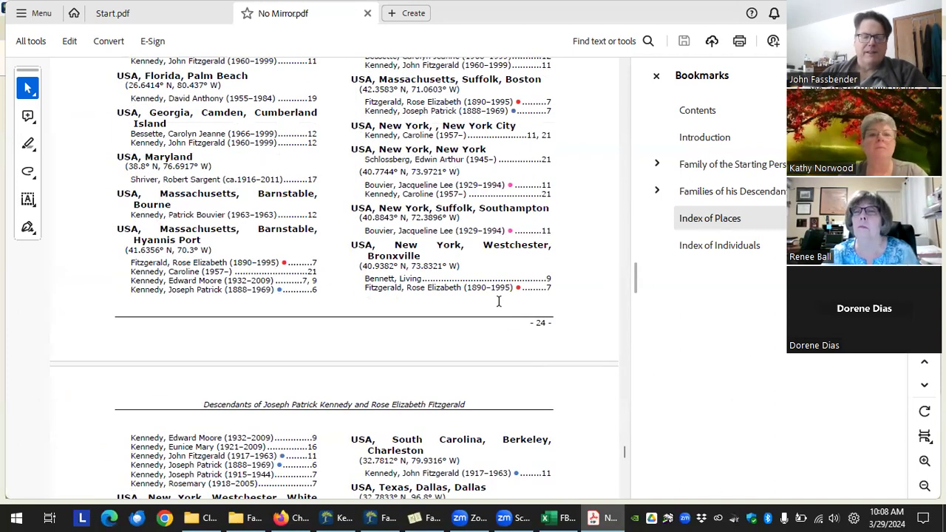
scroll(498, 301, "down", 4)
scroll(495, 309, "up", 7)
scroll(495, 312, "down", 5)
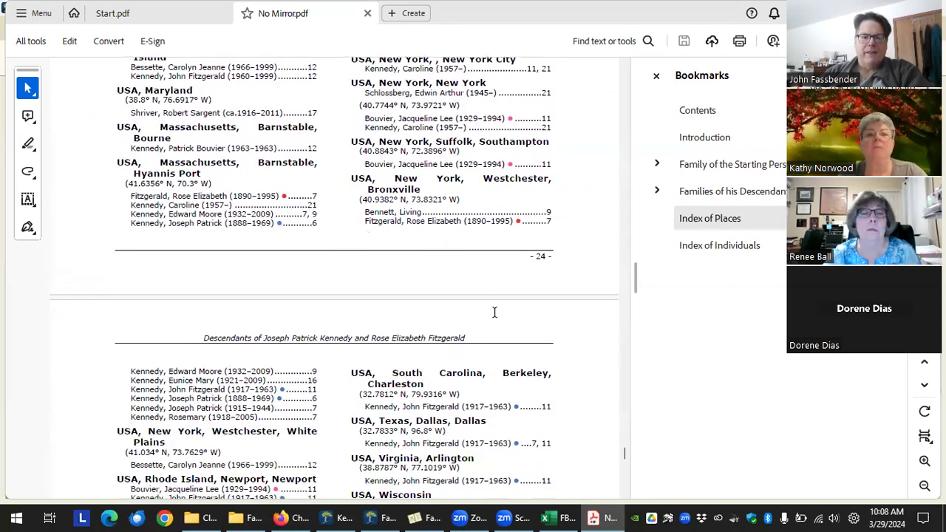
scroll(495, 312, "down", 1)
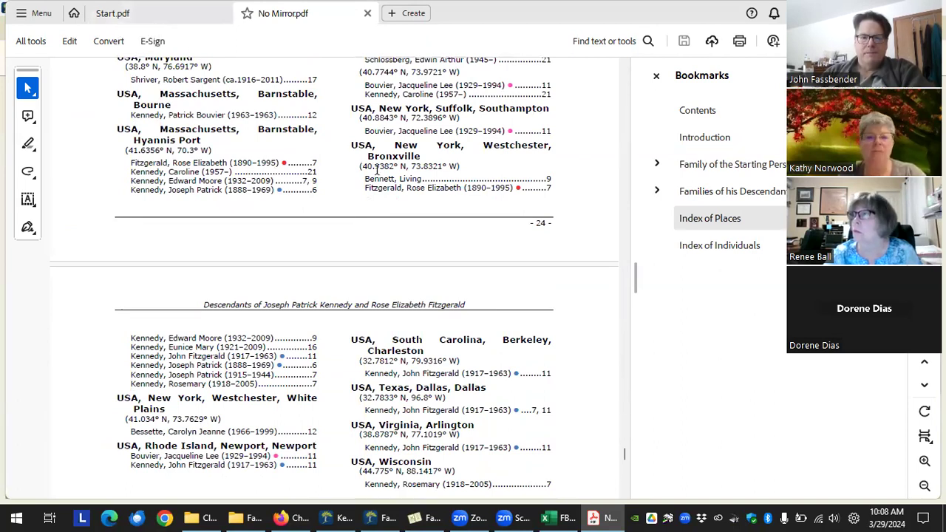
- Scroll through the index and back up to Caroline Kennedy's entry on page 21
scroll(419, 281, "down", 10)
scroll(418, 290, "down", 3)
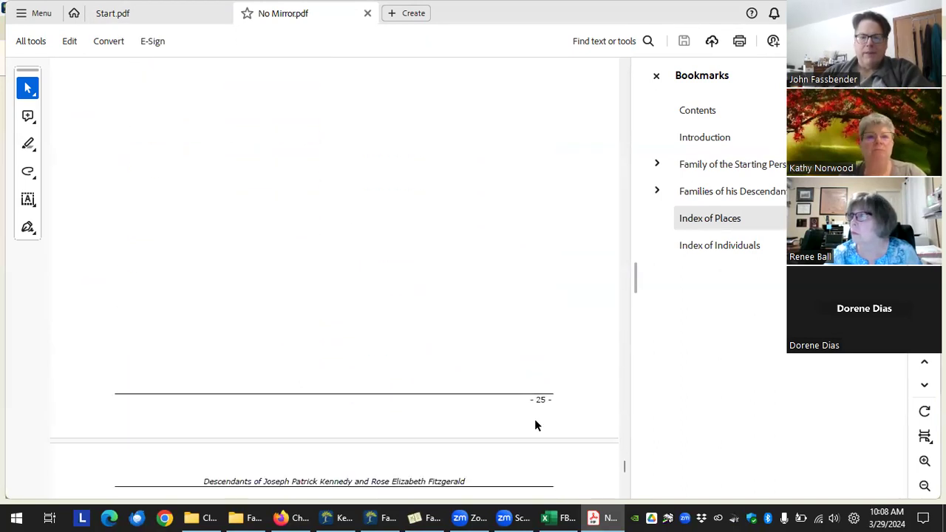
scroll(540, 407, "down", 1)
scroll(541, 403, "up", 5)
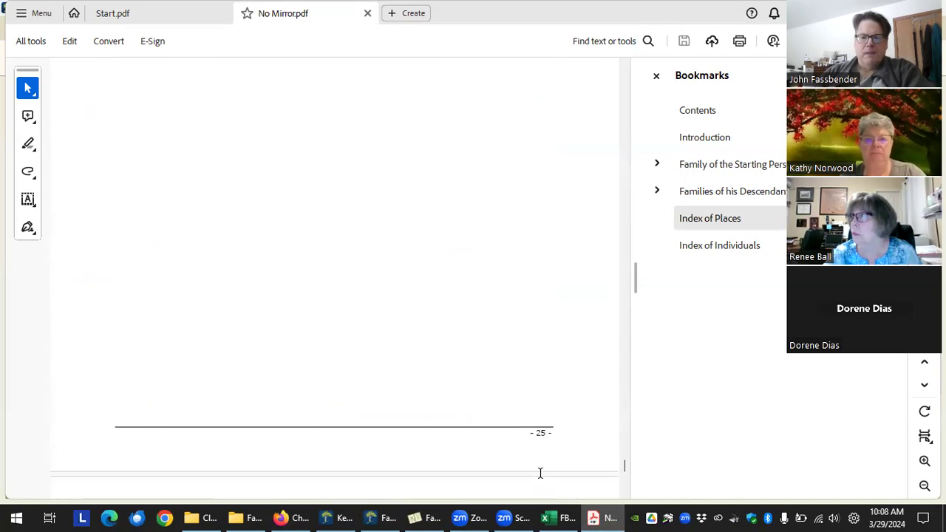
scroll(518, 433, "up", 8)
scroll(516, 440, "down", 7)
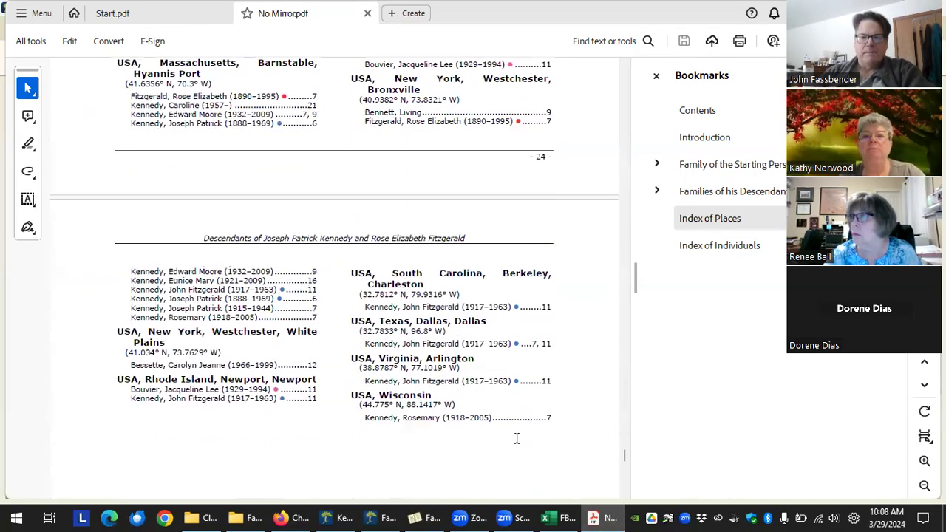
scroll(522, 442, "down", 2)
scroll(547, 436, "up", 8)
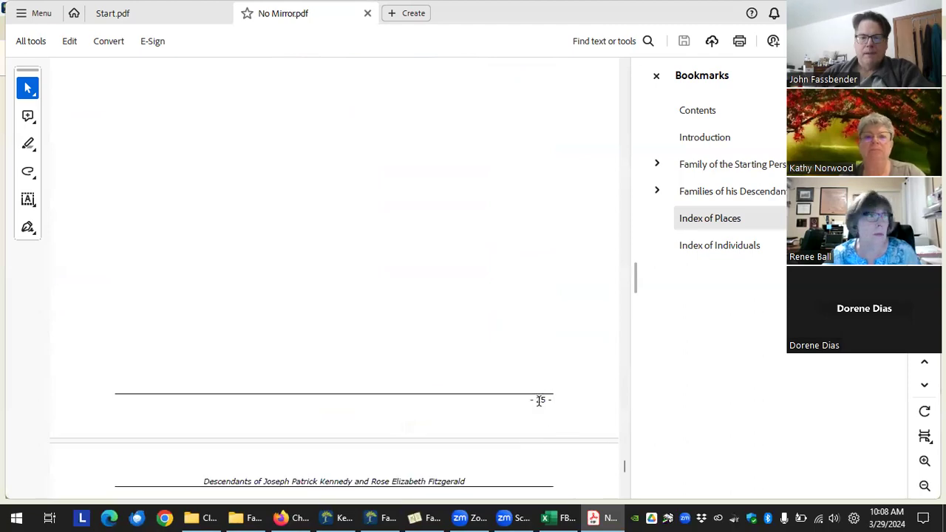
scroll(536, 399, "down", 5)
scroll(535, 397, "up", 15)
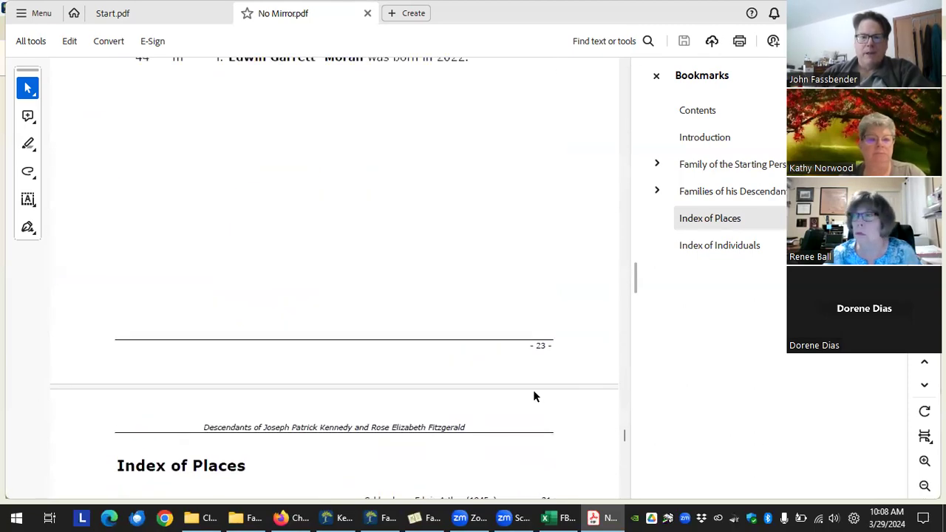
scroll(534, 396, "up", 10)
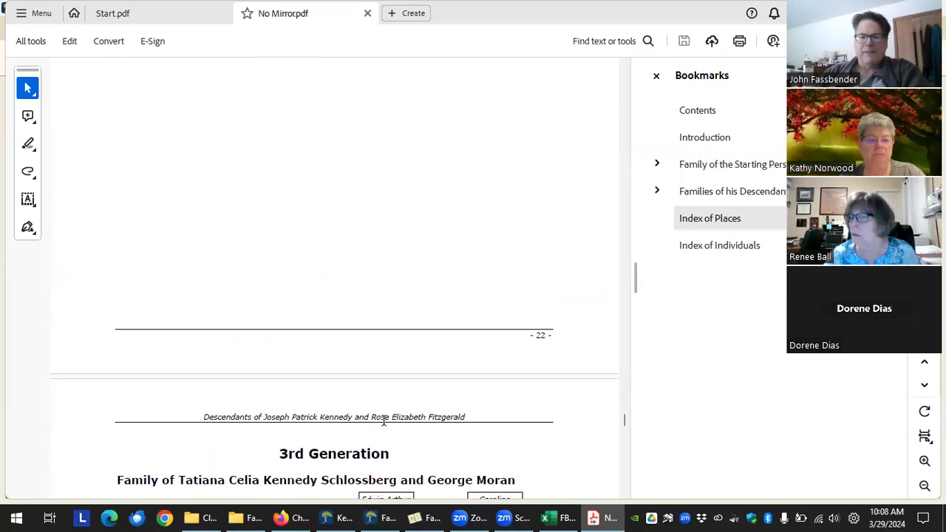
scroll(422, 399, "up", 12)
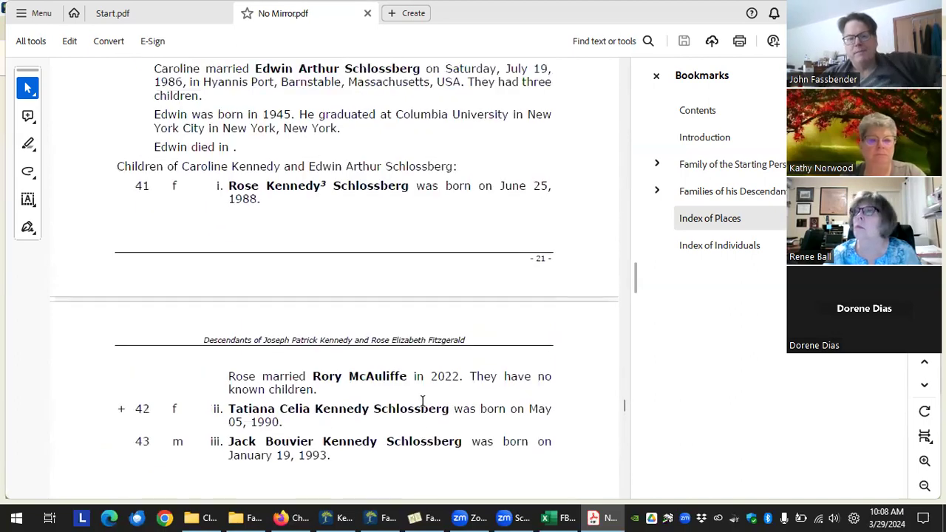
scroll(423, 389, "up", 3)
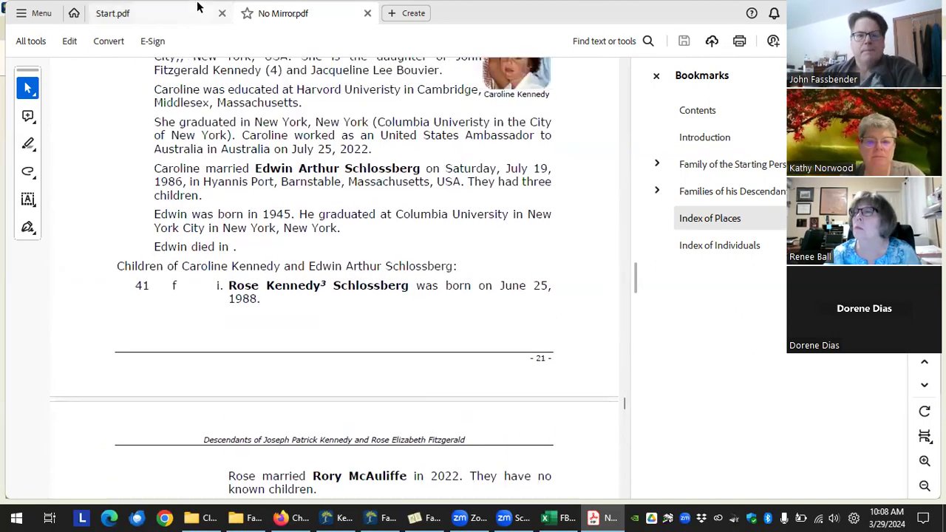
left_click(200, 9)
scroll(473, 278, "up", 1)
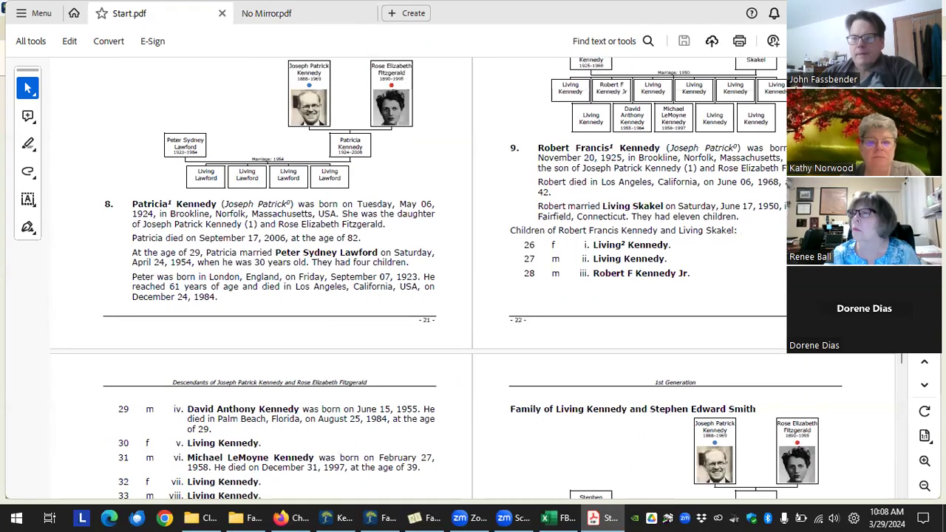
left_click(925, 436)
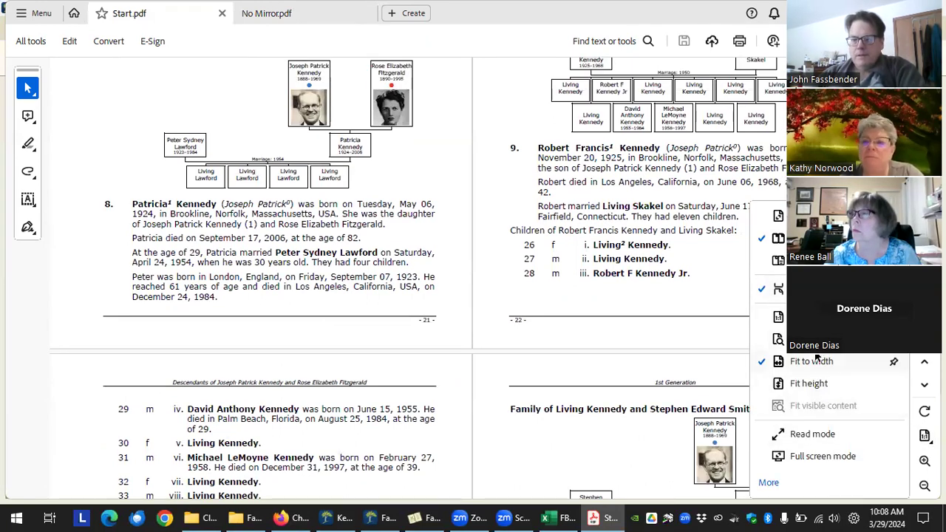
left_click(813, 215)
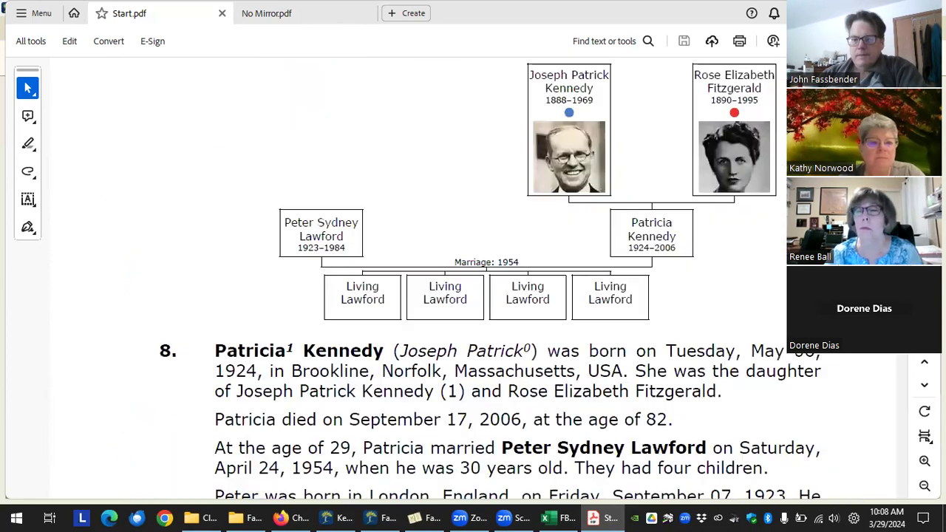
scroll(734, 360, "down", 20)
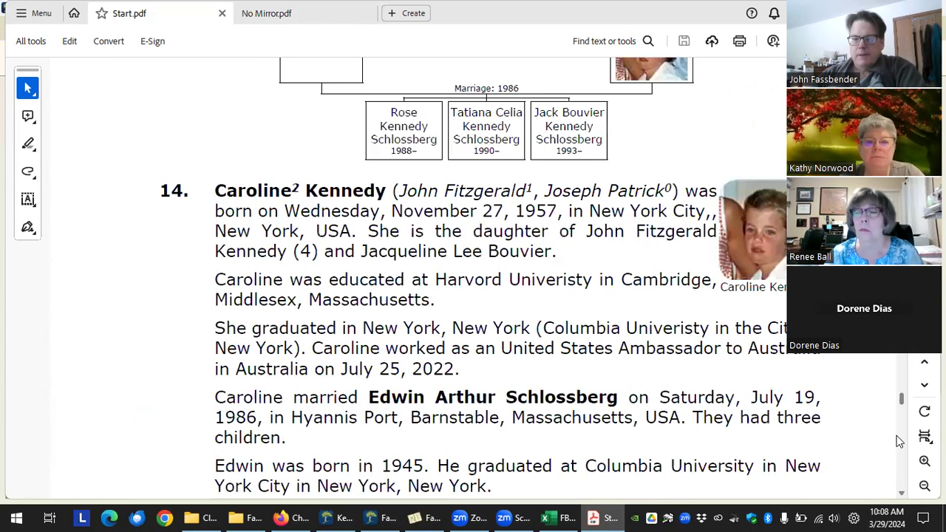
scroll(734, 359, "down", 6)
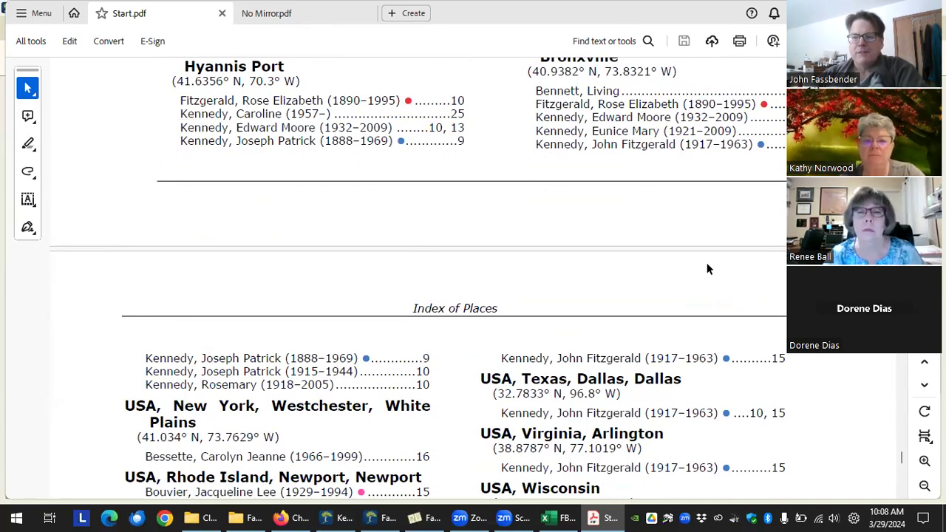
scroll(436, 340, "down", 5)
scroll(441, 346, "up", 5)
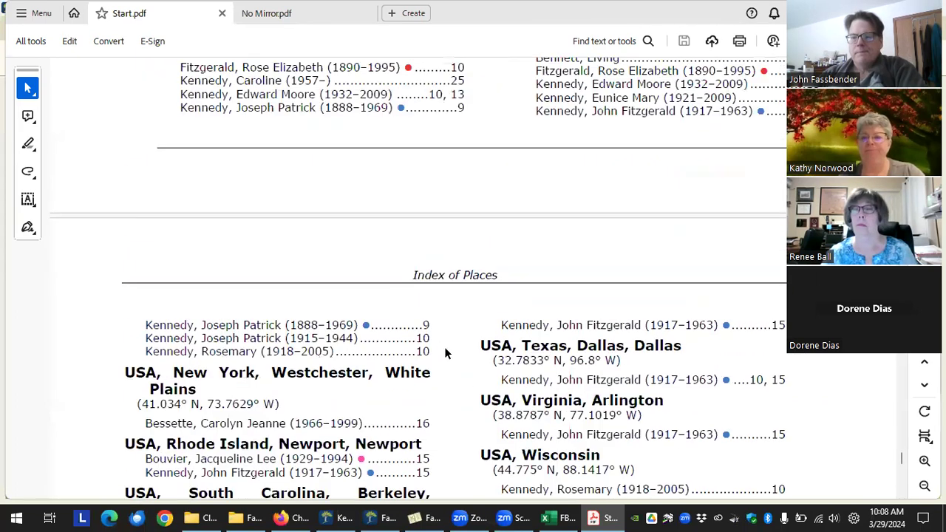
- Bring up the page layout settings and try the ISO - A4 paper size
left_click(428, 517)
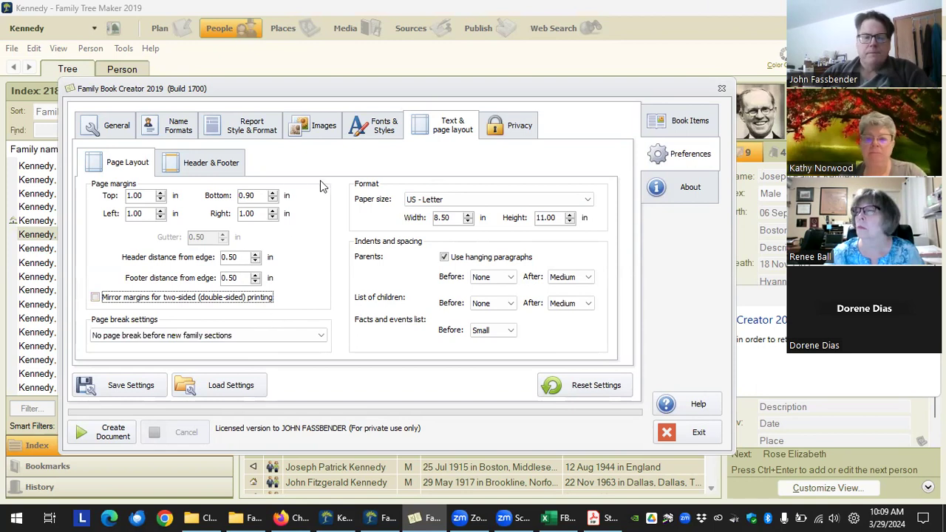
left_click(592, 200)
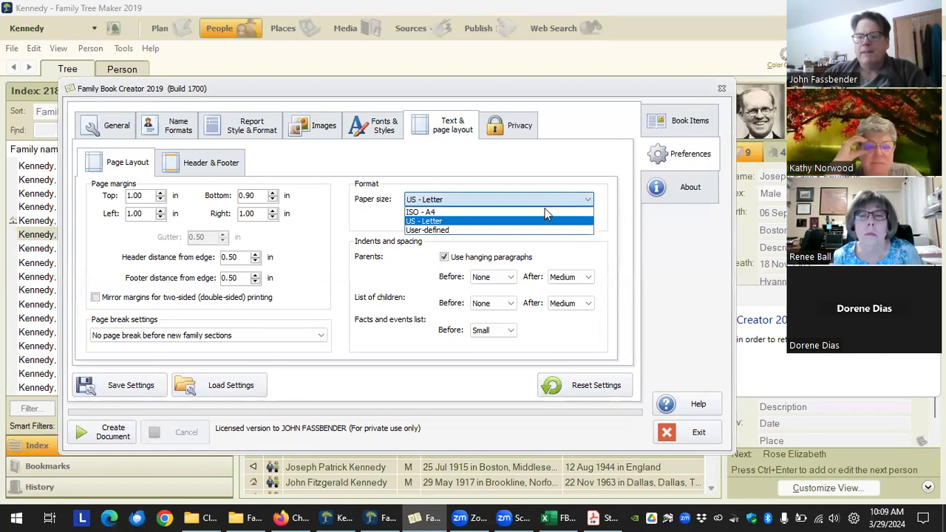
left_click(550, 213)
left_click(581, 200)
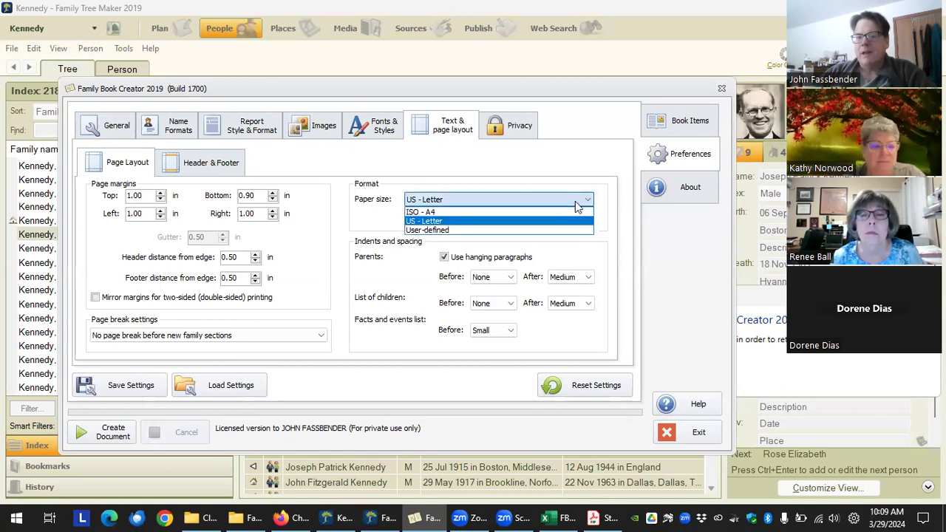
left_click(554, 213)
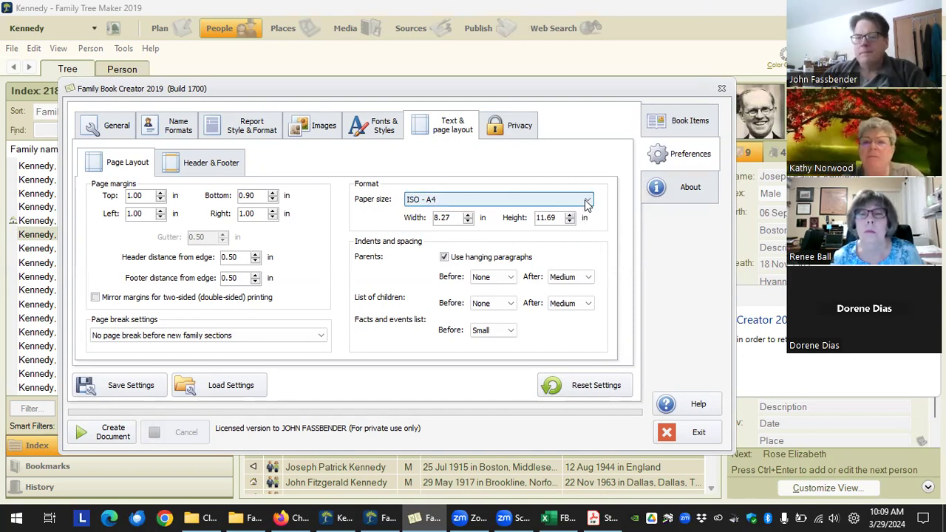
- Switch the paper size through US - Letter and User-defined, ending at 8.50 × 11.00 in
left_click(588, 199)
left_click(564, 221)
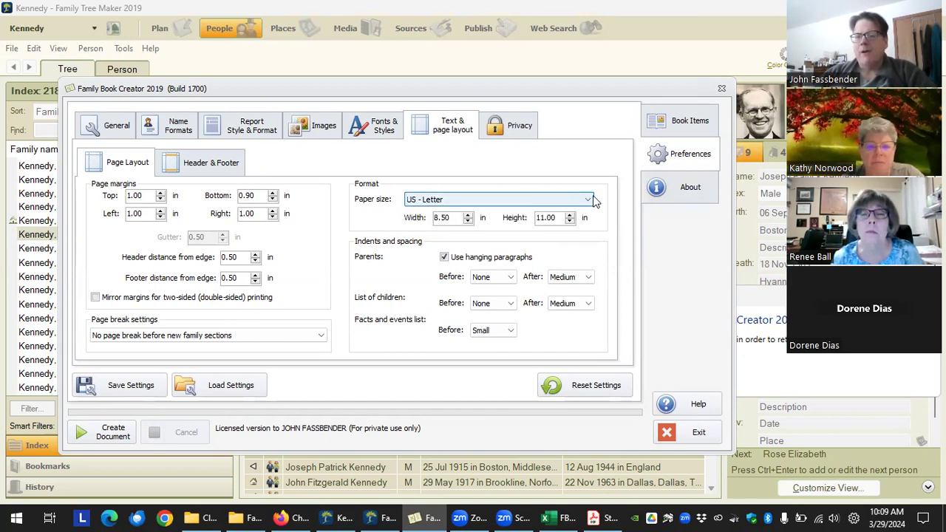
left_click(592, 199)
left_click(564, 227)
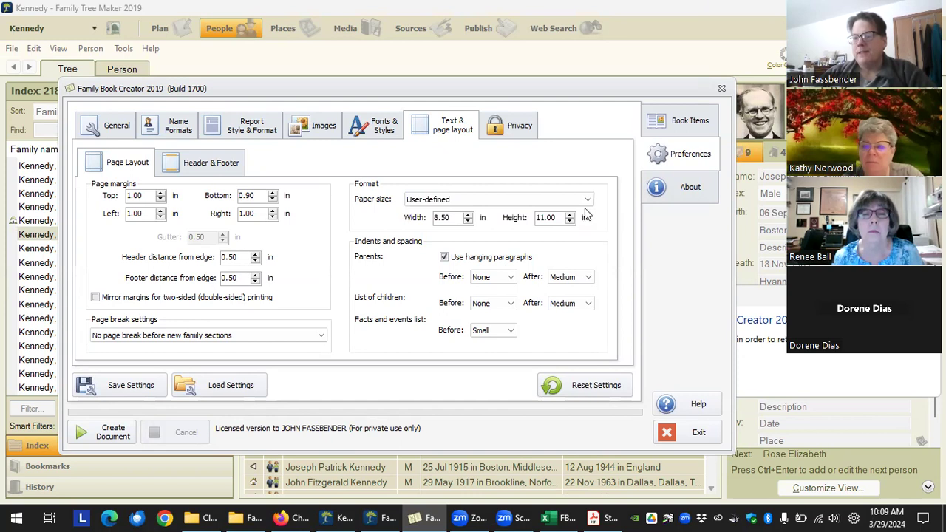
left_click(588, 200)
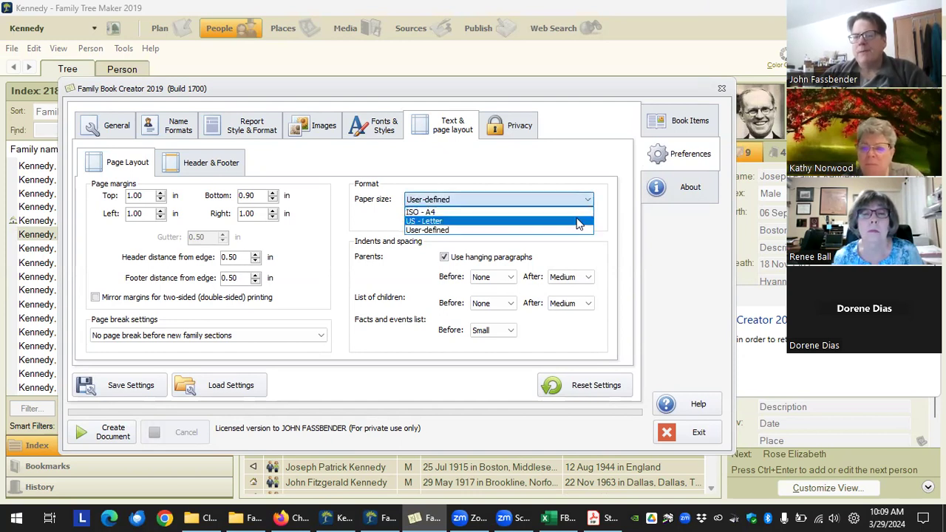
left_click(582, 221)
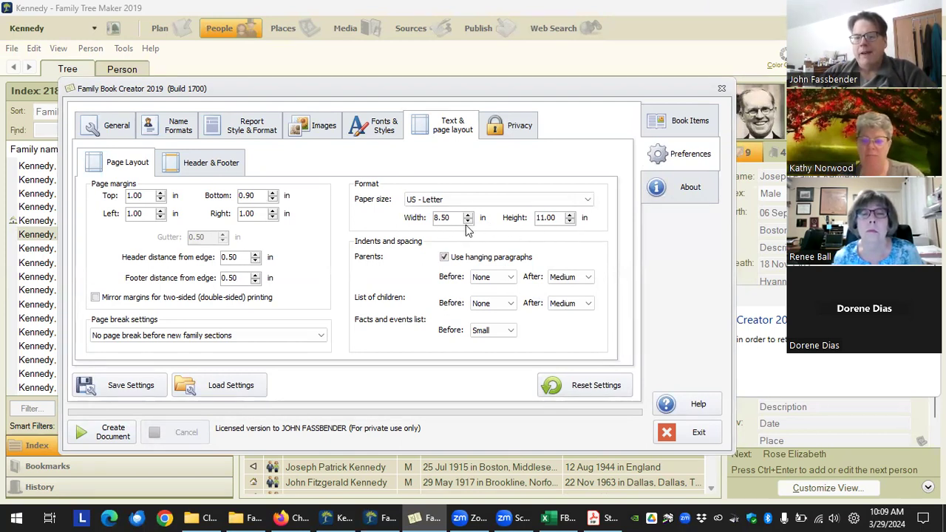
- Enter width 11 in and height 8.5 in, correcting the mistyped 58 height
double_click(448, 217)
type("11")
key("Tab")
key("Tab")
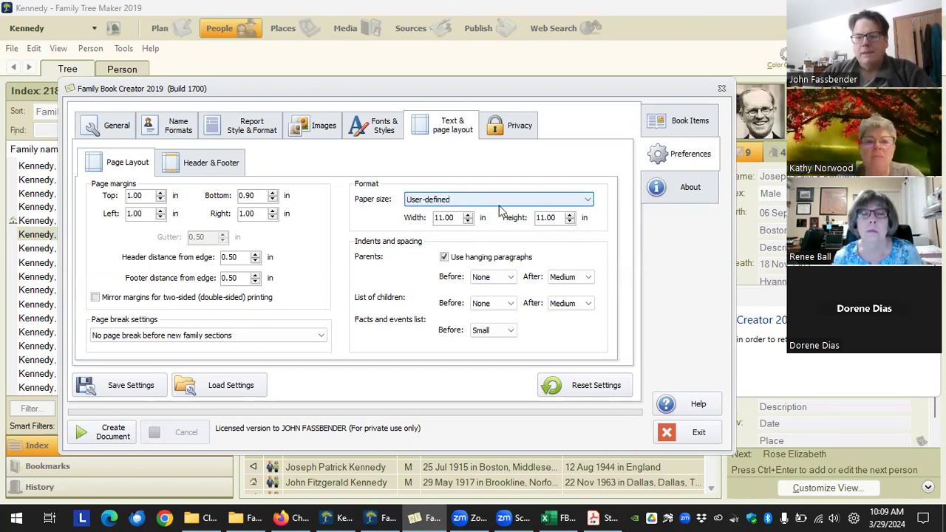
type("58")
key("Tab")
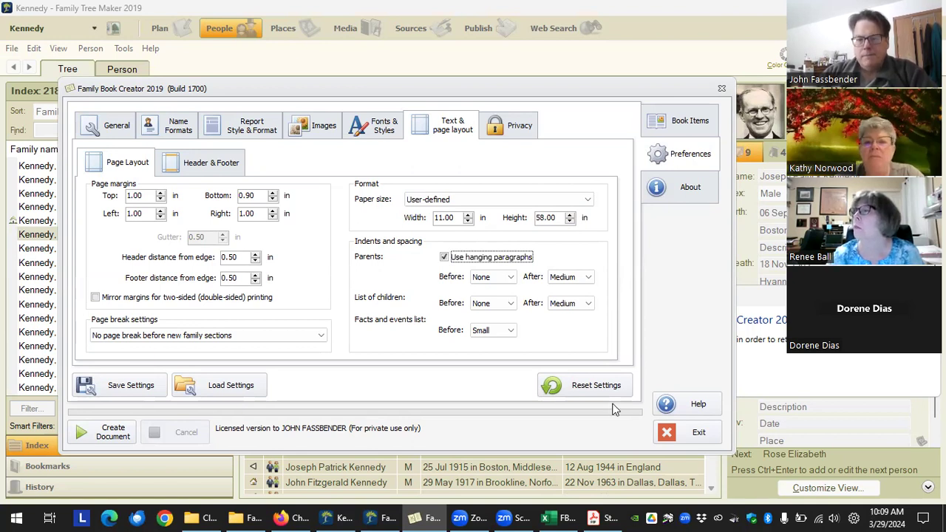
double_click(553, 218)
type("8")
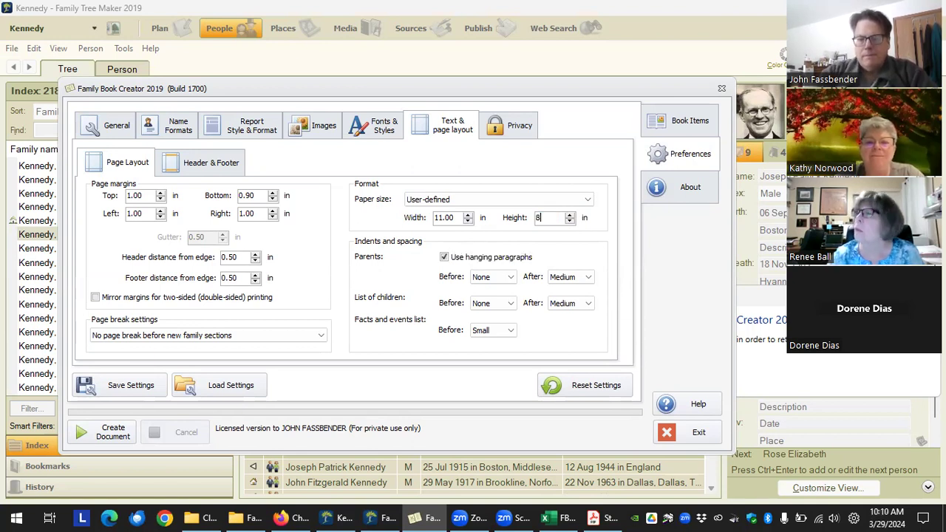
key("Tab")
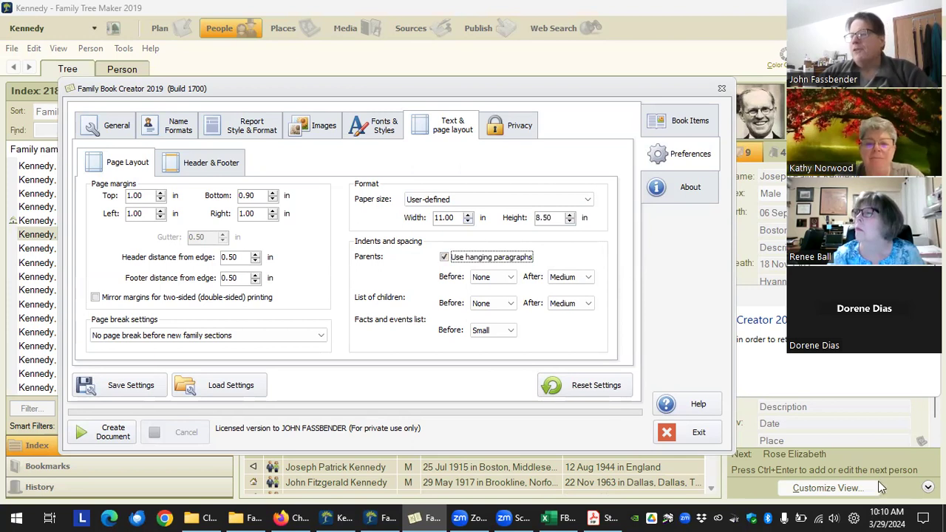
left_click(596, 517)
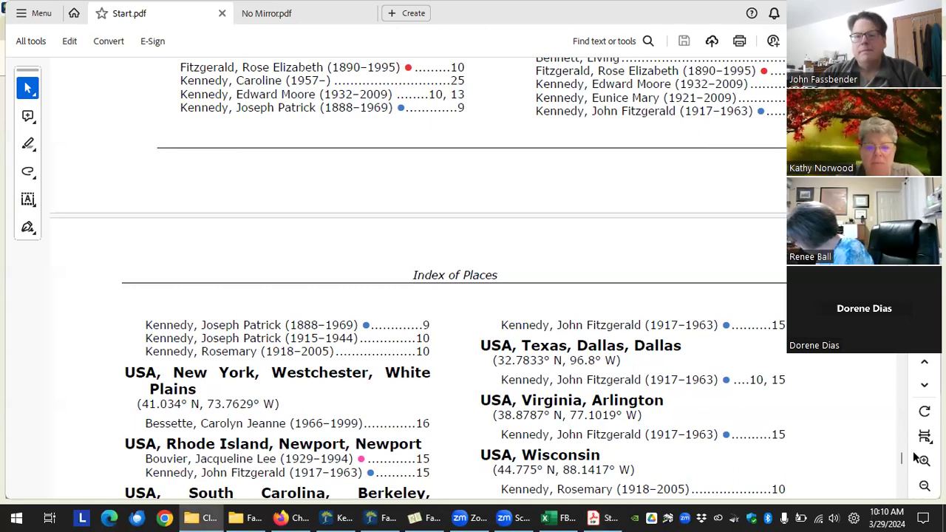
- Scroll through Landscape.pdf to the Eunice Kennedy Shriver family page, then go back to Family Book Creator
left_click(186, 74)
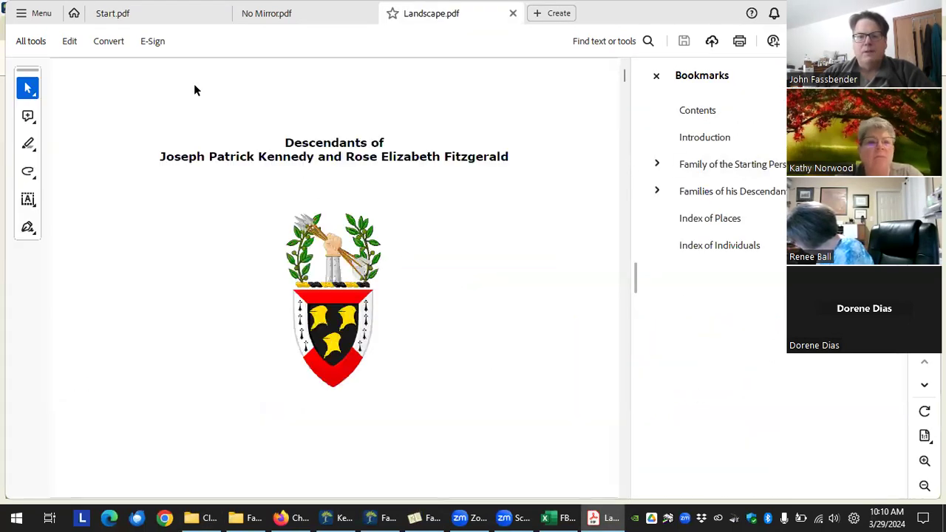
scroll(449, 279, "down", 20)
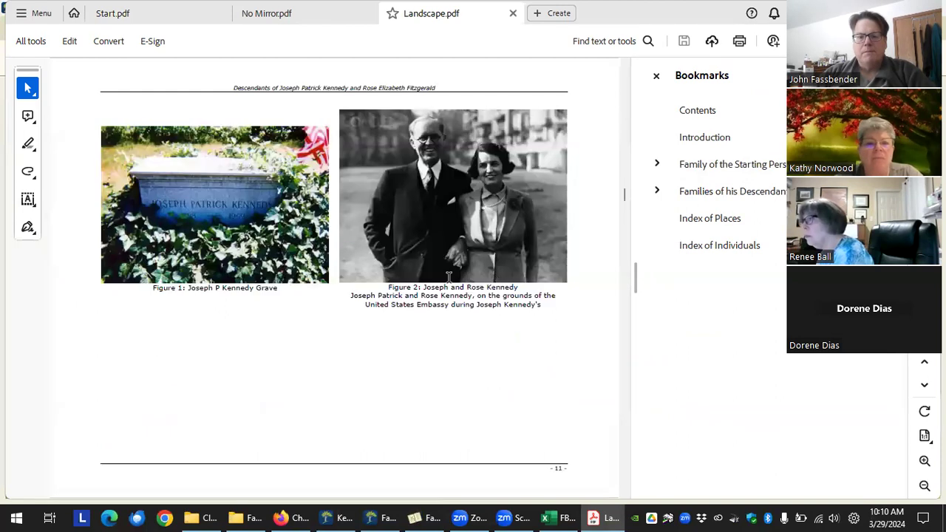
scroll(448, 282, "down", 10)
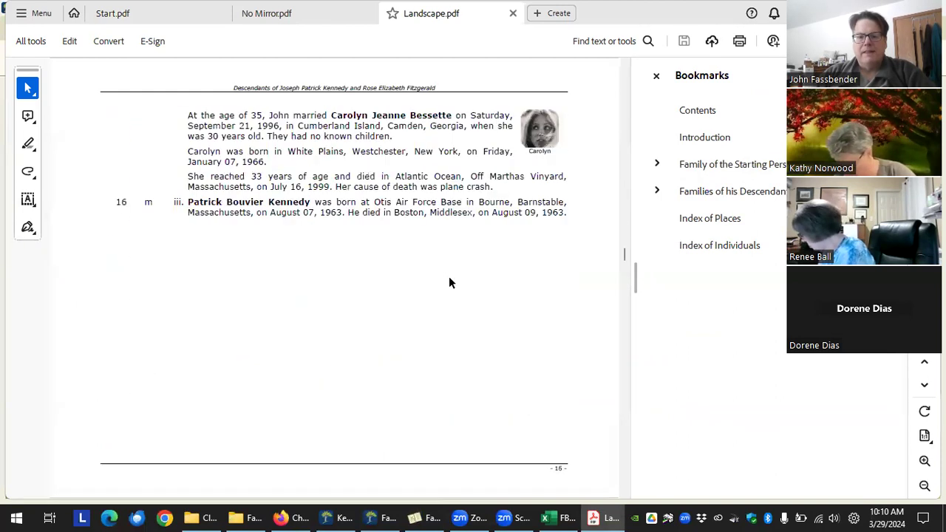
scroll(449, 282, "down", 15)
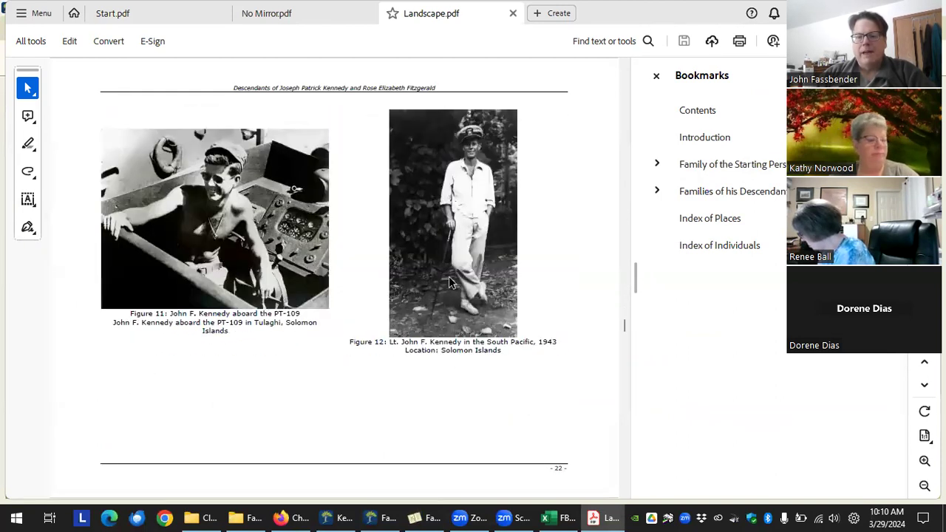
scroll(448, 281, "down", 14)
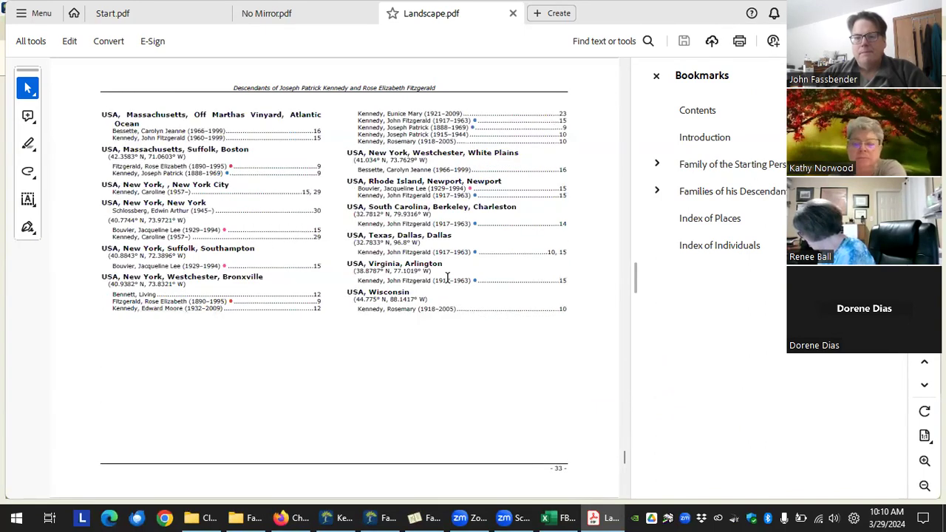
scroll(448, 278, "up", 15)
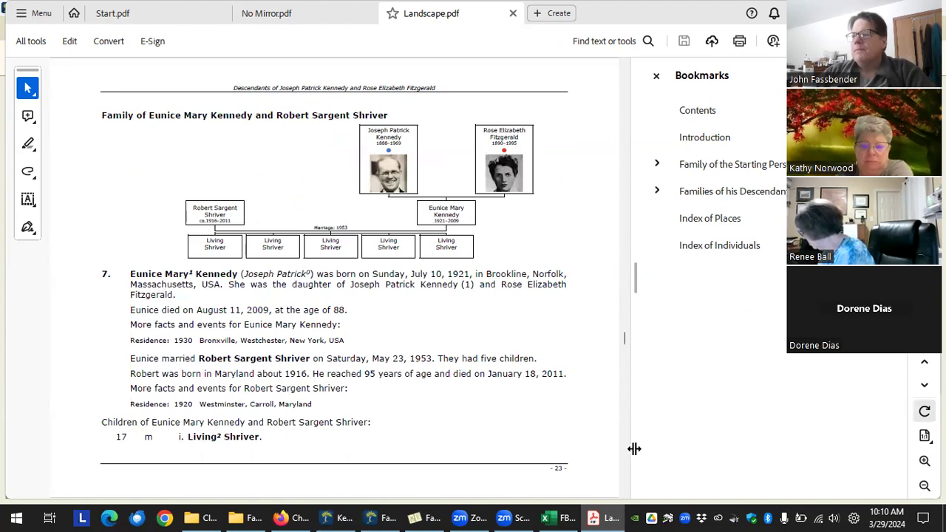
mouse_move(418, 518)
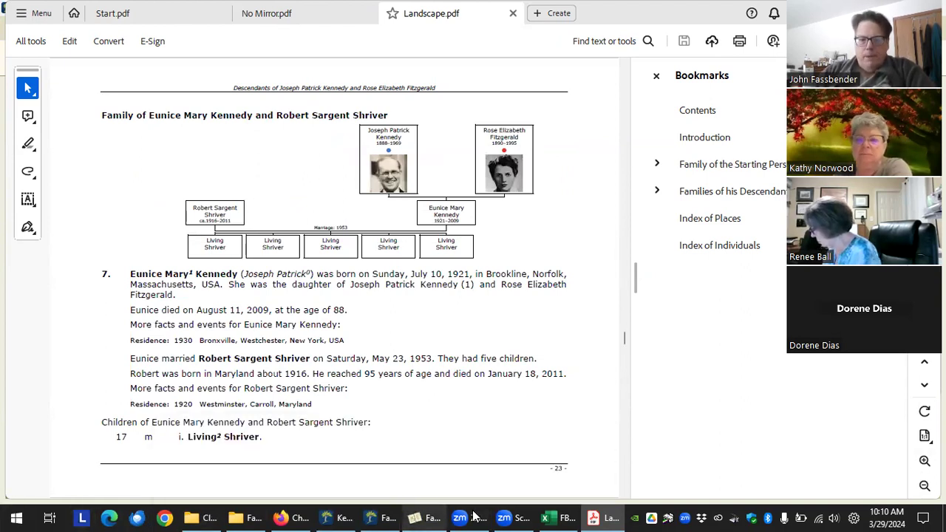
left_click(432, 517)
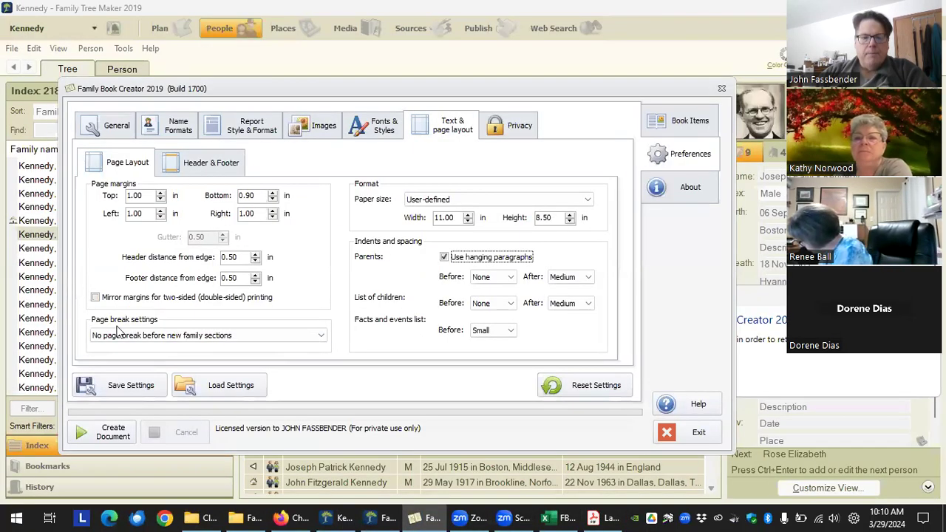
- Review the Page break settings choices, keeping no break before family sections, and return to Landscape.pdf
left_click(321, 339)
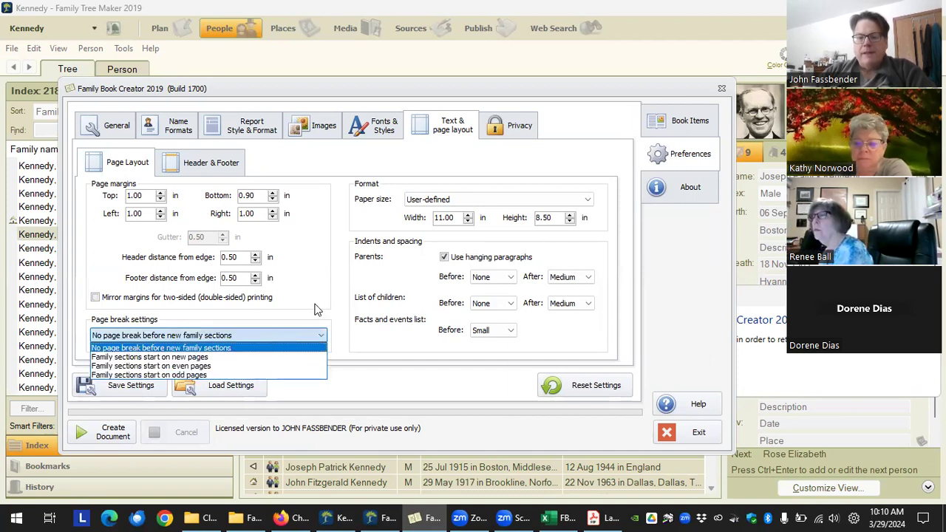
left_click(602, 518)
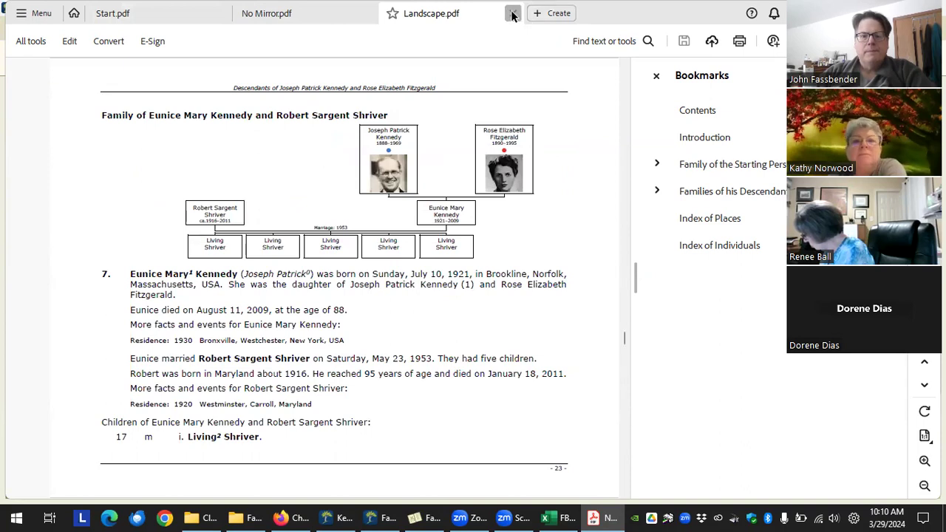
- Close Landscape.pdf and No Mirror.pdf, dismiss the Generative summary, and return Start.pdf to its title page
left_click(514, 13)
left_click(367, 13)
scroll(370, 222, "up", 8)
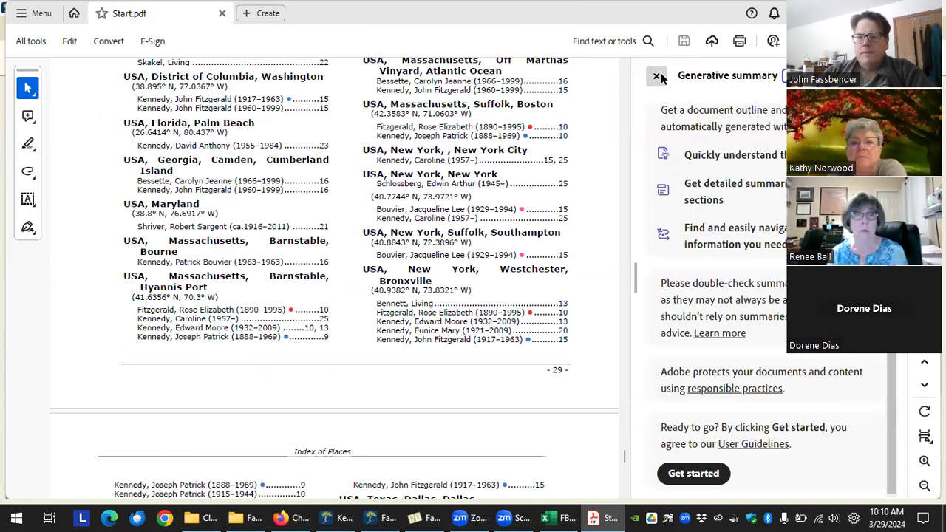
left_click(656, 76)
scroll(473, 274, "up", 5)
left_click_drag(902, 452, 902, 66)
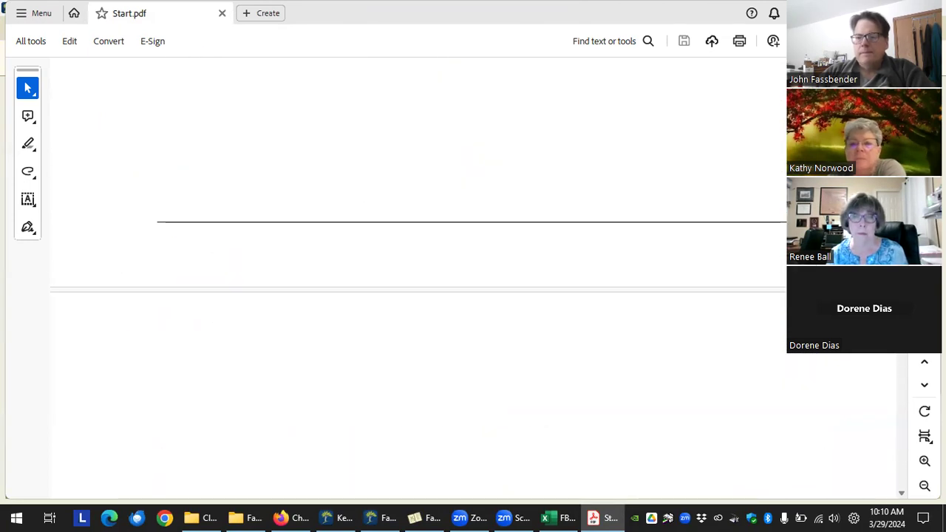
key("alt+Tab")
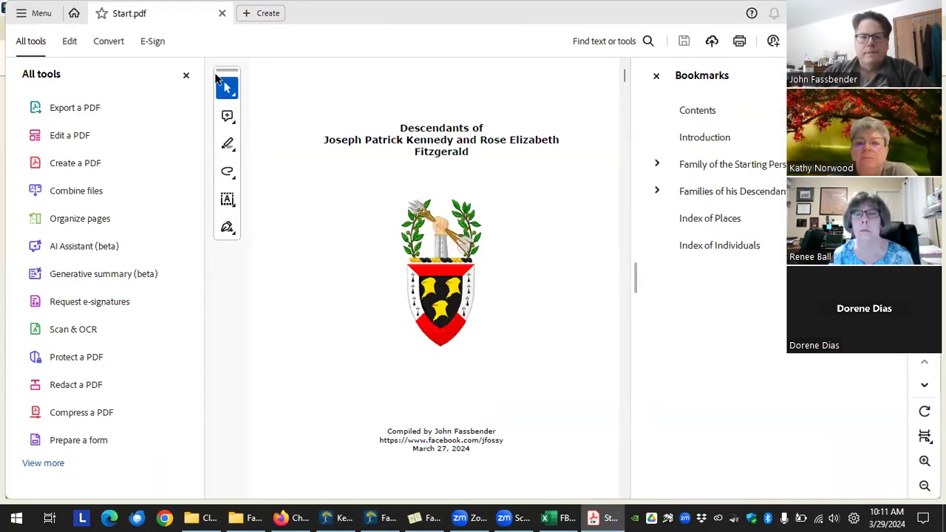
- Expand the Start.pdf bookmarks and look over the starting family's chart page
left_click(186, 74)
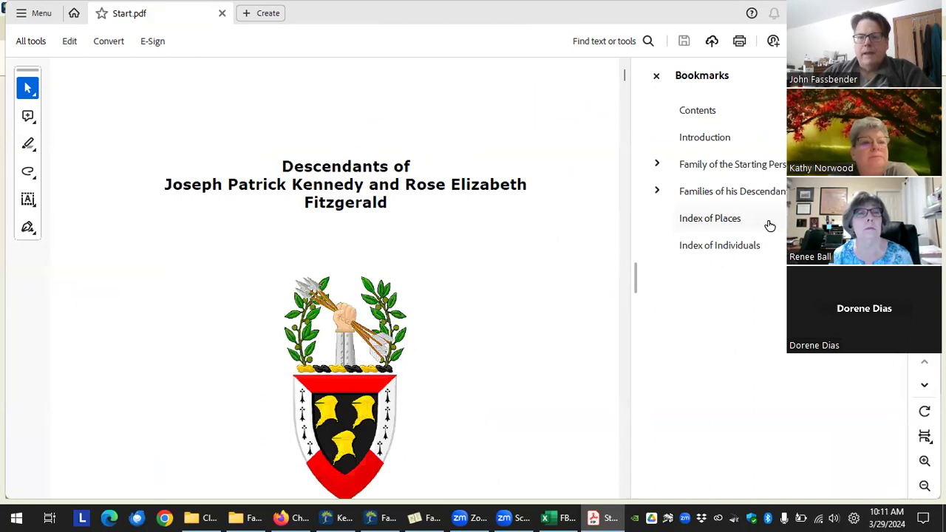
left_click(656, 192)
left_click(657, 165)
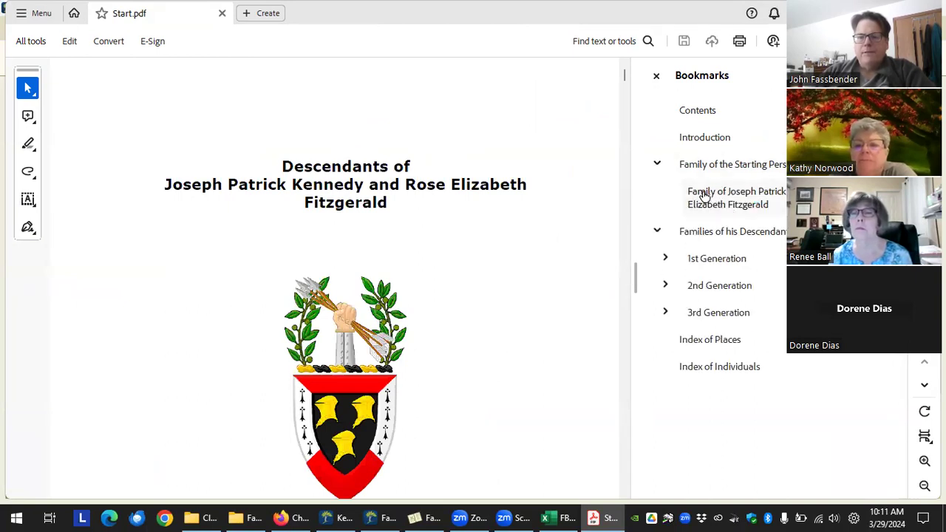
left_click(705, 195)
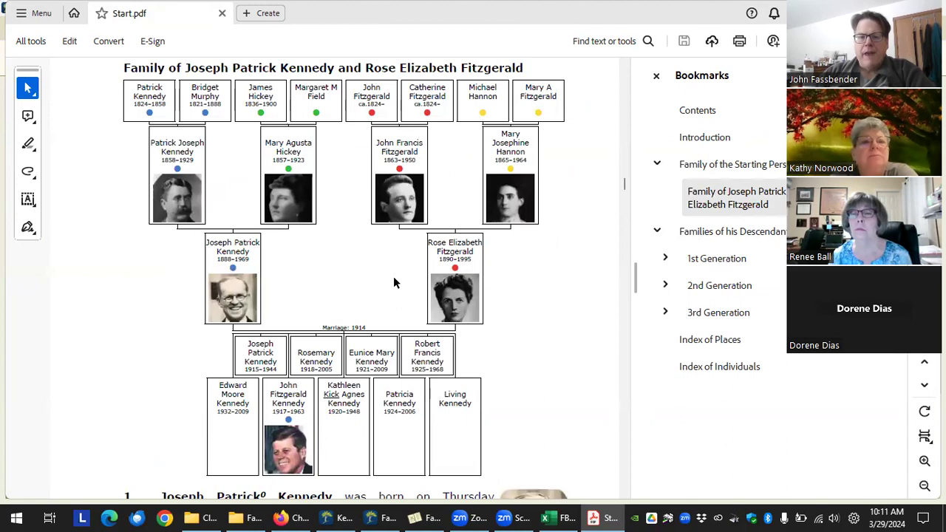
scroll(394, 283, "up", 3)
scroll(608, 271, "down", 2)
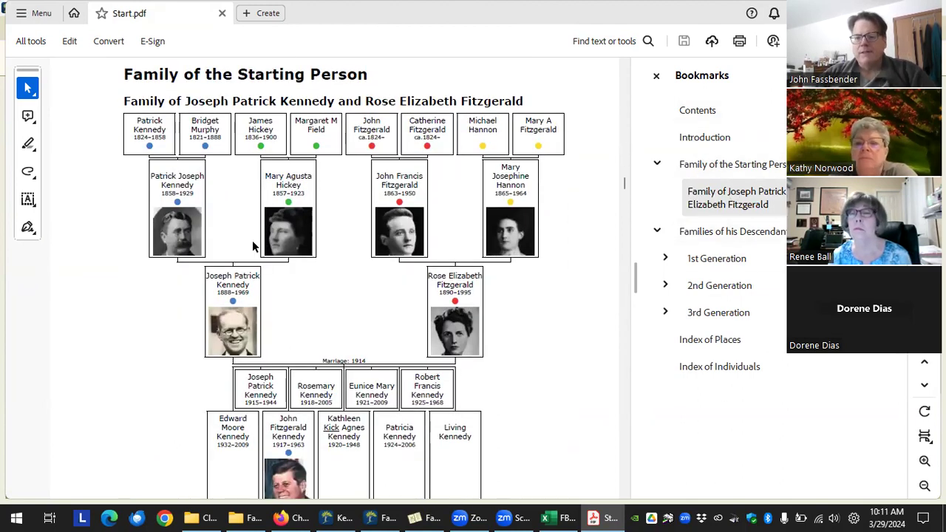
scroll(369, 293, "down", 5)
scroll(364, 303, "up", 6)
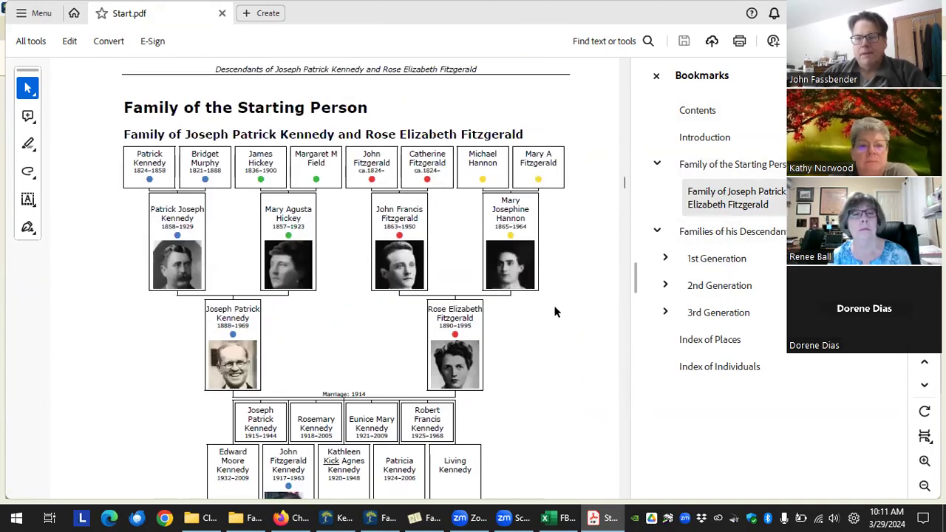
left_click_drag(625, 186, 625, 74)
scroll(522, 214, "up", 5)
scroll(475, 353, "down", 4)
scroll(475, 354, "down", 15)
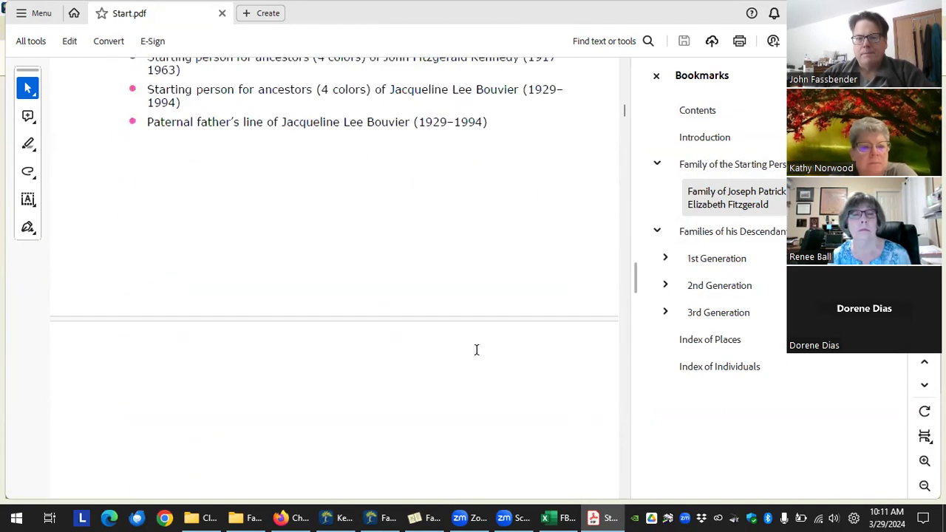
- Jump to the Contents, the Joseph Patrick Kennedy family, and the Families of his Descendants section
left_click(702, 111)
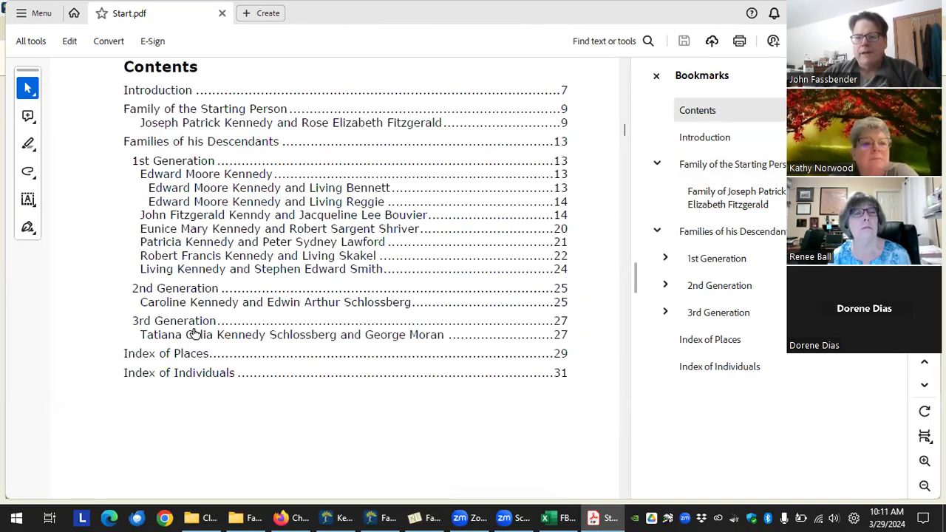
left_click(714, 201)
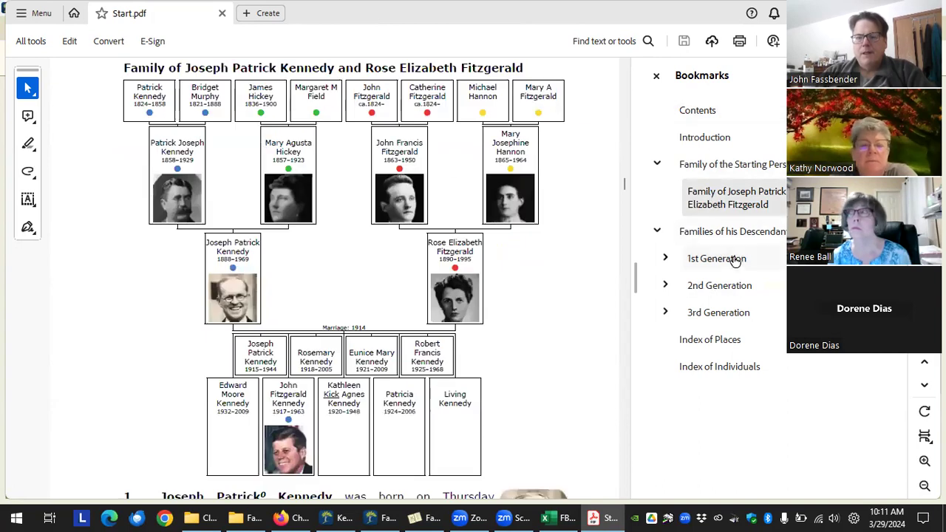
scroll(596, 276, "down", 5)
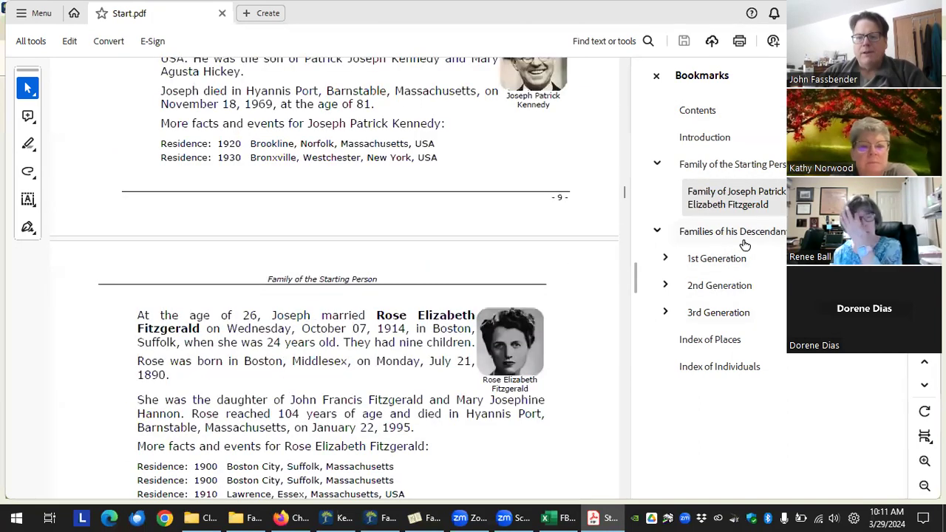
left_click(708, 233)
scroll(538, 256, "up", 1)
scroll(538, 259, "down", 3)
scroll(536, 260, "down", 10)
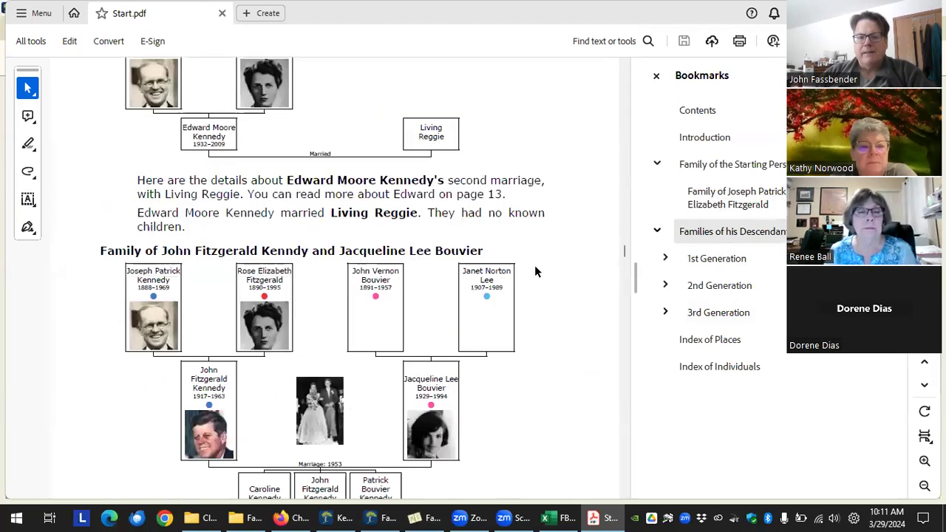
scroll(536, 268, "up", 5)
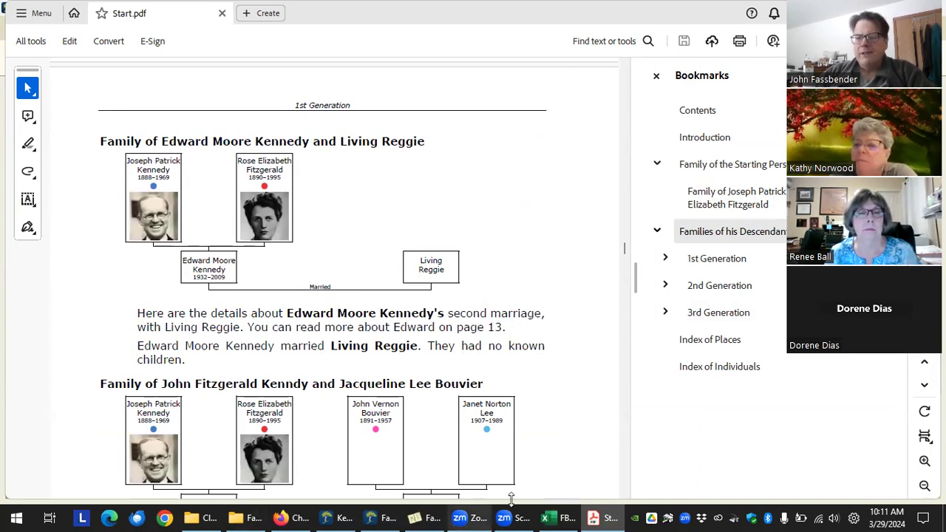
- Jump through the 1st, 2nd and 3rd Generation sections and Edward Moore Kennedy's family entry
left_click(704, 260)
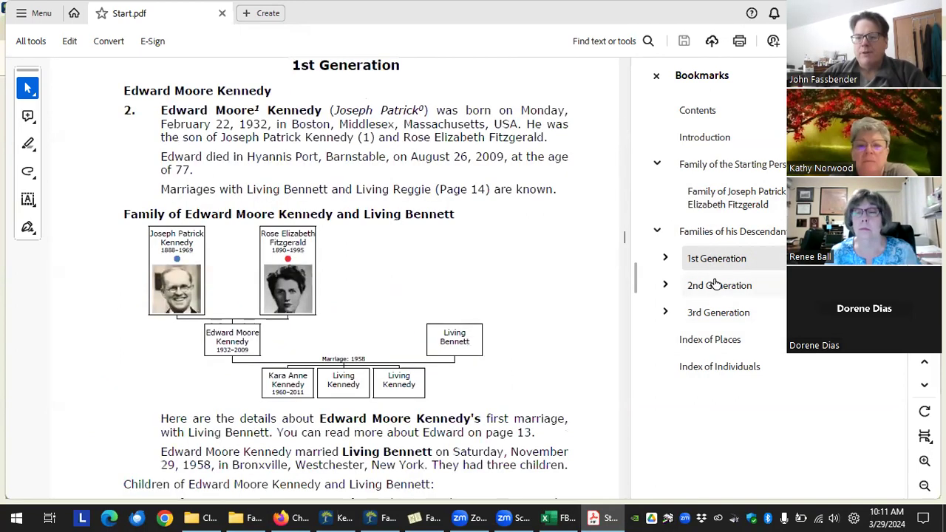
left_click(714, 284)
left_click(714, 311)
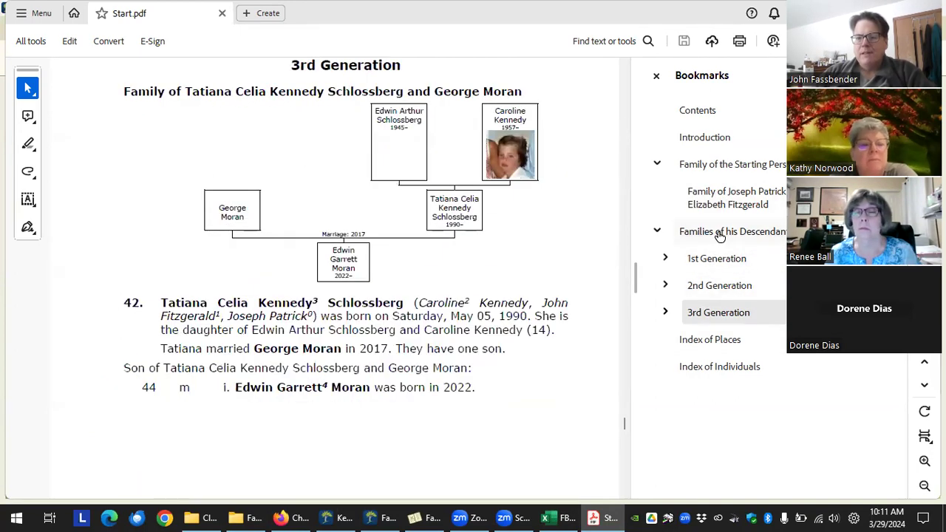
left_click(668, 260)
left_click(706, 287)
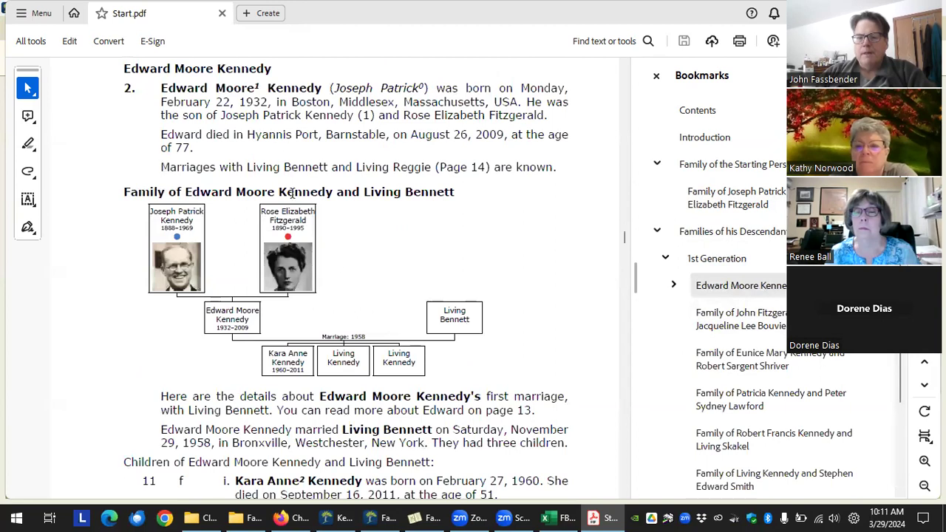
left_click(429, 517)
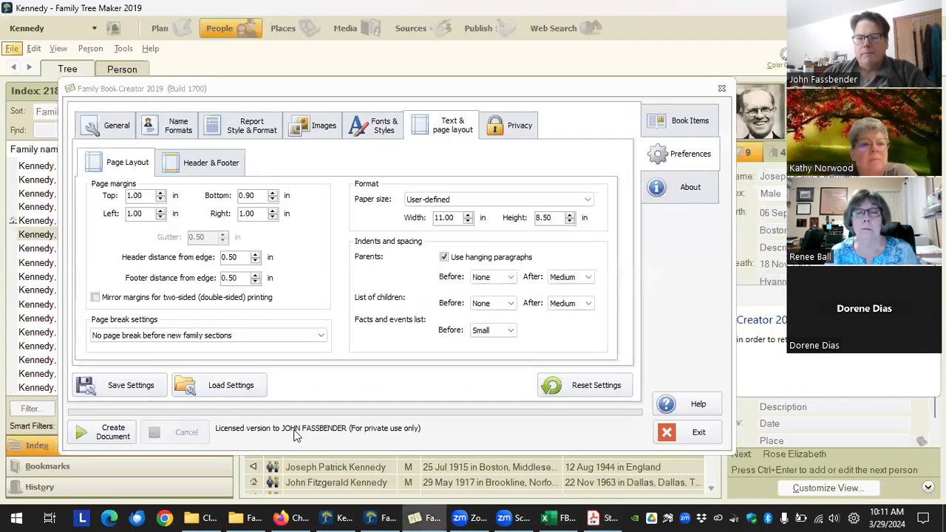
- Set Page break settings to 'Family sections start on new pages' and view the resulting New page.pdf
left_click(316, 337)
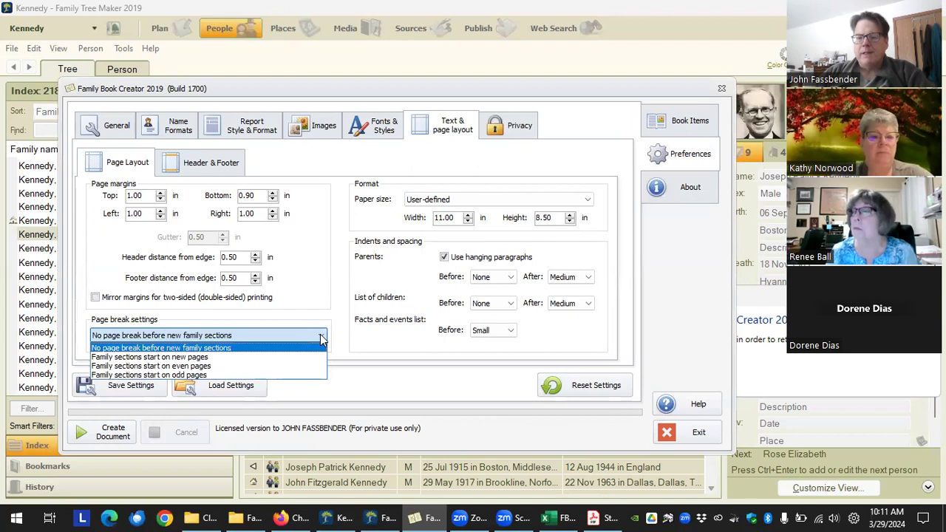
left_click(267, 355)
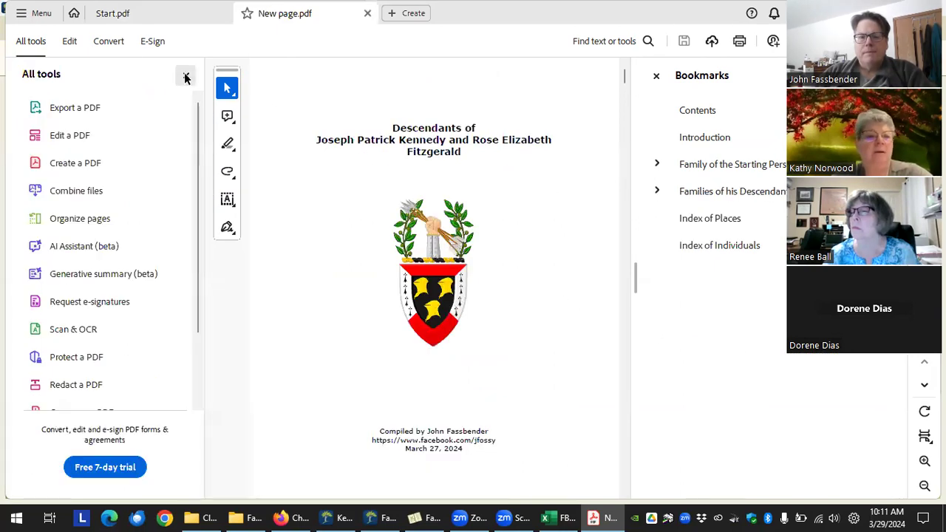
left_click(185, 75)
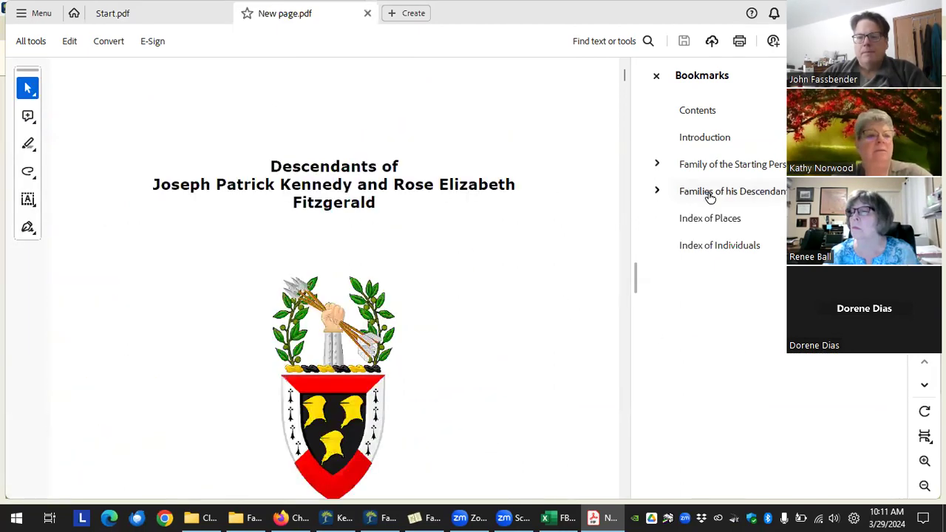
- Jump to the 1st Generation bookmark in New page.pdf and scroll through each family's own page
left_click(664, 193)
left_click(698, 217)
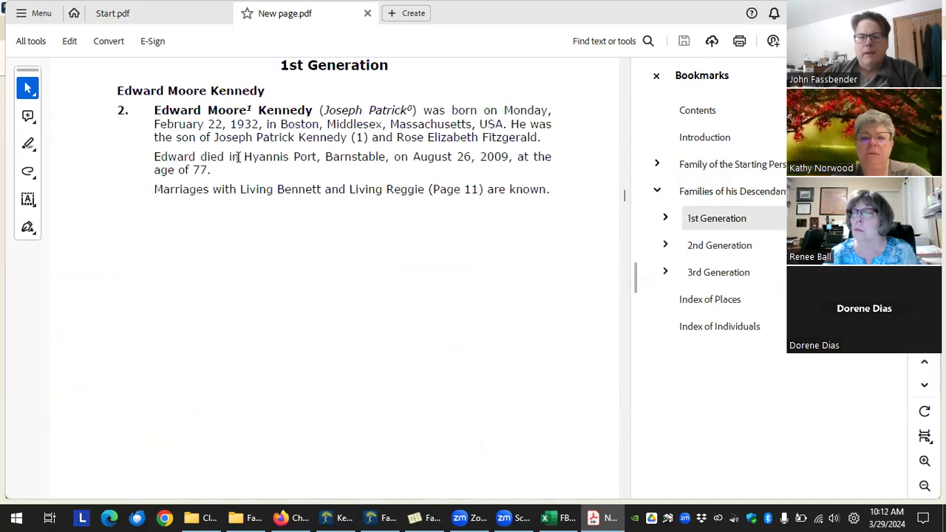
scroll(451, 251, "up", 3)
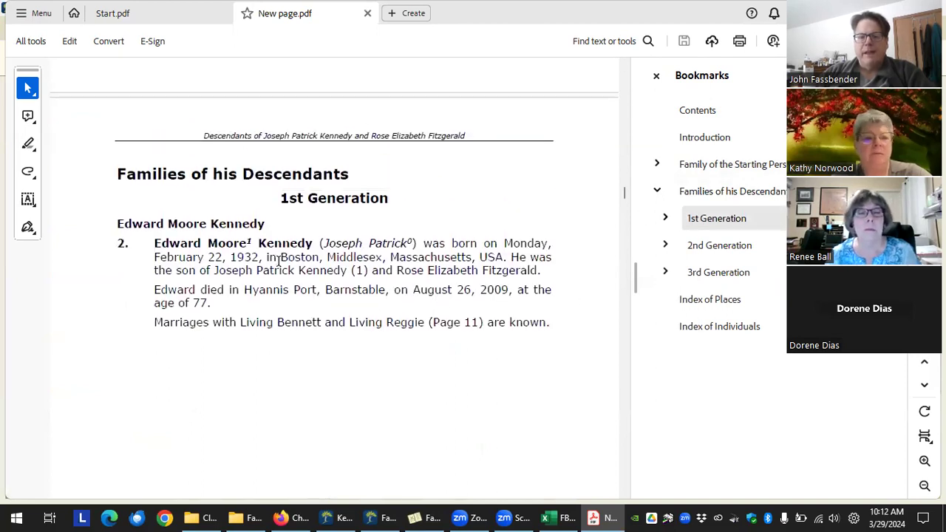
scroll(280, 266, "down", 5)
scroll(307, 247, "up", 4)
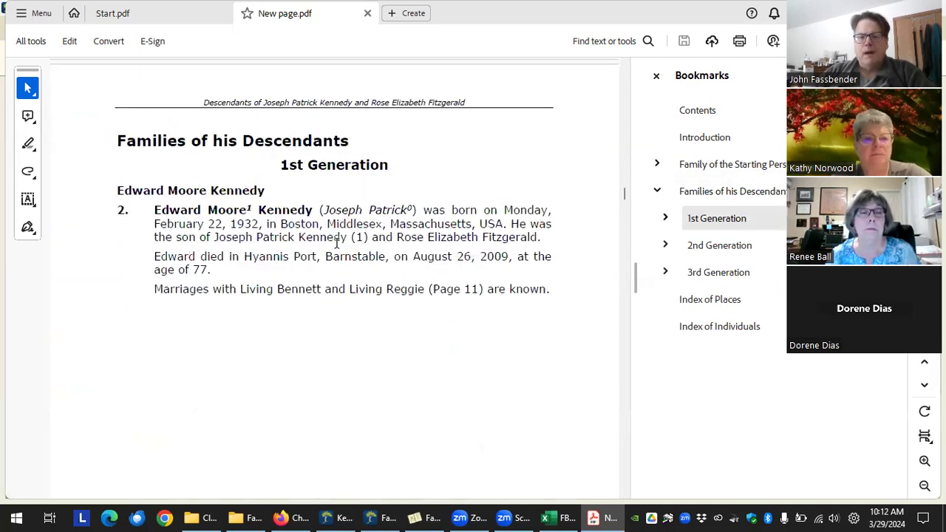
scroll(337, 246, "down", 5)
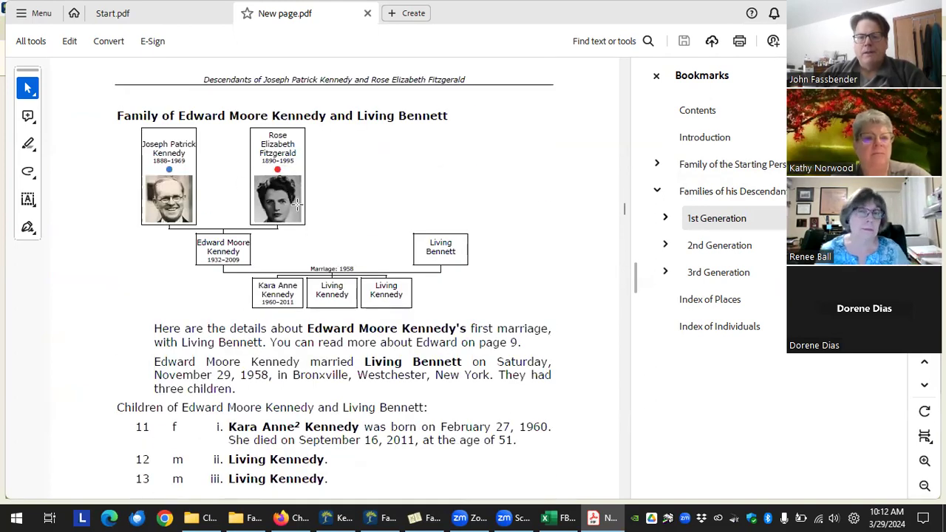
scroll(297, 205, "down", 3)
scroll(297, 204, "up", 1)
scroll(298, 207, "down", 6)
scroll(361, 285, "down", 10)
scroll(365, 289, "up", 6)
scroll(369, 299, "down", 4)
scroll(368, 304, "down", 8)
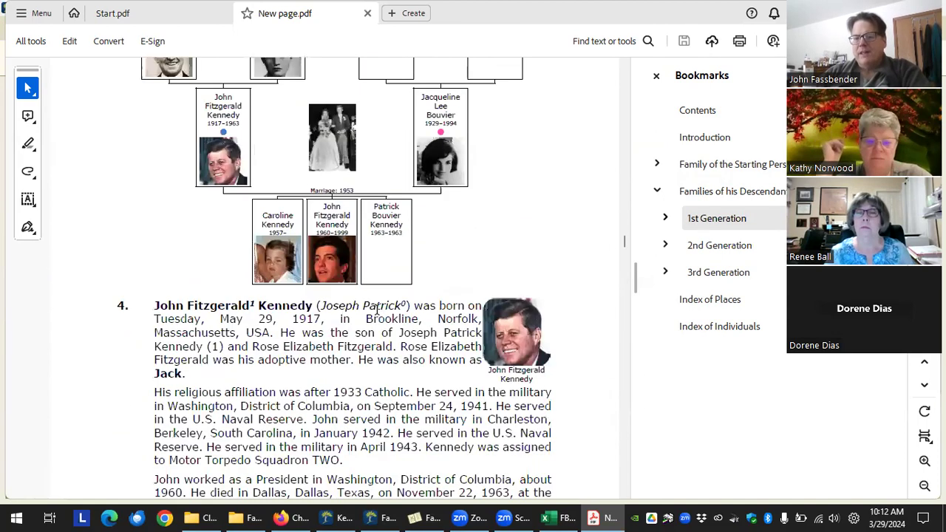
scroll(377, 310, "down", 3)
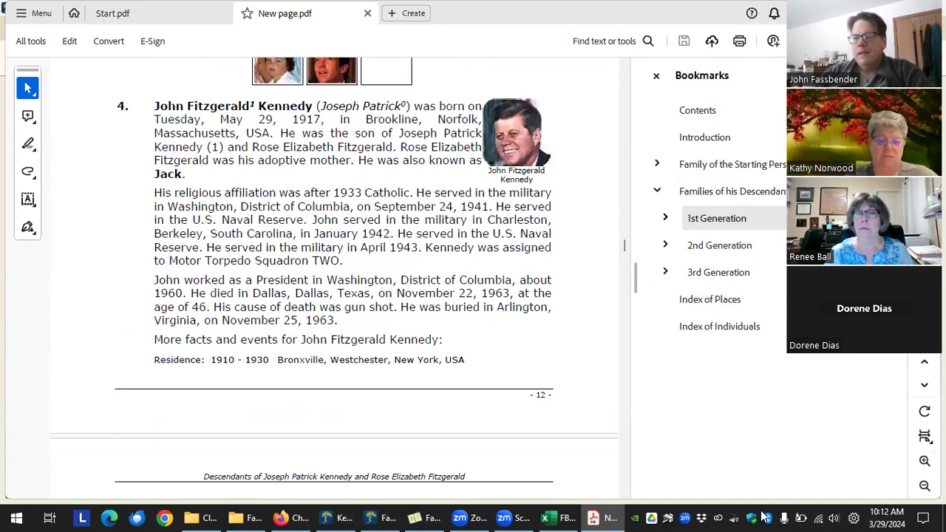
left_click(229, 455)
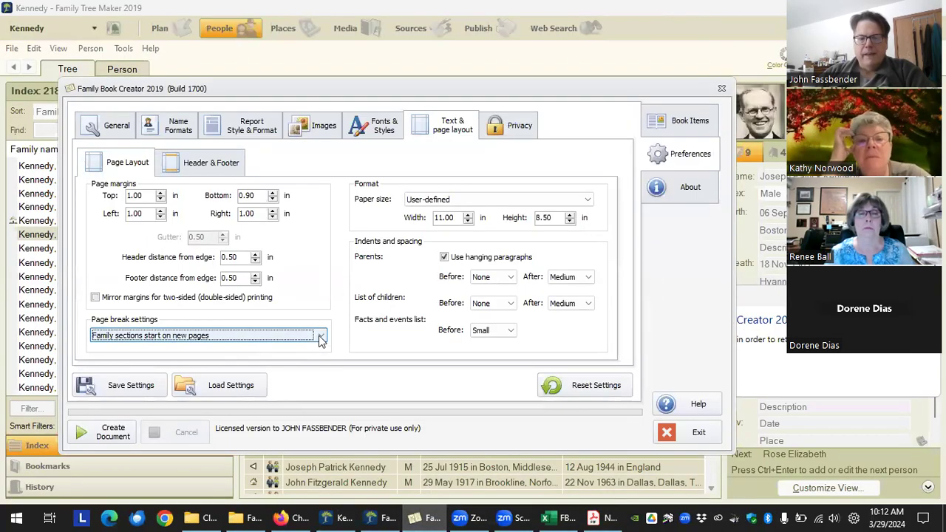
- Set Page break settings to 'Family sections start on even pages' and turn on Mirror margins
left_click(321, 337)
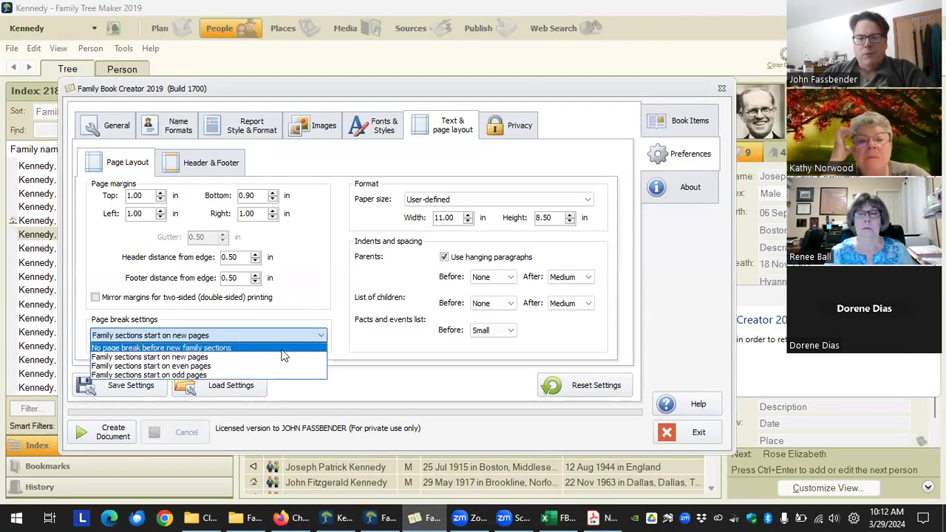
left_click(267, 367)
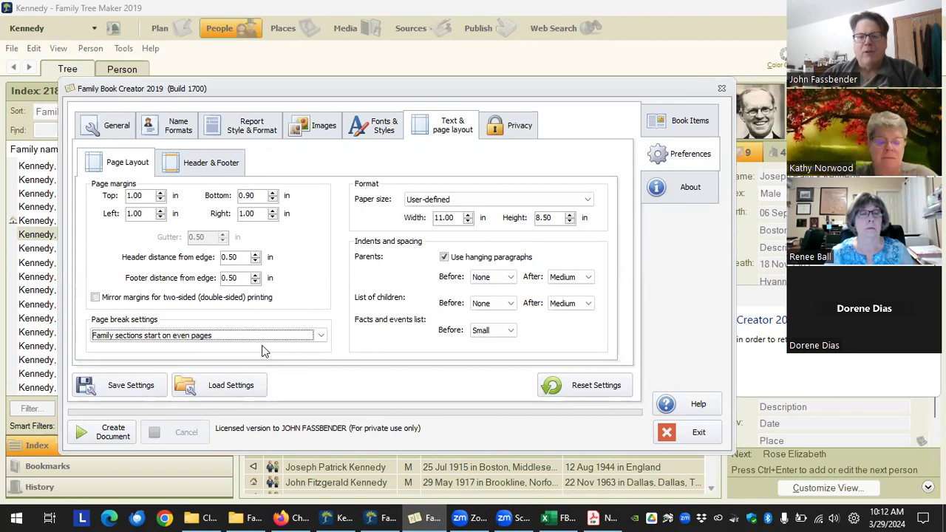
left_click(95, 298)
left_click(323, 337)
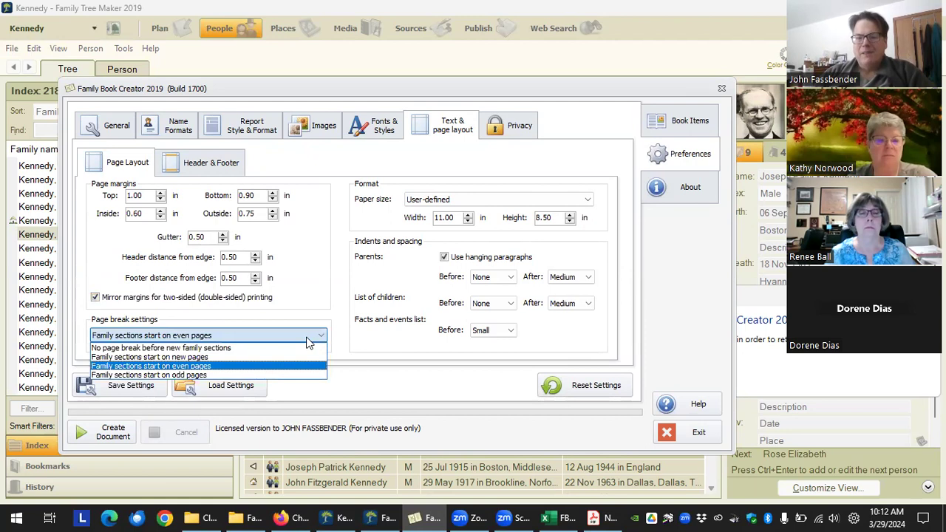
left_click(252, 366)
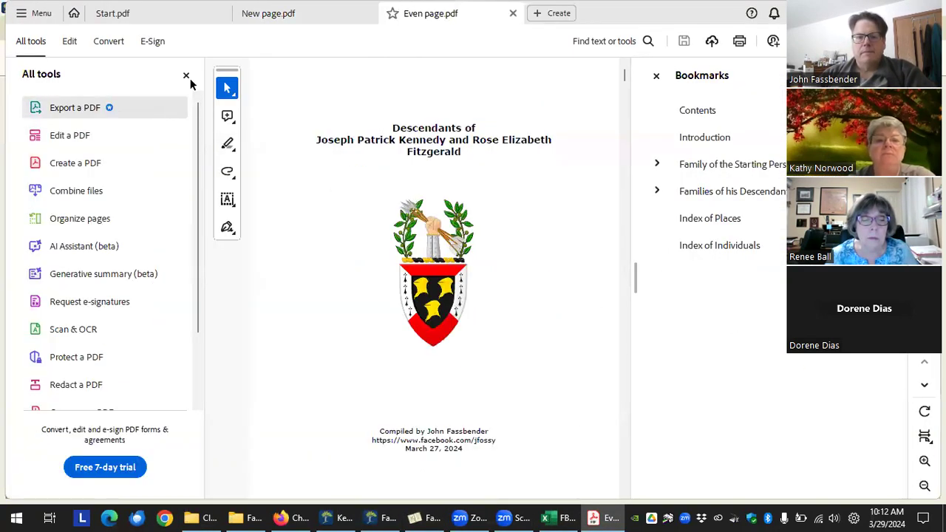
- Jump to the 1st Generation section of Even page.pdf and scroll through pages 9–12
left_click(186, 76)
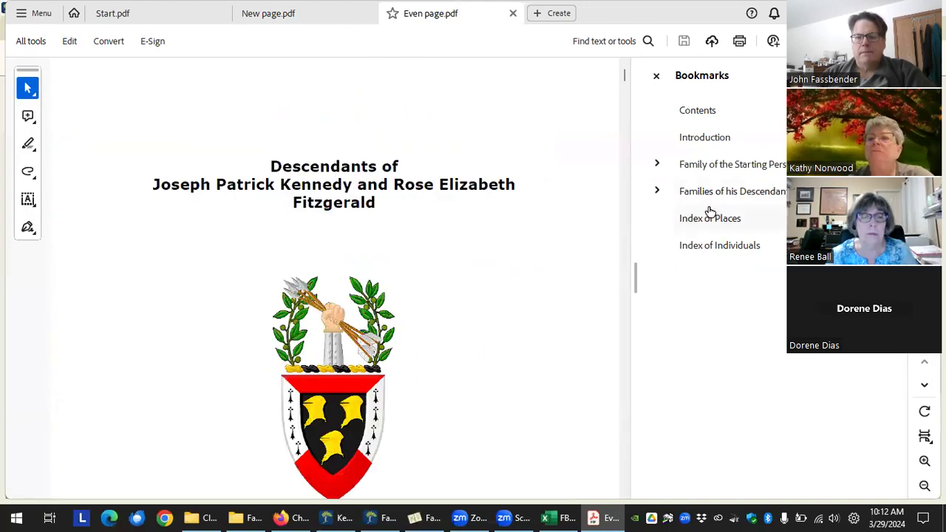
left_click(656, 191)
left_click(712, 218)
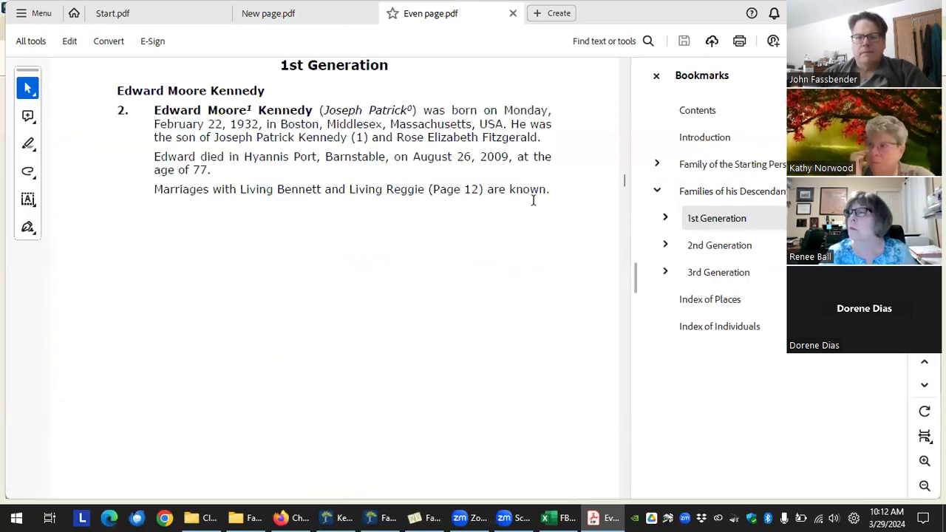
scroll(382, 244, "up", 5)
scroll(382, 244, "down", 3)
scroll(382, 244, "up", 3)
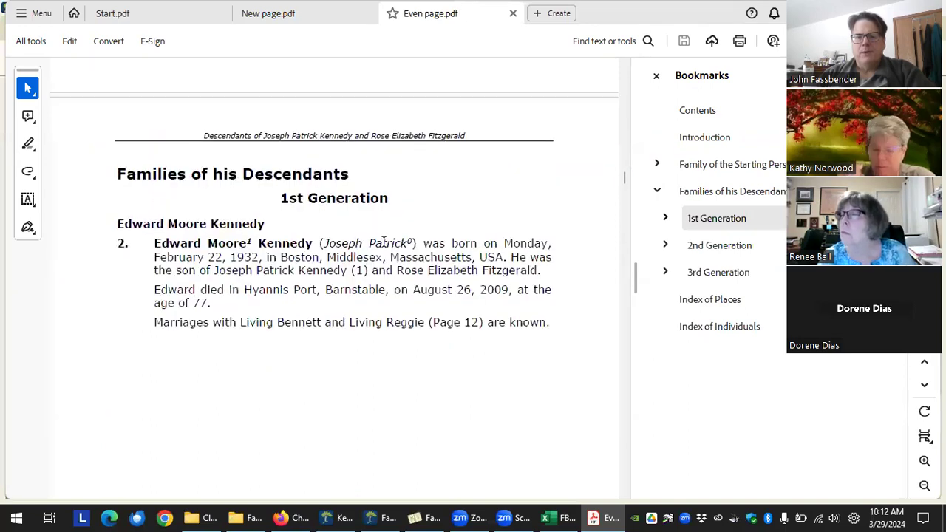
scroll(384, 241, "up", 1)
scroll(380, 236, "down", 6)
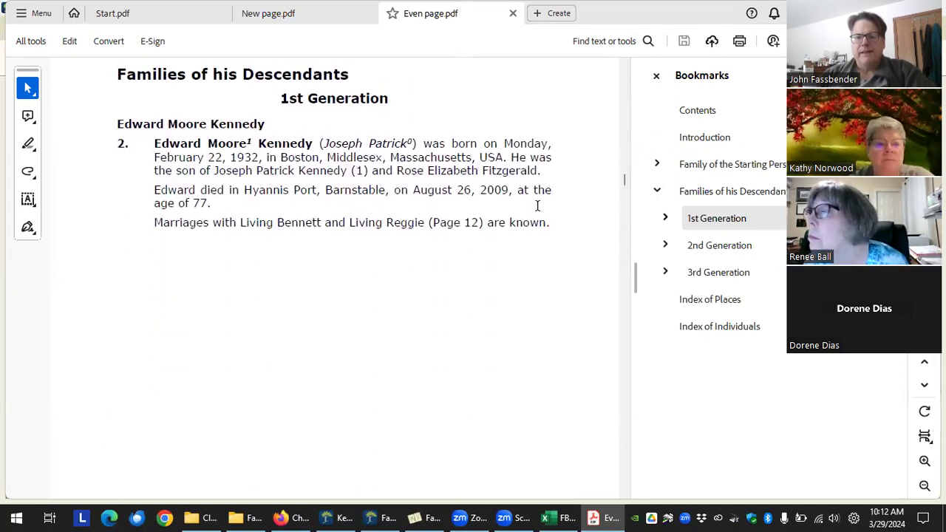
scroll(528, 333, "down", 8)
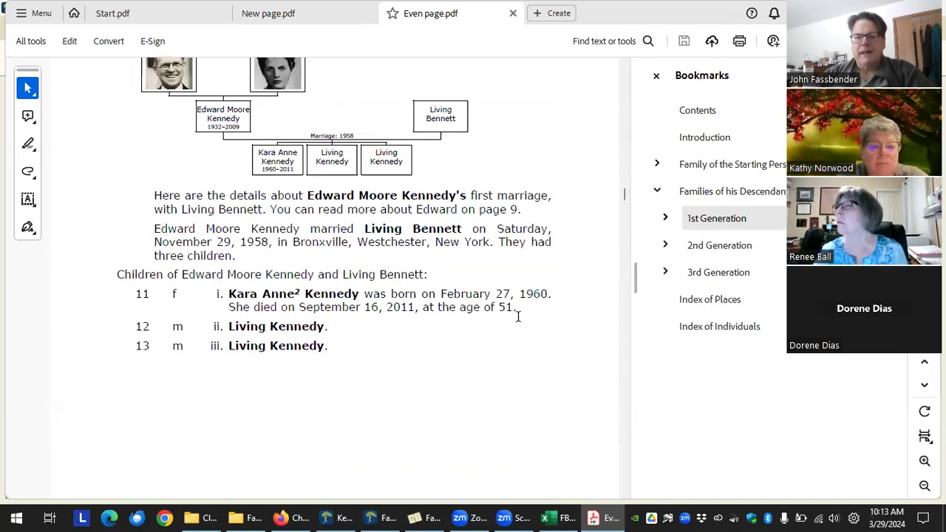
scroll(529, 318, "down", 1)
- Keep browsing the even-page family sections, then check the Contents listing them at pages 10–26
scroll(538, 310, "up", 8)
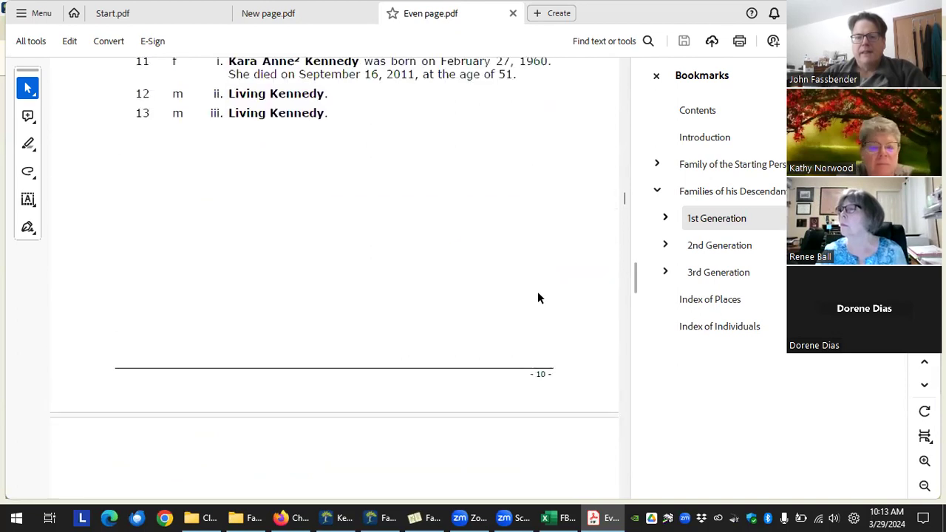
scroll(537, 293, "down", 4)
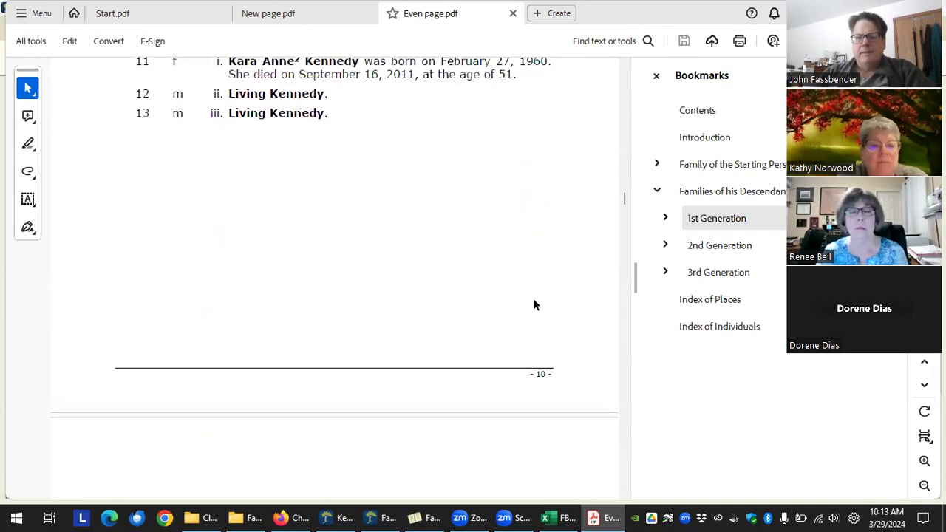
scroll(536, 293, "up", 3)
scroll(533, 295, "down", 8)
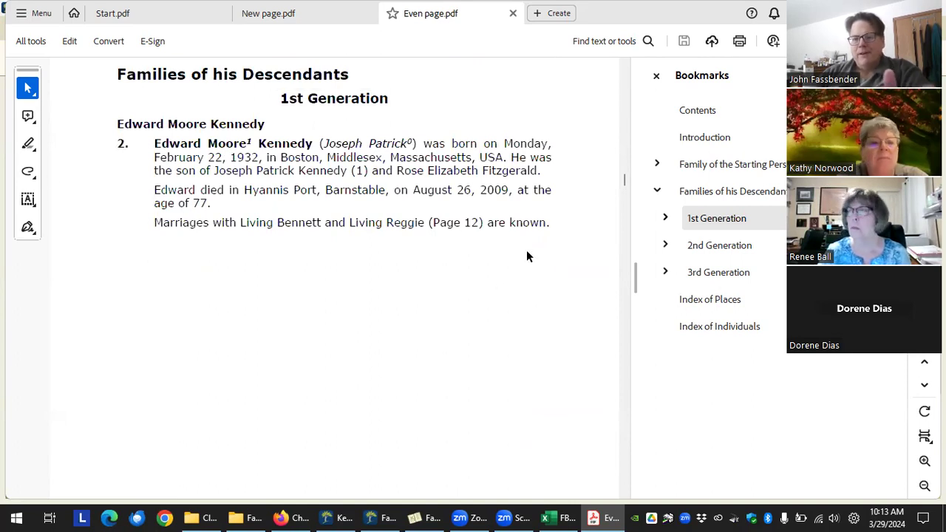
scroll(383, 167, "up", 1)
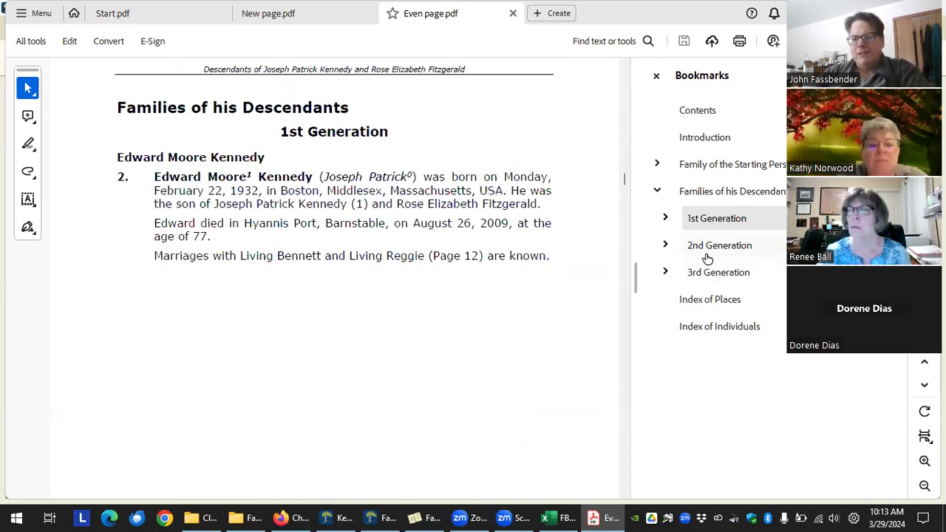
scroll(488, 281, "down", 7)
scroll(503, 244, "up", 3)
scroll(505, 259, "down", 4)
scroll(454, 244, "up", 4)
scroll(452, 244, "down", 12)
scroll(551, 303, "down", 5)
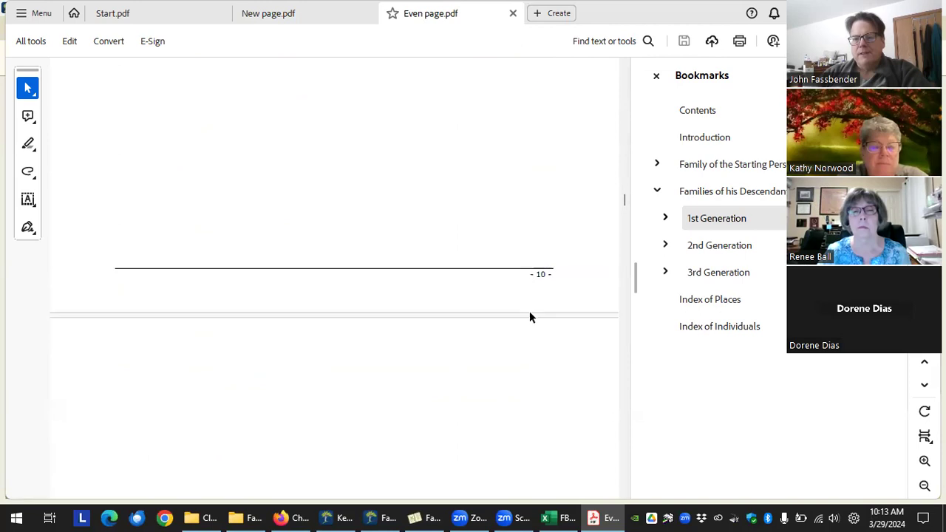
scroll(550, 332, "down", 5)
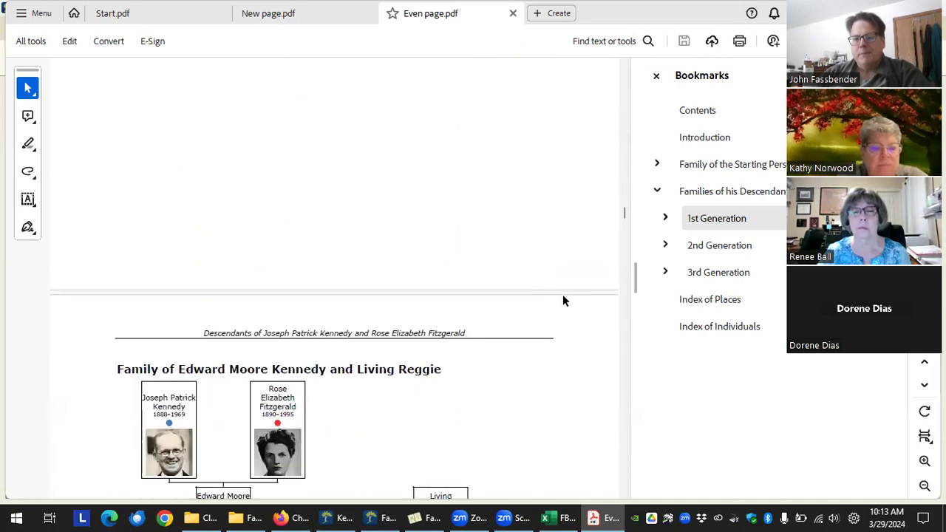
scroll(544, 298, "down", 10)
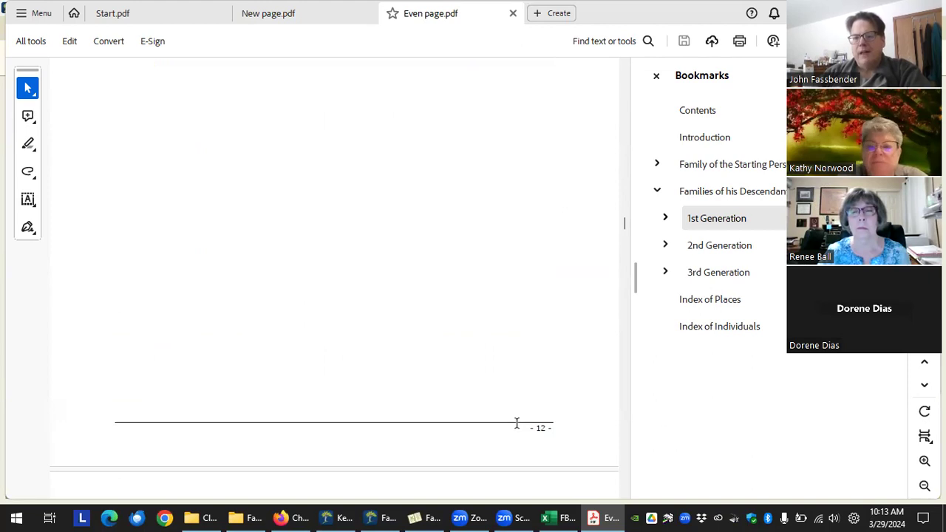
left_click(704, 114)
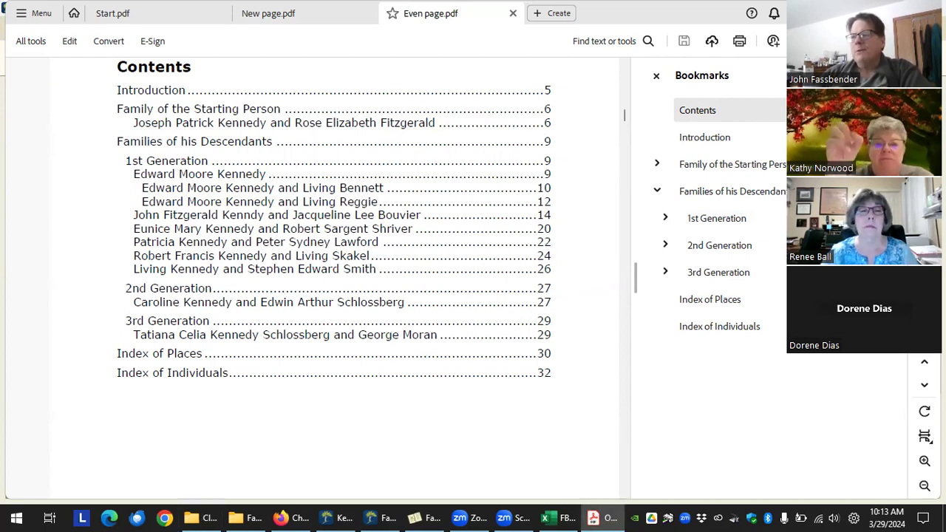
- Set Page break settings to 'Family sections start on odd pages' and switch to Odd page.pdf
left_click(427, 518)
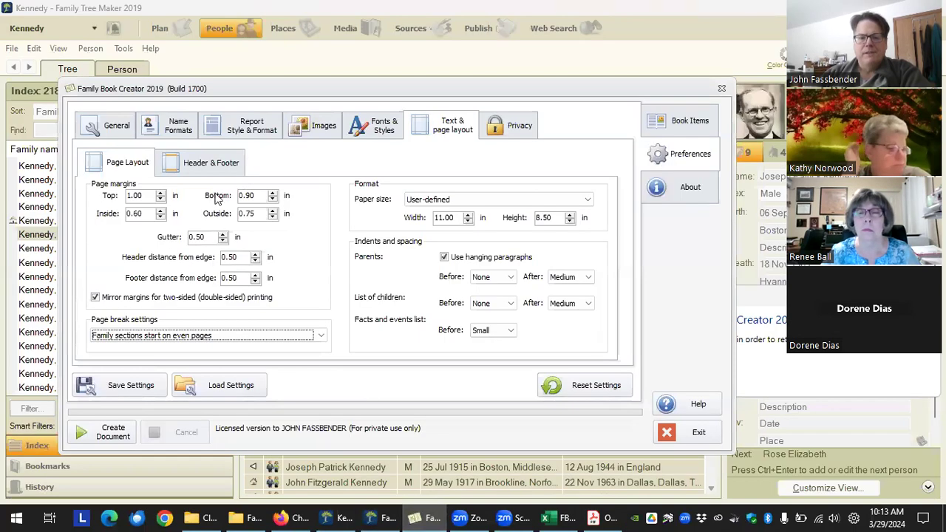
left_click(281, 335)
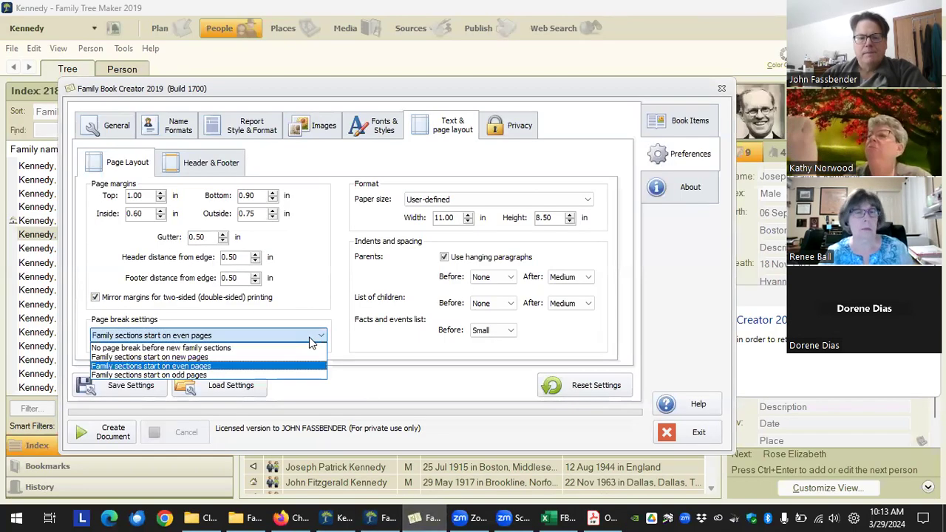
left_click(281, 376)
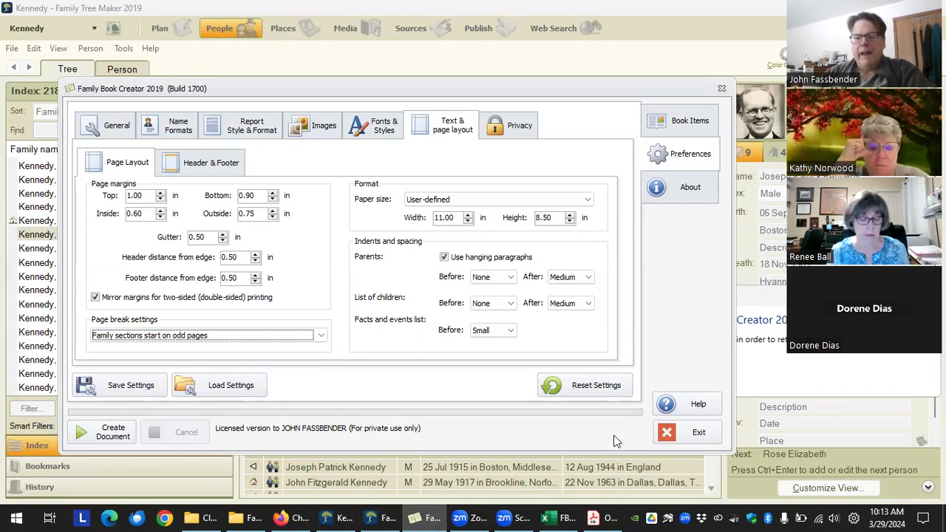
left_click(605, 518)
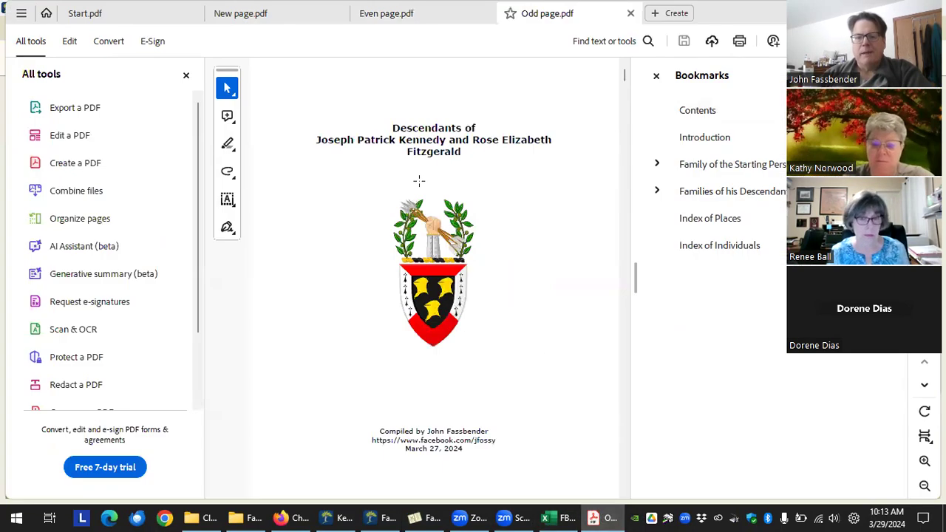
- Widen the view and look over the Contents page of Odd page.pdf
left_click(186, 76)
left_click(686, 114)
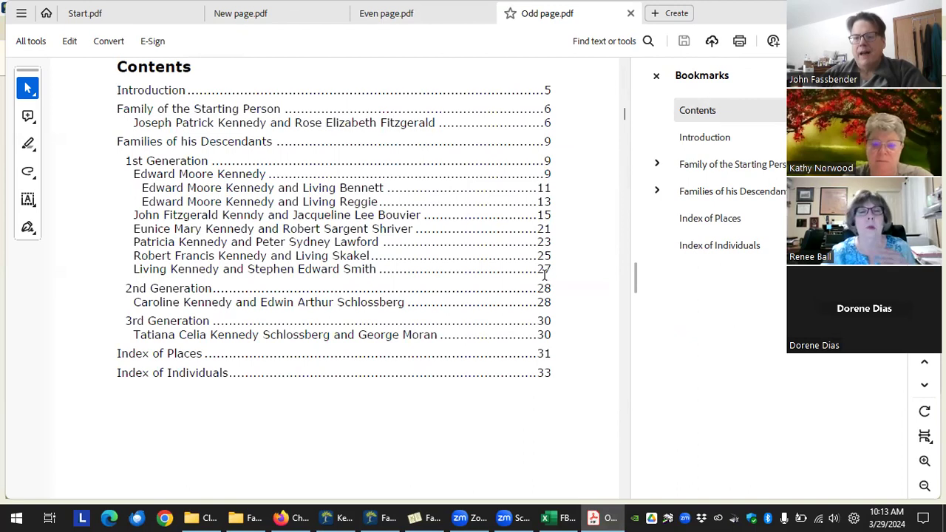
right_click(561, 230)
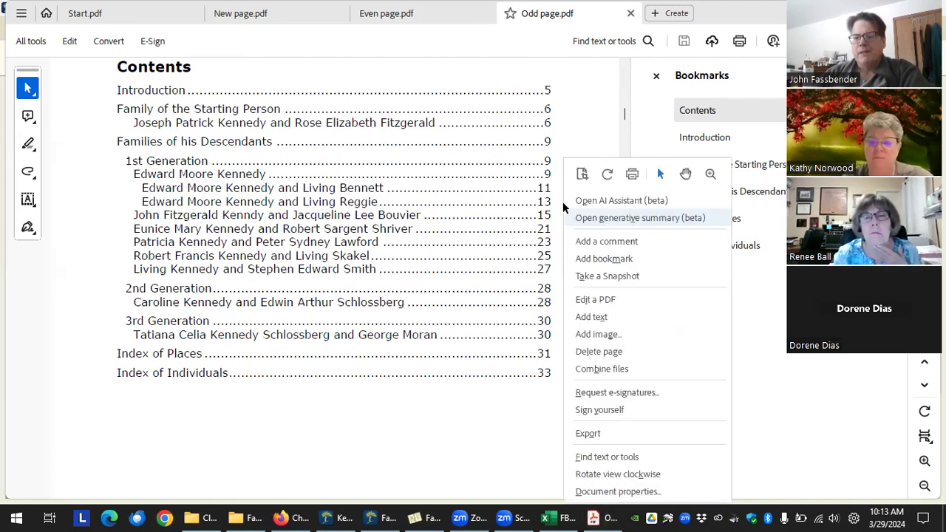
left_click(580, 132)
- Jump to the 1st Generation families and scroll to Edward Moore Kennedy's section on page 11
left_click(656, 192)
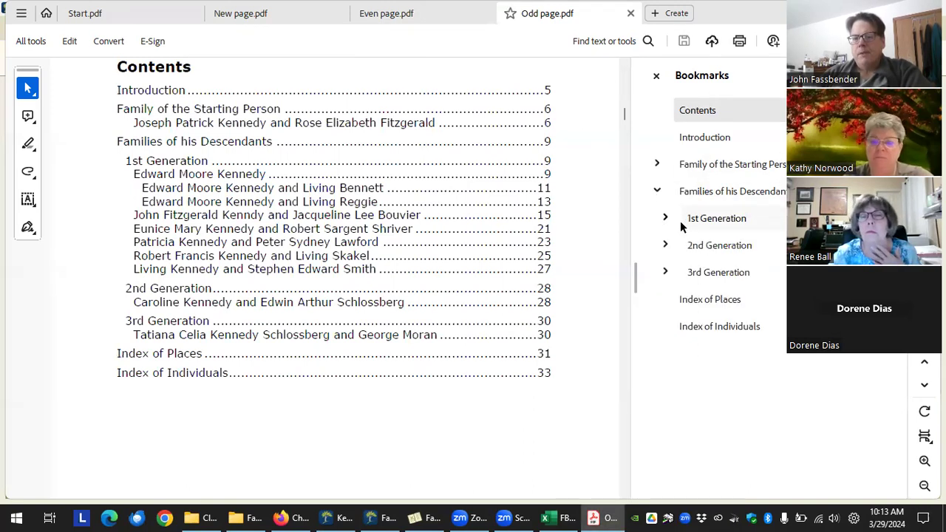
left_click(665, 219)
left_click(714, 219)
scroll(507, 201, "down", 10)
scroll(506, 207, "up", 3)
scroll(499, 310, "down", 2)
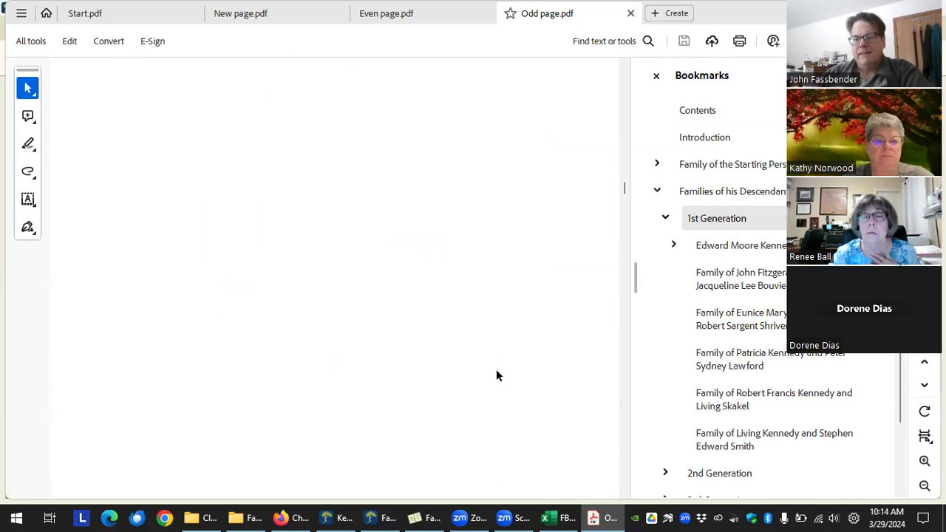
scroll(497, 365, "up", 1)
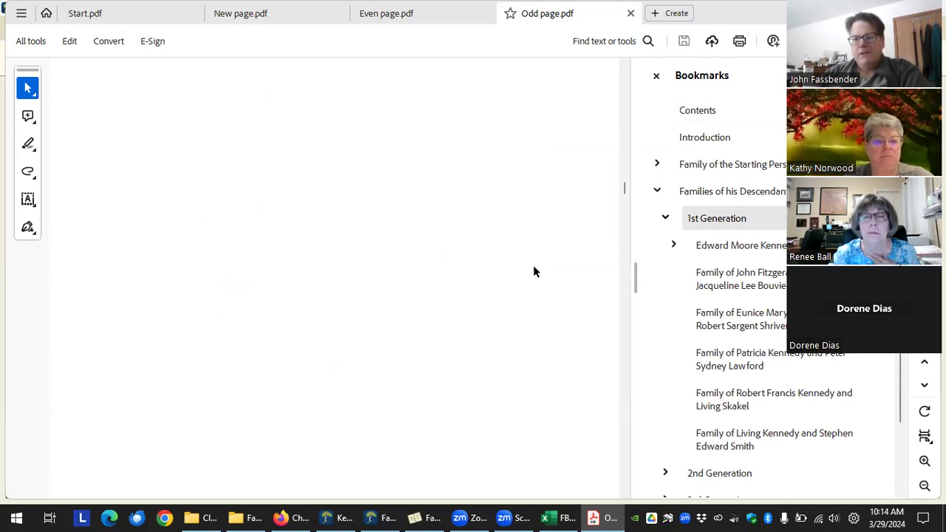
scroll(529, 268, "down", 1)
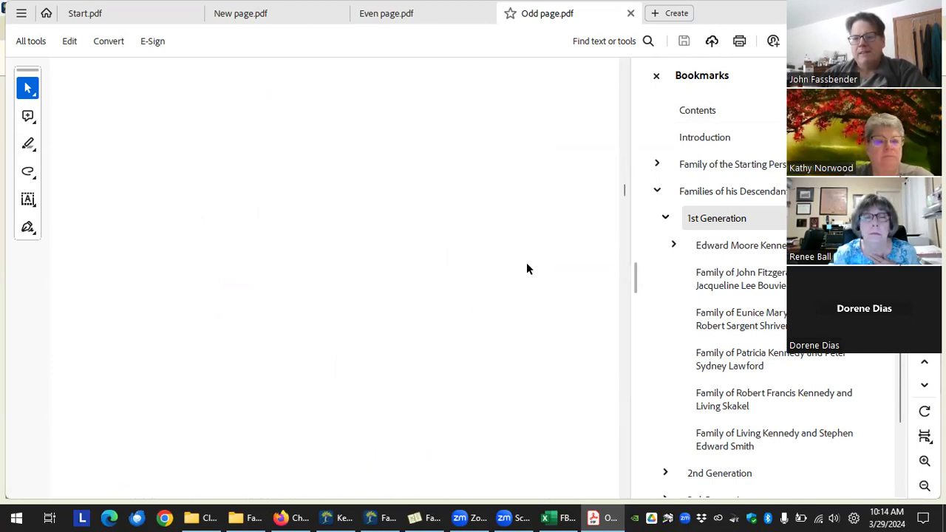
scroll(496, 115, "up", 4)
scroll(485, 148, "down", 5)
scroll(475, 187, "down", 10)
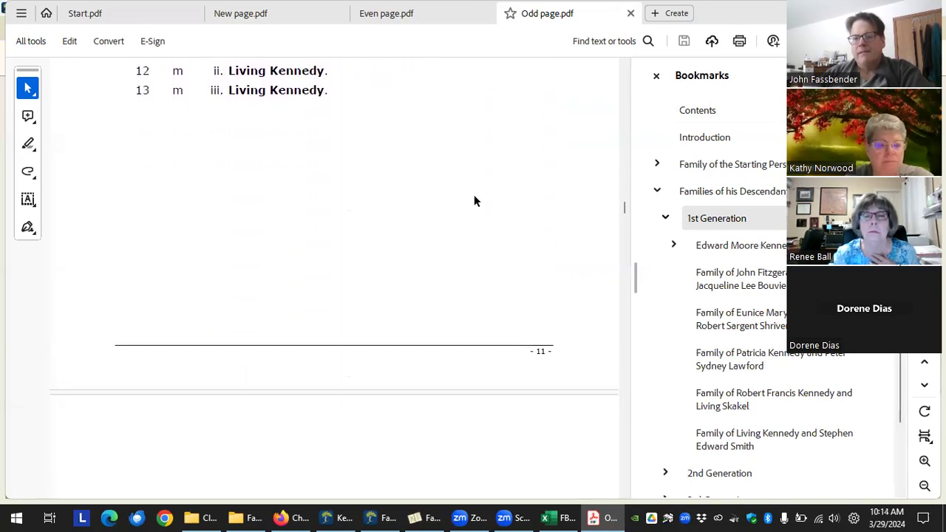
scroll(480, 316, "up", 5)
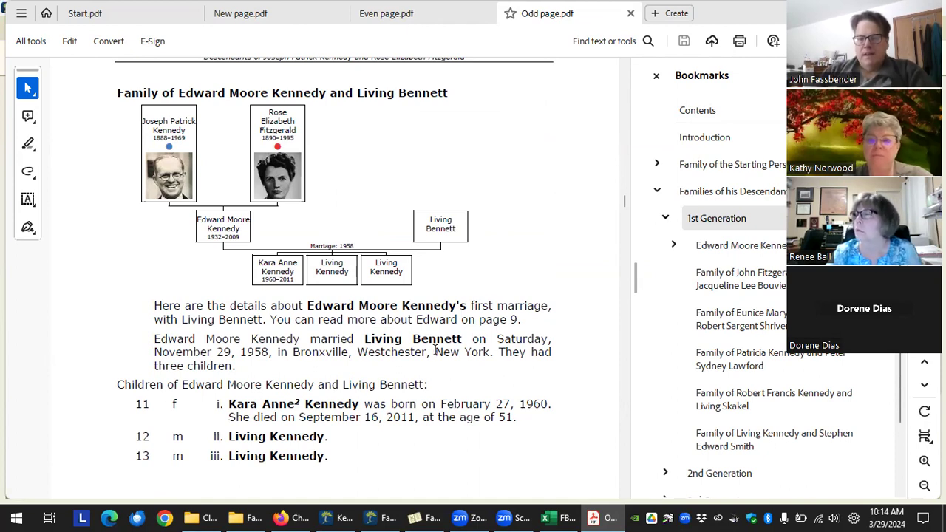
- Toggle the Use hanging paragraphs option for parents, then return to Odd page.pdf
left_click(431, 515)
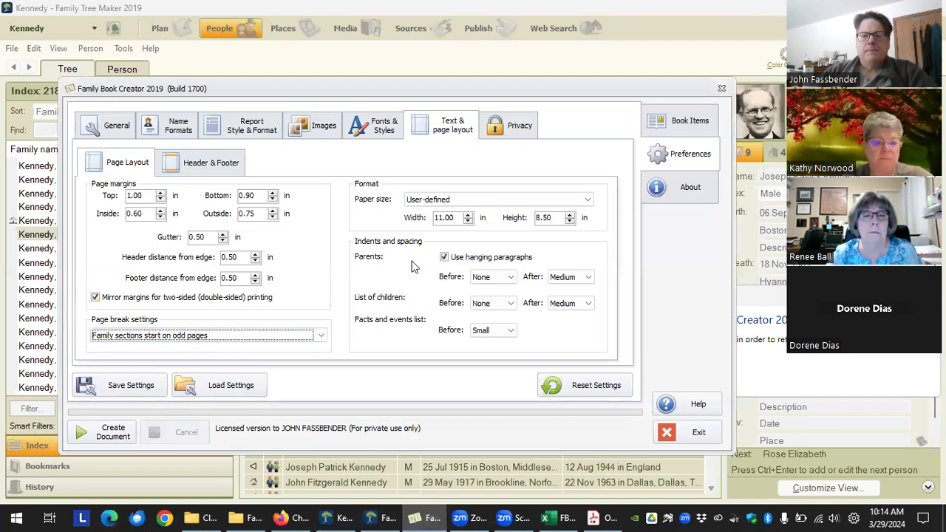
left_click(445, 258)
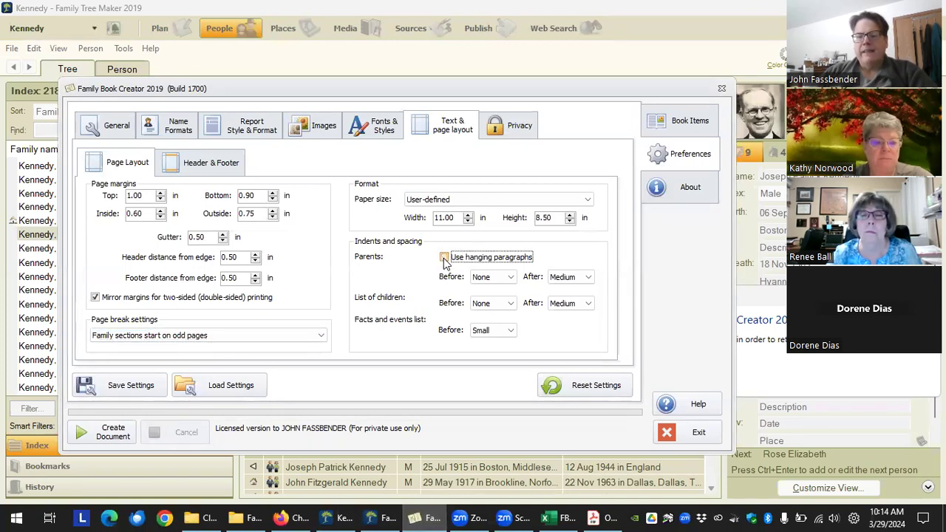
left_click(605, 516)
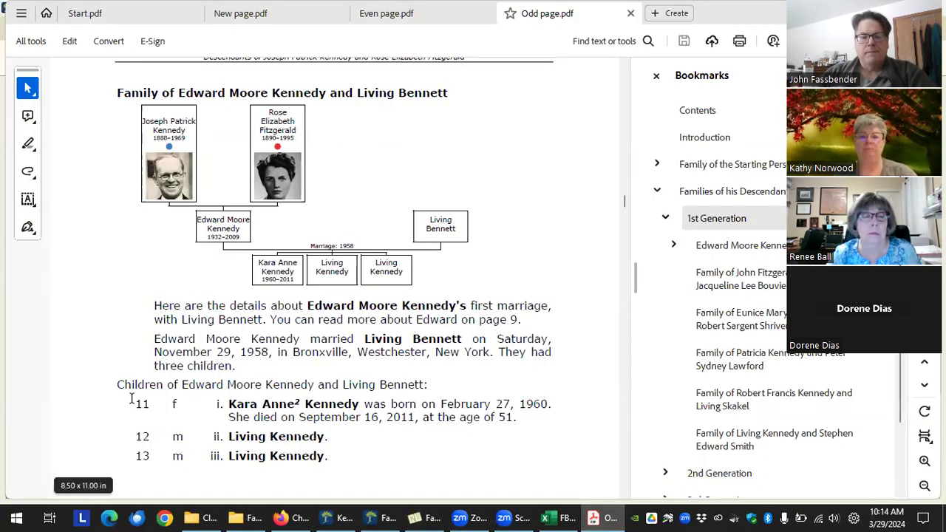
- Inspect the paragraph layout on the Family of the Starting Person page in Odd page.pdf
left_click(712, 167)
scroll(268, 281, "down", 4)
scroll(155, 289, "up", 1)
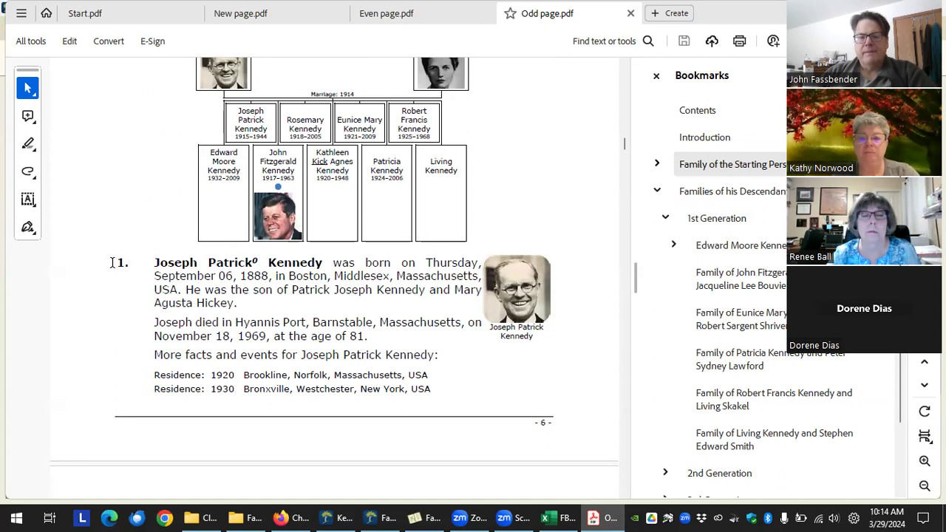
left_click_drag(113, 264, 451, 385)
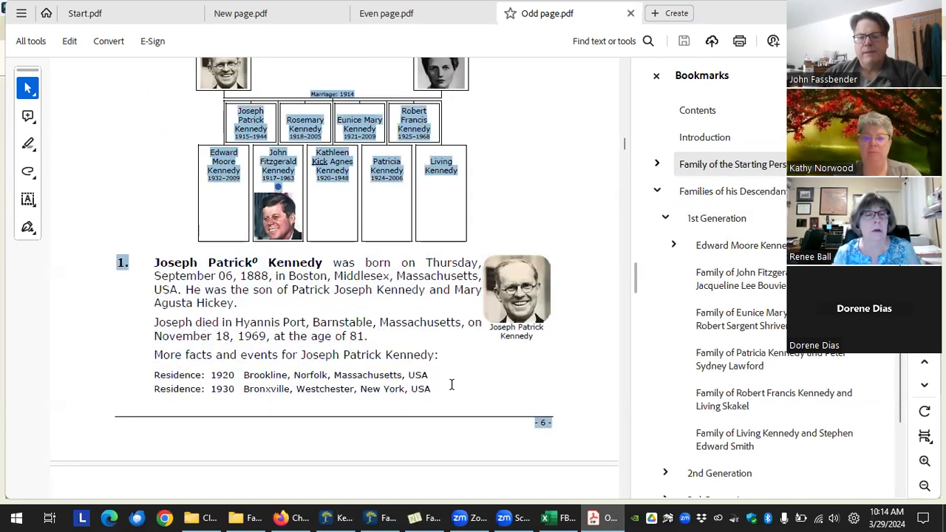
left_click(164, 266)
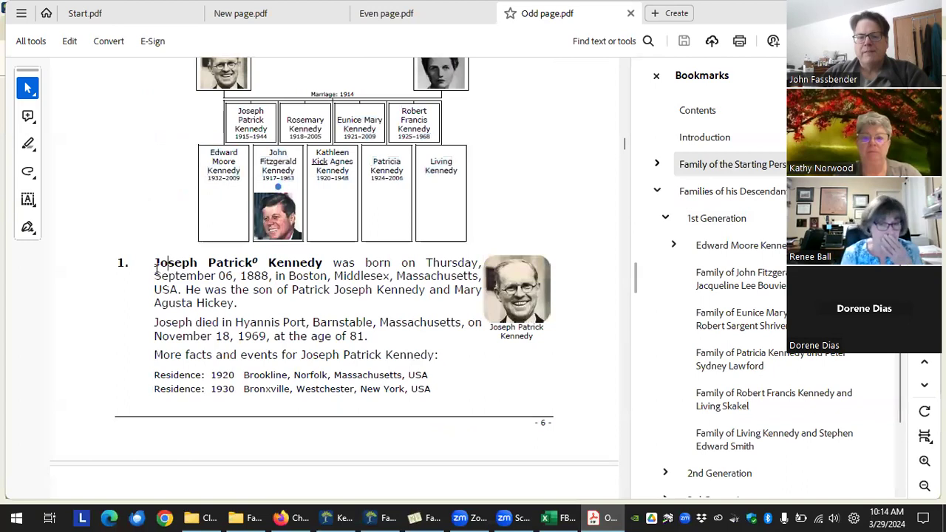
right_click(152, 389)
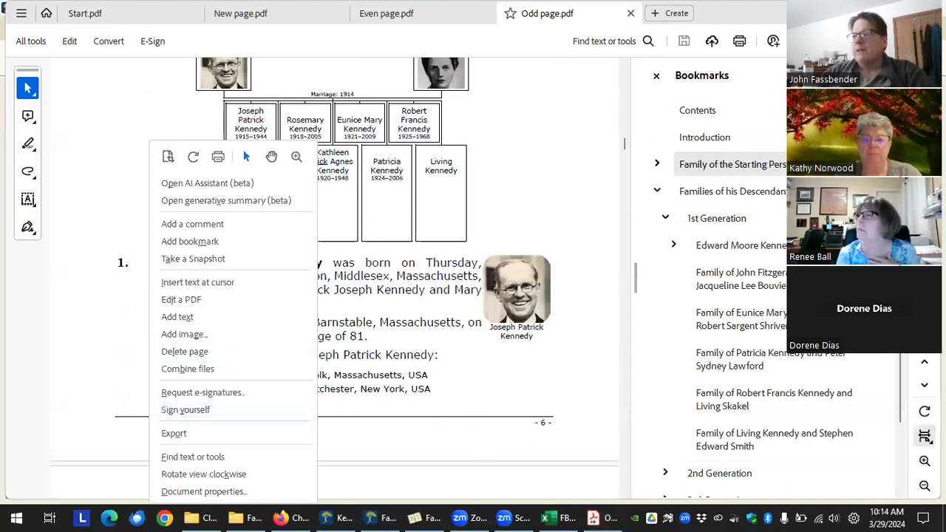
key("Escape")
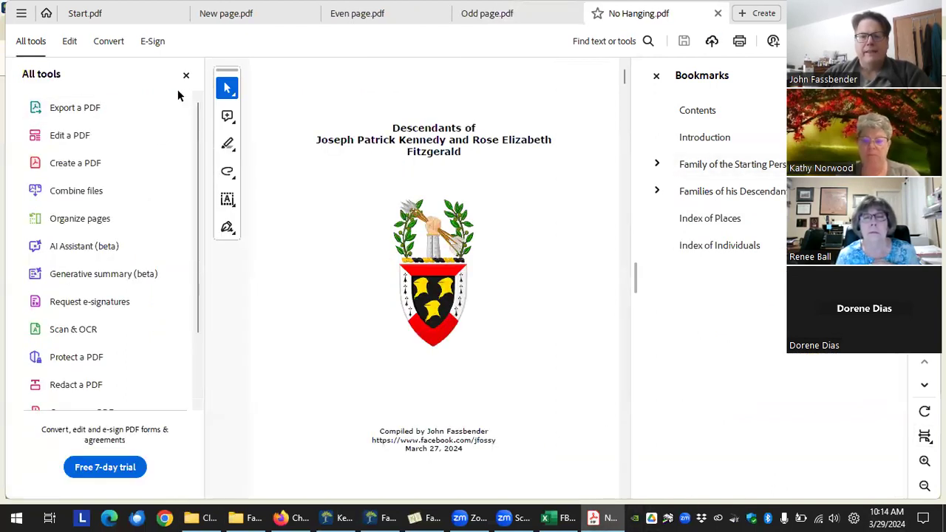
- Inspect the line spacing of Joseph Patrick Kennedy's biography and More facts line in the Family of the Starting Person section
left_click(186, 74)
left_click(677, 165)
scroll(274, 259, "down", 3)
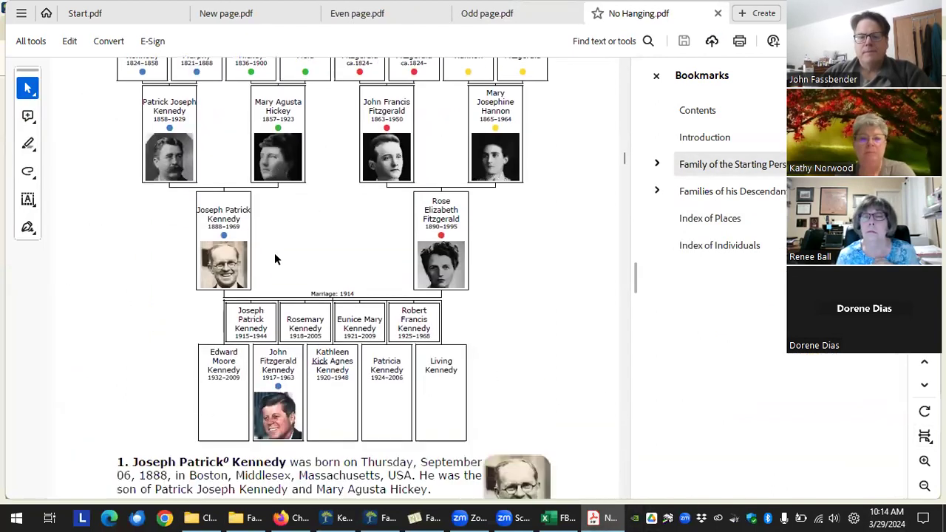
scroll(274, 259, "down", 3)
double_click(117, 230)
left_click_drag(116, 244, 432, 258)
left_click_drag(110, 293, 92, 346)
left_click(93, 347)
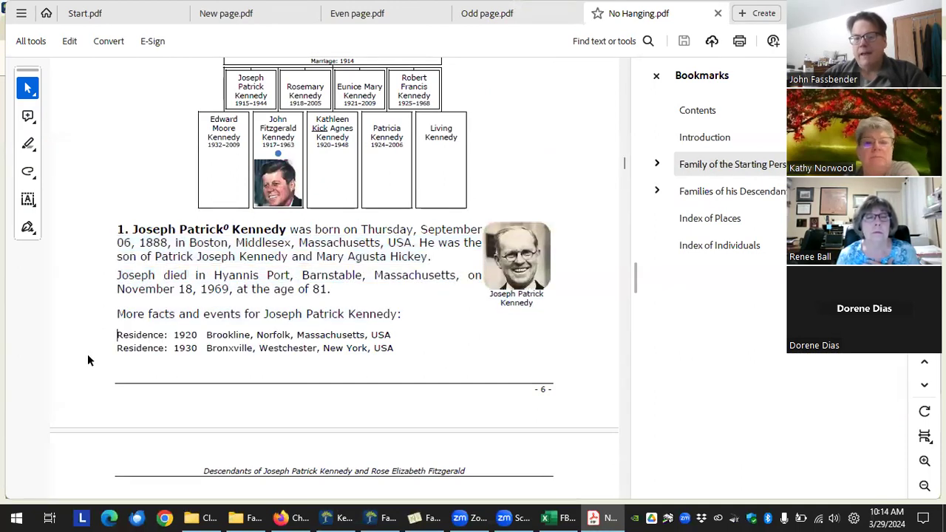
scroll(88, 360, "down", 6)
scroll(88, 372, "up", 6)
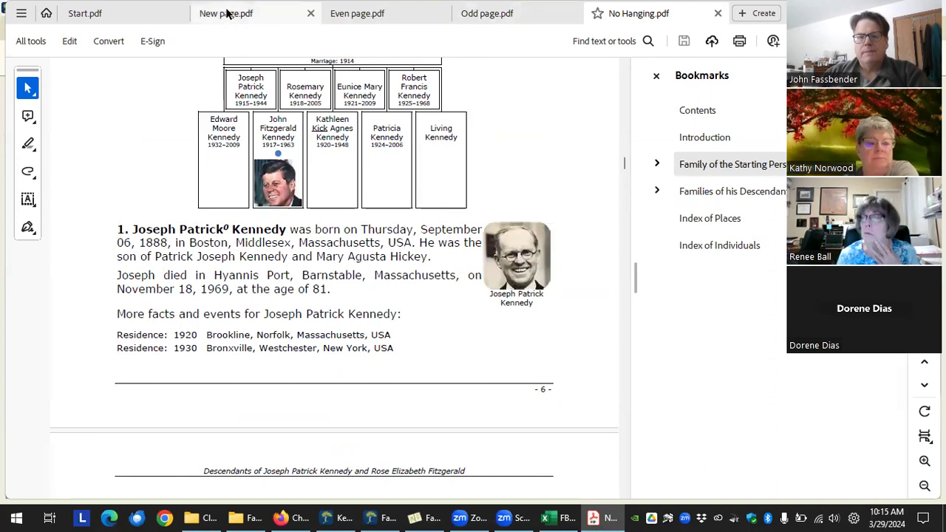
- Close the New page.pdf, Even page.pdf and Odd page.pdf documents
left_click(312, 13)
left_click(311, 13)
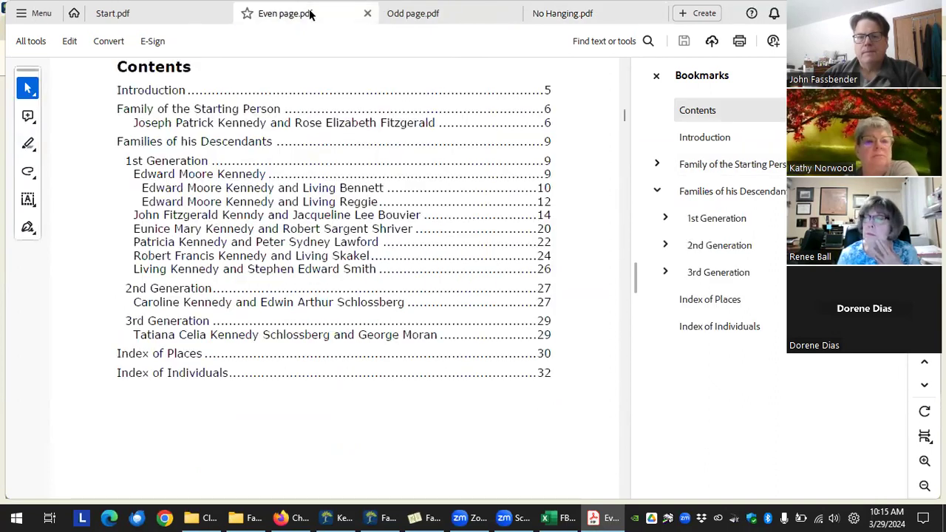
left_click(369, 18)
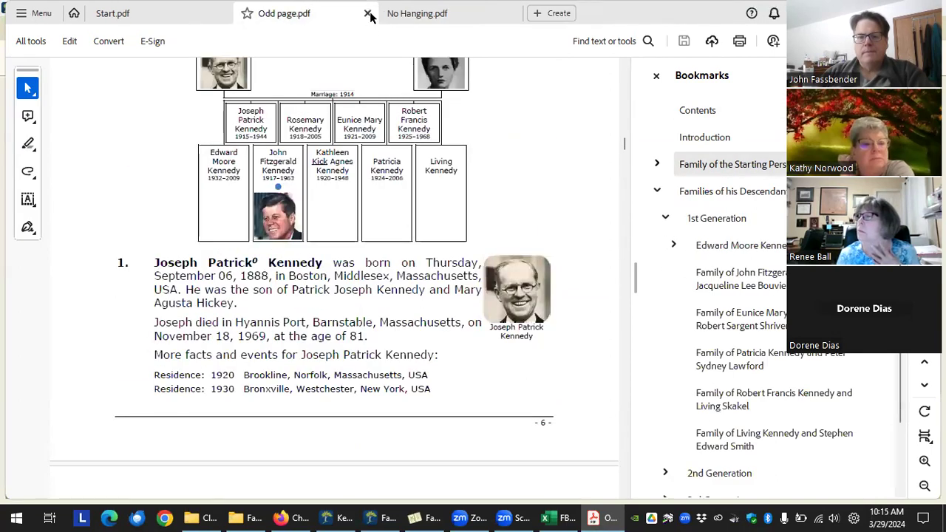
left_click(368, 14)
- Compare Kennedy's entry in Start.pdf with the same entry in No Hanging.pdf
left_click(205, 15)
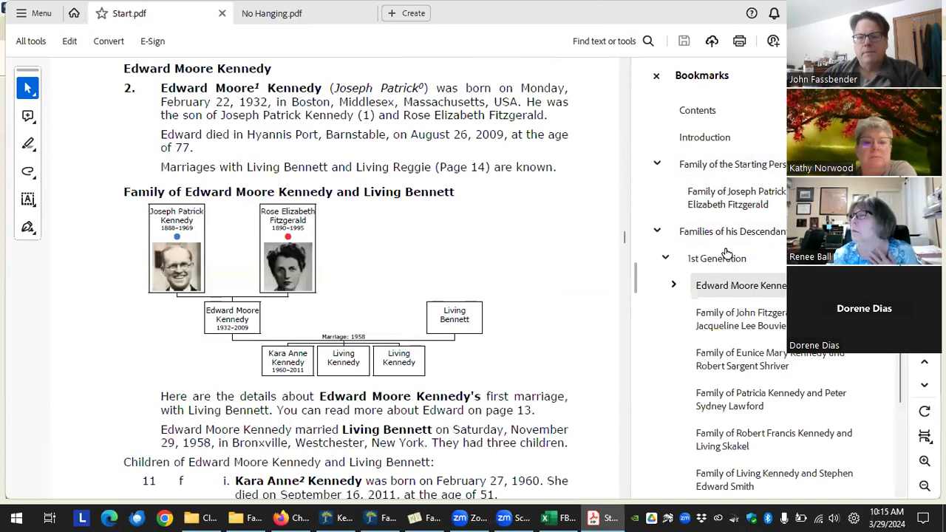
left_click(722, 165)
scroll(399, 309, "down", 2)
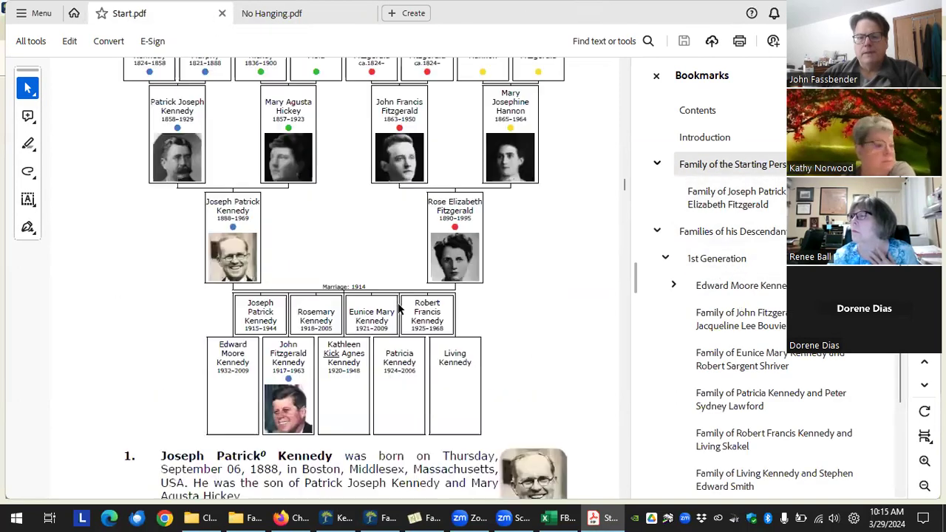
scroll(399, 309, "down", 5)
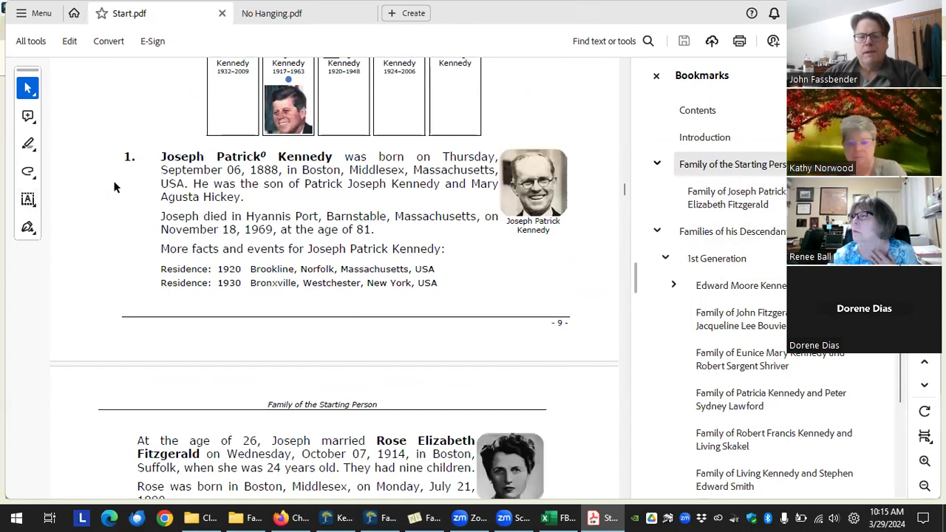
left_click(313, 15)
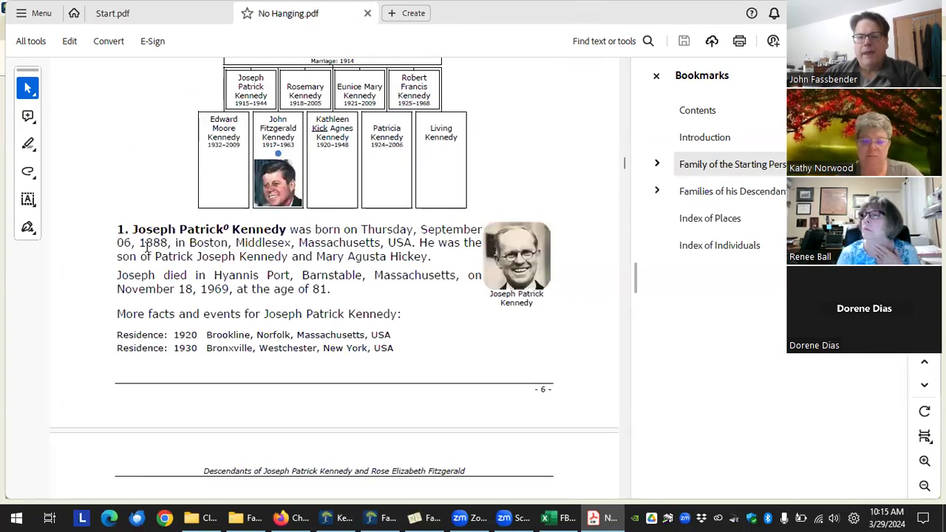
scroll(153, 254, "down", 1)
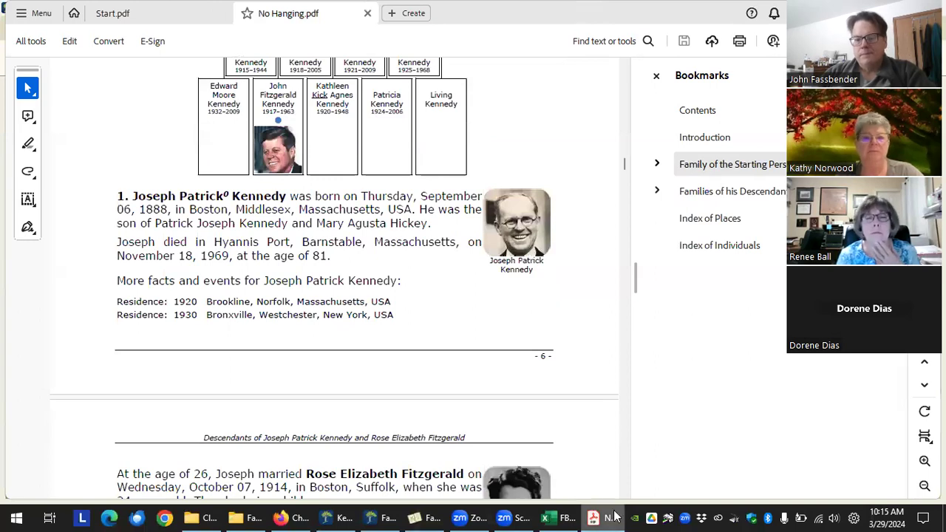
- Enable hanging paragraphs for parents, keeping None spacing before and Medium spacing after
left_click(435, 517)
left_click(445, 257)
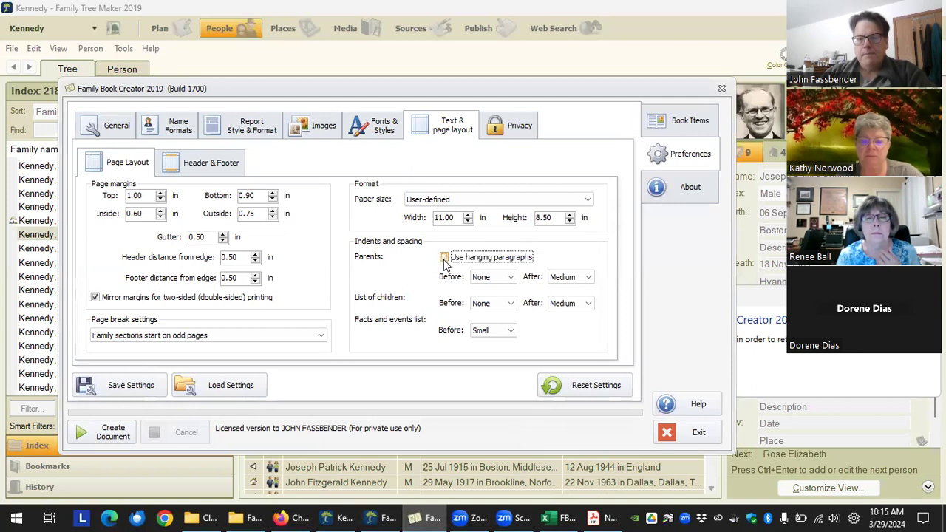
left_click(510, 278)
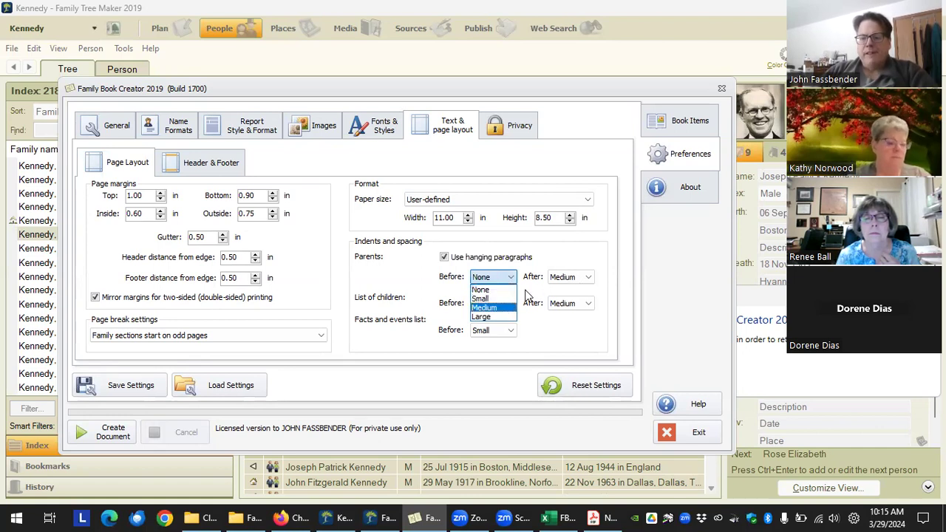
left_click(573, 296)
left_click(595, 277)
left_click(613, 284)
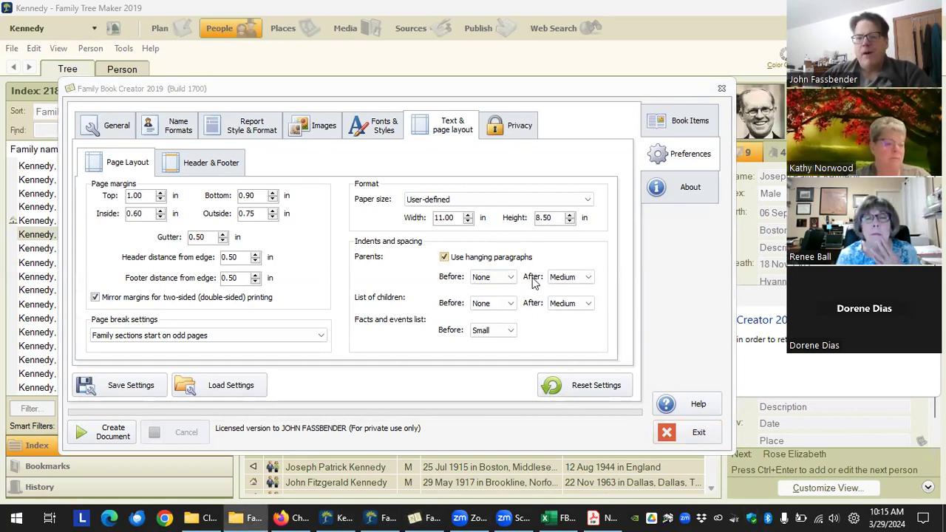
left_click(510, 277)
left_click(509, 277)
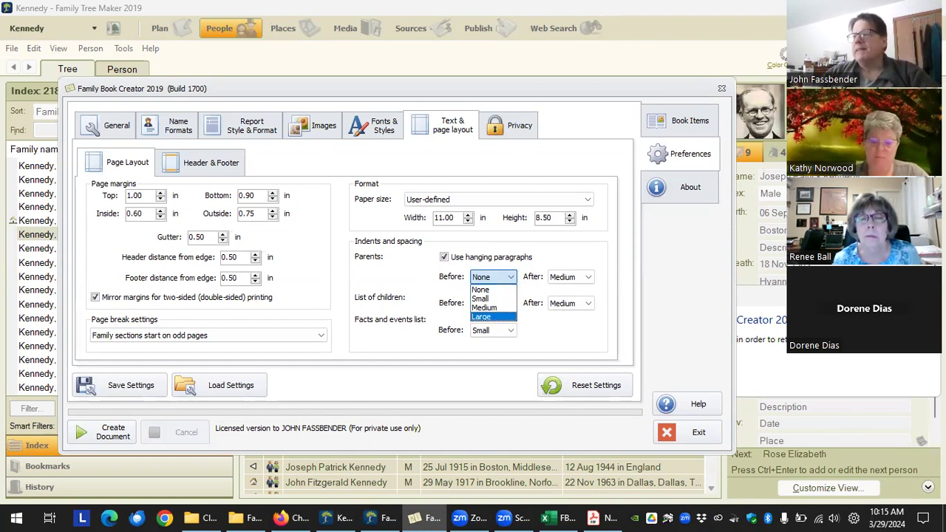
key("Escape")
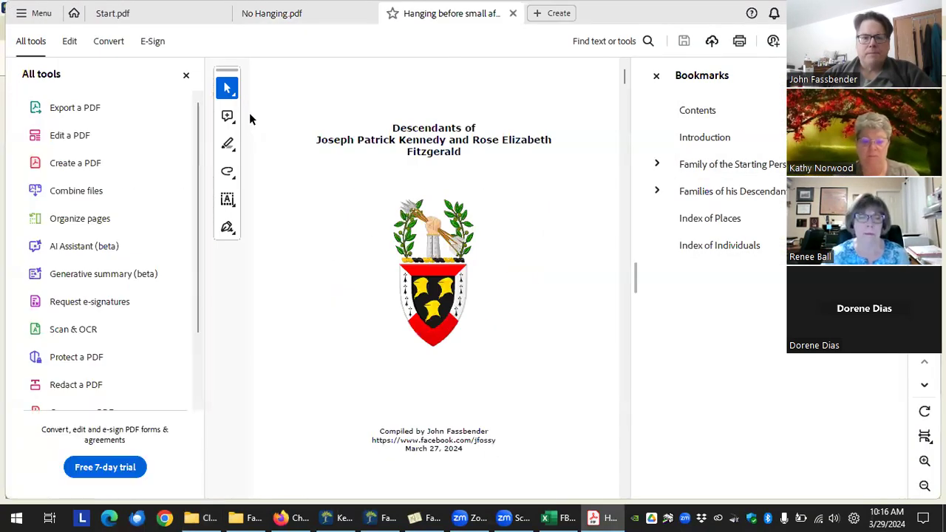
- Check the spacing of Joseph Patrick Kennedy's death paragraph on page 6
left_click(186, 75)
left_click(704, 164)
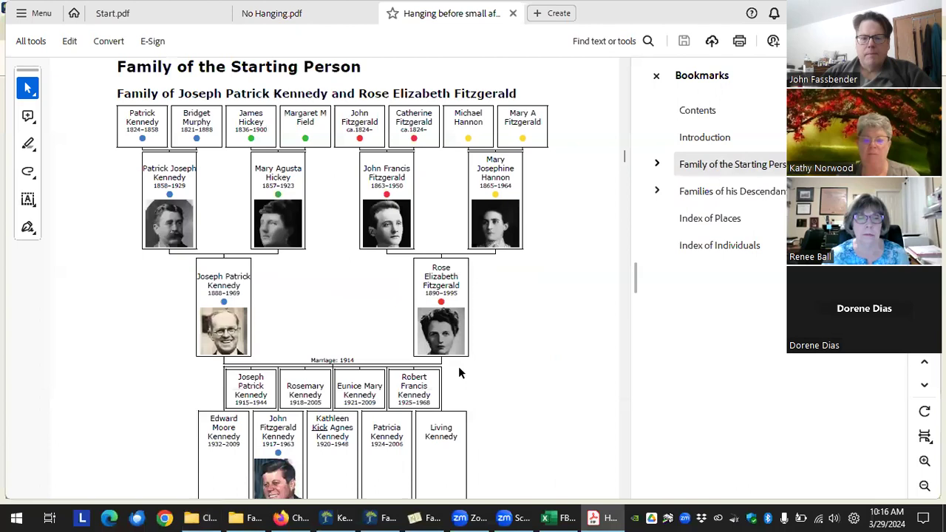
scroll(436, 377, "down", 5)
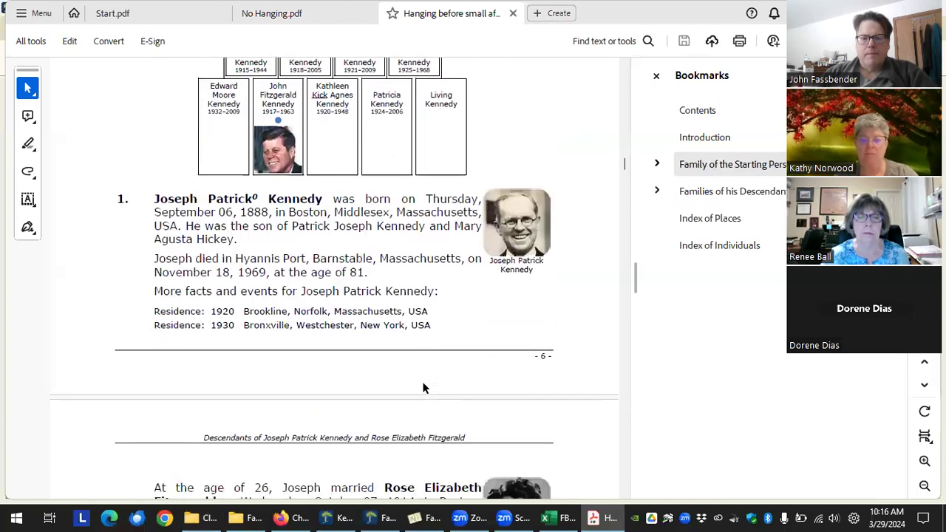
left_click_drag(152, 249, 224, 293)
left_click(182, 244)
- Highlight the letter A of Agusta in the entry
left_click_drag(161, 248, 155, 241)
left_click(185, 261)
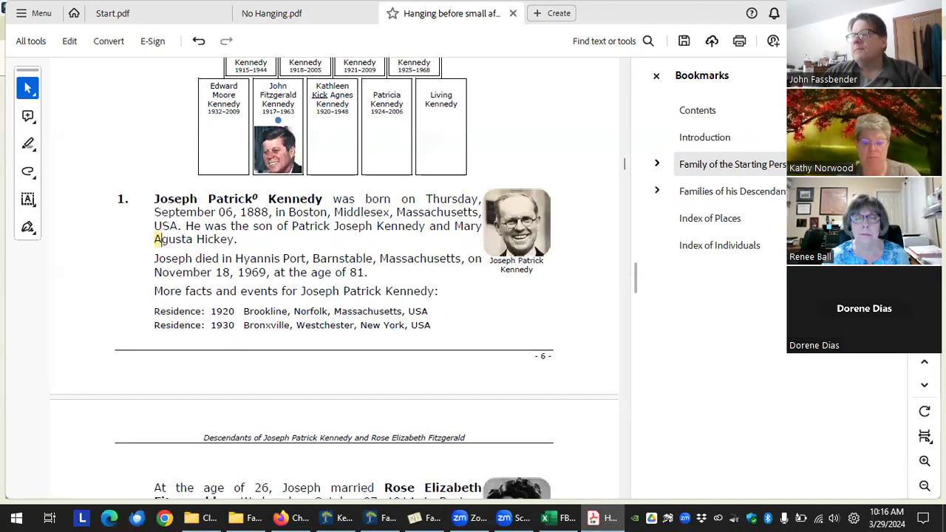
key("alt+Tab")
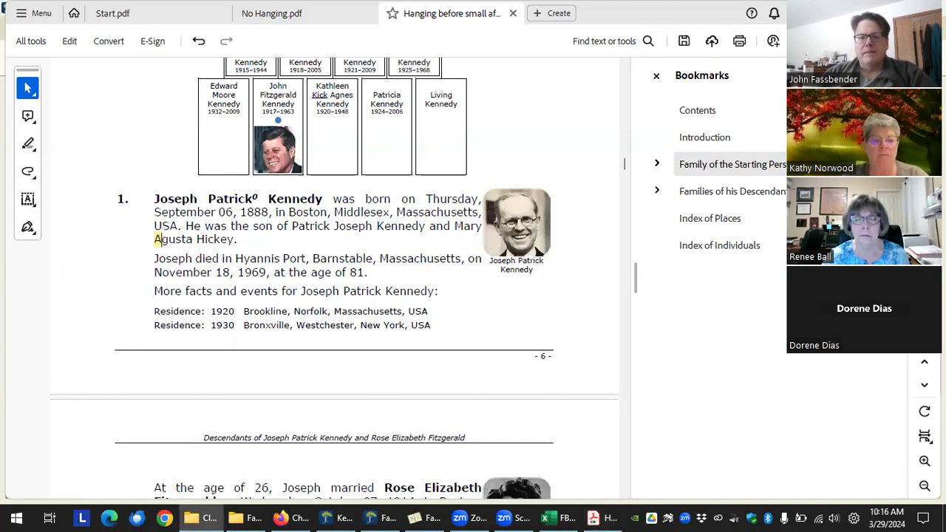
- Review page 6 of hanging large none.pdf from the Family of the Starting Person bookmark
left_click(710, 164)
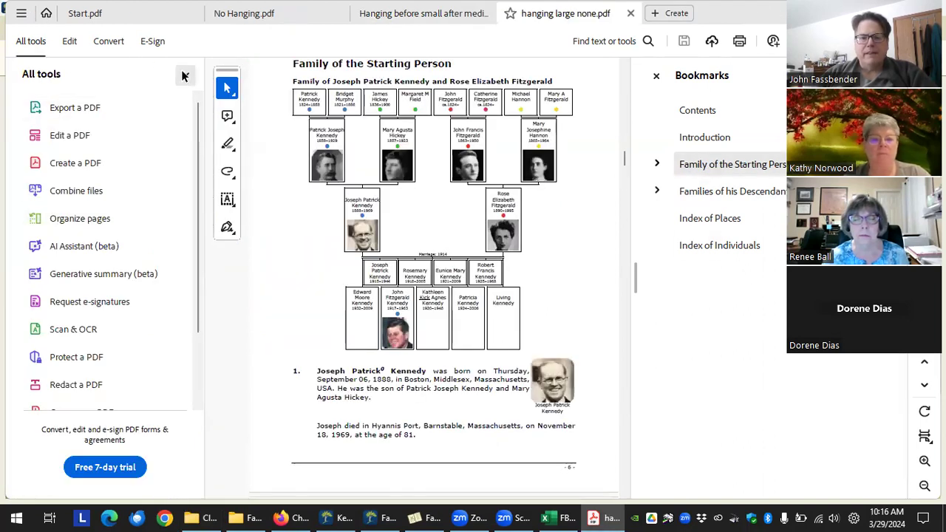
left_click(185, 75)
scroll(221, 341, "down", 10)
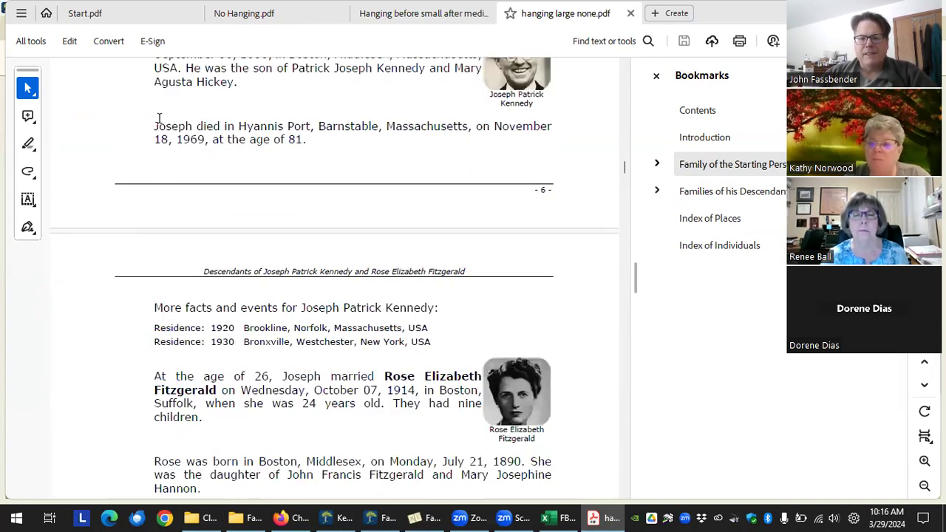
scroll(157, 120, "up", 1)
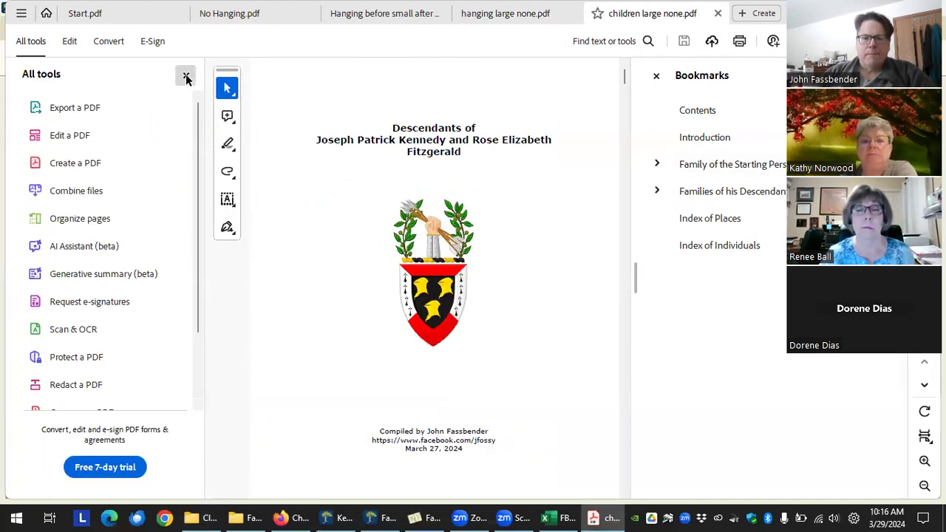
- Scroll to the children list in children large none.pdf via the Family of the Starting Person bookmark
left_click(185, 75)
scroll(458, 295, "down", 3)
scroll(453, 309, "down", 3)
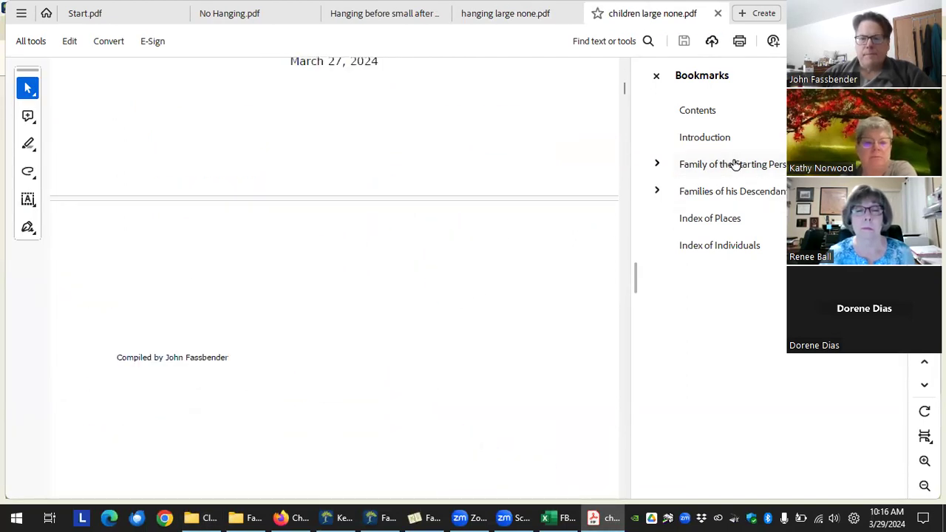
left_click(733, 164)
scroll(497, 297, "down", 3)
scroll(491, 299, "down", 8)
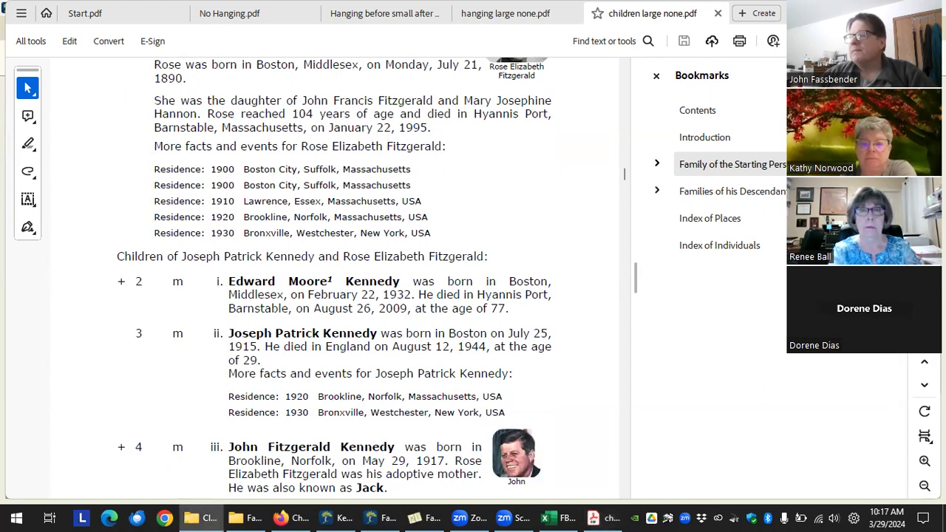
- Compare it against hanging large none.pdf, then open facts and events none.pdf
key("ctrl+shift+Tab")
scroll(274, 444, "up", 2)
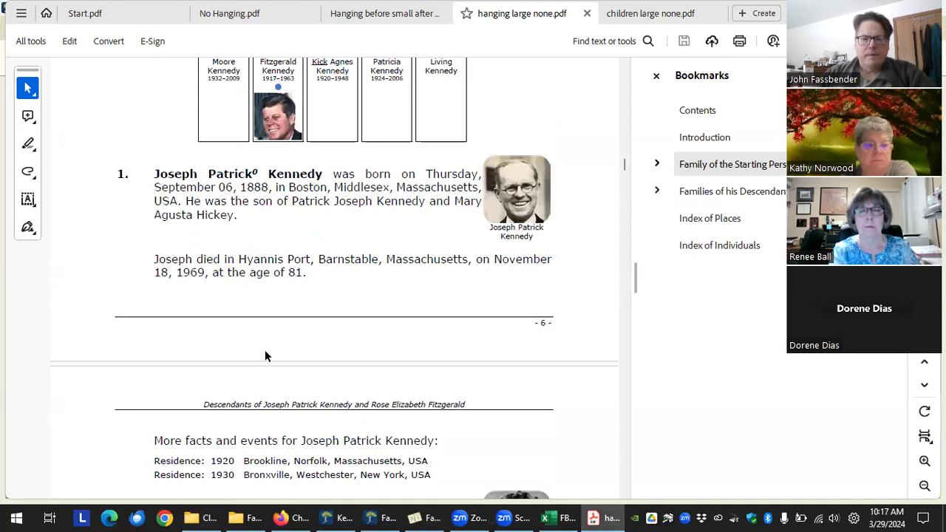
scroll(266, 356, "down", 3)
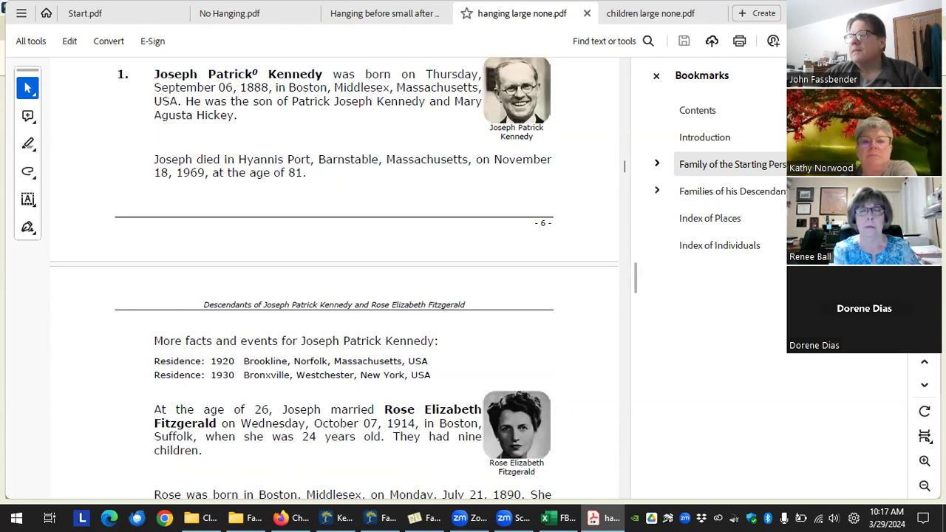
key("alt+Tab")
key("Return")
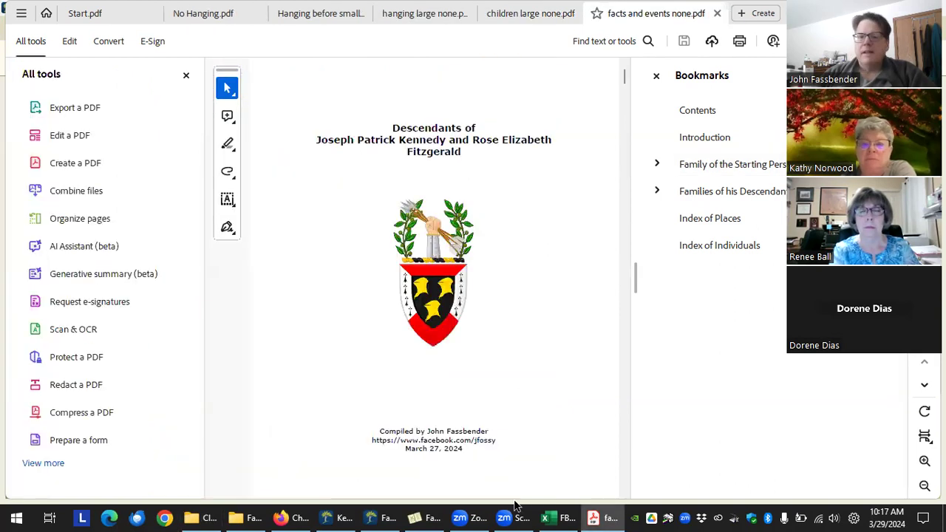
- Check the spacing of the two Residence lines in facts and events none.pdf
left_click(185, 75)
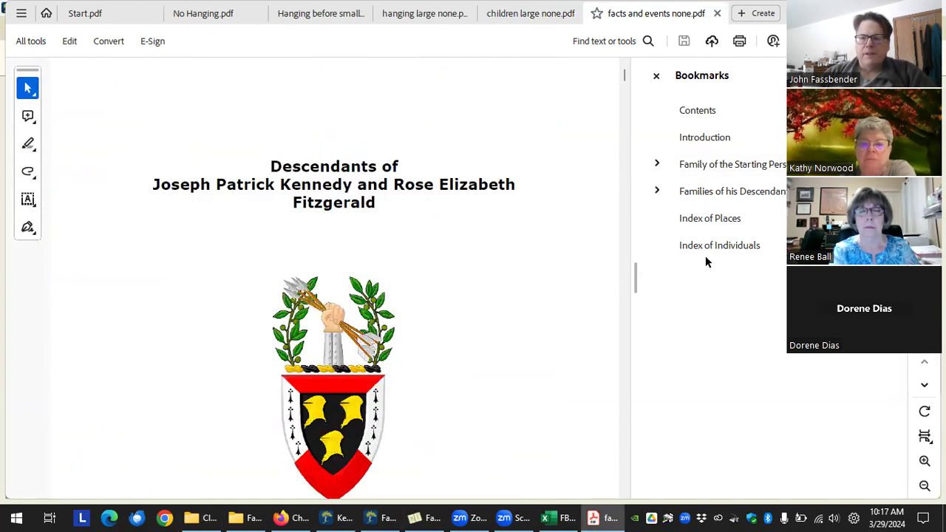
left_click(724, 164)
scroll(363, 334, "down", 8)
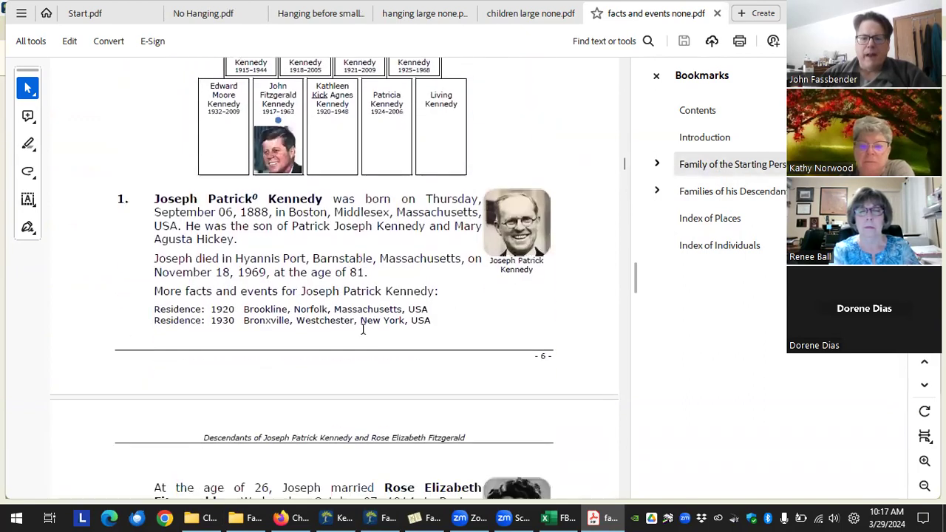
mouse_move(153, 309)
left_mouse_down()
mouse_move(203, 324)
mouse_move(450, 333)
left_mouse_up()
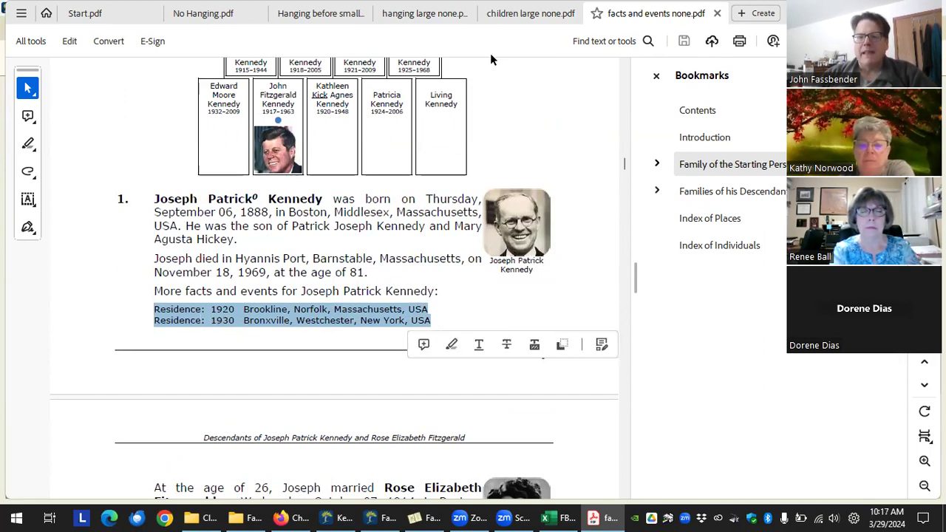
- View Joseph and Rose Kennedy's entries in hanging large none.pdf
left_click(420, 15)
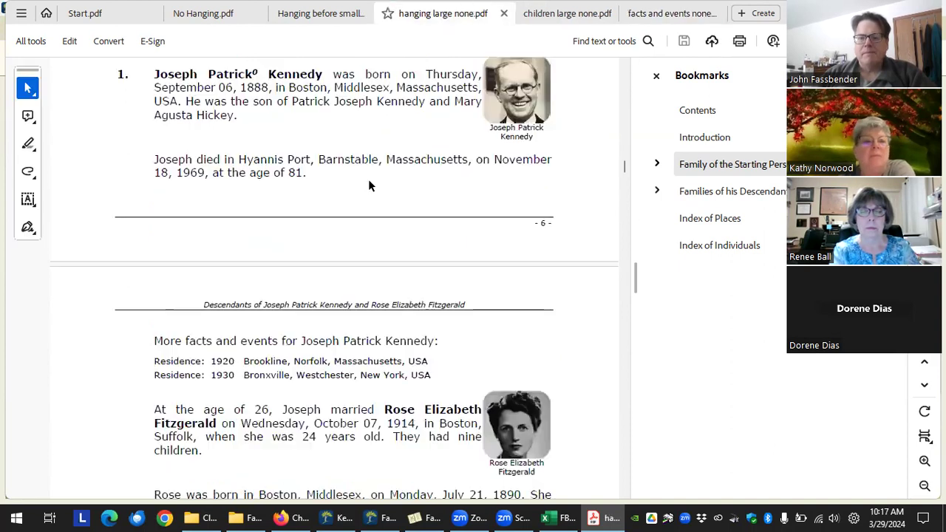
scroll(286, 255, "down", 3)
scroll(264, 294, "down", 1)
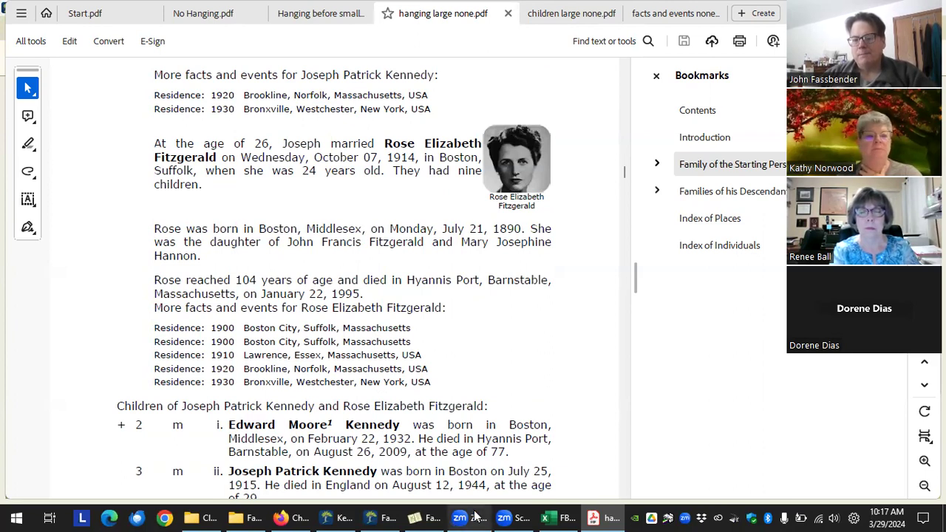
- Review the spacing sizes before the Facts and events list, leaving it at Small
mouse_move(430, 516)
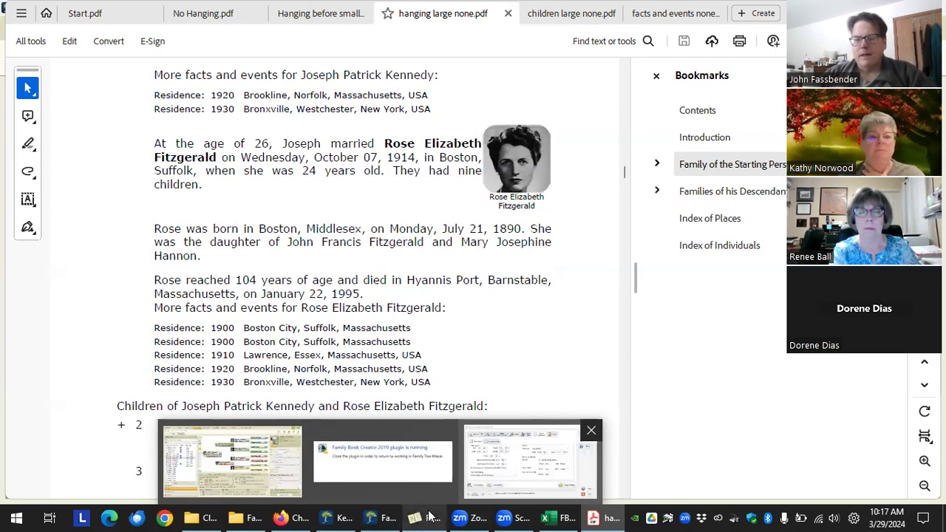
left_click(529, 459)
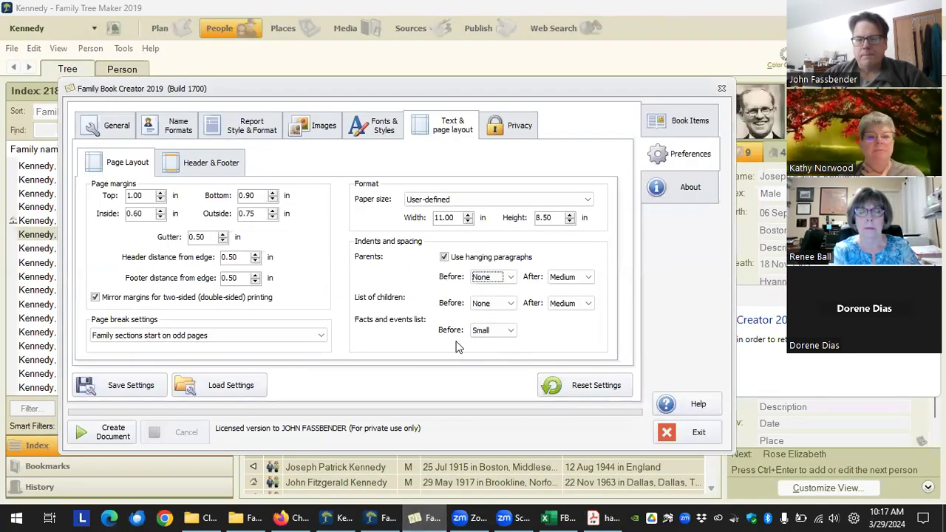
left_click(512, 330)
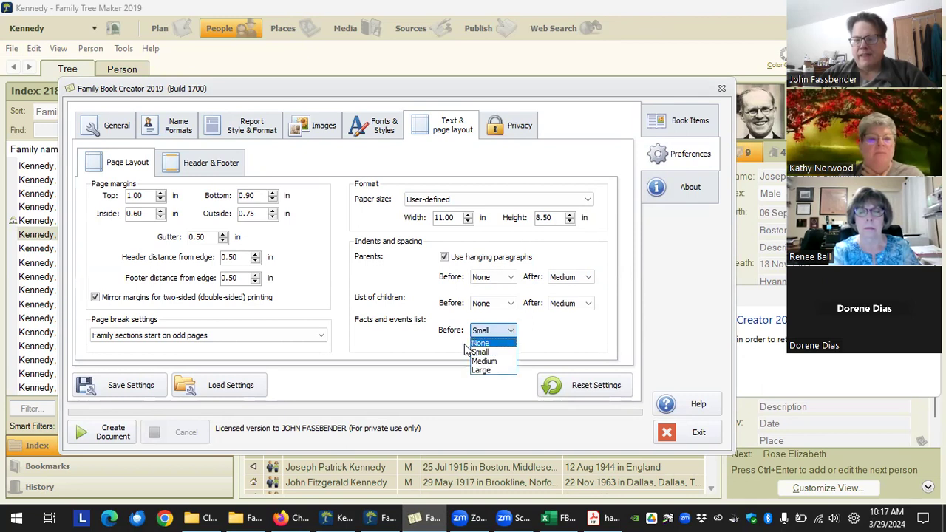
left_click(556, 332)
left_click(513, 331)
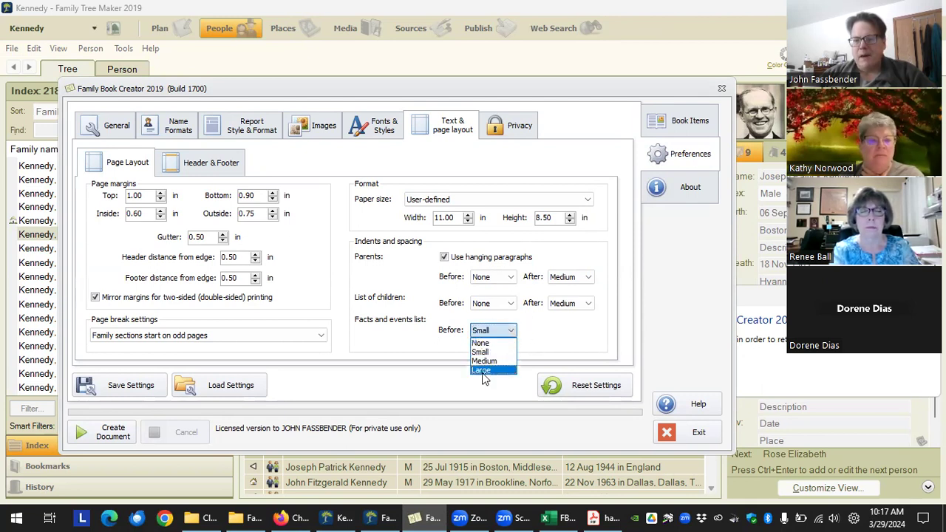
left_click(528, 349)
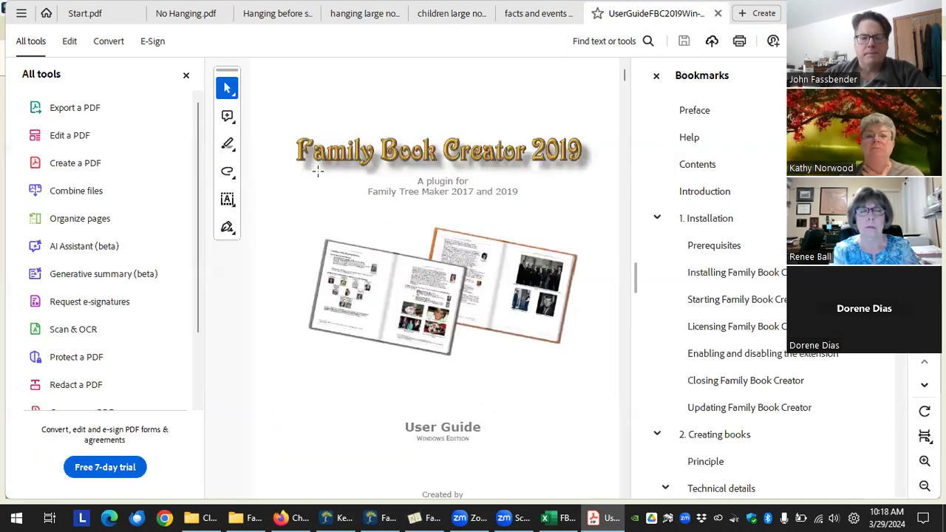
- Search the user guide for 'spacing' and go to the Indents and spacing section
type("spacing")
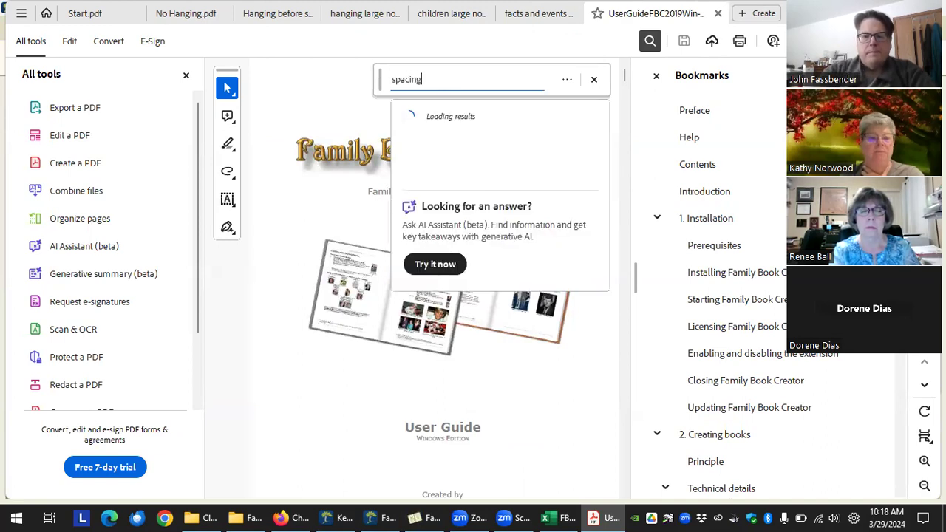
key("Return")
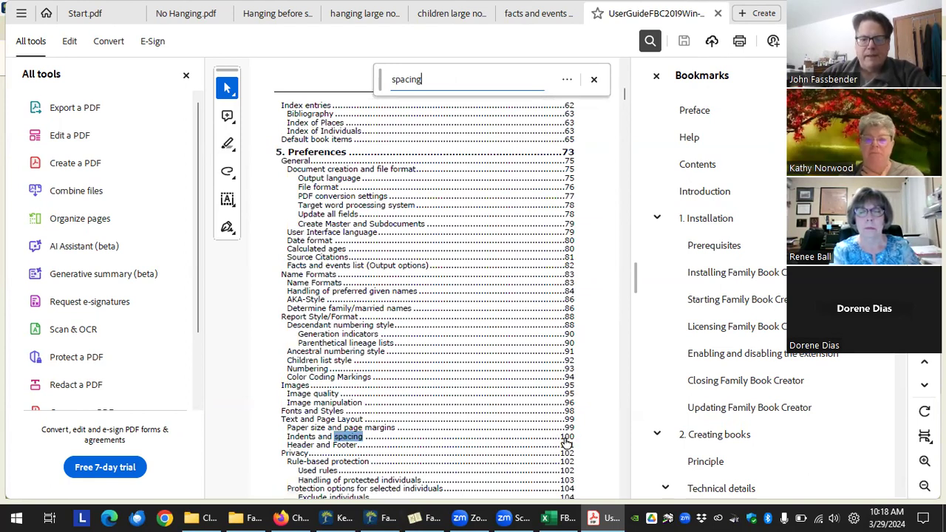
left_click(569, 439)
left_click(186, 75)
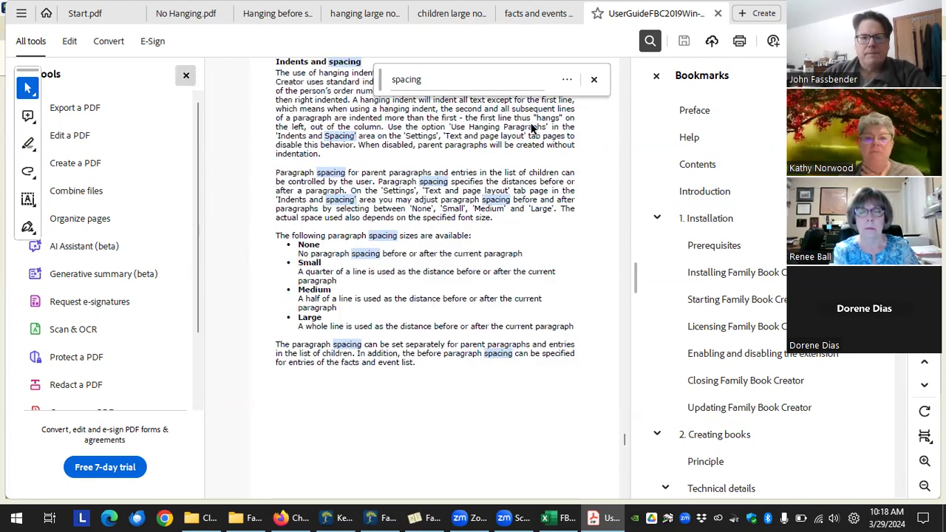
left_click(594, 79)
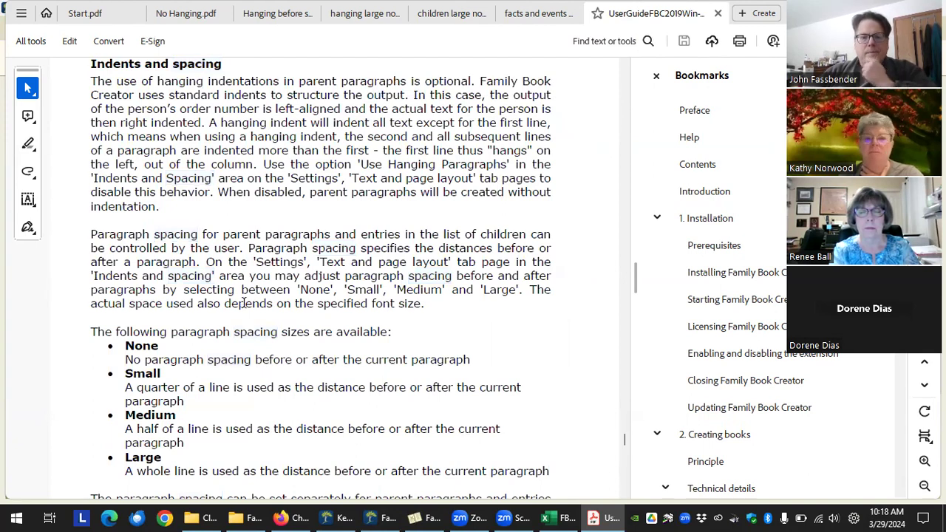
- Read the explanation of None, Small, Medium and Large paragraph spacing
scroll(237, 326, "down", 3)
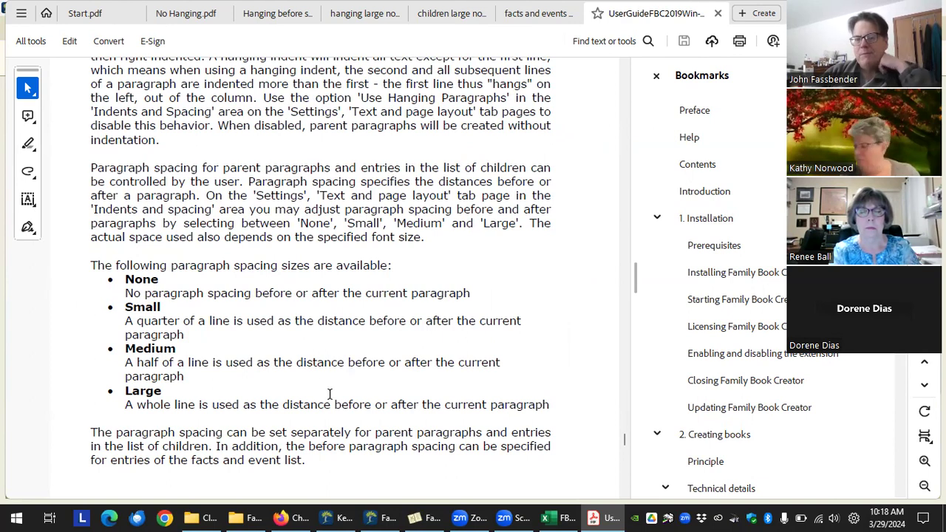
scroll(328, 386, "down", 2)
scroll(331, 388, "up", 2)
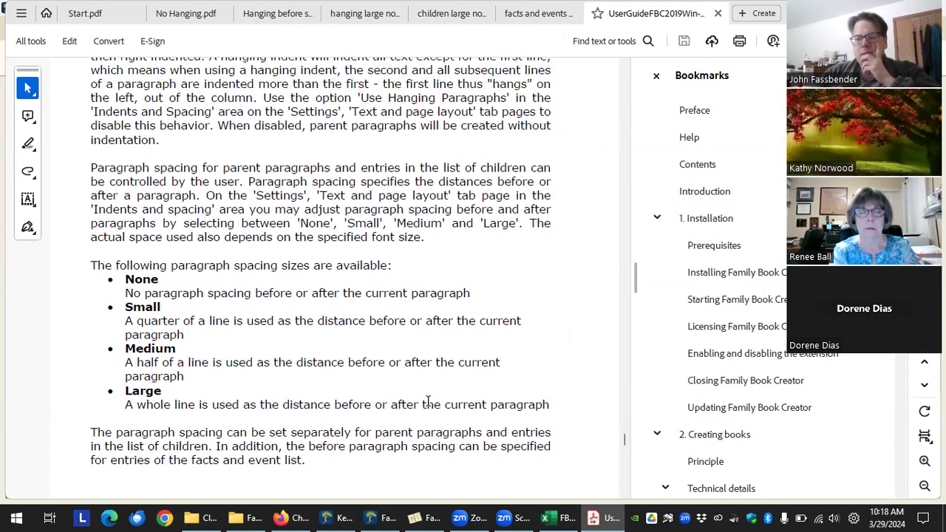
left_click(425, 517)
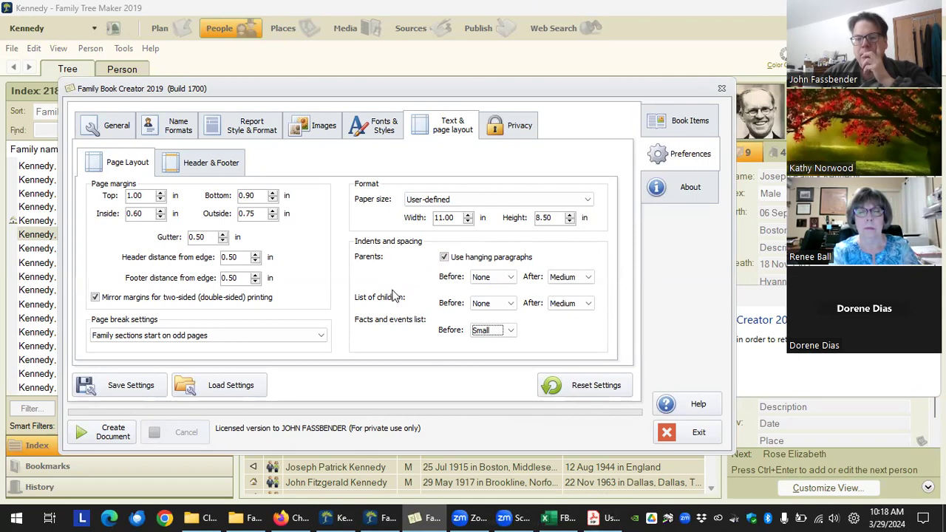
left_click(604, 517)
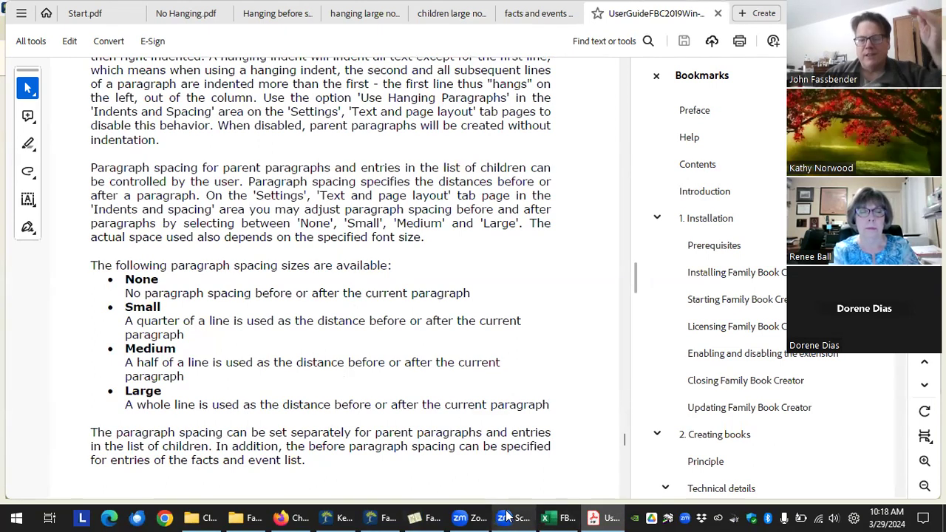
left_click(429, 516)
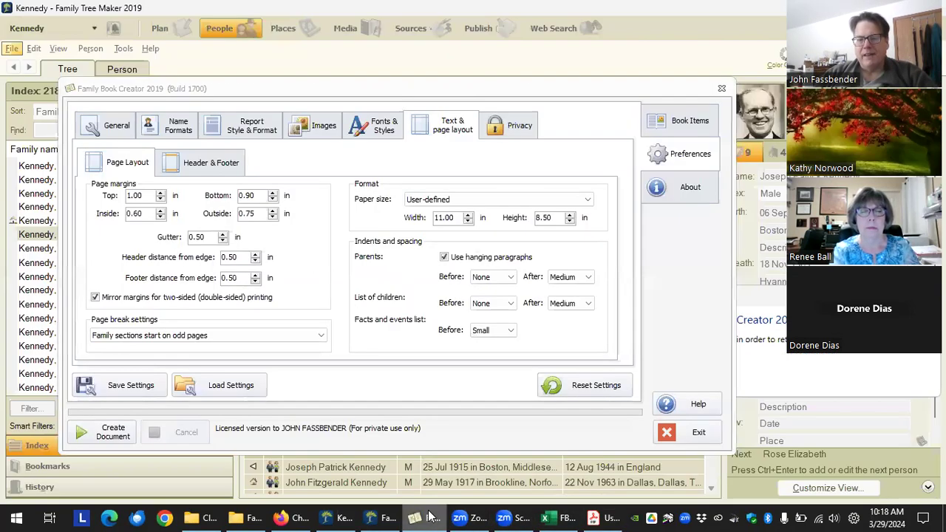
left_click(516, 285)
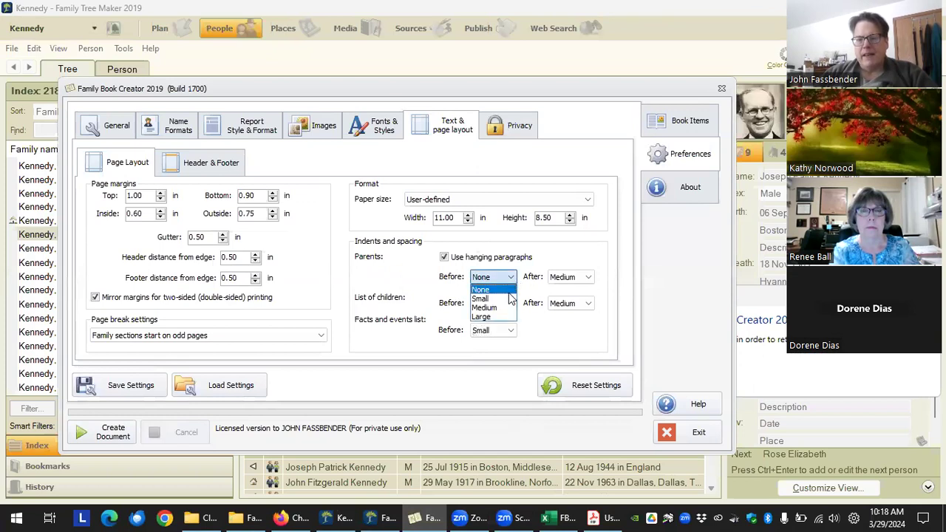
left_click(512, 300)
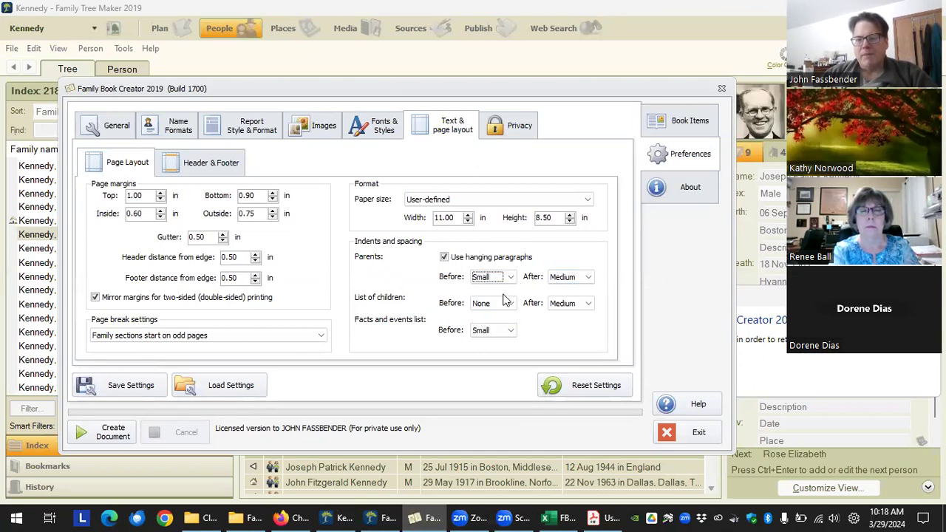
left_click(511, 280)
left_click(499, 291)
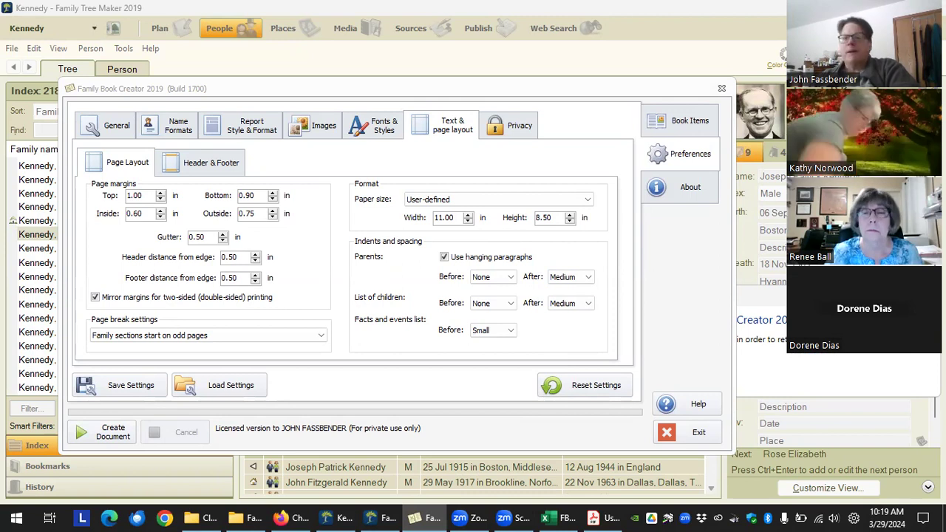
- Under Book Items > Indexes, reverse the places sort and hyperlink page numbers in both indexes
left_click(675, 120)
left_click(563, 124)
left_click(167, 249)
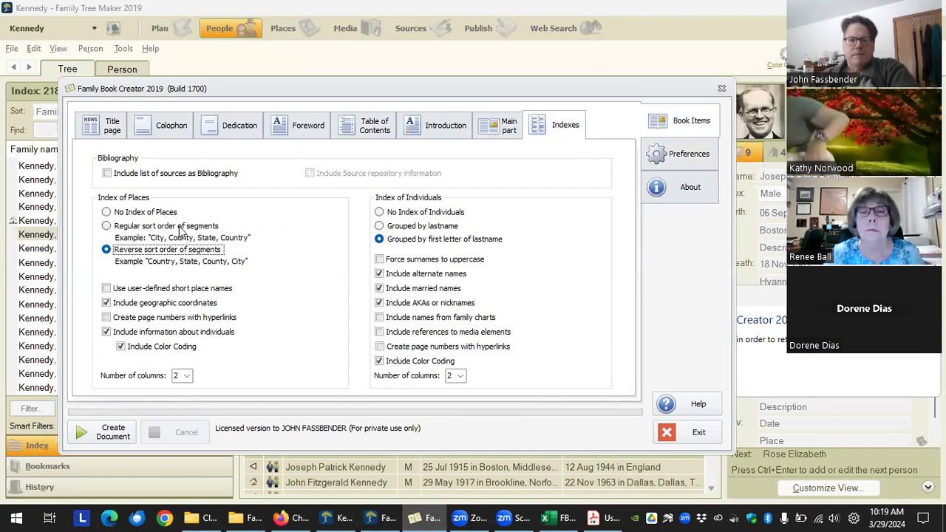
left_click(166, 323)
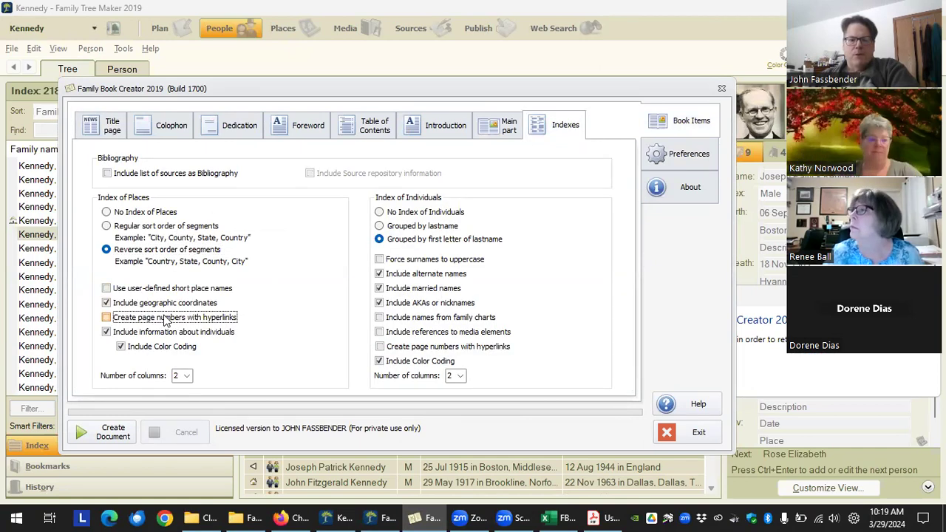
left_click(419, 347)
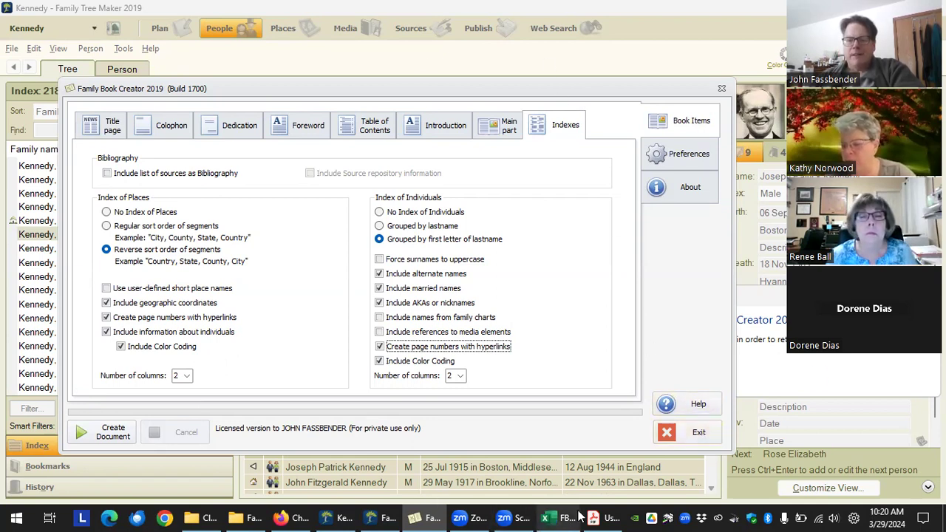
left_click(603, 517)
- Select Joseph Patrick Kennedy's entry text and its number 1. in Start.pdf
scroll(298, 309, "up", 5)
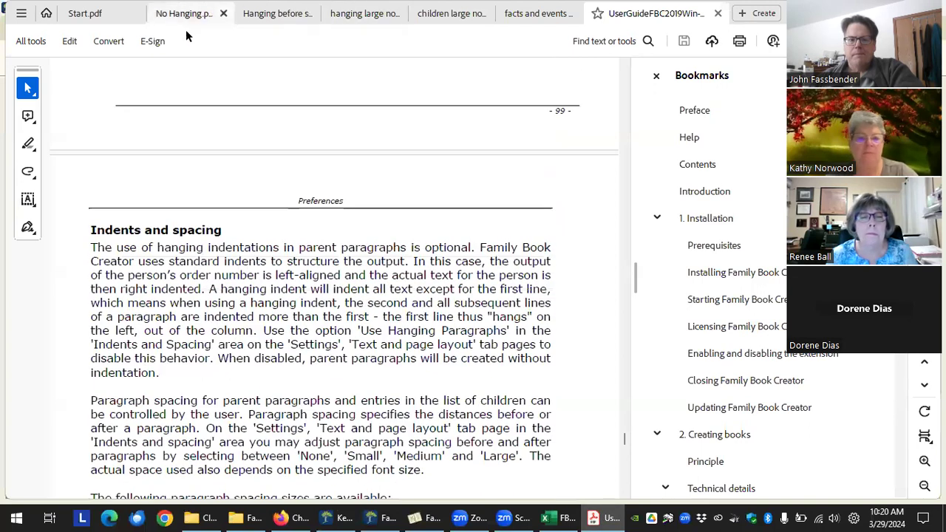
left_click(108, 20)
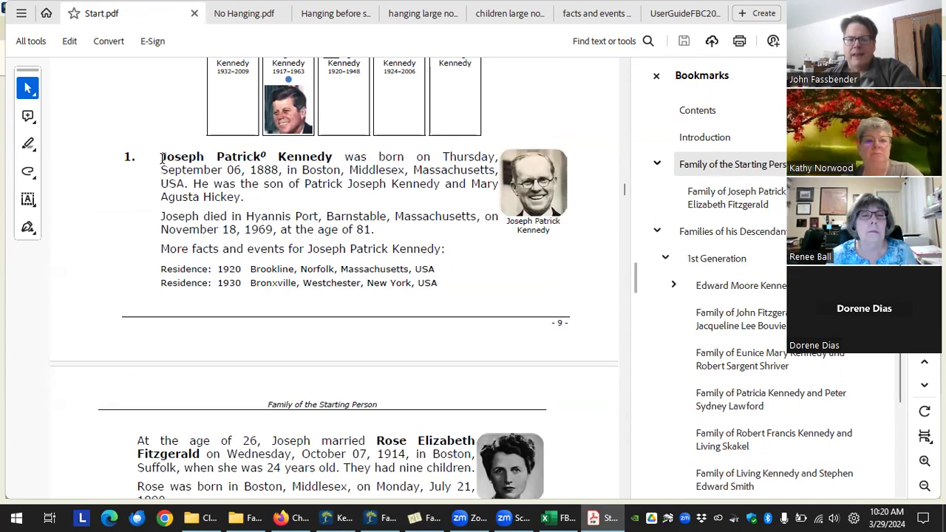
left_click_drag(161, 156, 167, 286)
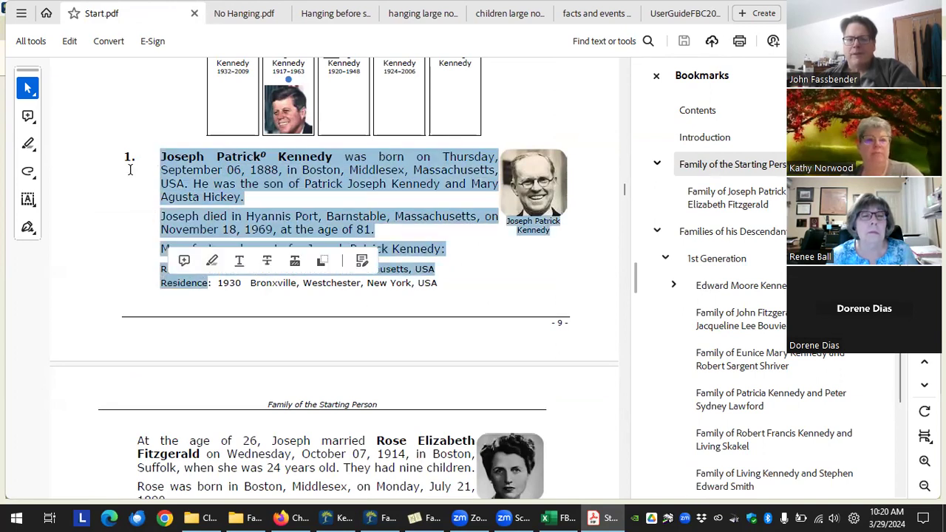
left_click(124, 152)
double_click(125, 155)
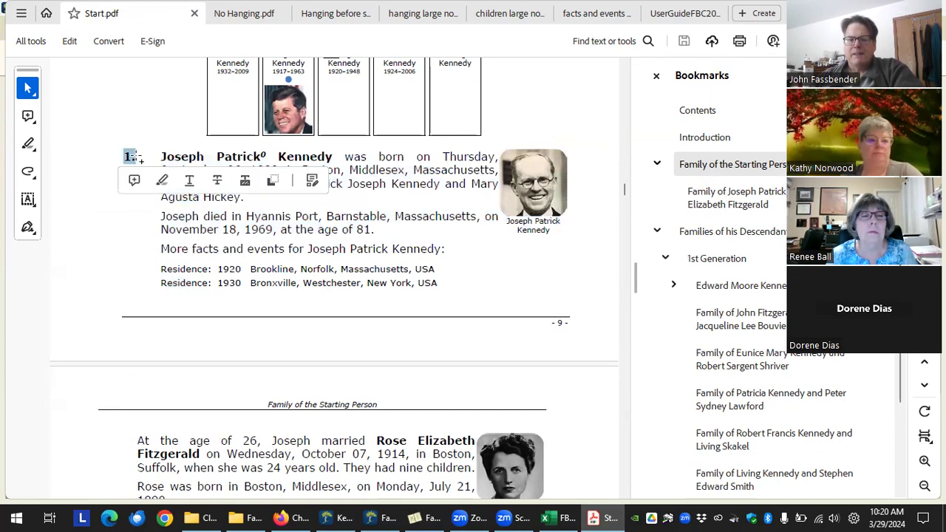
- Select '1. Joseph' in the same entry in No Hanging.pdf
left_click(244, 13)
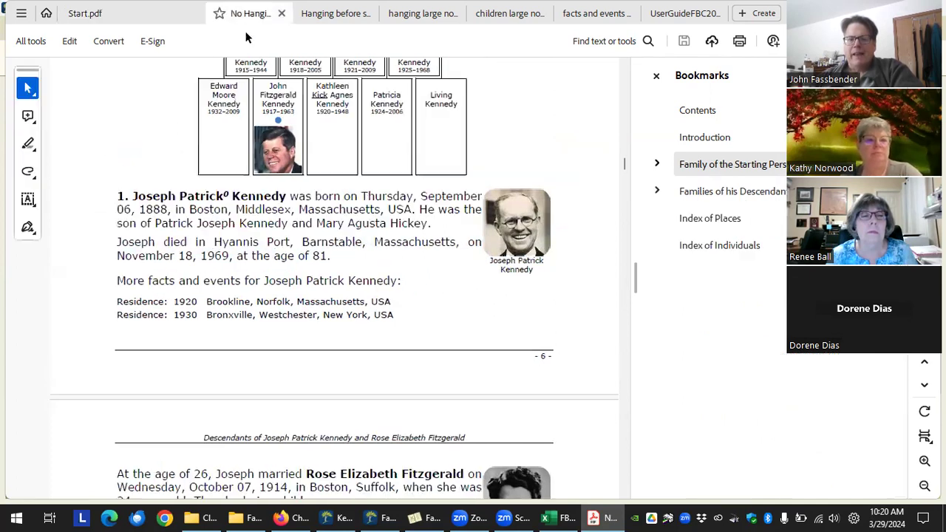
mouse_move(116, 190)
left_mouse_down()
mouse_move(164, 196)
mouse_move(112, 211)
mouse_move(110, 202)
left_mouse_up()
left_click(151, 210)
left_click(110, 194)
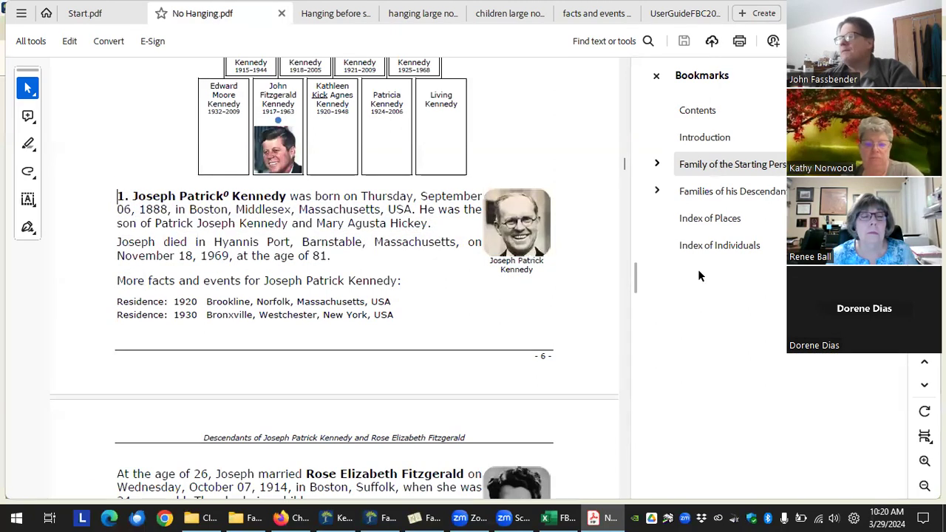
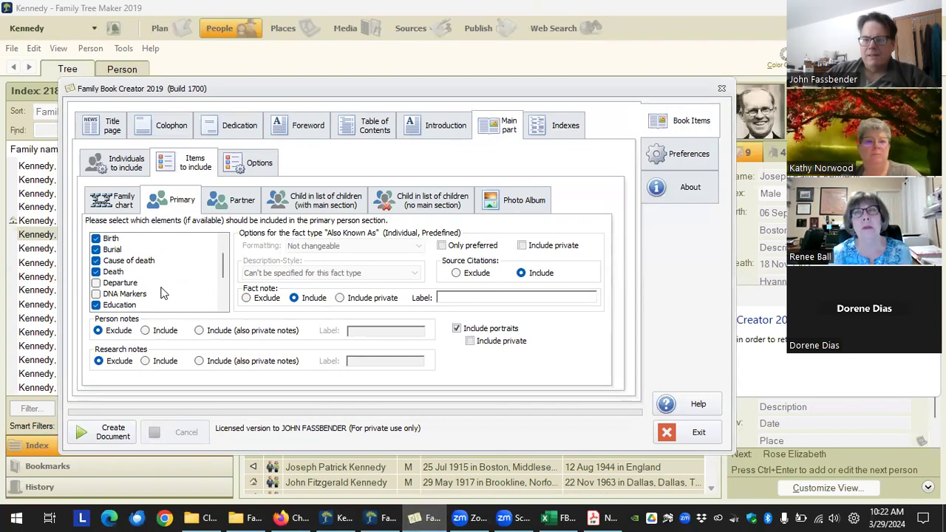
- Scroll through the Family Book Creator settings to review them
scroll(163, 294, "up", 1)
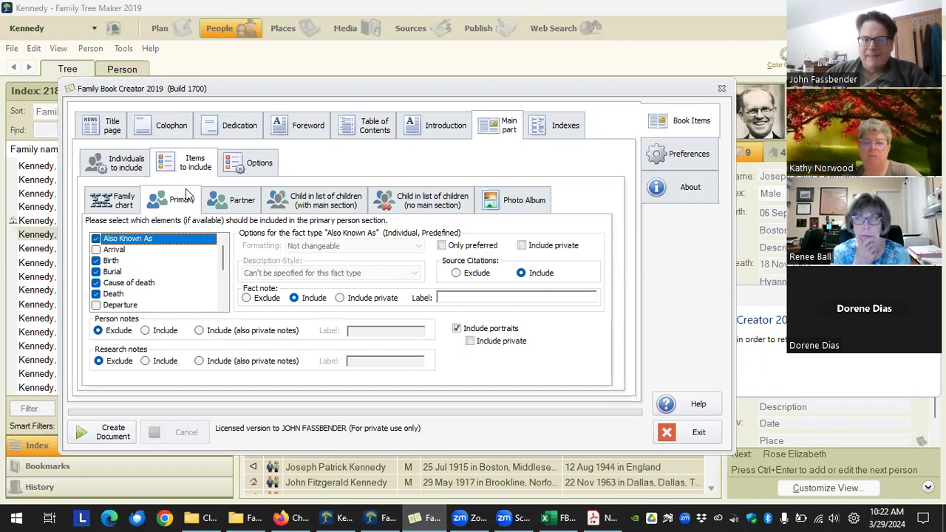
scroll(158, 291, "down", 4)
scroll(157, 308, "up", 4)
scroll(157, 307, "down", 4)
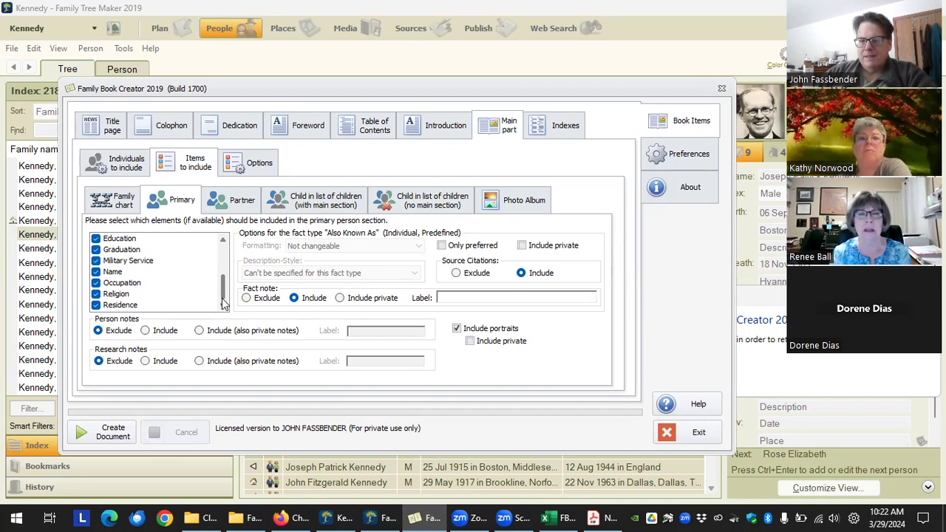
scroll(224, 303, "up", 2)
scroll(224, 303, "down", 2)
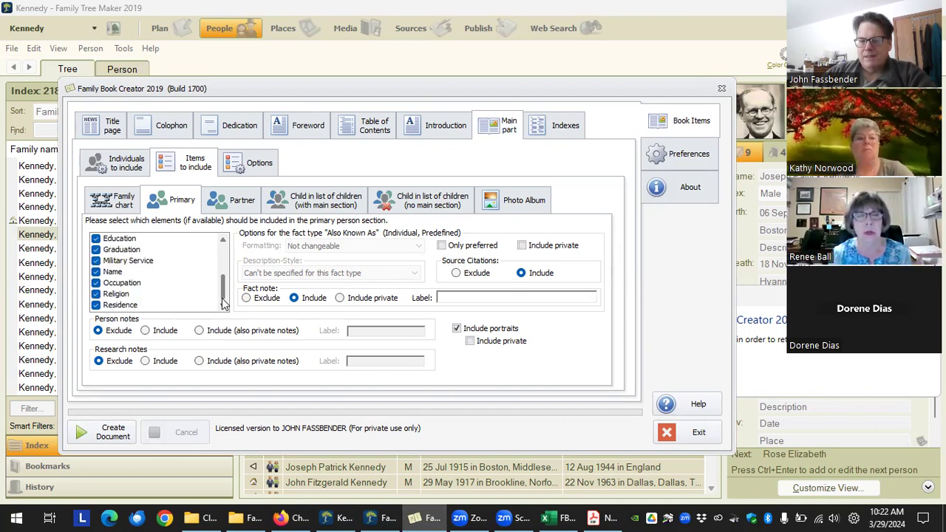
scroll(226, 301, "up", 1)
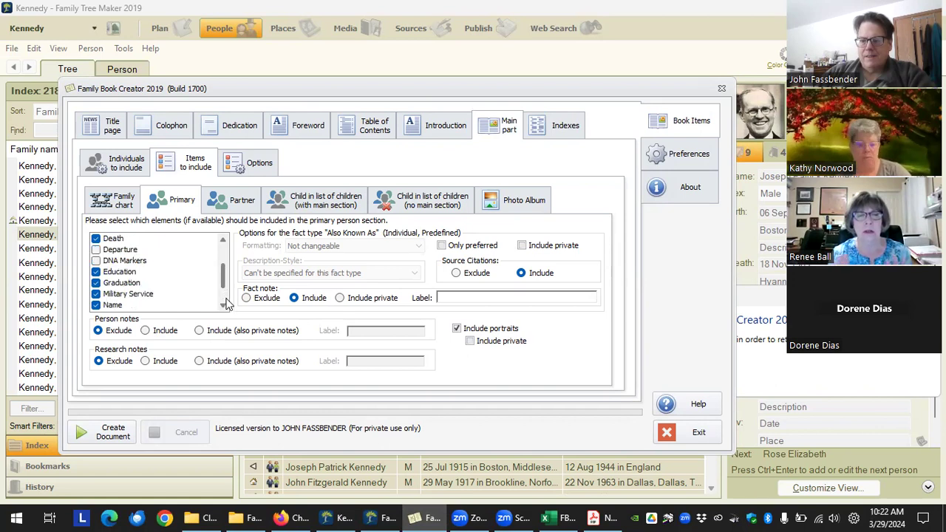
scroll(227, 304, "down", 1)
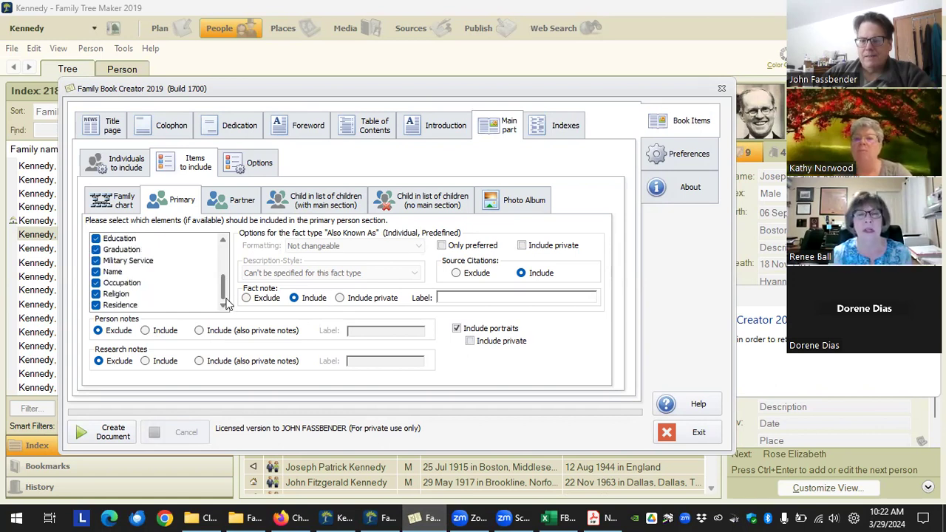
scroll(226, 309, "up", 3)
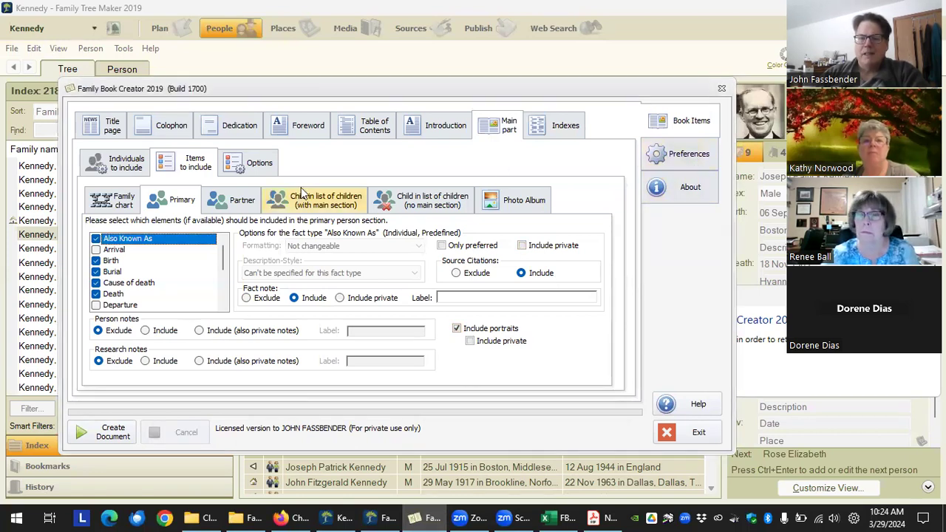
- Set page breaks to 'Family sections start on new pages', then bring up No Hanging.pdf
left_click(667, 155)
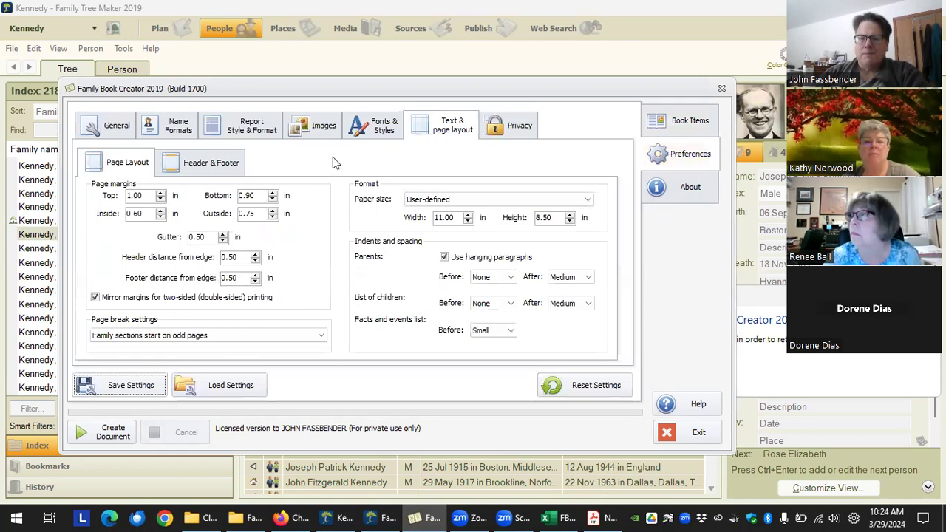
left_click(321, 337)
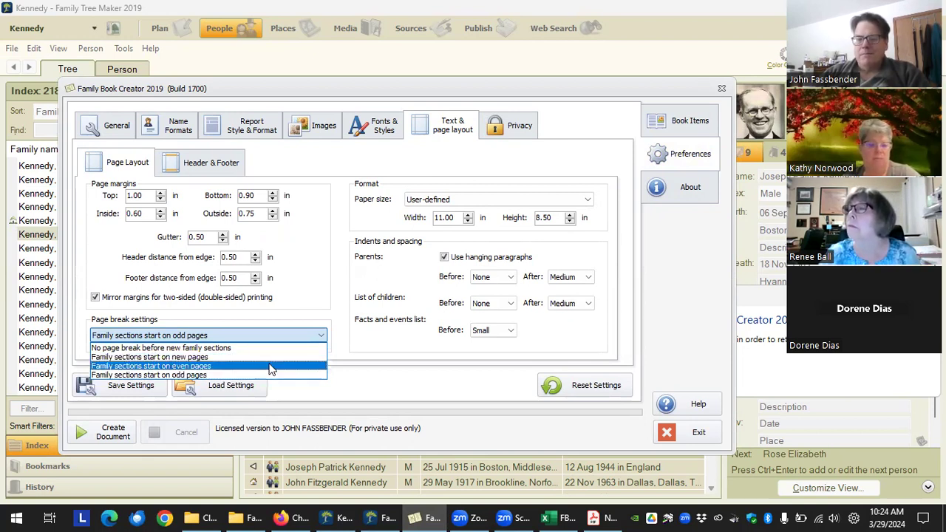
left_click(274, 350)
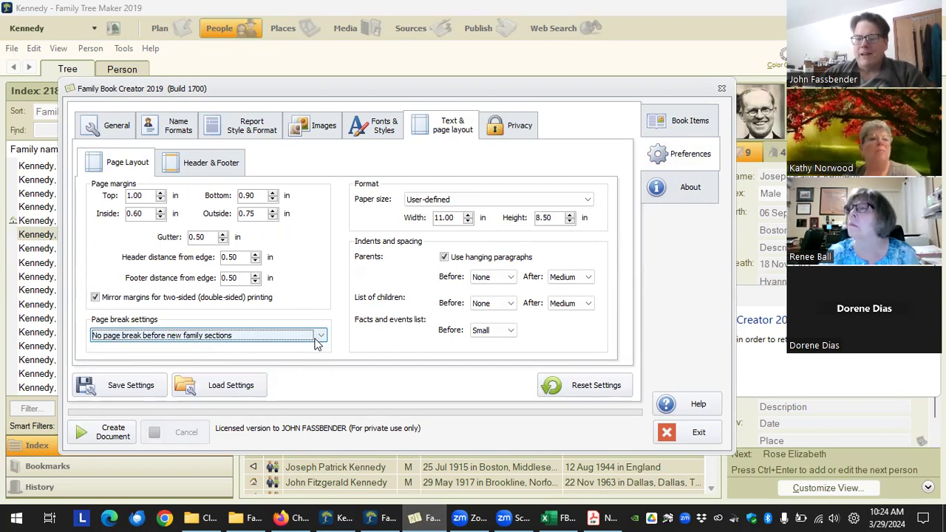
left_click(320, 337)
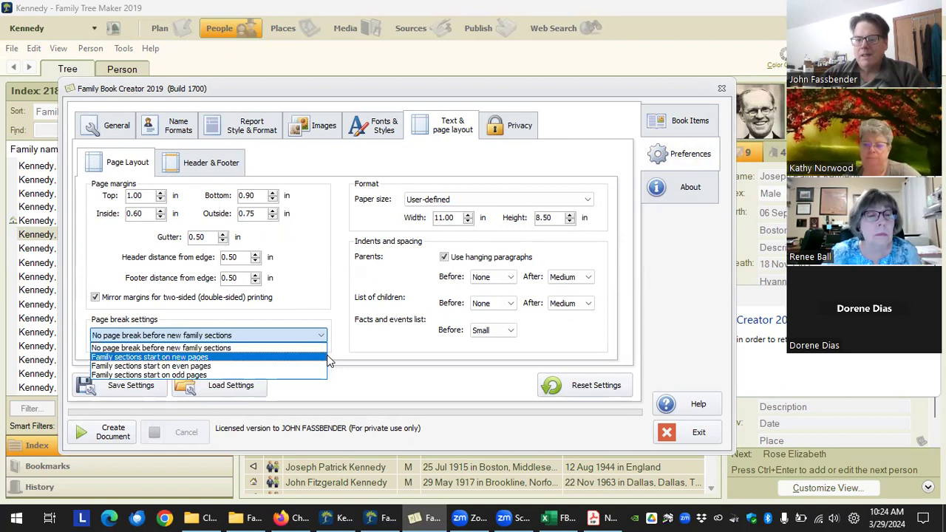
left_click(296, 357)
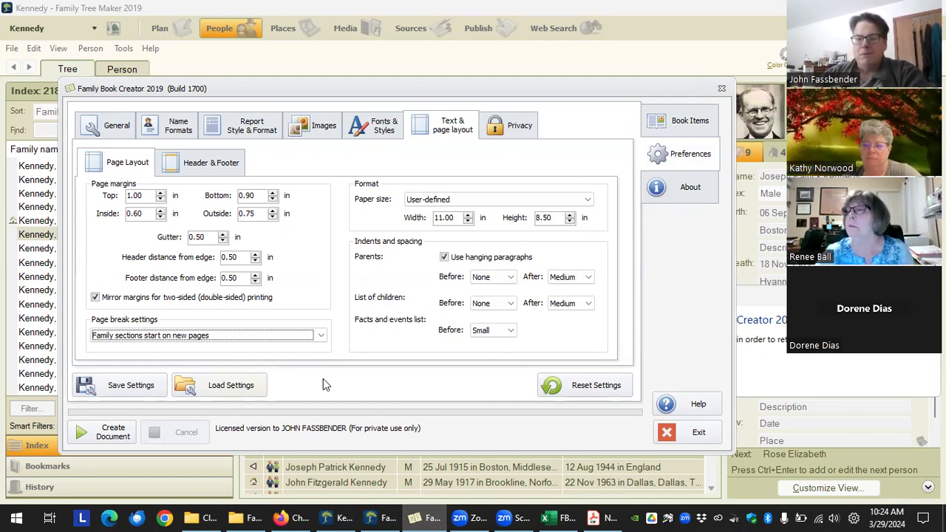
left_click(320, 336)
left_click(324, 336)
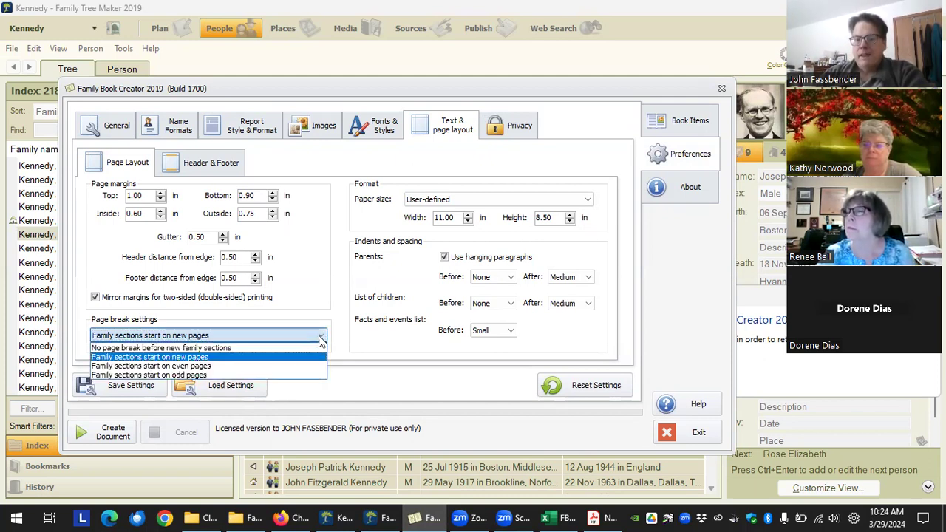
left_click(297, 356)
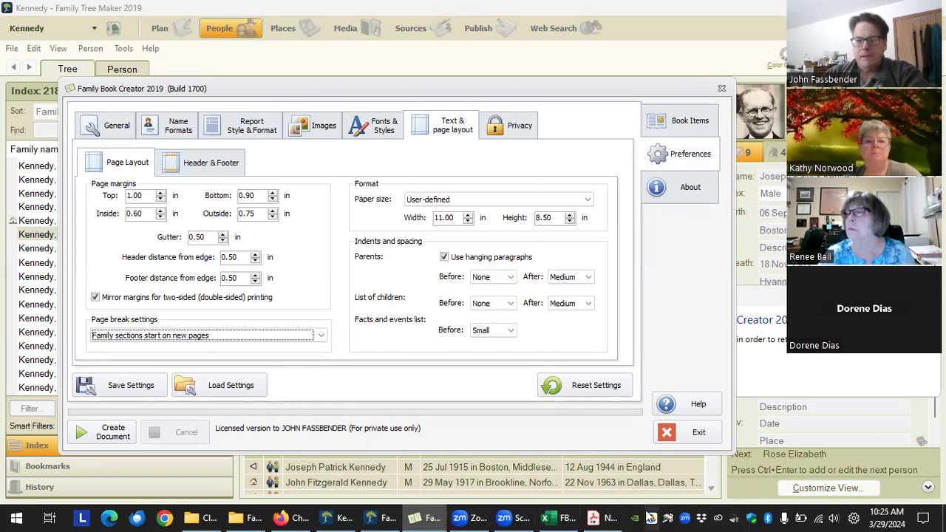
left_click(601, 517)
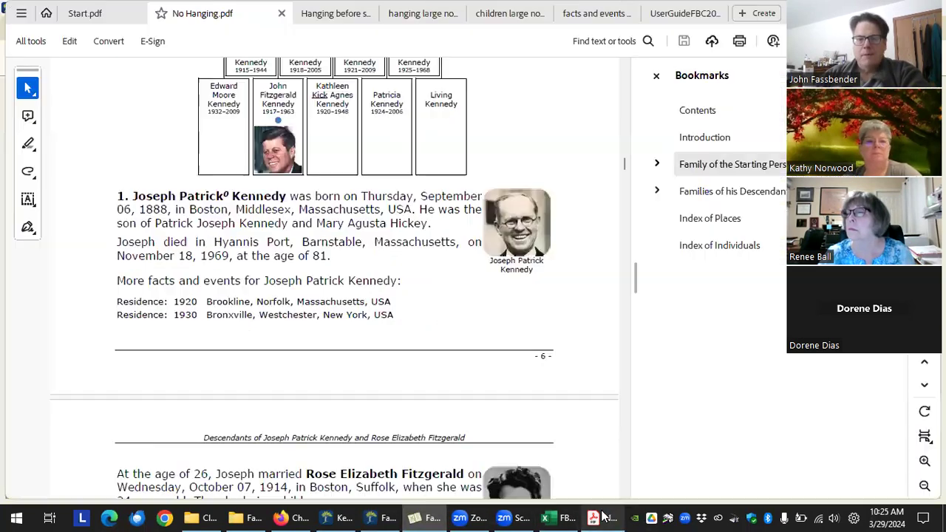
- Jump via bookmarks to Edward Moore Kennedy's 1st Generation section in the open sample
left_click(657, 191)
left_click(719, 218)
left_click(667, 218)
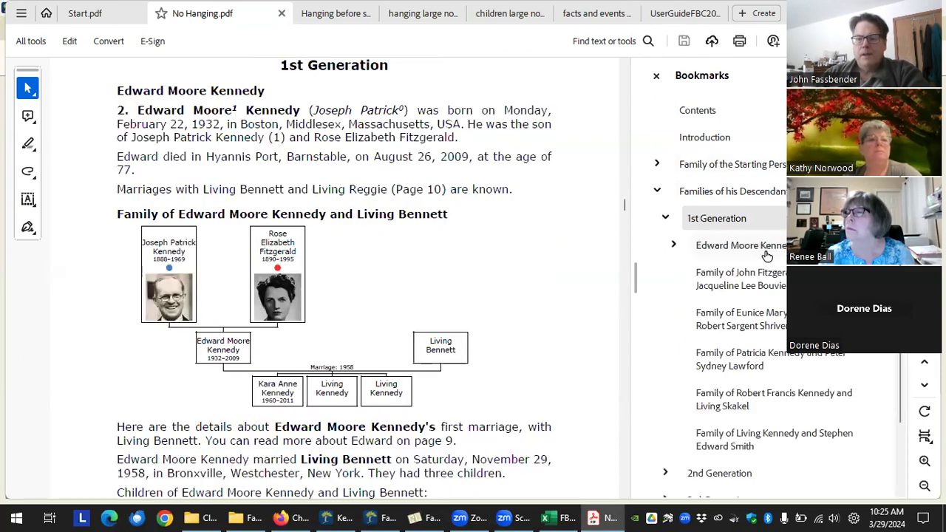
left_click(729, 246)
left_click(675, 246)
scroll(464, 220, "down", 1)
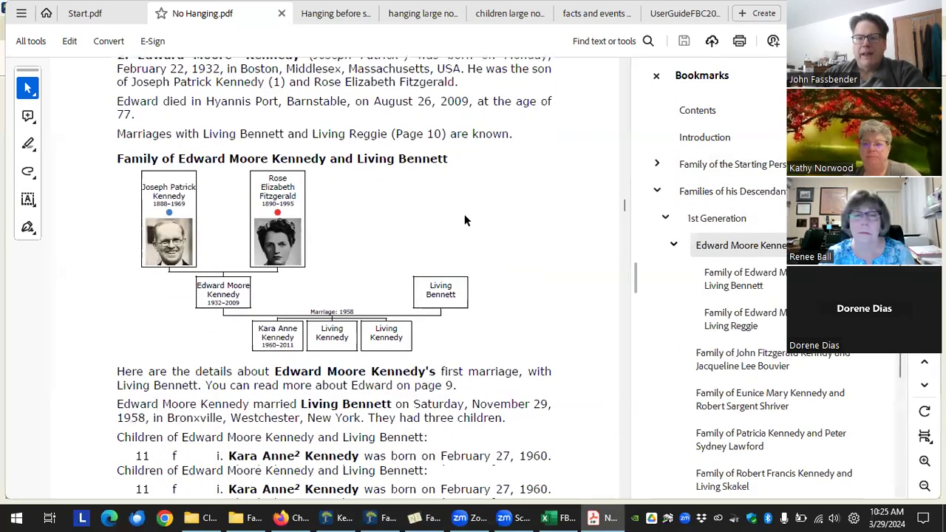
scroll(464, 220, "up", 3)
scroll(458, 237, "down", 9)
scroll(459, 242, "down", 5)
scroll(454, 247, "up", 10)
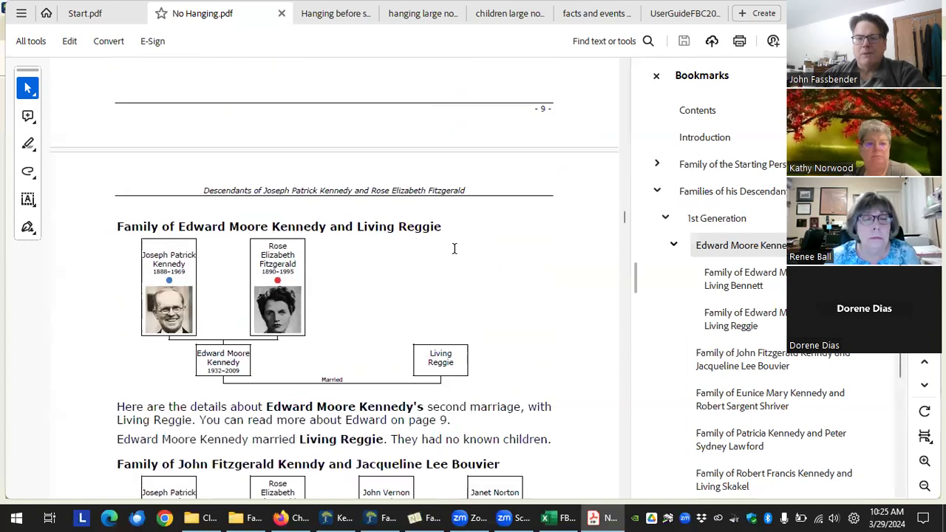
scroll(456, 250, "up", 3)
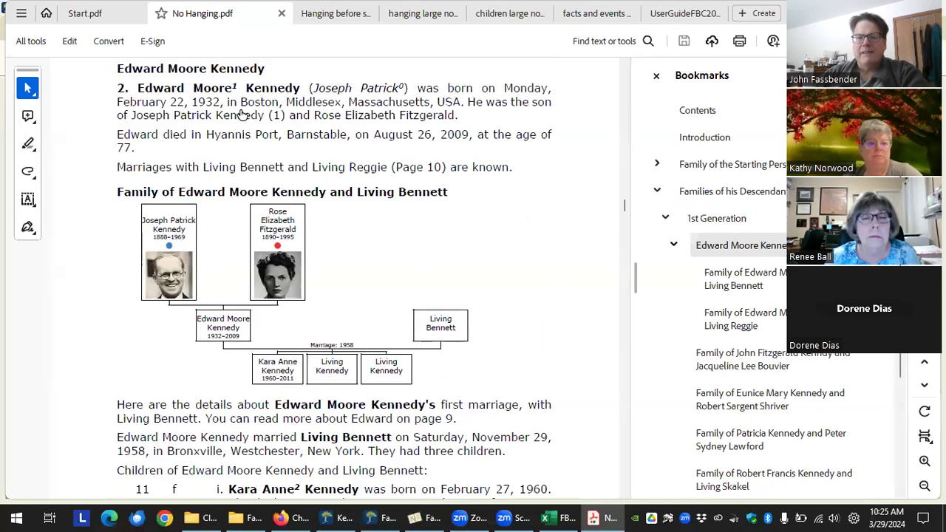
- In Start.pdf, jump to Edward Moore Kennedy's 1st Generation section for comparison
left_click(92, 14)
scroll(426, 335, "down", 7)
scroll(564, 295, "up", 6)
left_click(717, 259)
scroll(371, 259, "down", 5)
scroll(446, 259, "up", 5)
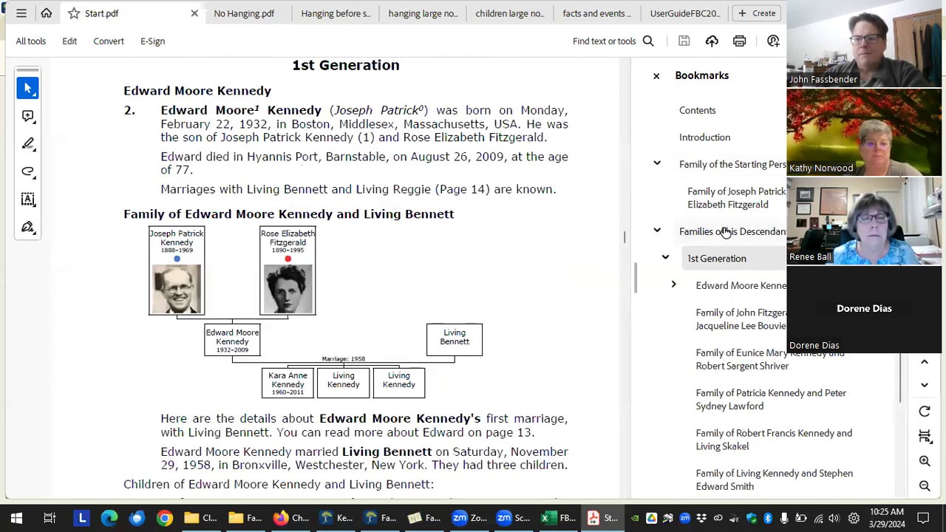
left_click(709, 287)
scroll(327, 266, "down", 10)
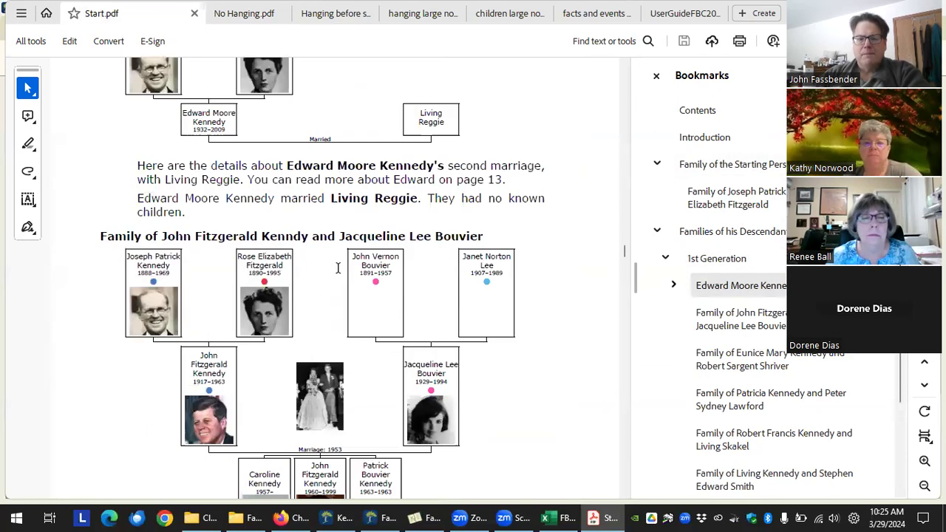
- Close 'Hanging before small after medium.pdf' without saving and return to Family Book Creator
left_click_drag(227, 22, 366, 28)
left_click(299, 14)
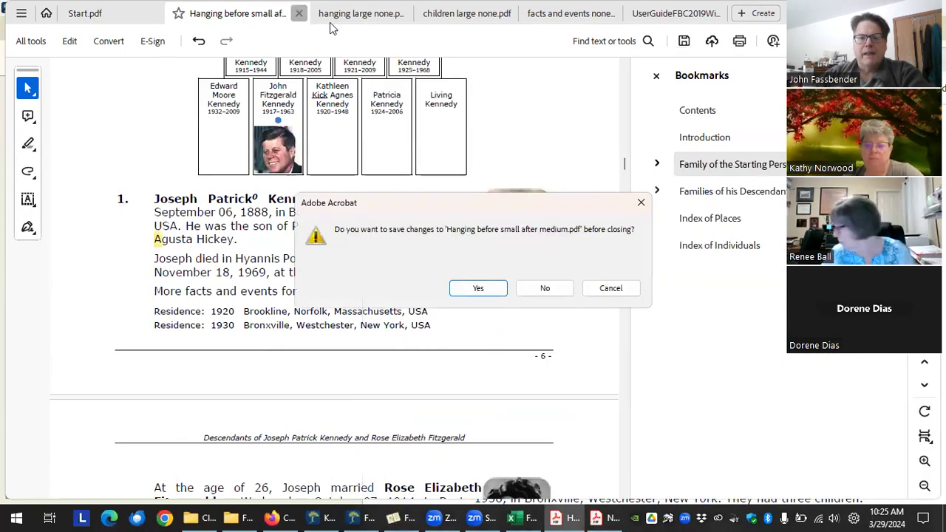
left_click(545, 289)
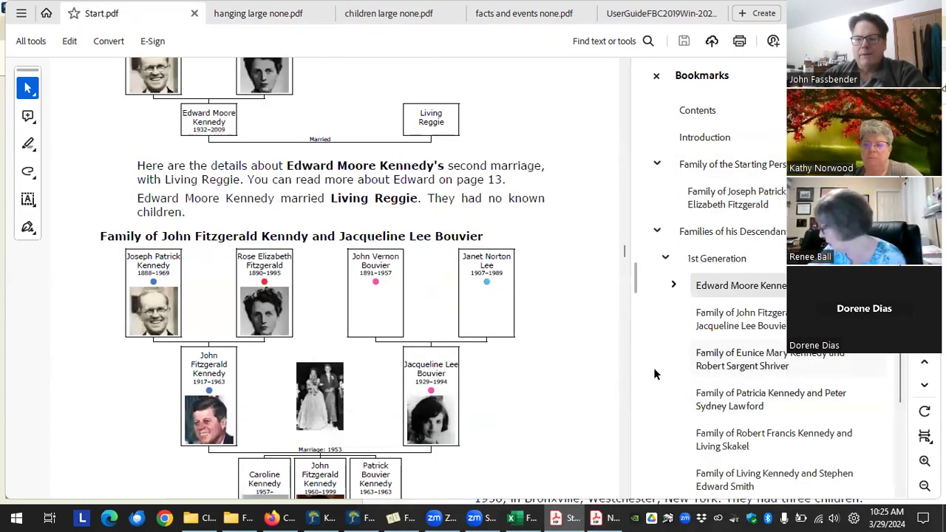
left_click(400, 518)
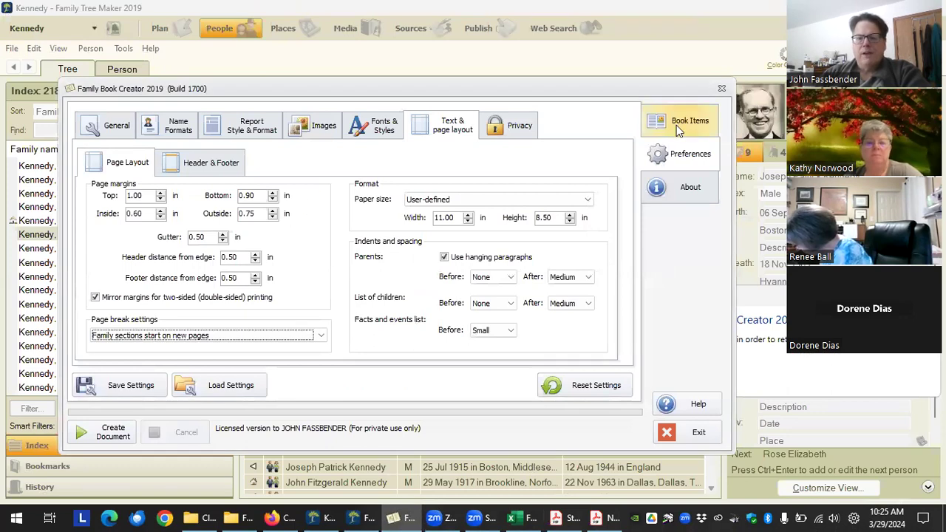
- Uncheck 'Use single sections per relationship' under the main part's Individuals to include, then view Start.pdf
left_click(677, 124)
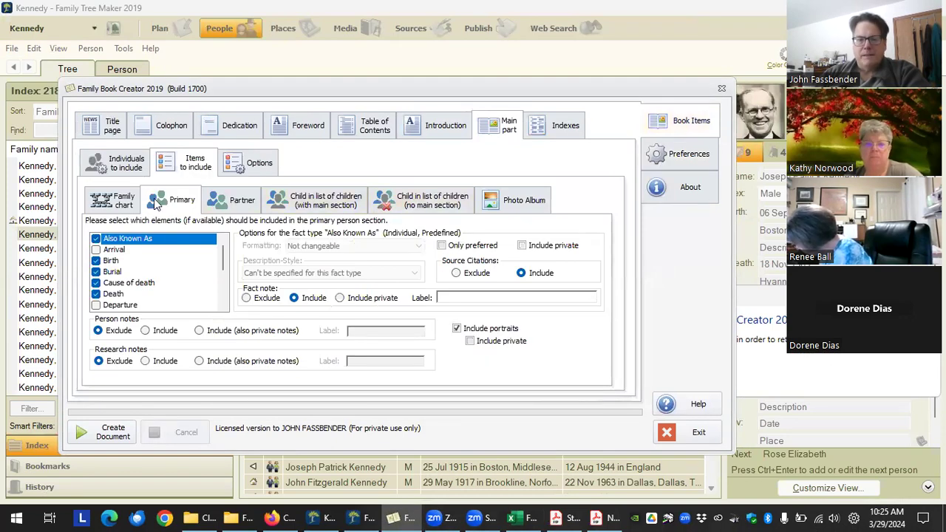
left_click(122, 201)
left_click(130, 166)
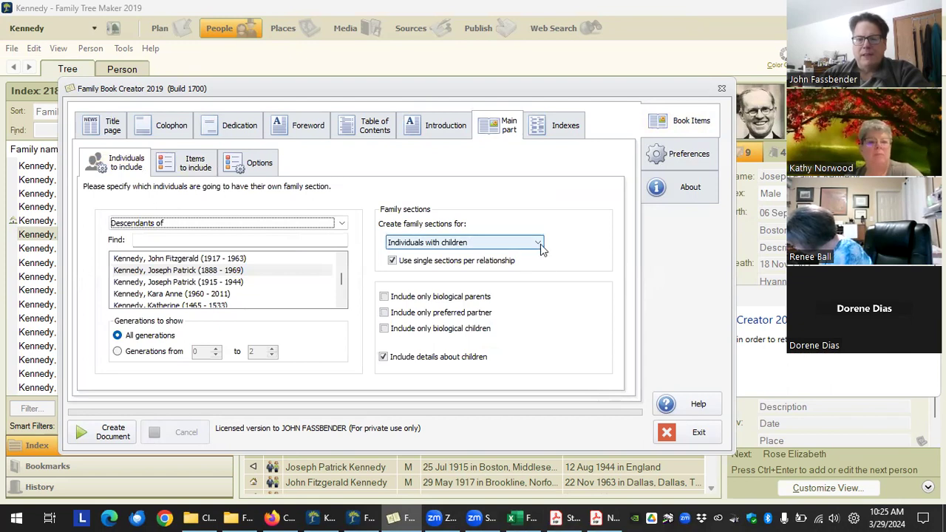
left_click(423, 264)
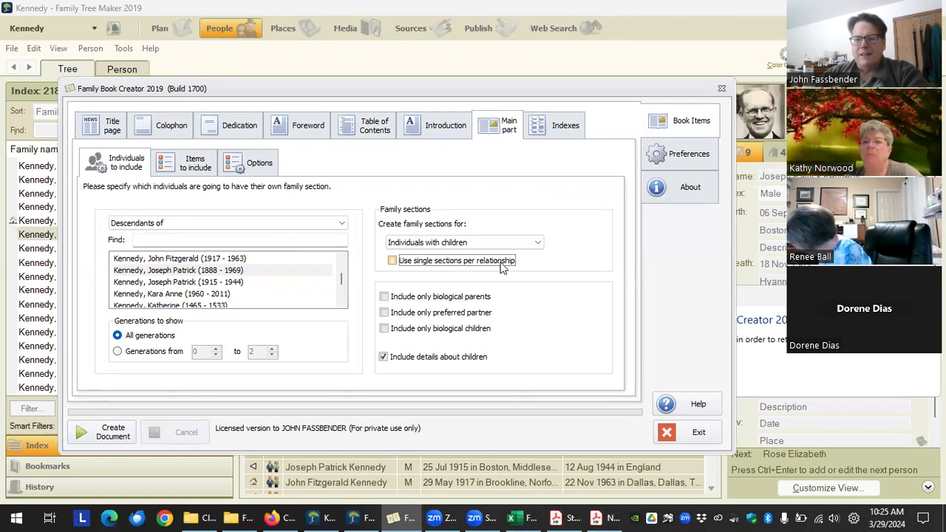
left_click(556, 517)
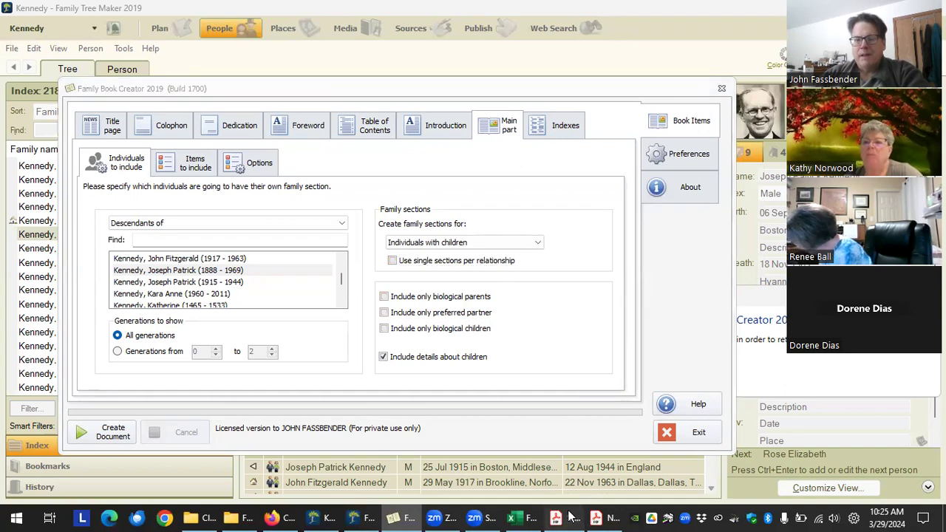
- Review Edward Moore Kennedy's family section with Living Bennett in Start.pdf, then return to Family Book Creator
left_click(719, 290)
scroll(503, 284, "up", 3)
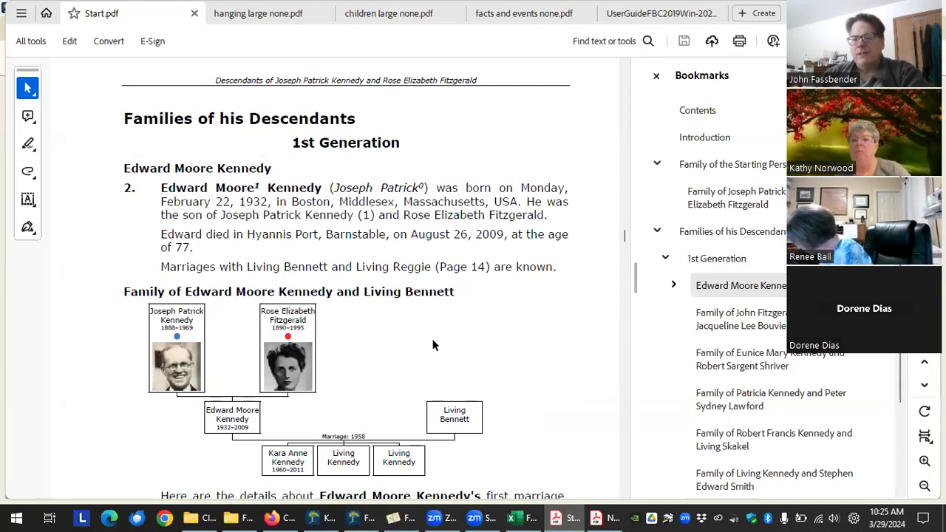
scroll(433, 345, "down", 3)
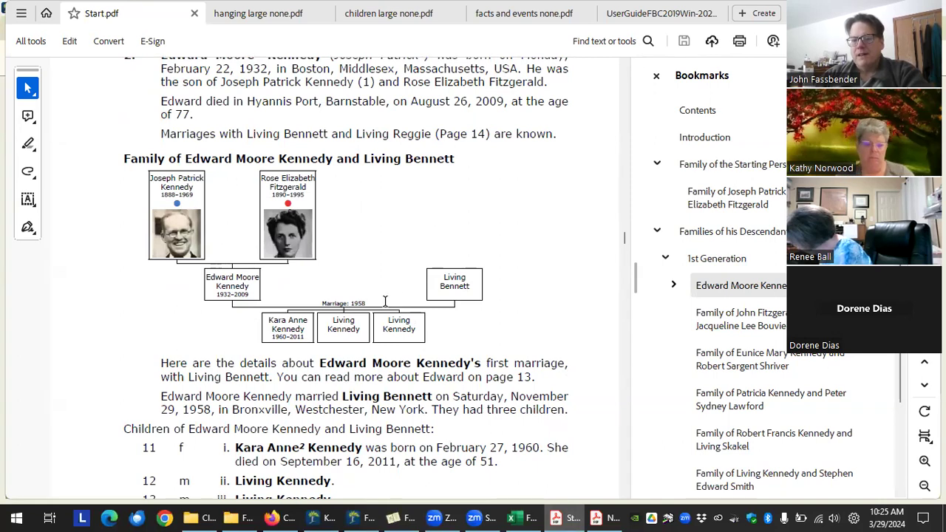
scroll(496, 299, "up", 2)
scroll(497, 299, "down", 4)
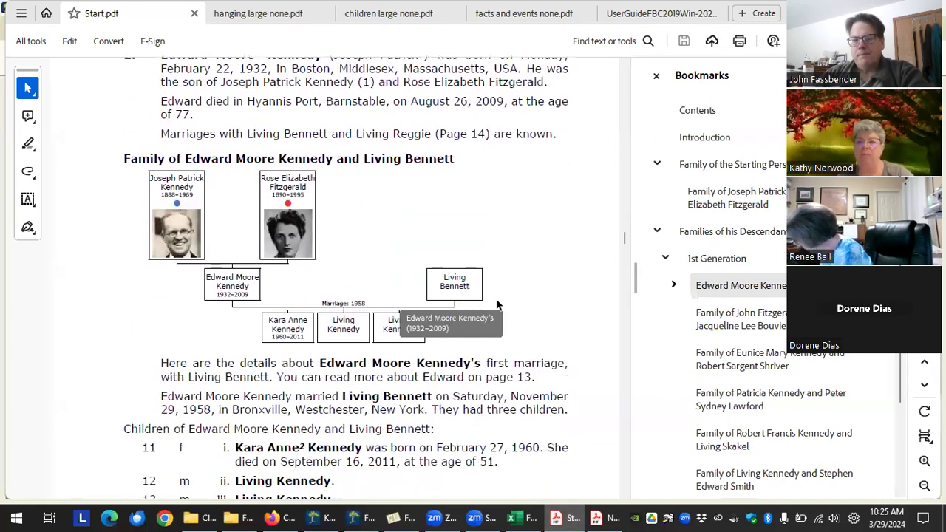
scroll(496, 298, "up", 6)
scroll(428, 254, "down", 3)
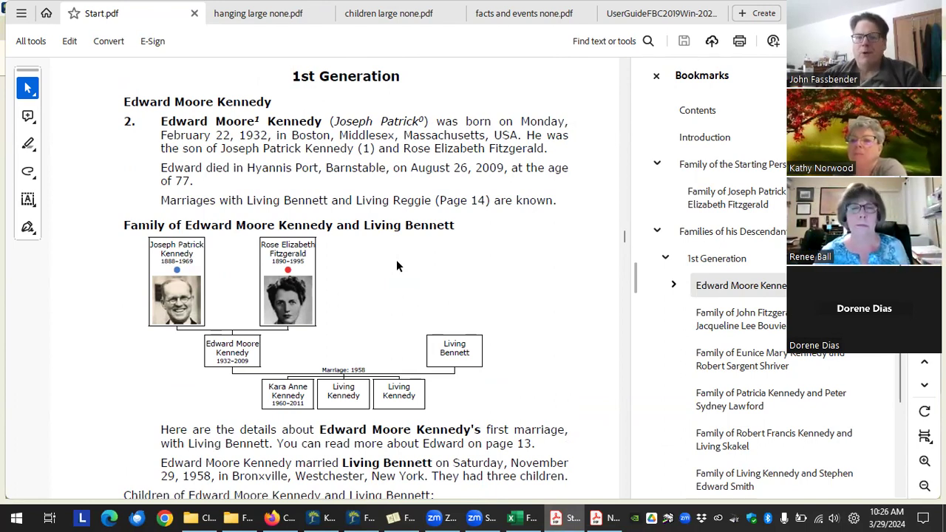
scroll(396, 266, "up", 1)
left_click_drag(131, 271, 161, 155)
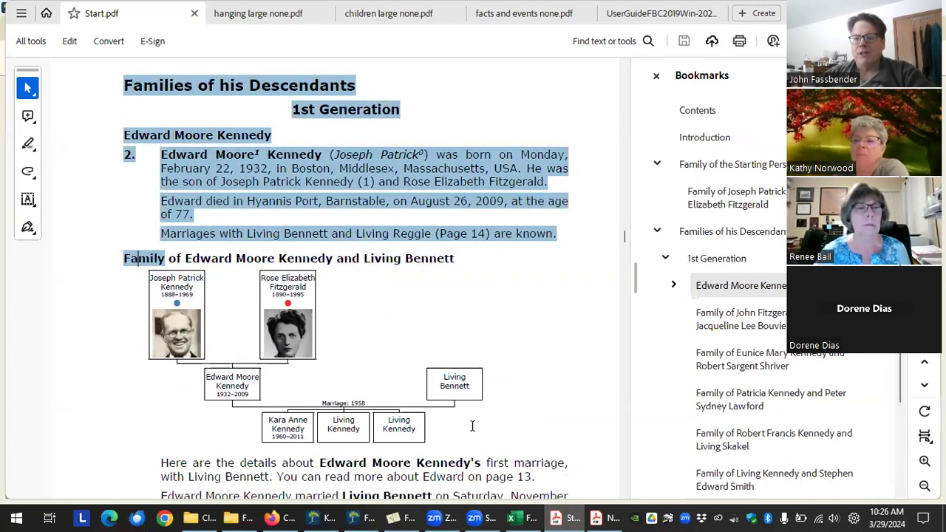
left_click(471, 426)
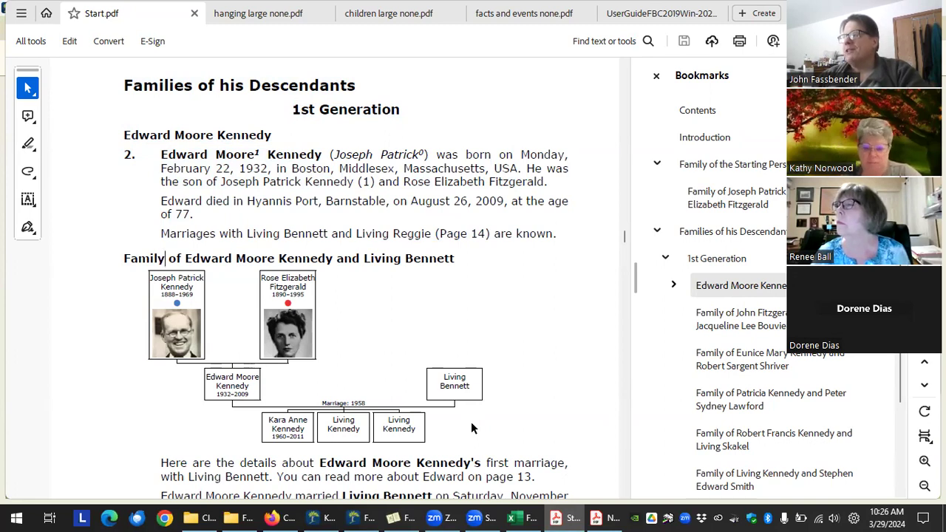
left_click(569, 518)
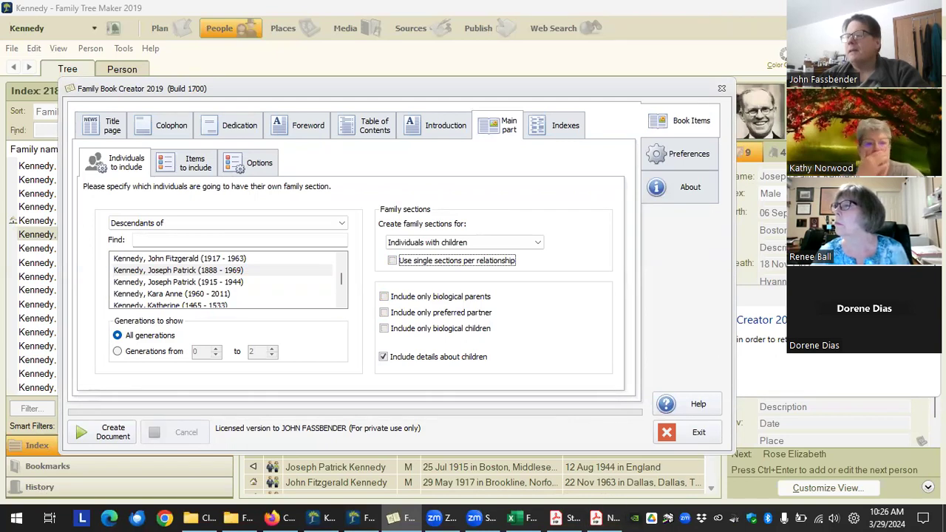
- Show Even page.pdf at its 1st Generation section, fitted to page height
key("alt+Tab")
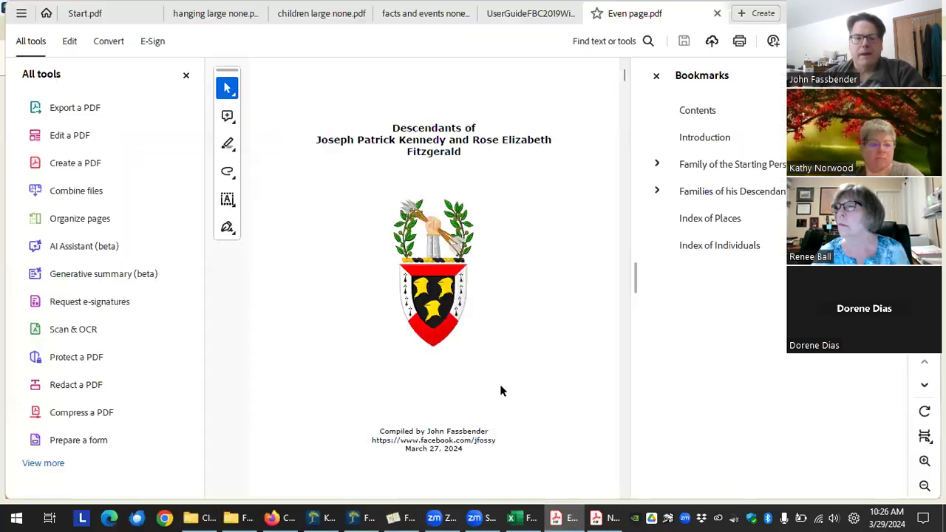
left_click(657, 192)
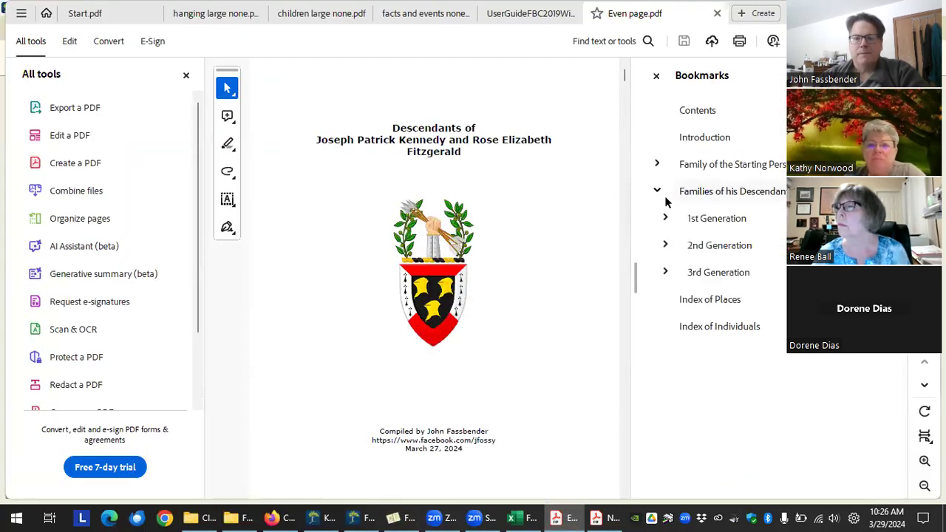
left_click(699, 220)
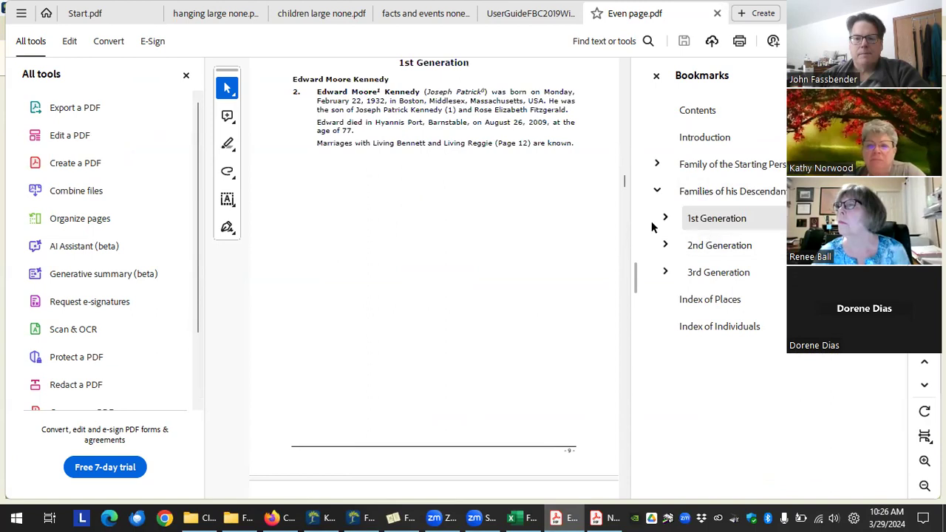
left_click(185, 76)
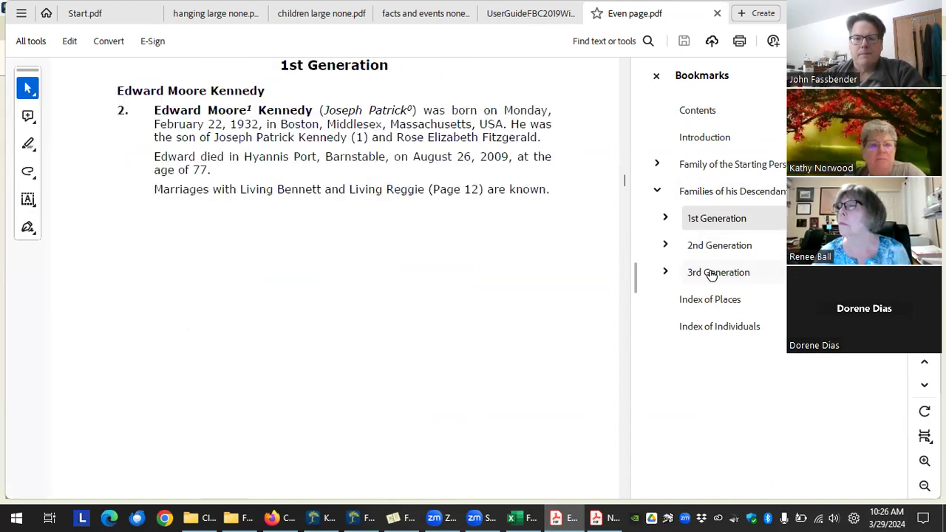
left_click(925, 436)
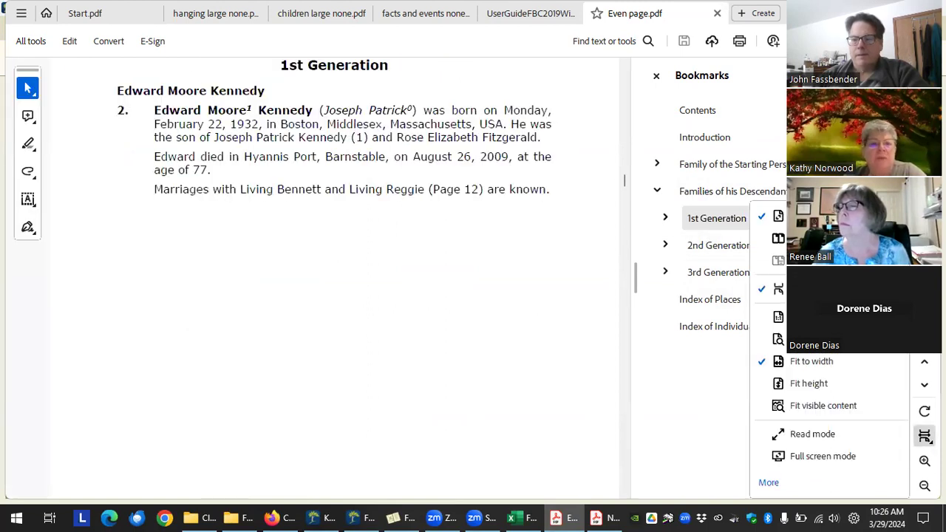
left_click(810, 384)
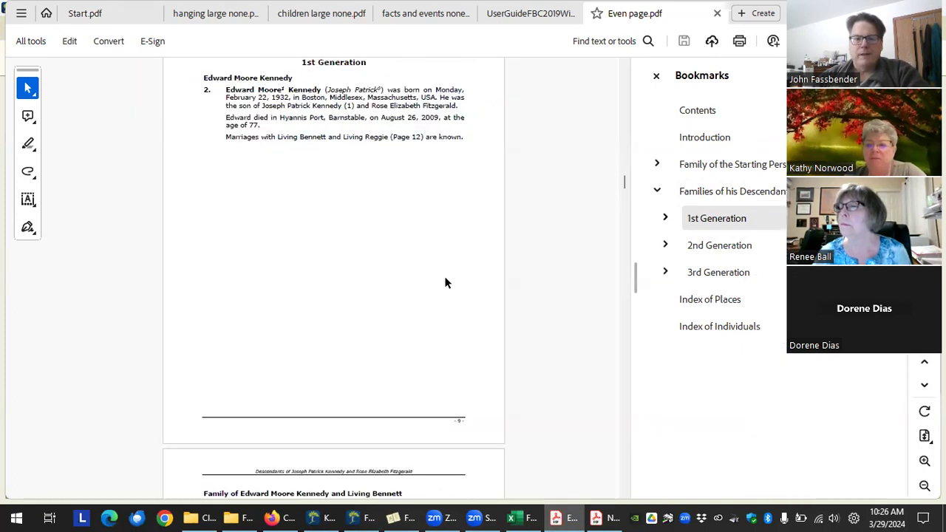
- Scroll Even page.pdf to see blank pages after page 10 before the Living Reggie family page
scroll(523, 295, "up", 1)
scroll(402, 271, "down", 10)
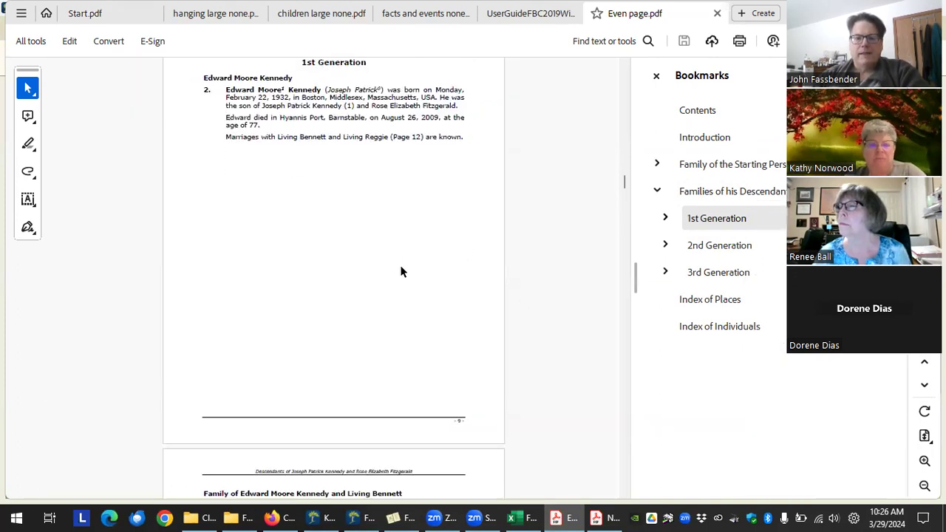
scroll(402, 278, "down", 5)
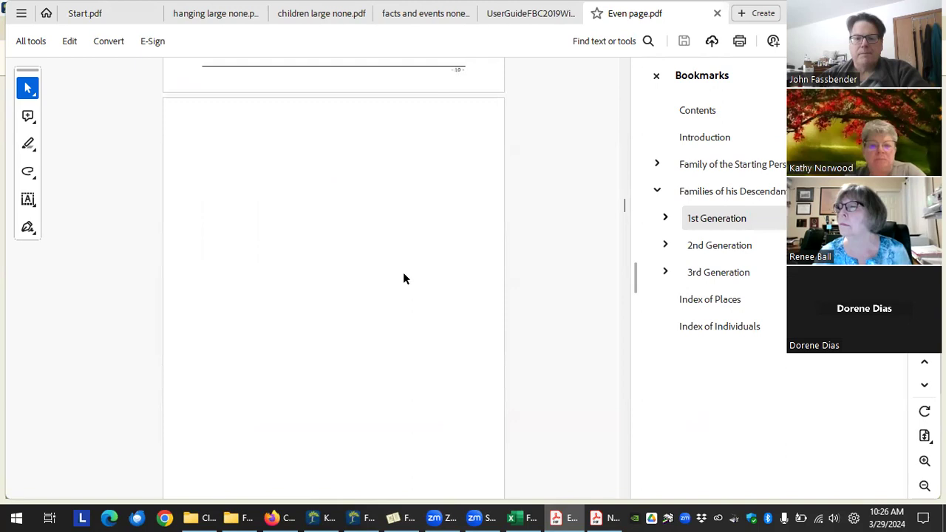
scroll(403, 278, "down", 5)
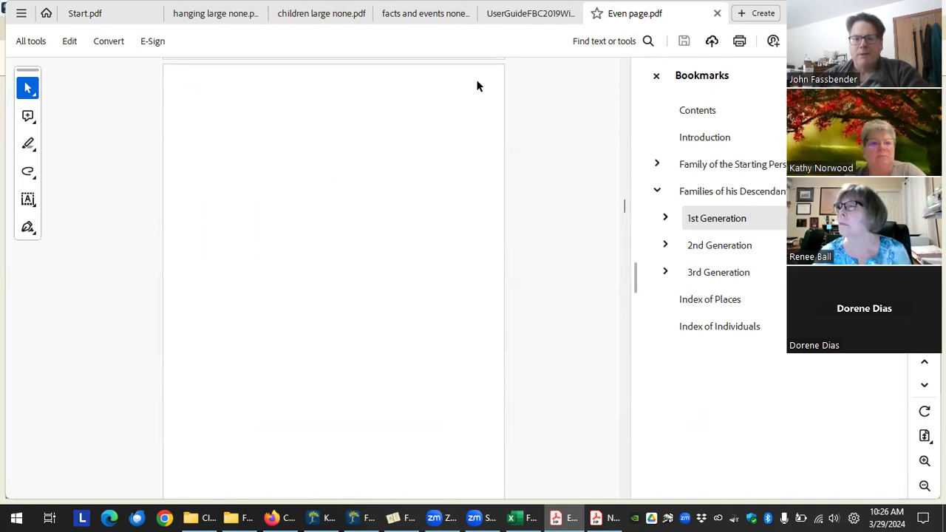
scroll(401, 456, "down", 1)
scroll(480, 450, "down", 1)
scroll(481, 451, "up", 1)
scroll(480, 451, "down", 1)
scroll(482, 449, "up", 2)
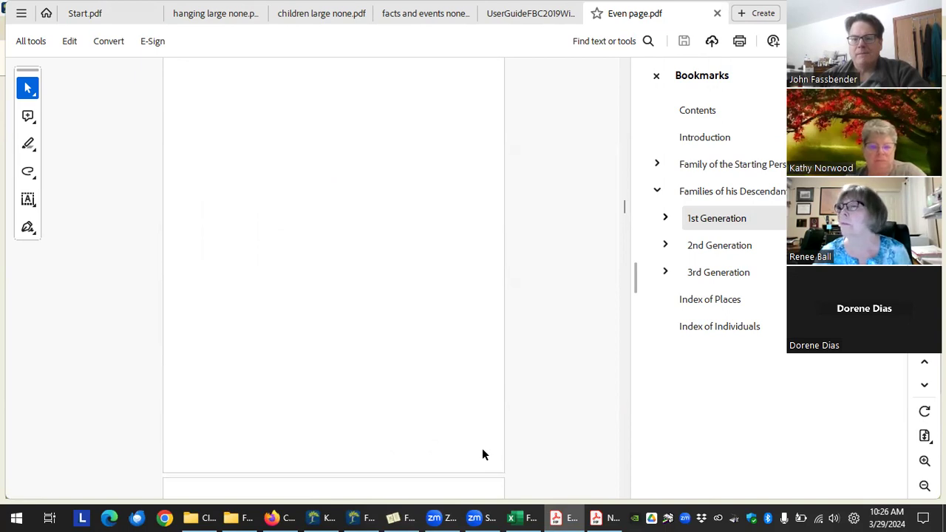
scroll(487, 405, "up", 1)
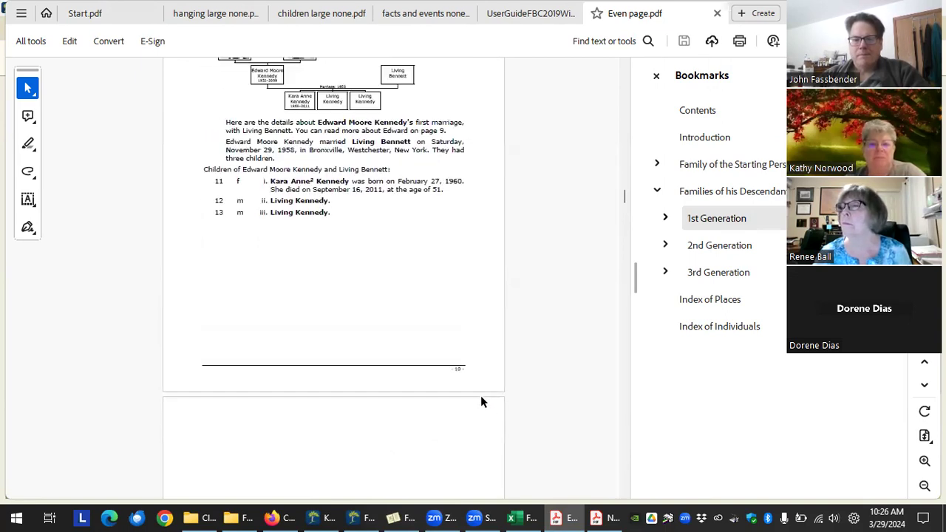
scroll(451, 381, "up", 5)
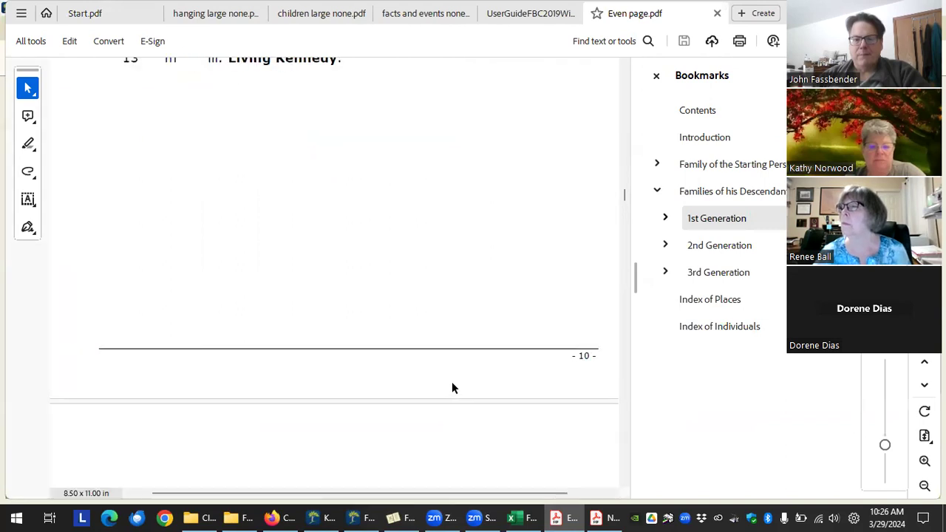
scroll(465, 355, "down", 10)
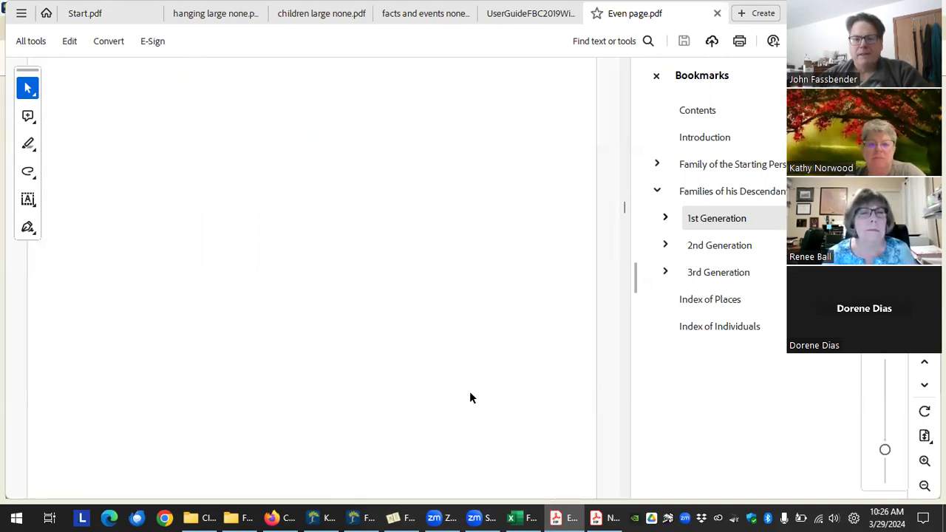
scroll(472, 399, "down", 10)
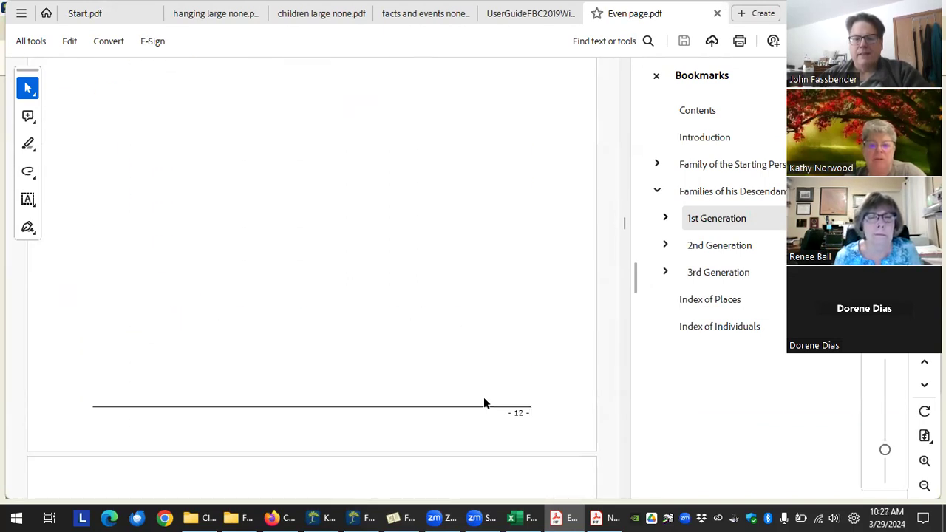
scroll(492, 409, "up", 2)
scroll(492, 410, "up", 10)
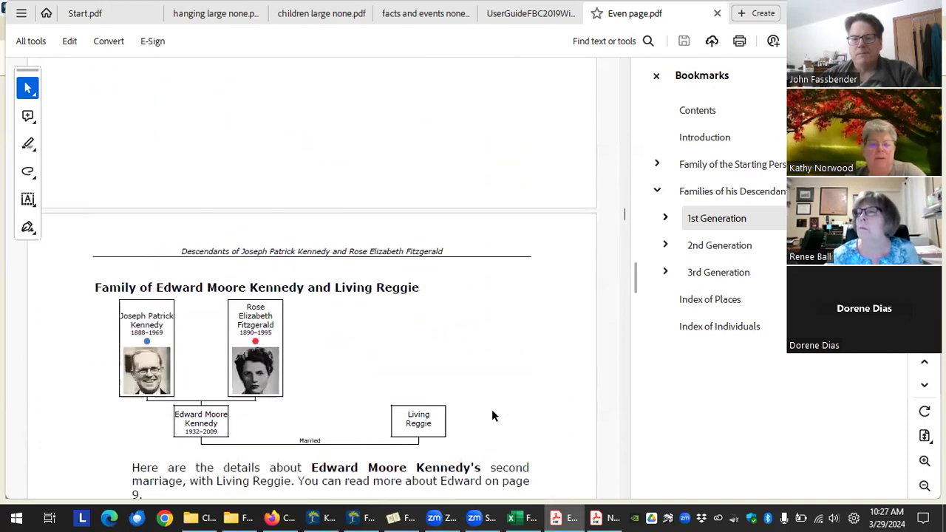
scroll(494, 416, "up", 1)
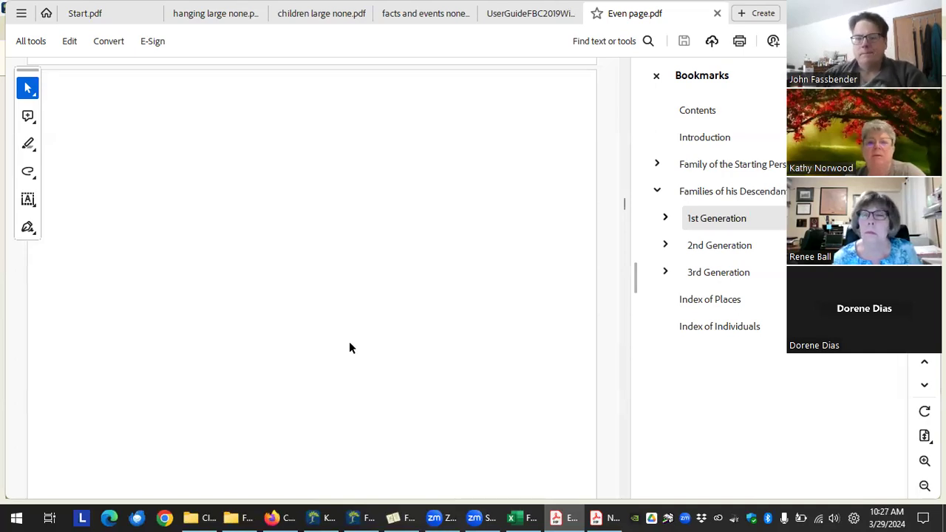
- Open the book preferences and compare the Header & Footer and Page Layout settings
left_click(403, 517)
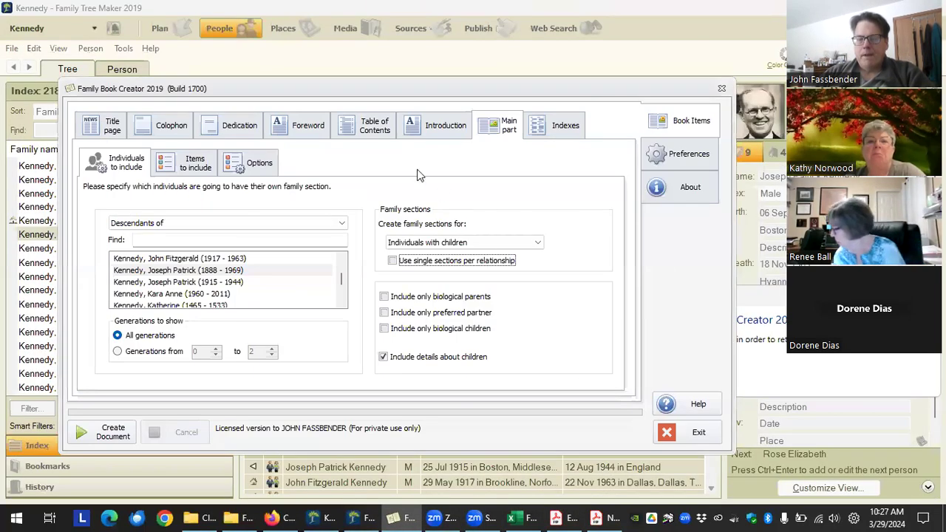
left_click(687, 157)
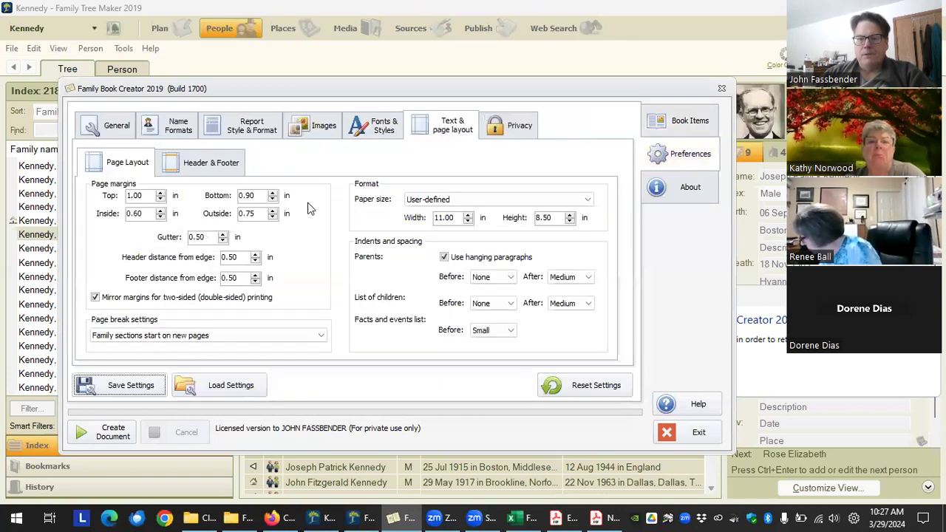
left_click(185, 172)
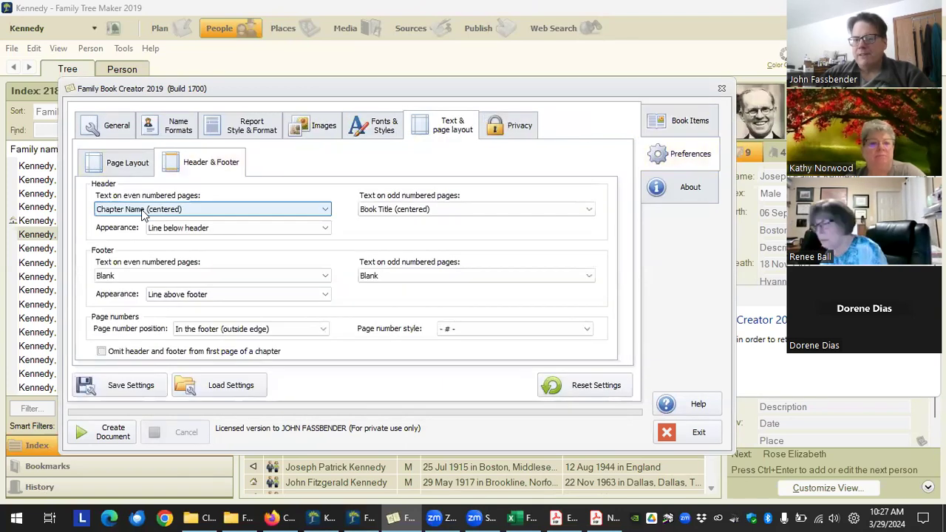
left_click(117, 167)
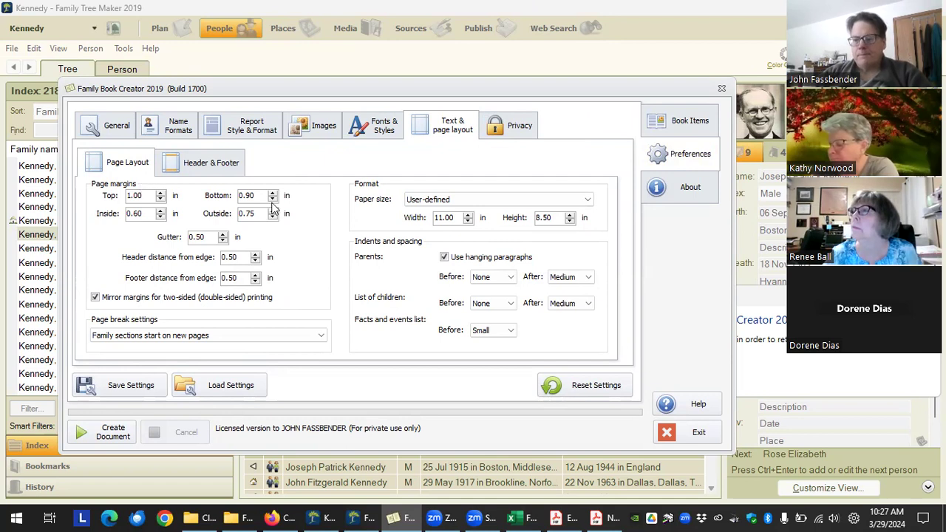
left_click(194, 161)
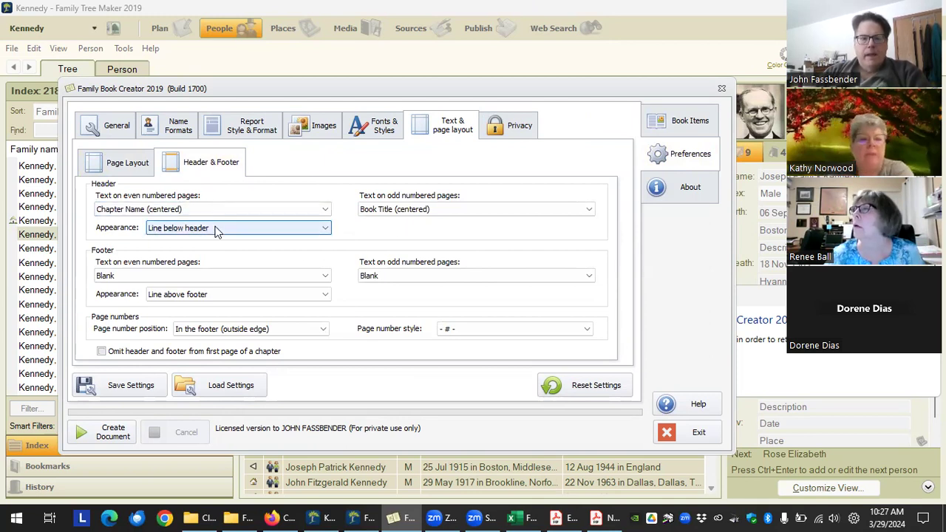
left_click(125, 169)
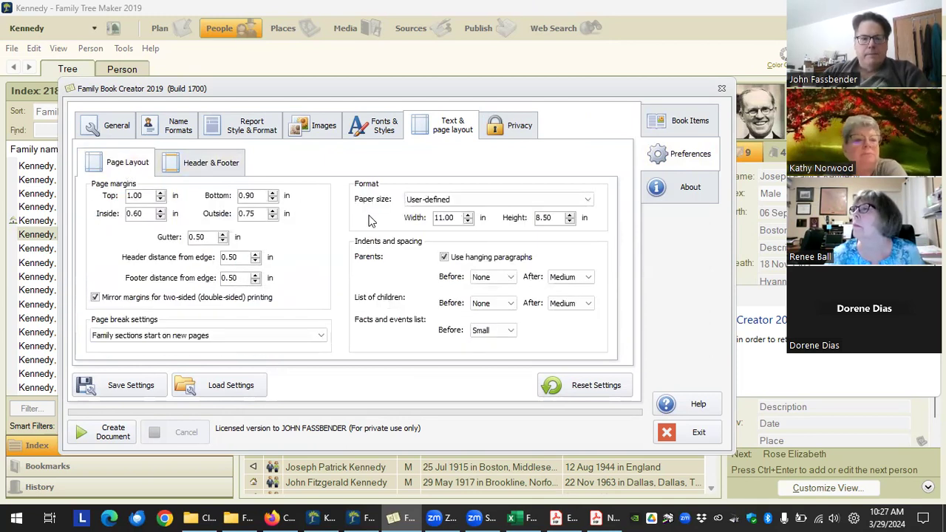
- Turn Mirror margins off and show headers: Chapter Name on even pages, Book Title on odd
left_click(95, 298)
left_click(104, 298)
left_click(102, 298)
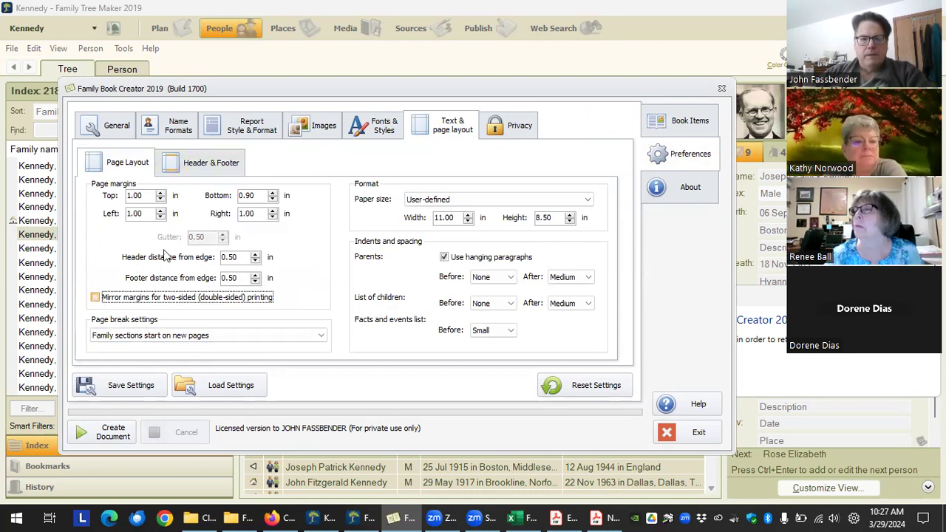
left_click(232, 163)
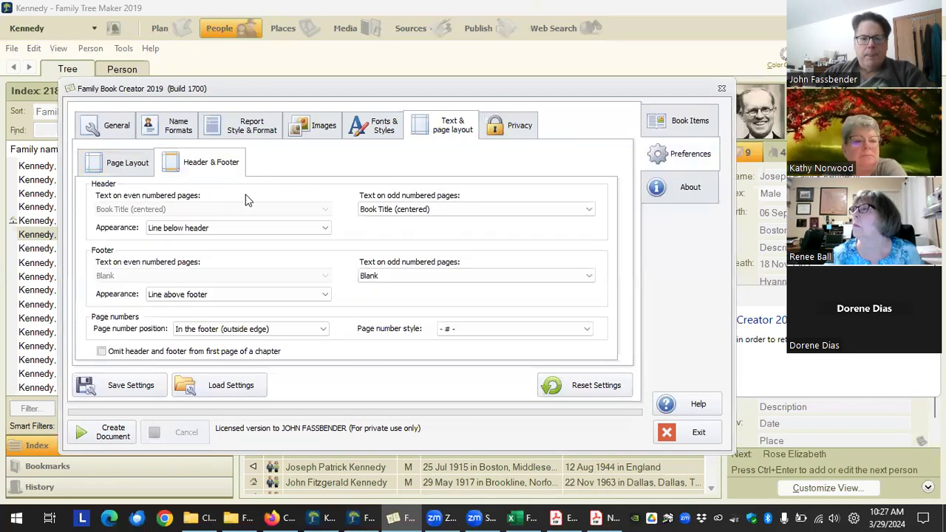
left_click(136, 163)
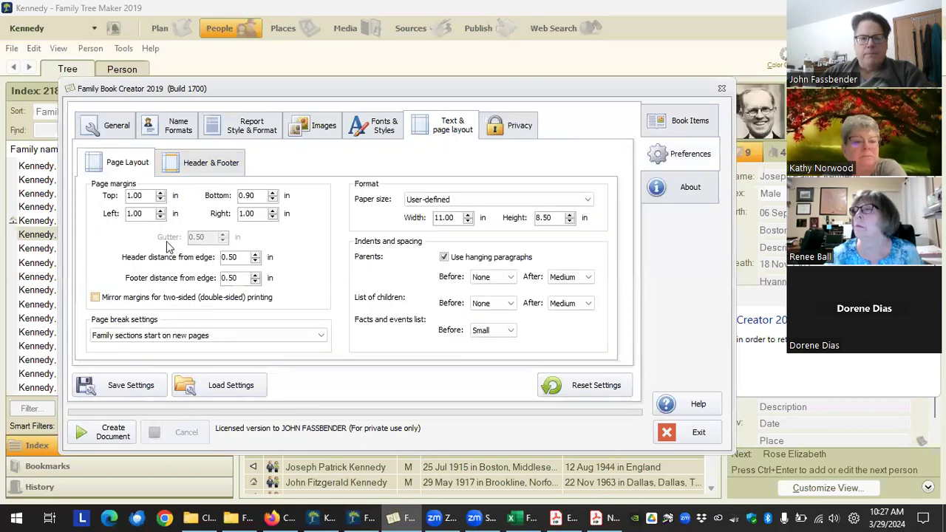
left_click(211, 162)
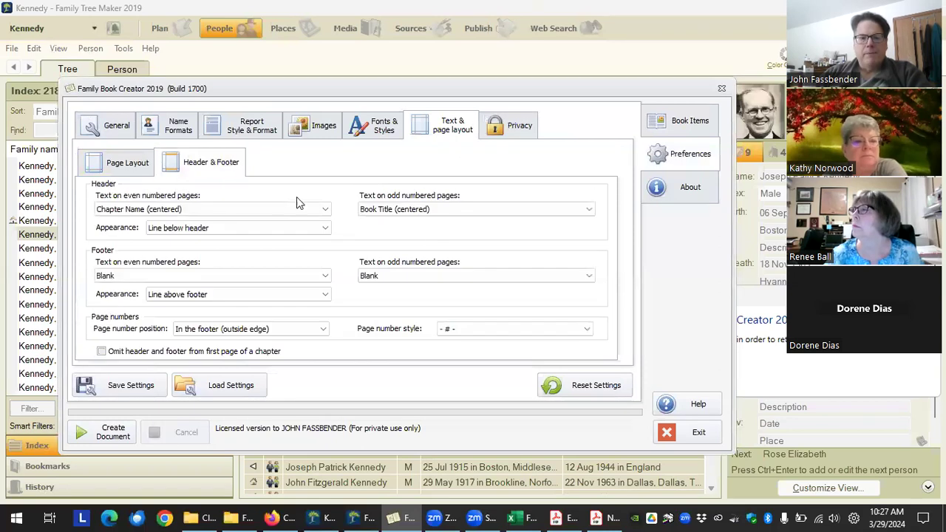
- Keep the even-page header at Chapter Name (centered) unchanged and bring up No Hanging.pdf
left_click(333, 213)
left_click(336, 209)
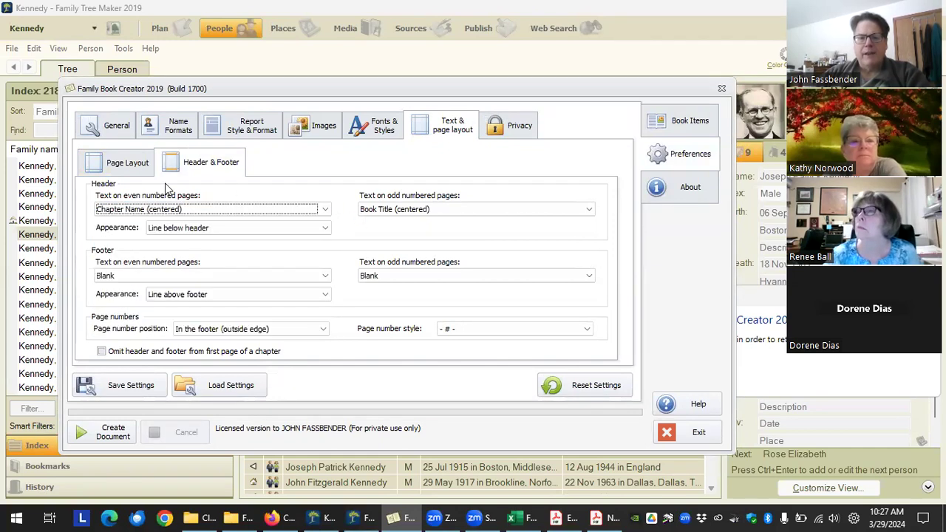
left_click(129, 164)
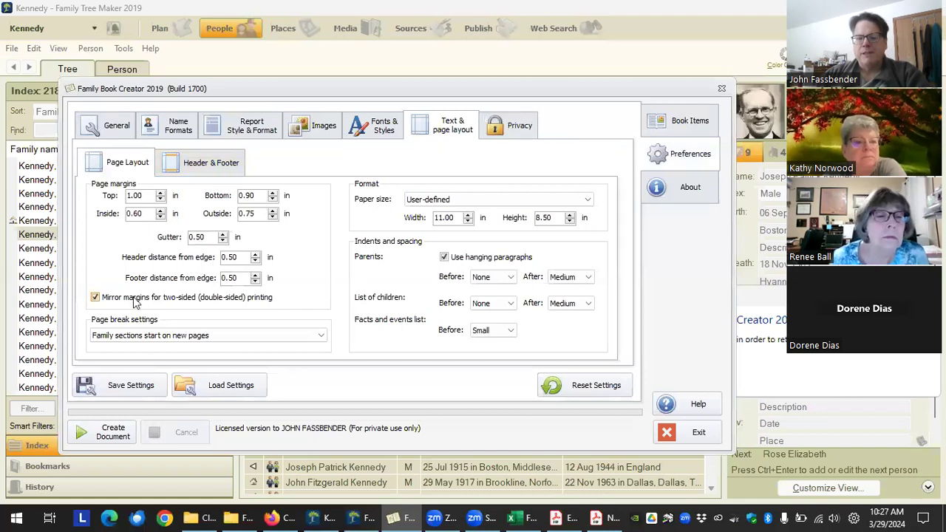
left_click(198, 169)
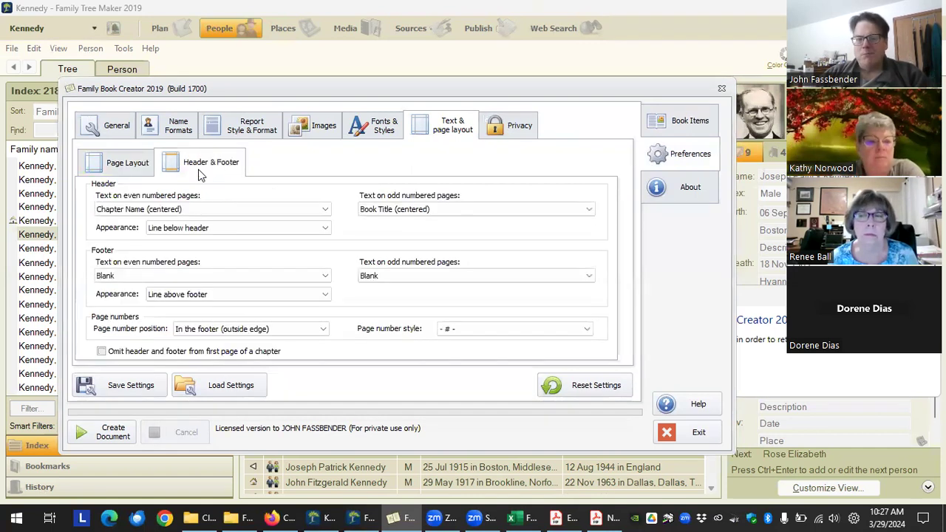
left_click(328, 210)
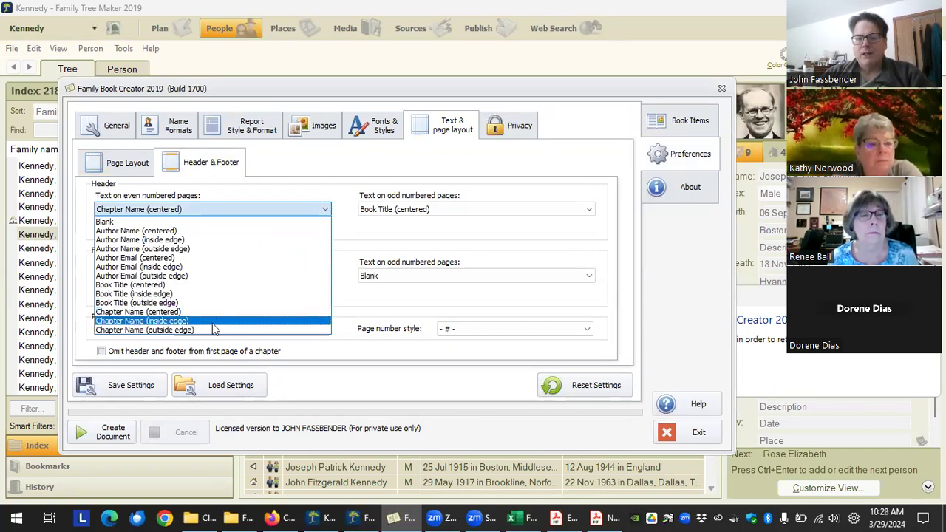
left_click(341, 173)
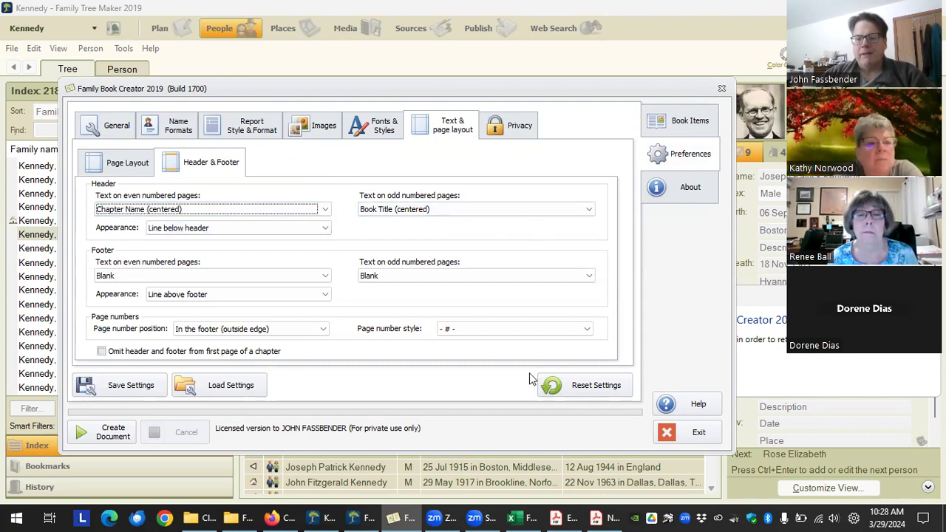
left_click(591, 517)
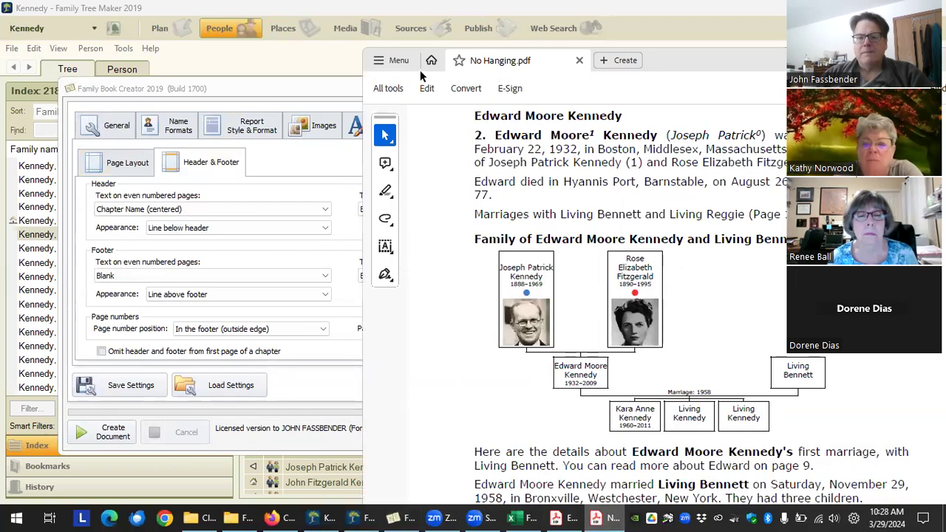
- Maximize Acrobat, close No Hanging.pdf, and show Start.pdf at its 1st Generation page
double_click(767, 66)
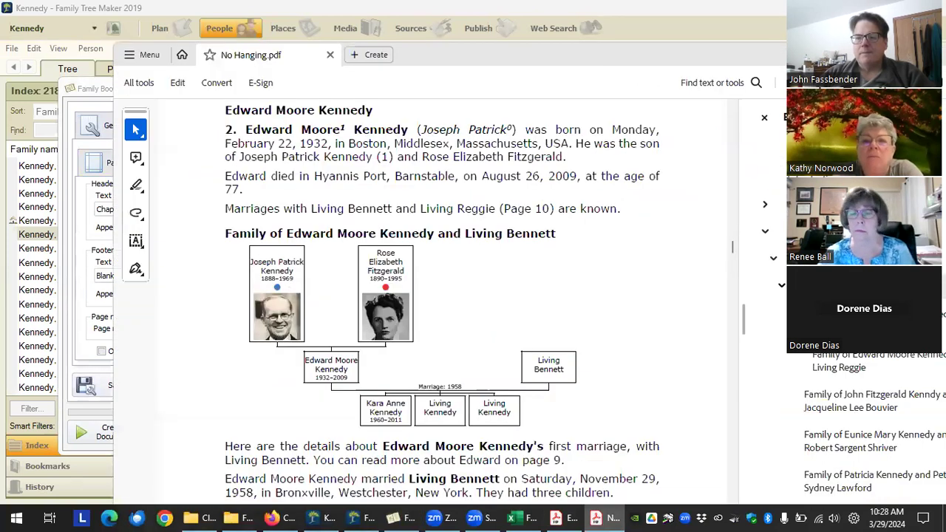
key("ctrl+w")
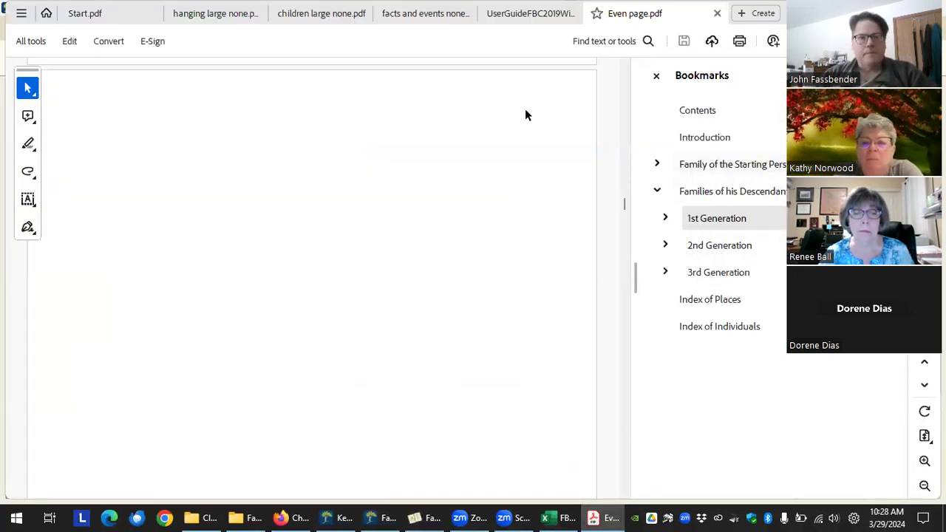
left_click(133, 15)
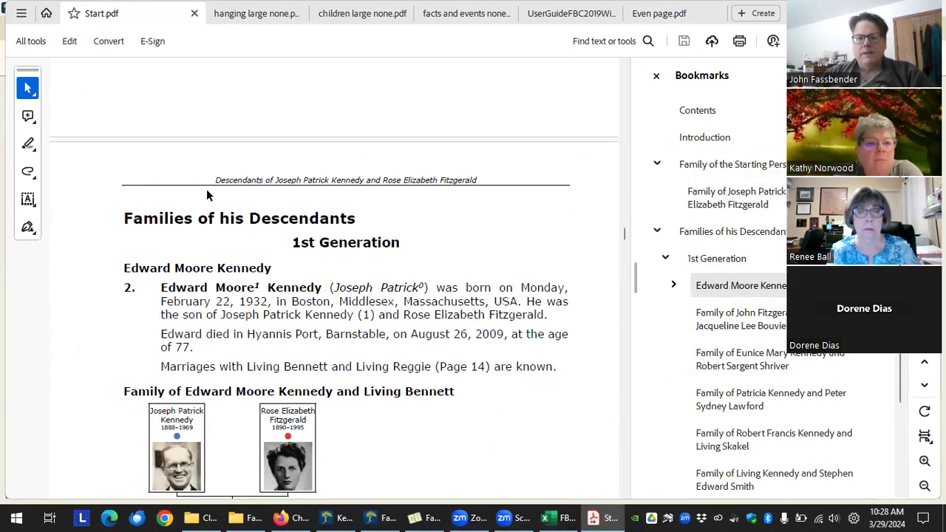
- Highlight the running page header, then go to Start.pdf's Contents page listing chapters with page numbers
scroll(394, 229, "down", 5)
scroll(296, 185, "up", 6)
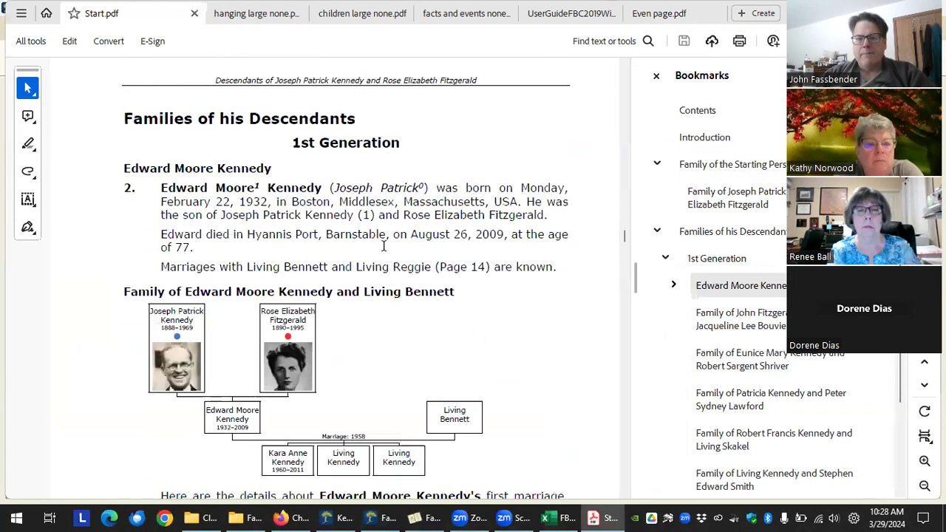
scroll(179, 82, "down", 1)
left_click_drag(208, 115, 526, 126)
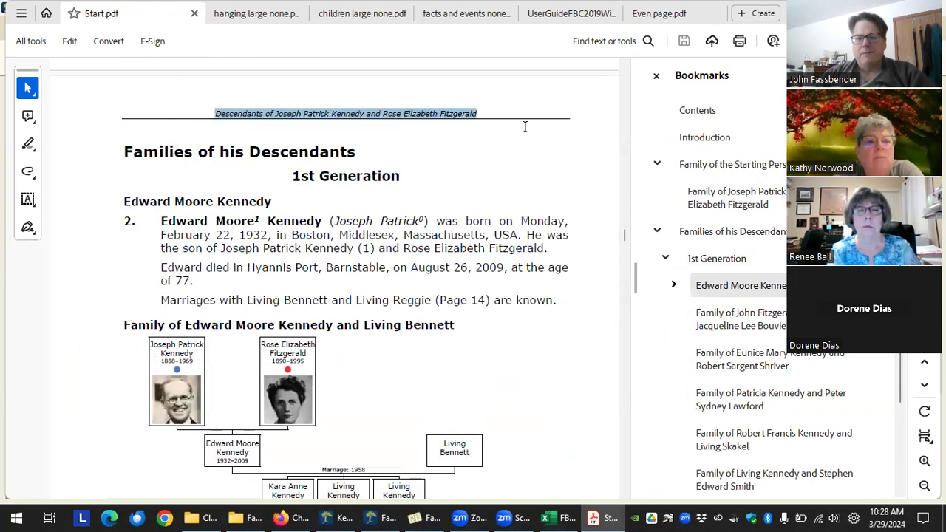
left_click(698, 110)
scroll(479, 210, "up", 5)
scroll(485, 205, "up", 10)
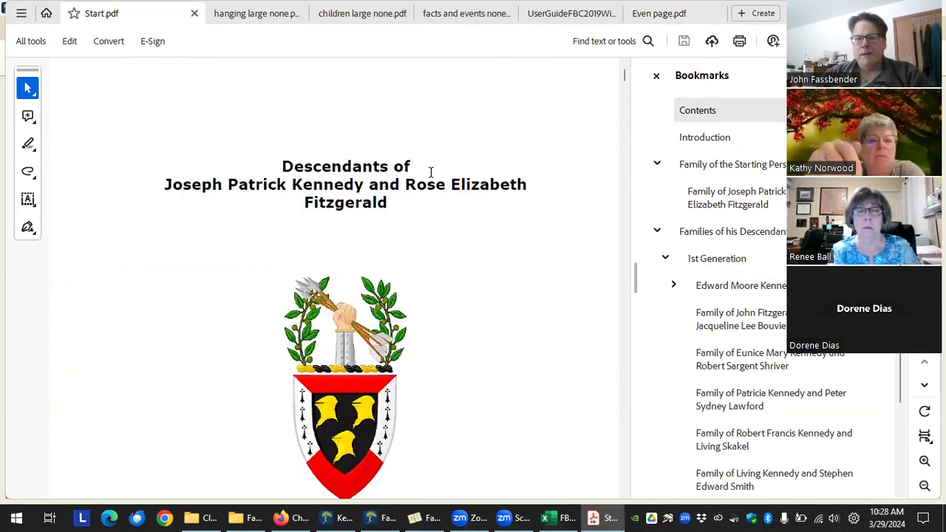
left_click(686, 111)
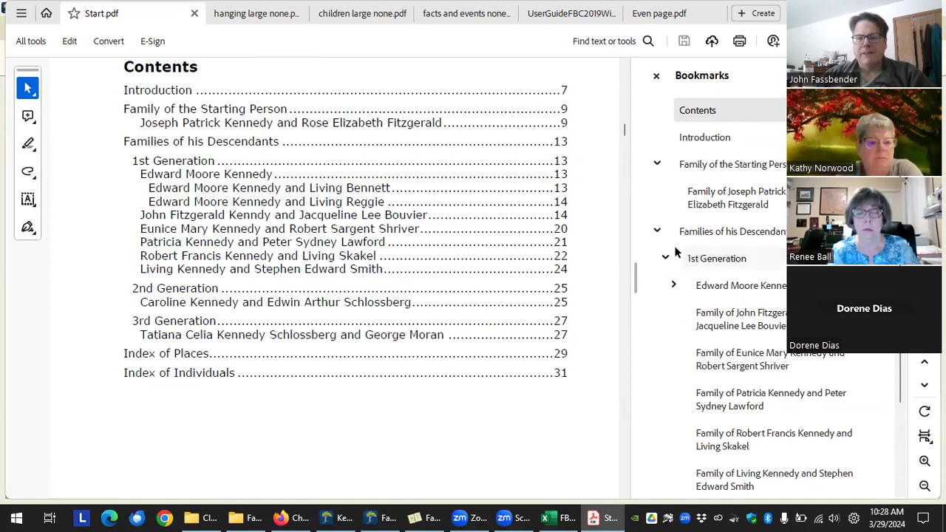
- Look over the Family of the Starting Person chapter pages, then go back to Contents
left_click(711, 164)
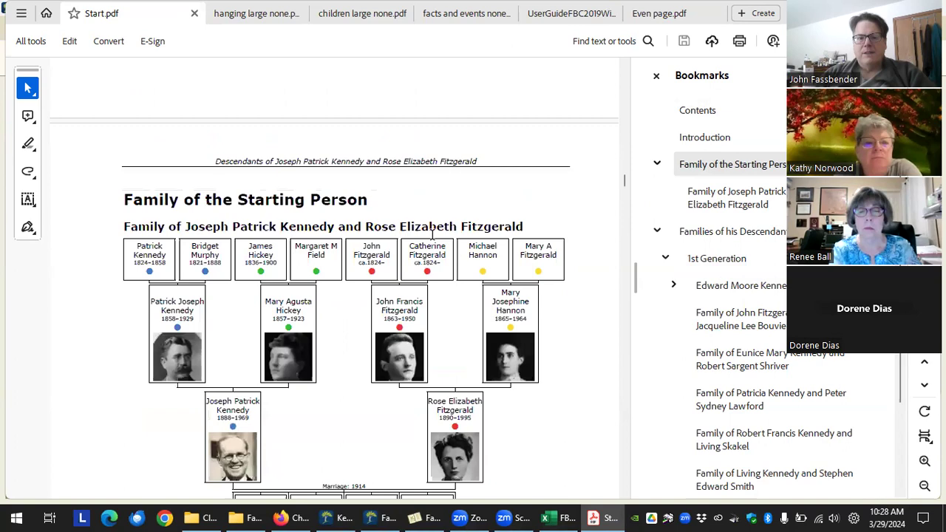
scroll(517, 273, "down", 10)
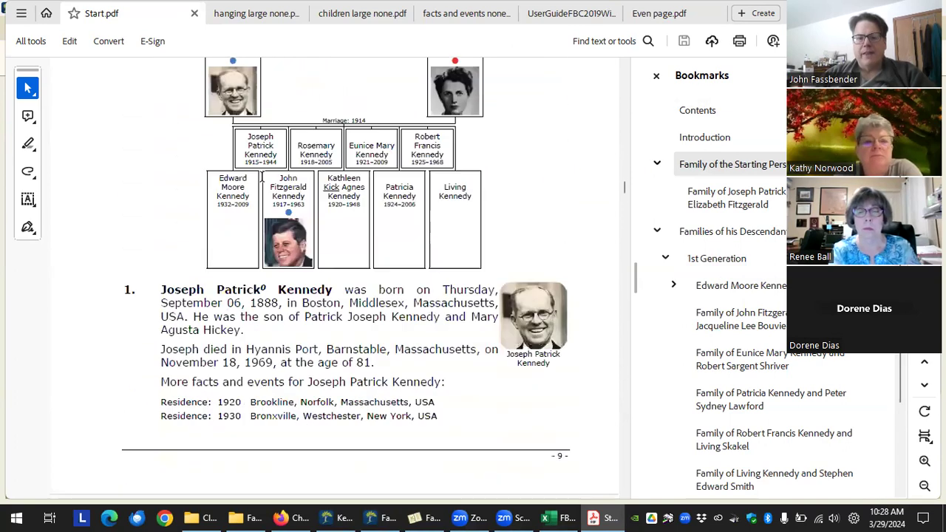
scroll(512, 351, "down", 3)
left_click_drag(267, 304, 386, 303)
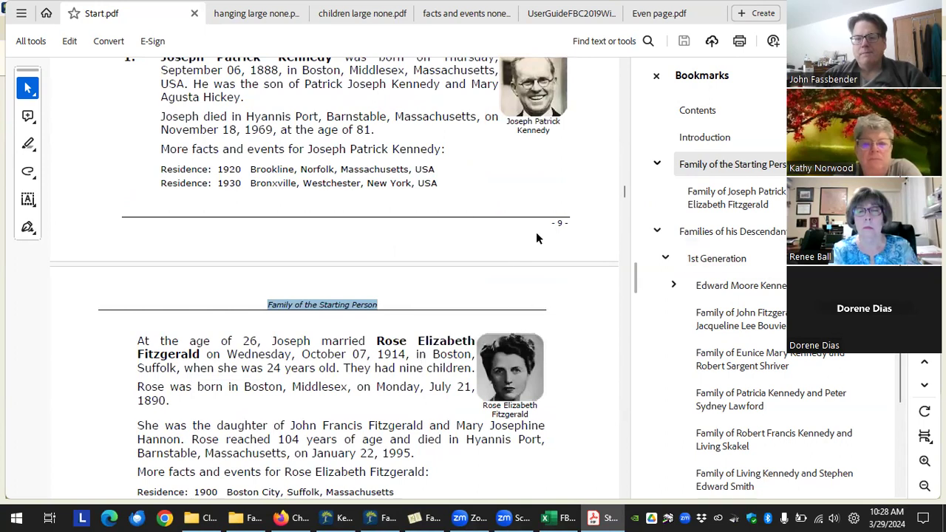
left_click(695, 112)
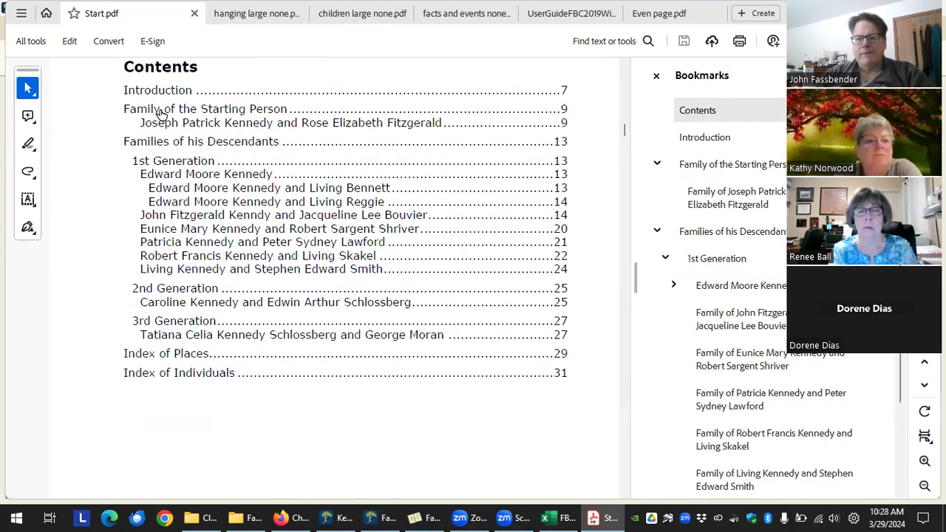
- Page through Families of his Descendants to page 16's wedding caption, then return to Family Book Creator
left_click(698, 235)
scroll(366, 241, "down", 4)
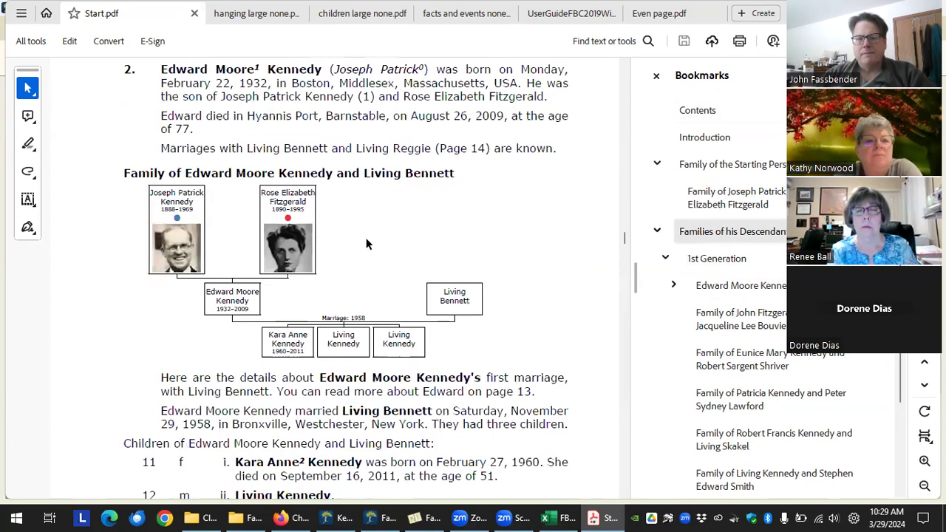
scroll(366, 241, "down", 12)
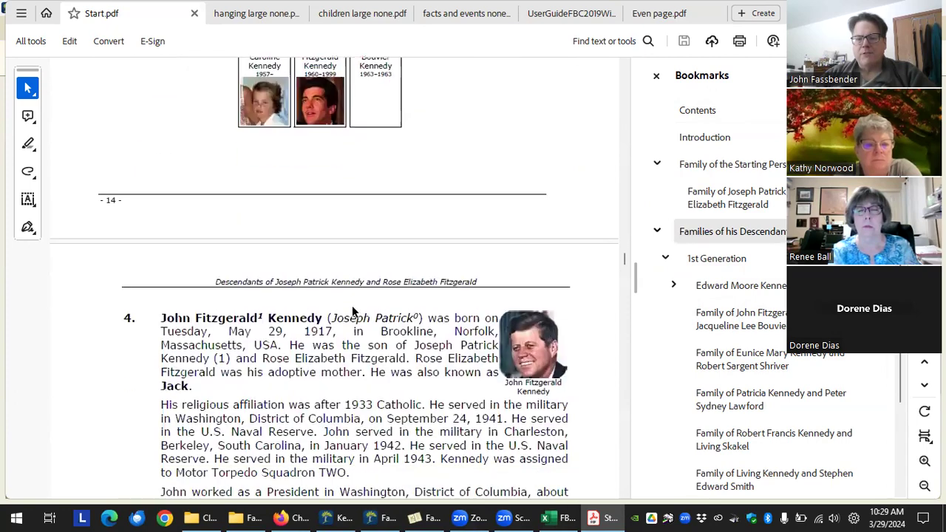
scroll(352, 308, "up", 3)
left_click_drag(215, 150, 270, 148)
scroll(384, 211, "down", 4)
scroll(380, 218, "down", 10)
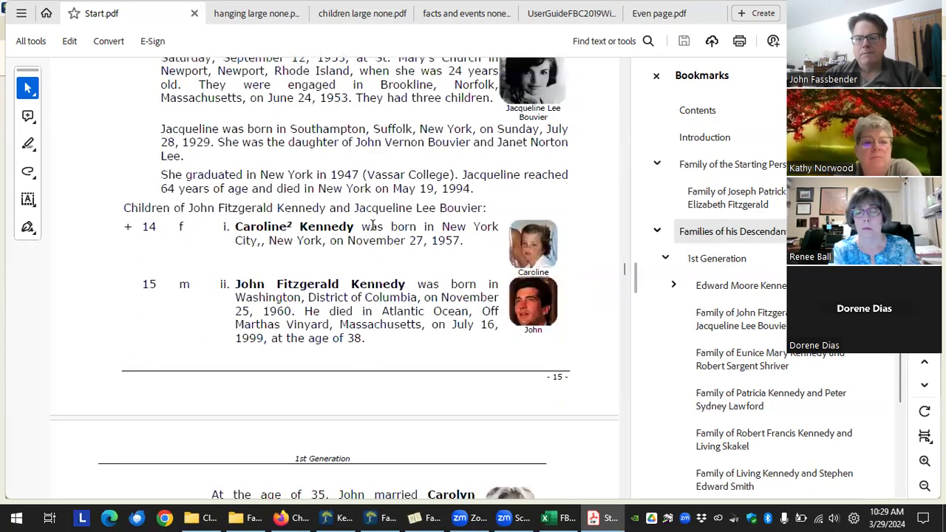
left_click_drag(285, 219, 352, 222)
scroll(454, 310, "down", 13)
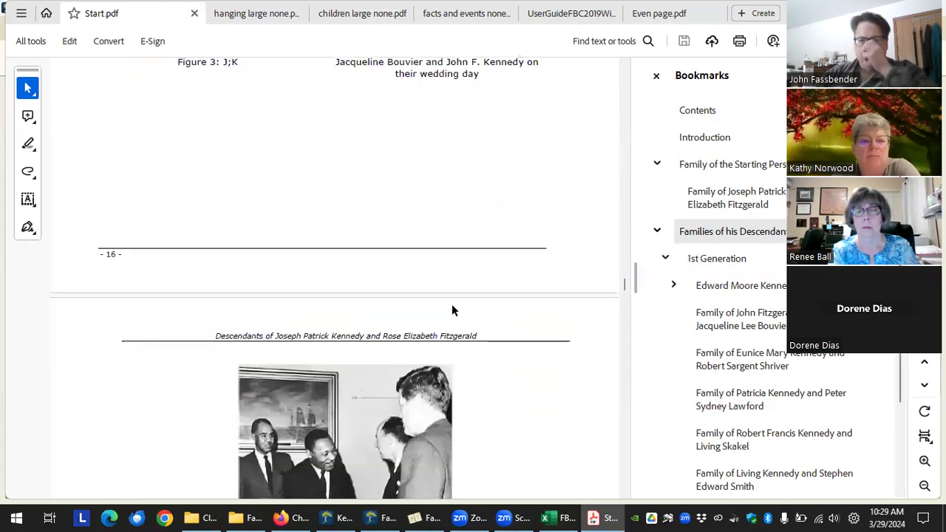
left_click(432, 517)
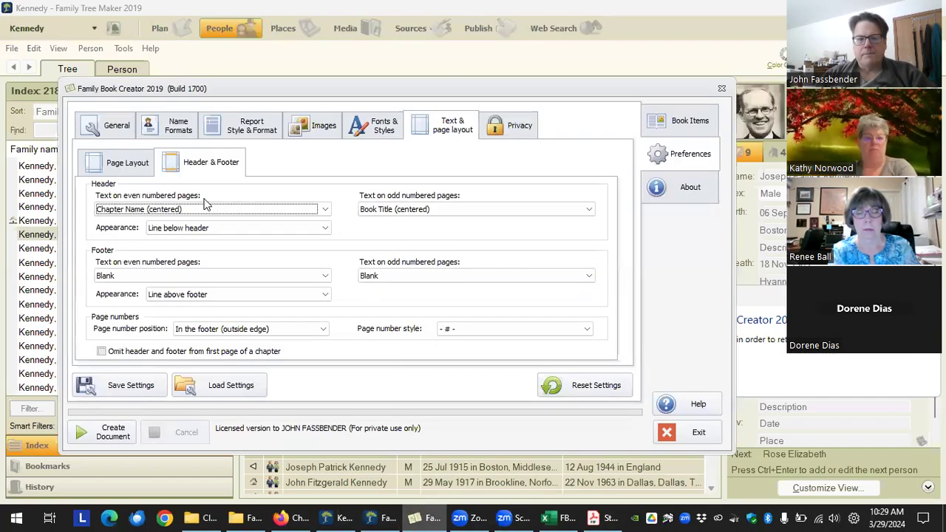
- Review the even- and odd-page header text choices, keeping Chapter Name and Book Title (centered)
left_click(326, 211)
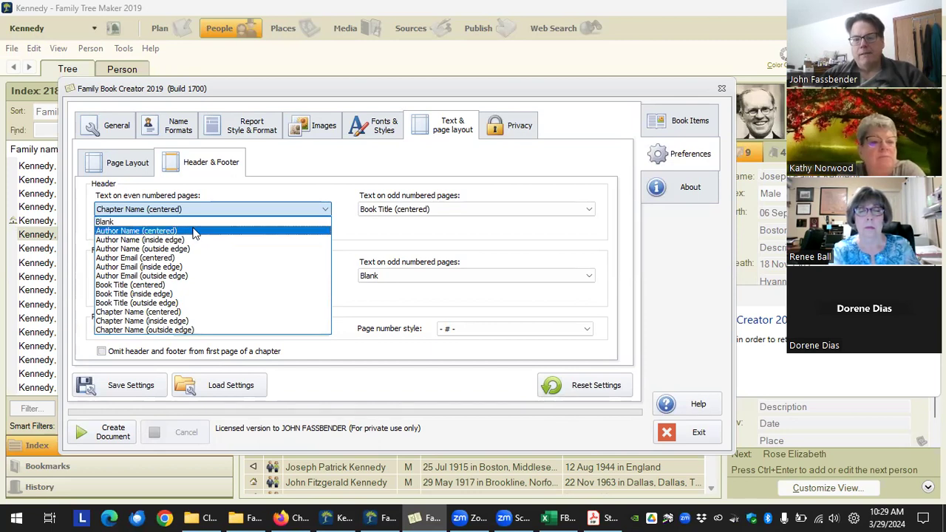
left_click(434, 171)
left_click(692, 191)
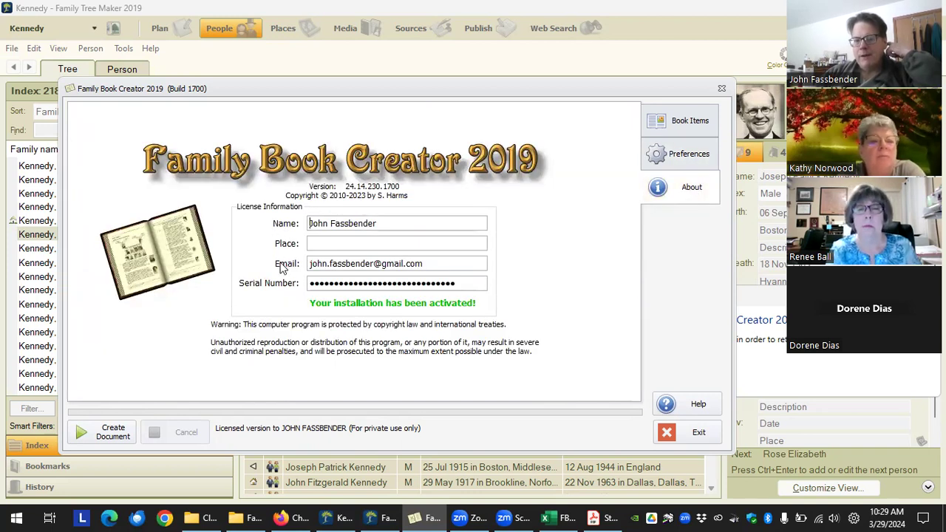
left_click(682, 162)
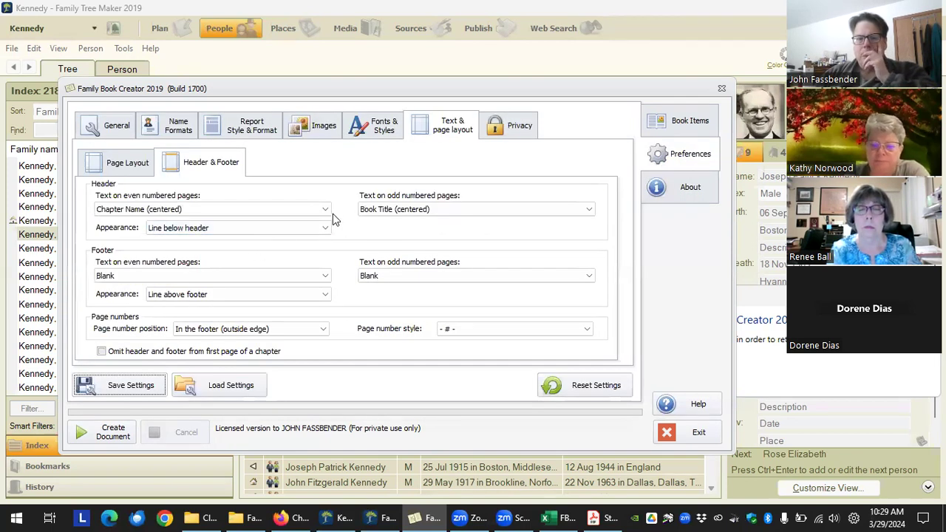
left_click(325, 210)
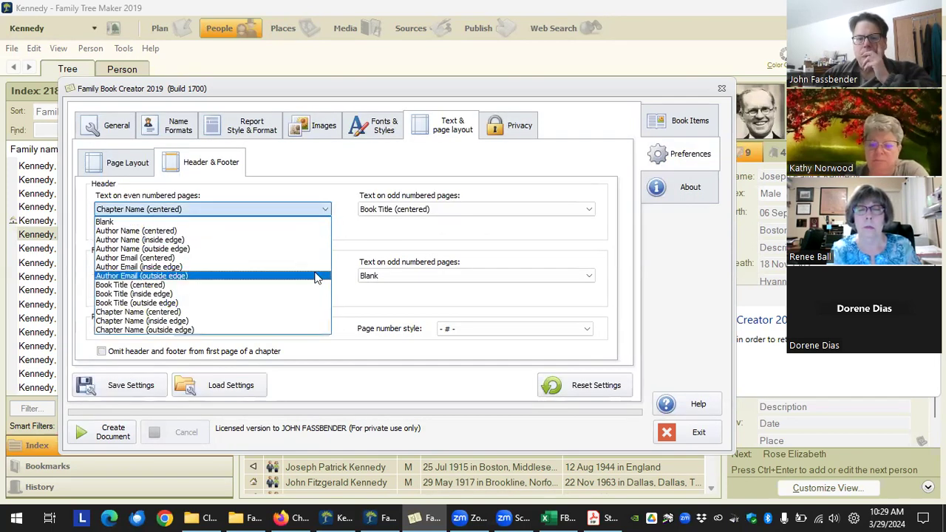
left_click(352, 227)
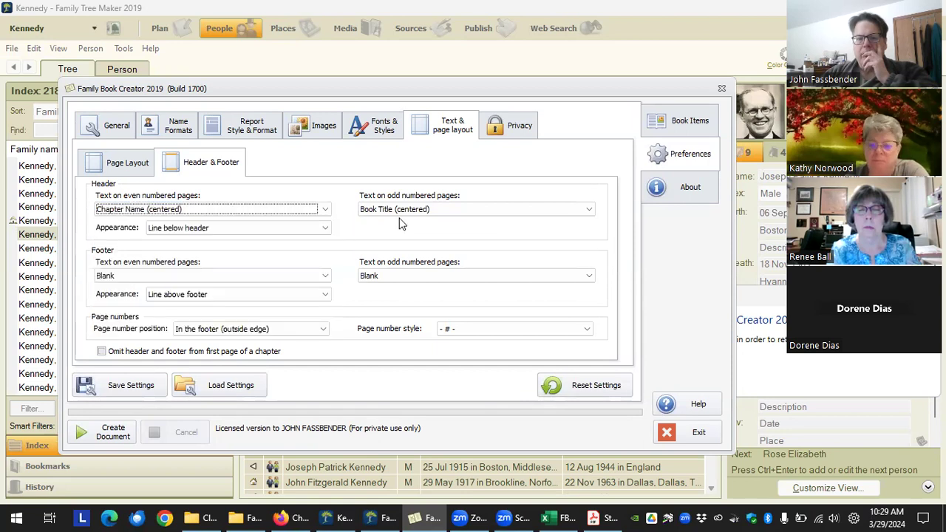
left_click(592, 208)
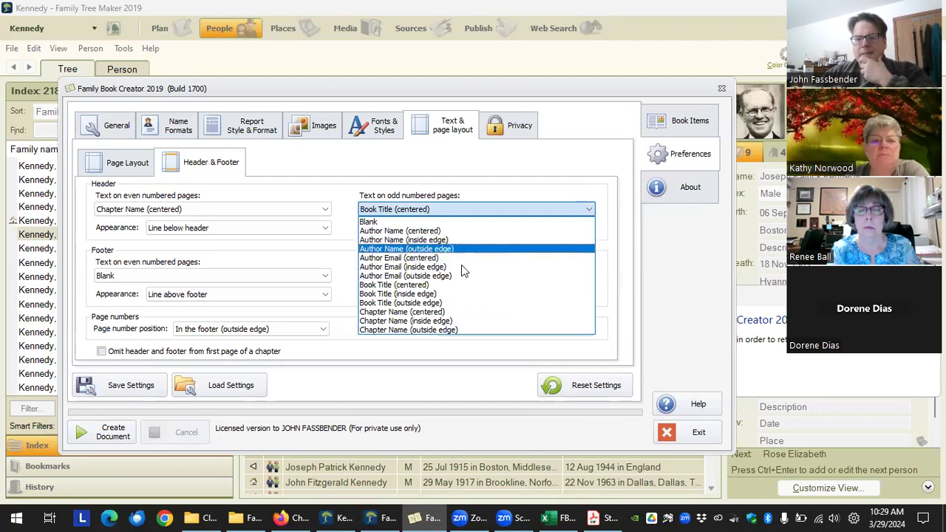
left_click(338, 186)
- Look over the header line appearance options unchanged, then bring up the Header no line.pdf sample
left_click(326, 229)
left_click(361, 237)
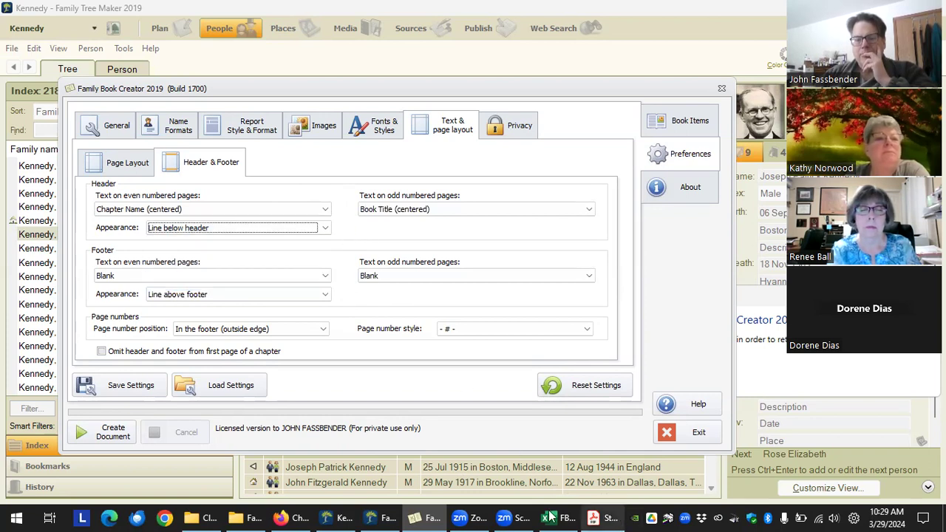
left_click(603, 518)
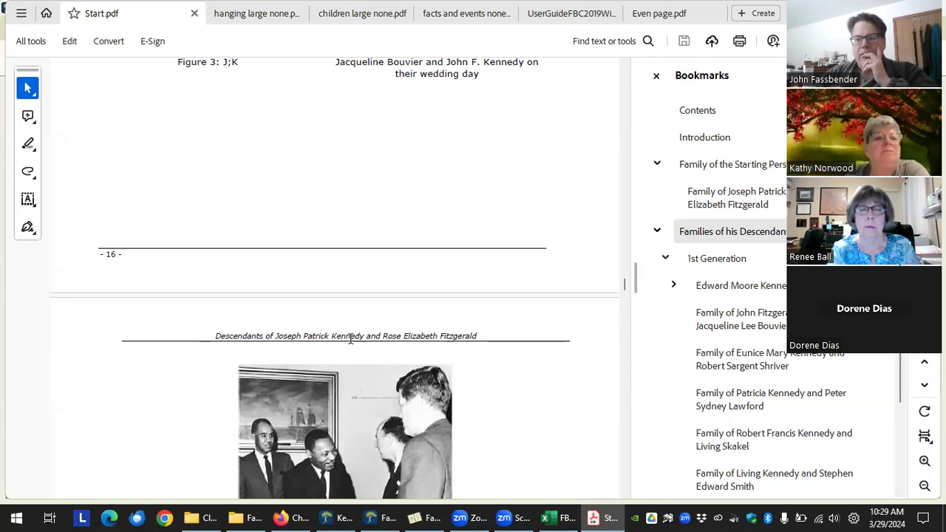
left_click(432, 518)
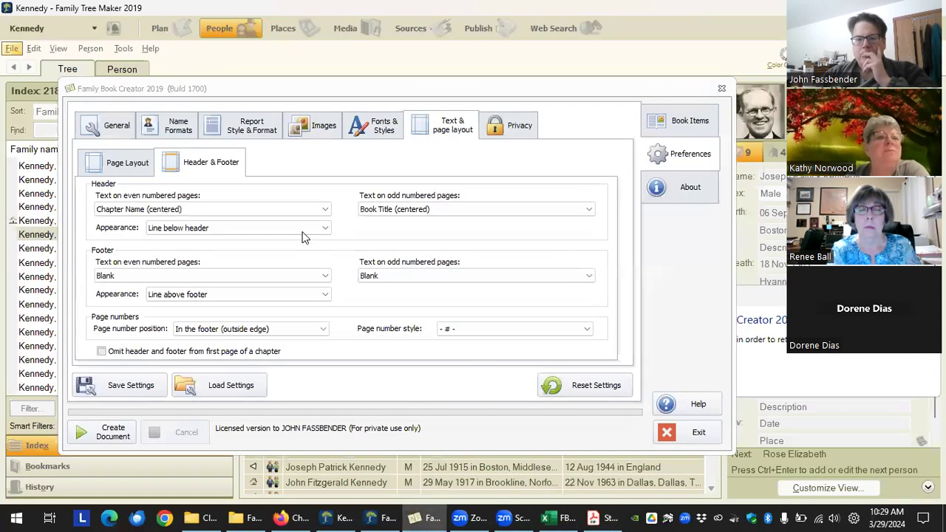
left_click(314, 227)
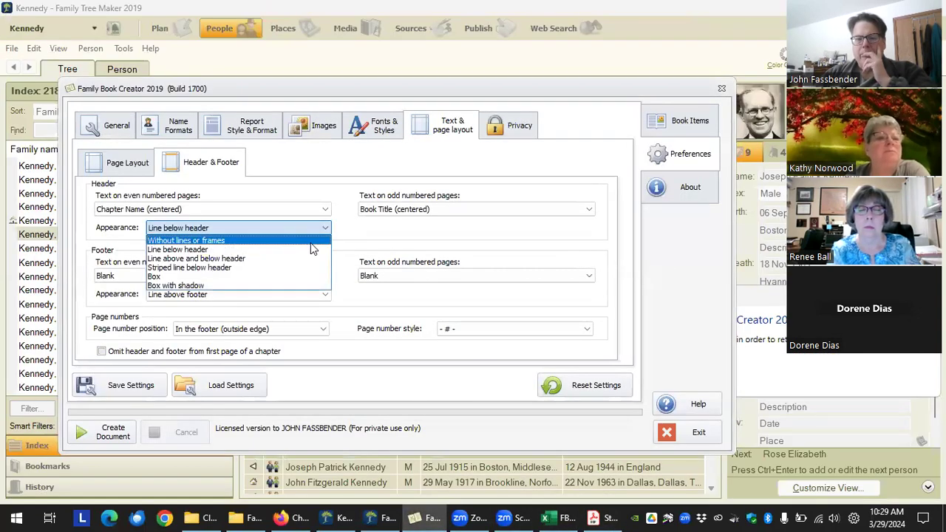
left_click(373, 242)
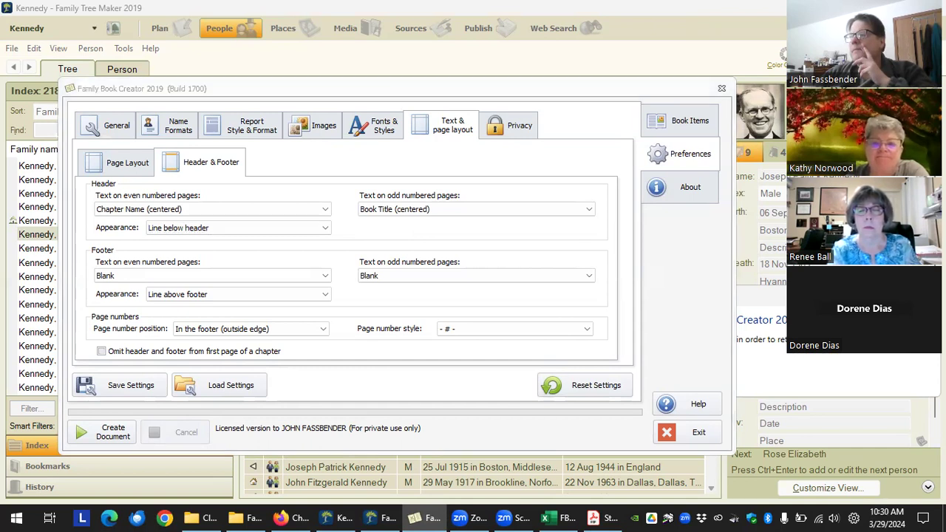
key("alt+Tab")
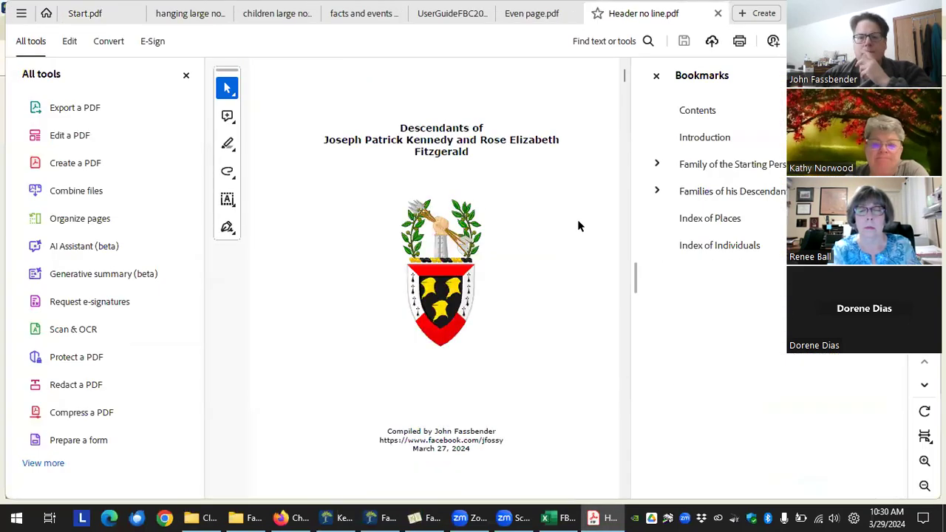
- View the no-line sample's Family of the Starting Person header and recheck the appearance choices
left_click(747, 165)
scroll(520, 235, "up", 3)
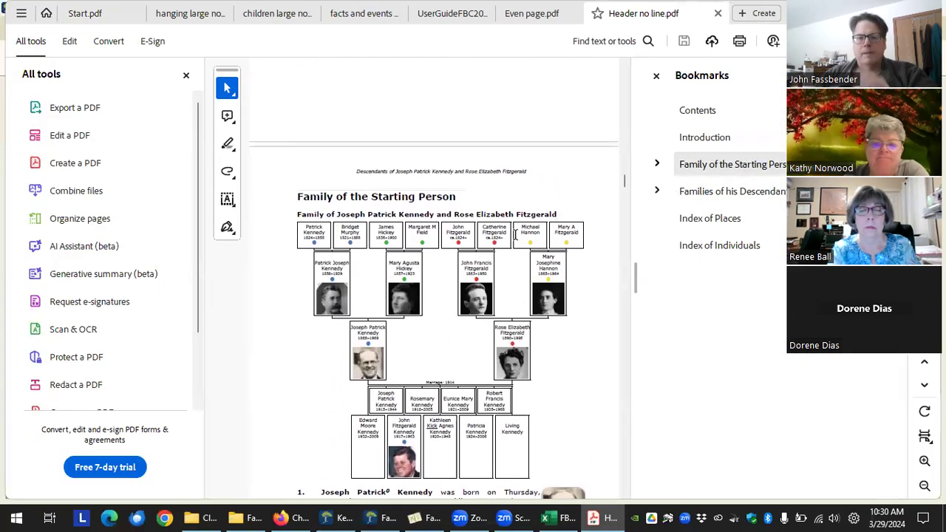
left_click(186, 75)
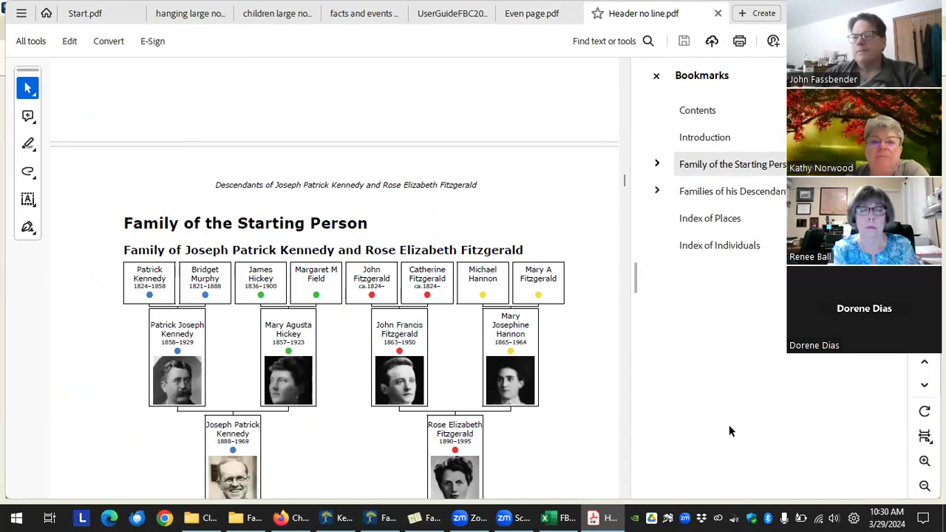
left_click(427, 518)
left_click(325, 229)
left_click(331, 234)
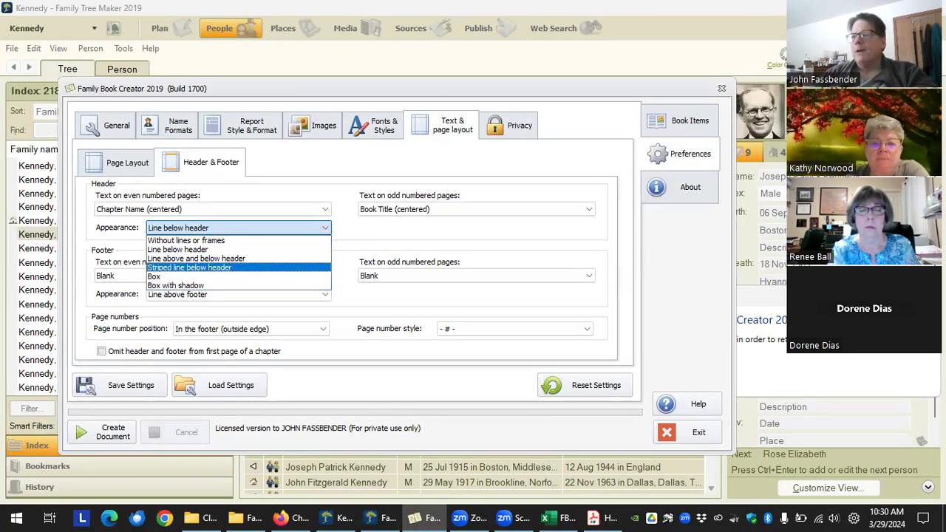
left_click(200, 517)
- View the sample header with lines above and below on the Family of the Starting Person page
left_click(600, 518)
left_click(614, 14)
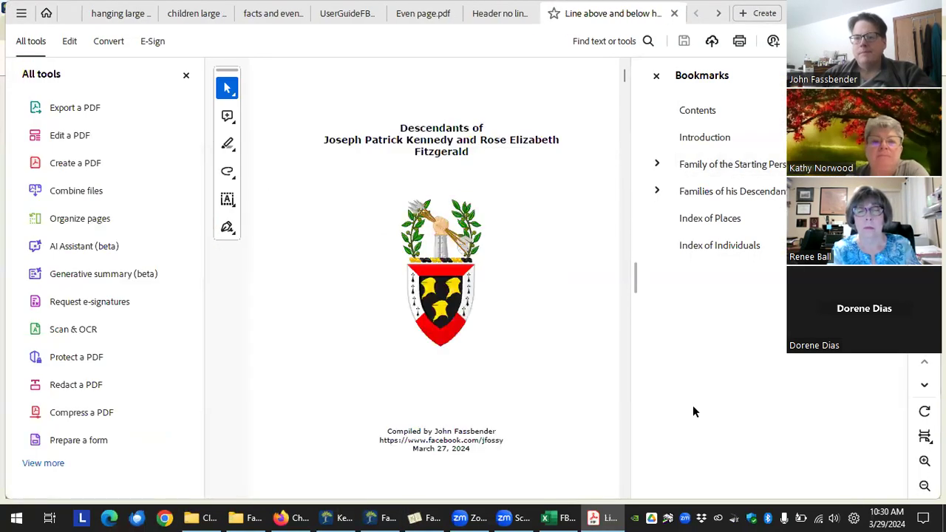
left_click(724, 165)
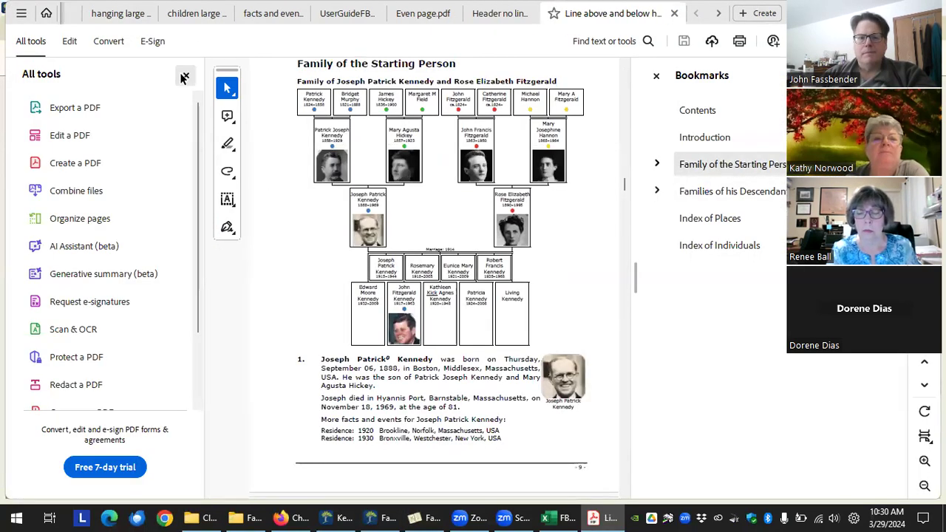
left_click(186, 74)
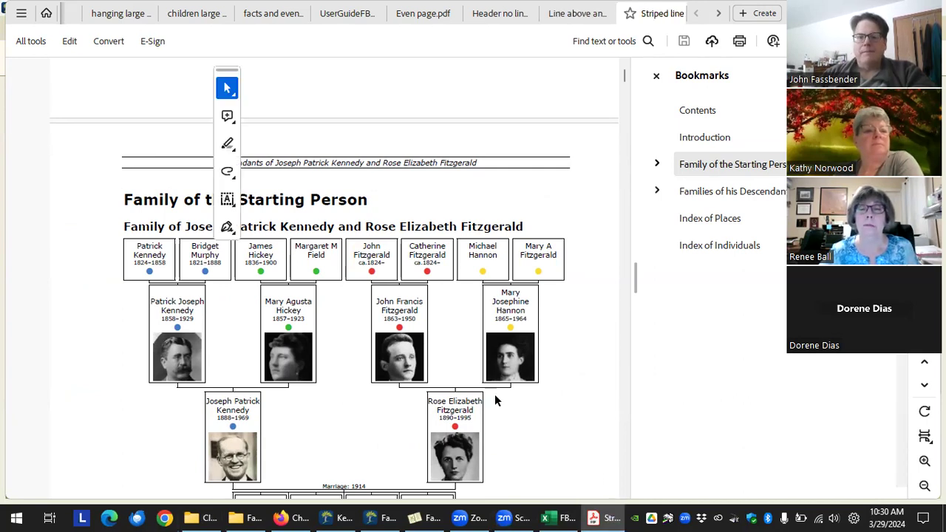
left_click(185, 75)
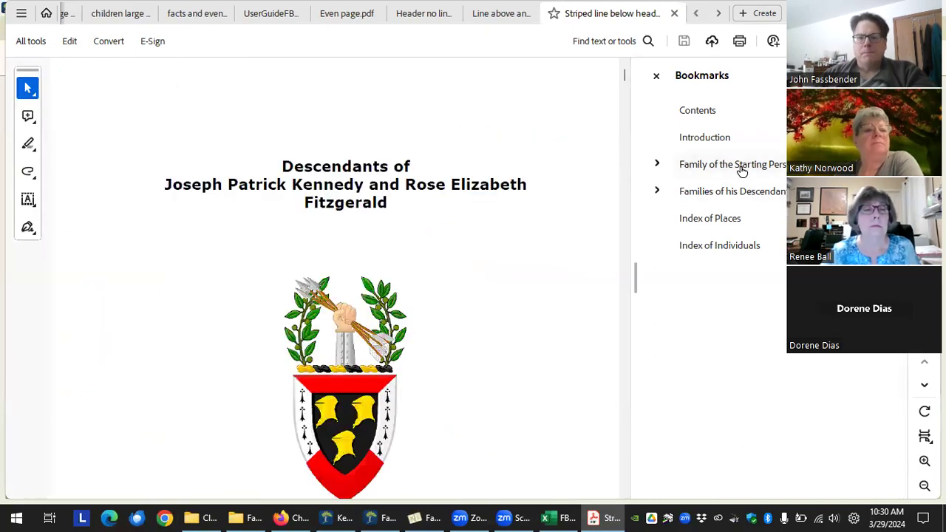
left_click(736, 165)
scroll(521, 214, "up", 3)
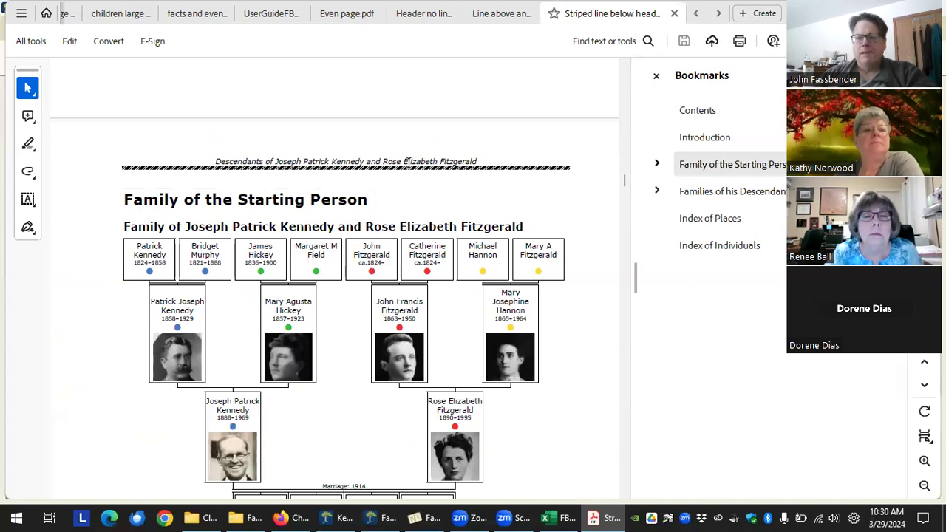
- Compare the Box.pdf and Box with shadow.pdf headers on the Family of the Starting Person page
left_click(200, 518)
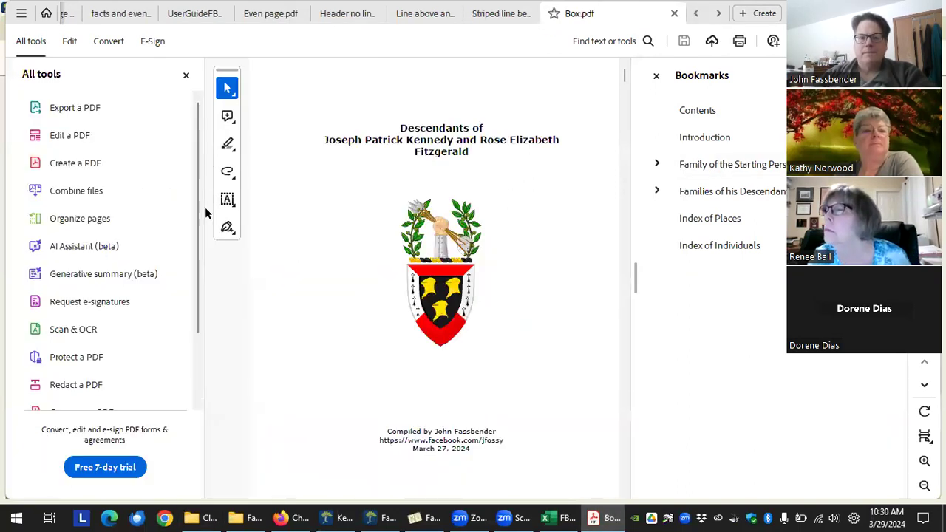
left_click(186, 76)
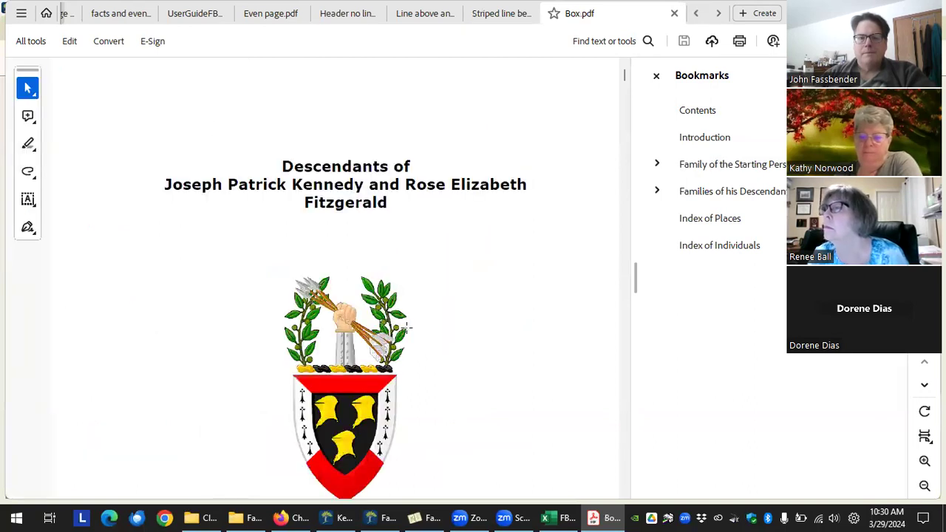
left_click(710, 166)
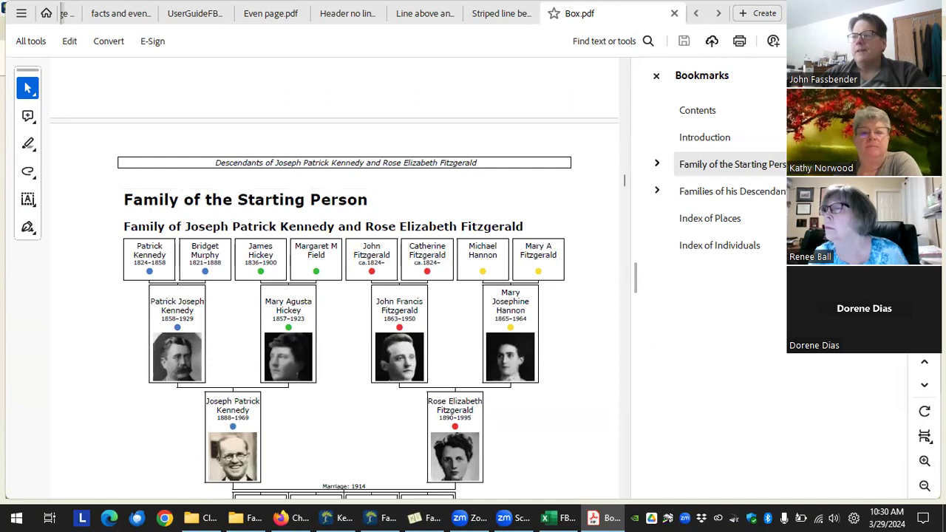
left_click(200, 518)
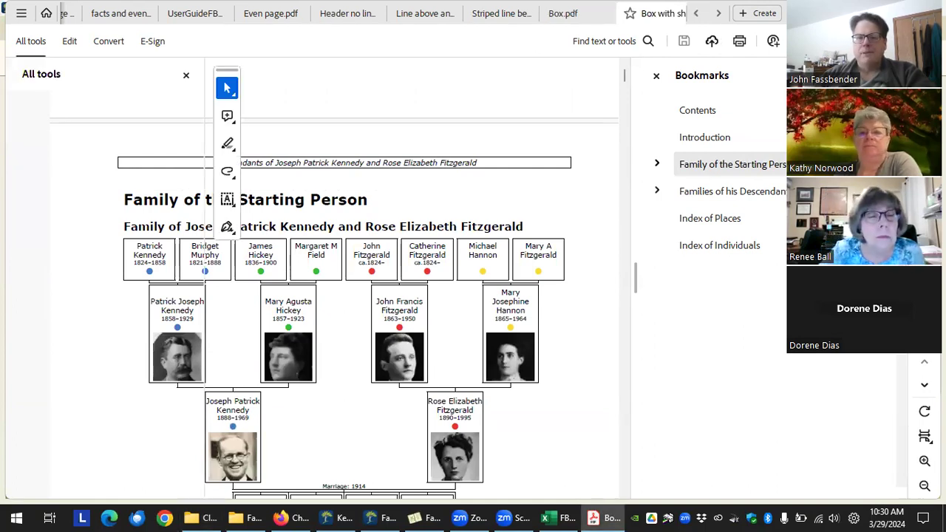
left_click(184, 76)
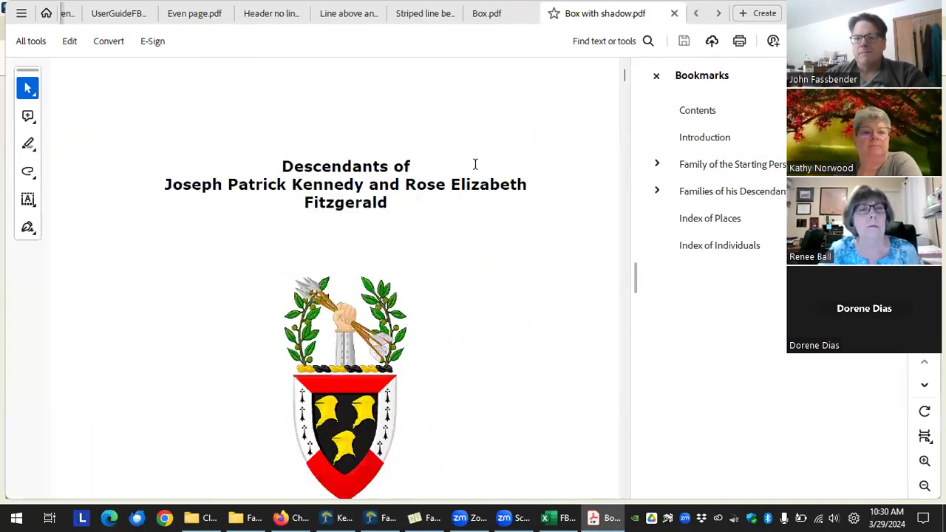
left_click(739, 164)
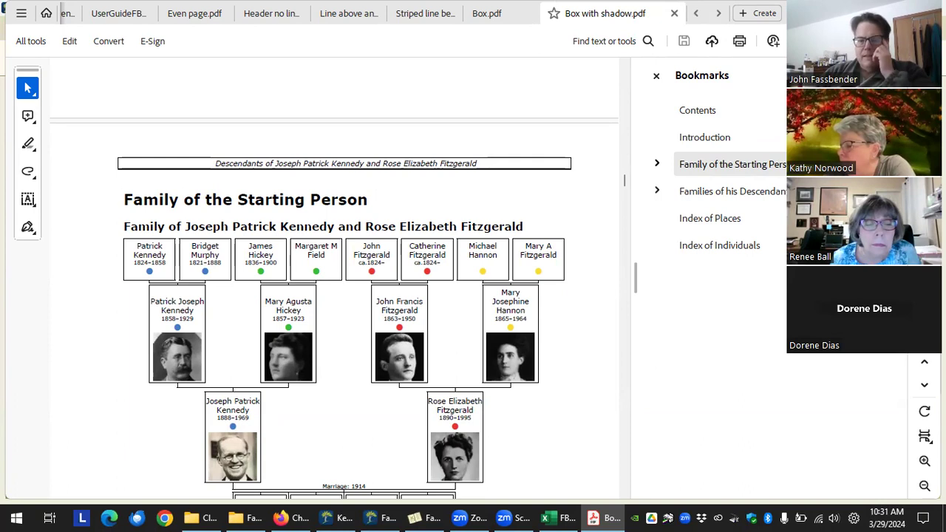
- Try Author Name (centered) for the even-page header, then restore Chapter Name (centered)
left_click(427, 518)
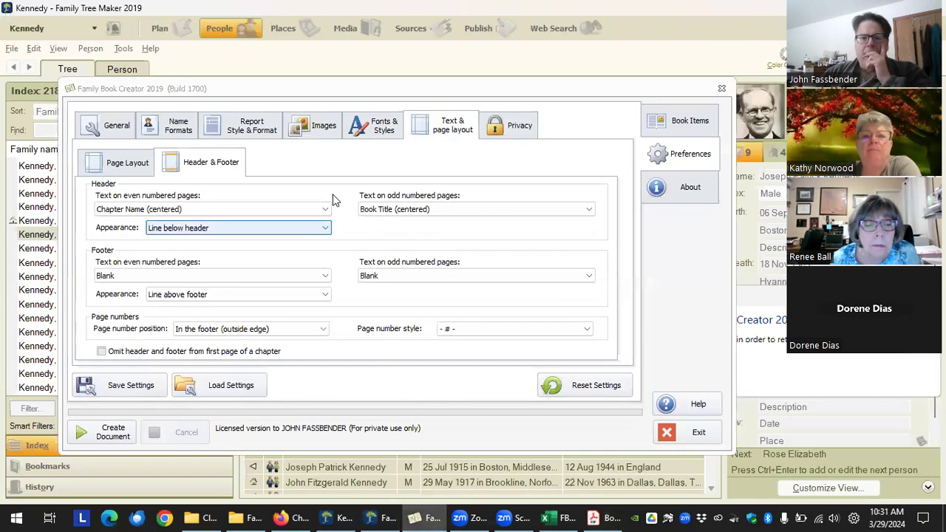
left_click(325, 210)
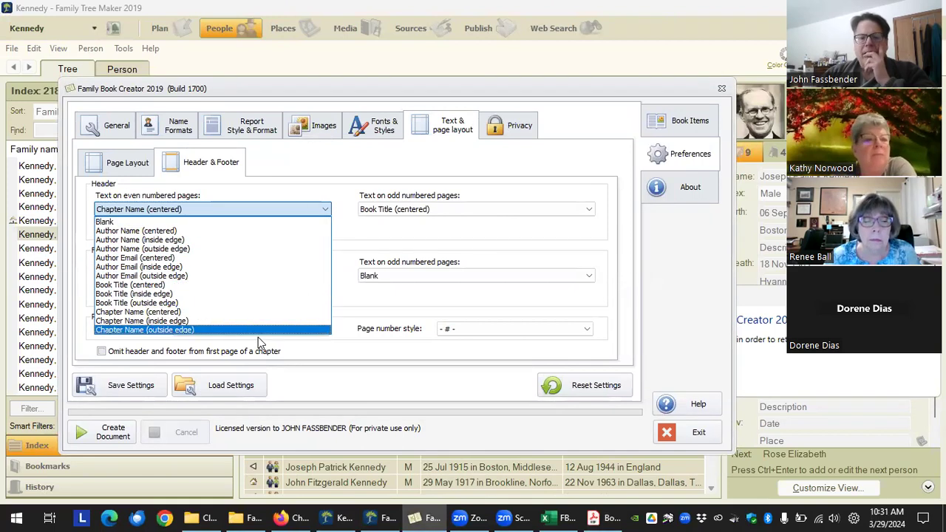
left_click(345, 248)
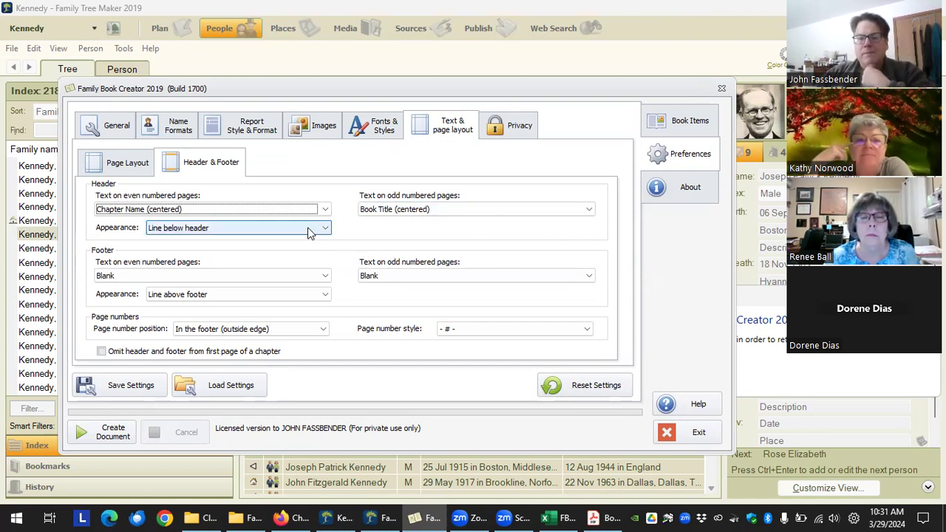
left_click(327, 279)
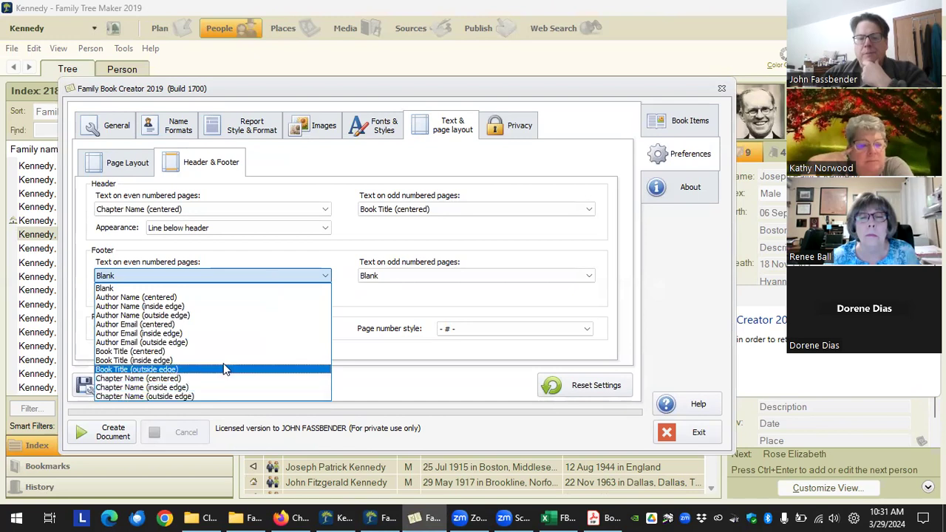
left_click(345, 304)
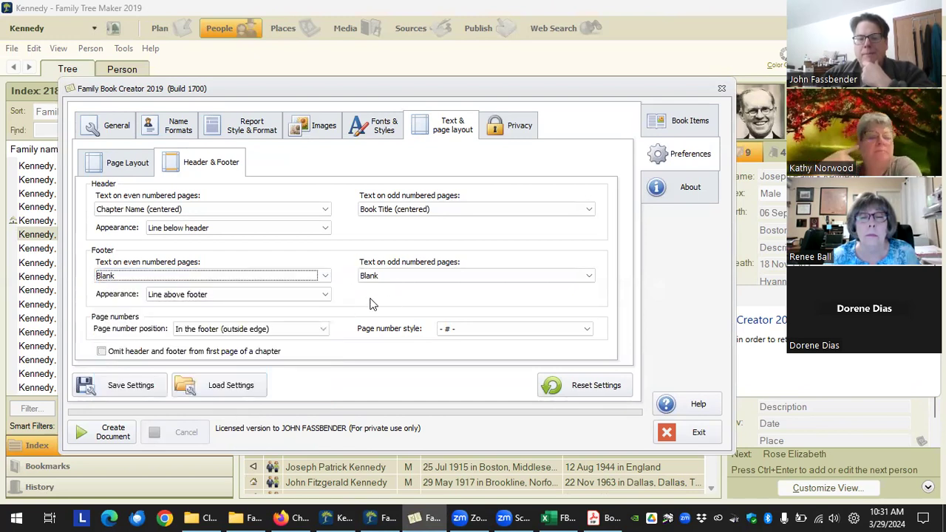
left_click(326, 209)
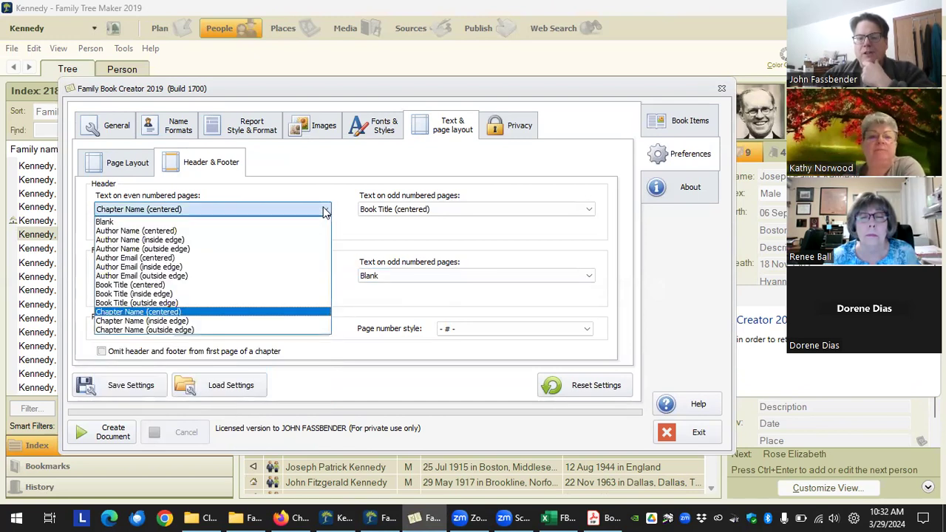
left_click(259, 231)
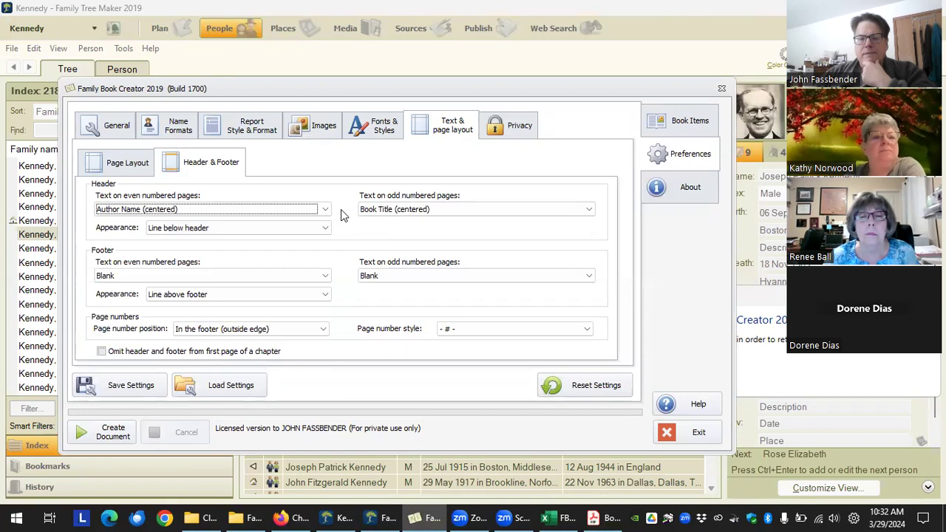
left_click(324, 210)
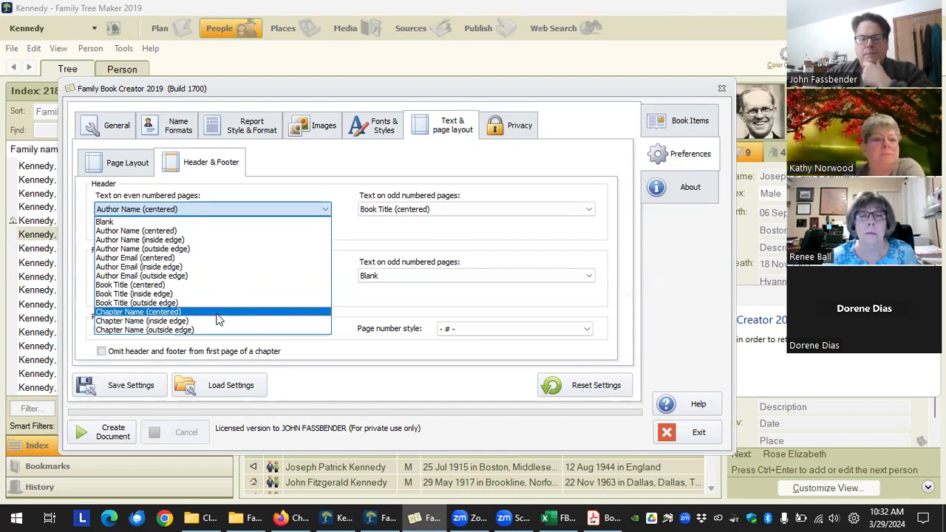
left_click(220, 313)
- Set the even-page footer to Author Name and the odd-page footer to Author Email, both inside edge
left_click(326, 277)
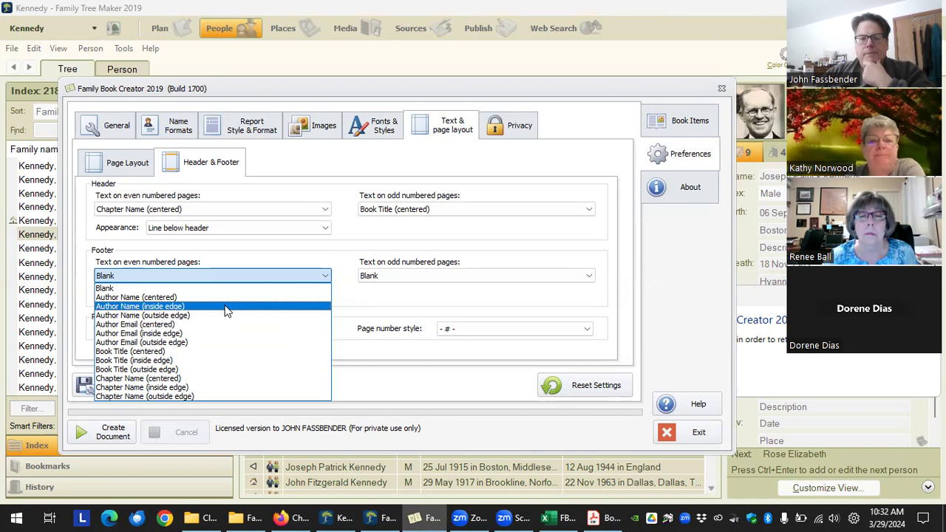
left_click(227, 311)
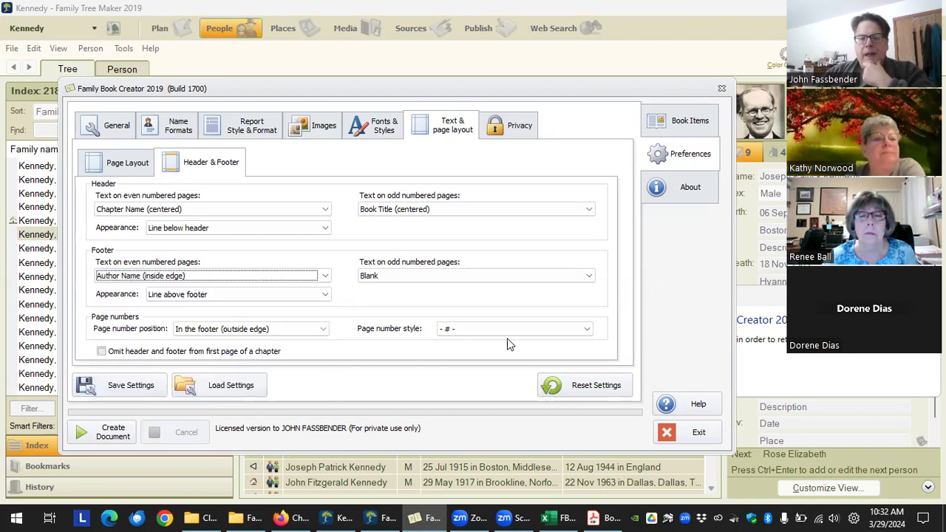
left_click(590, 275)
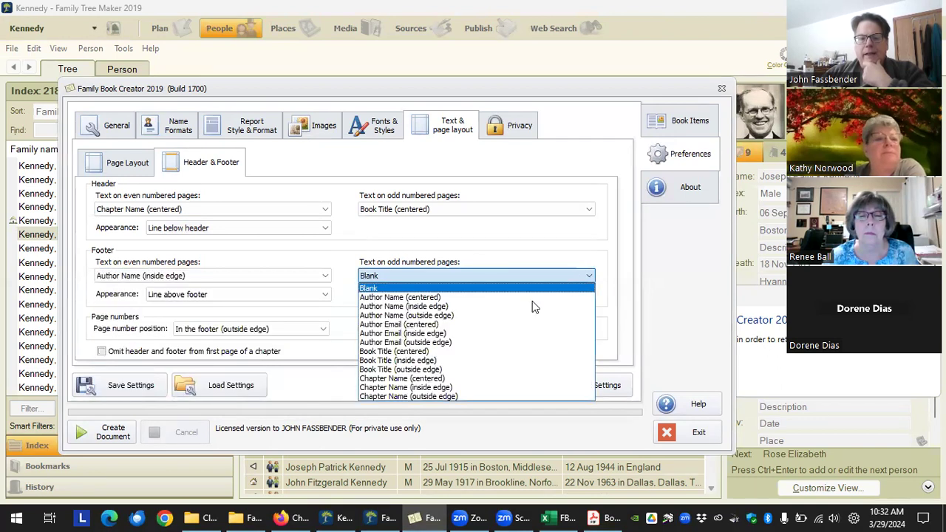
left_click(476, 333)
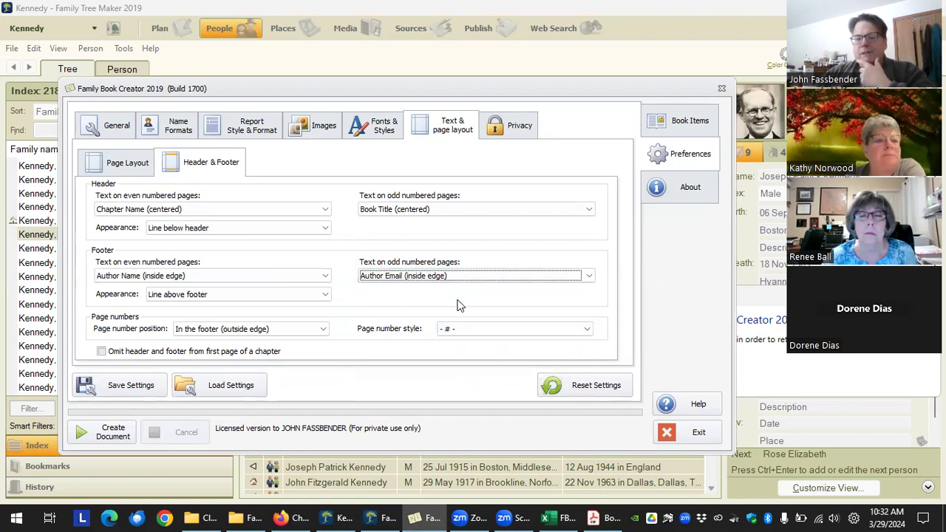
- Keep page numbers at the footer's outside edge in the - # - style
left_click(326, 332)
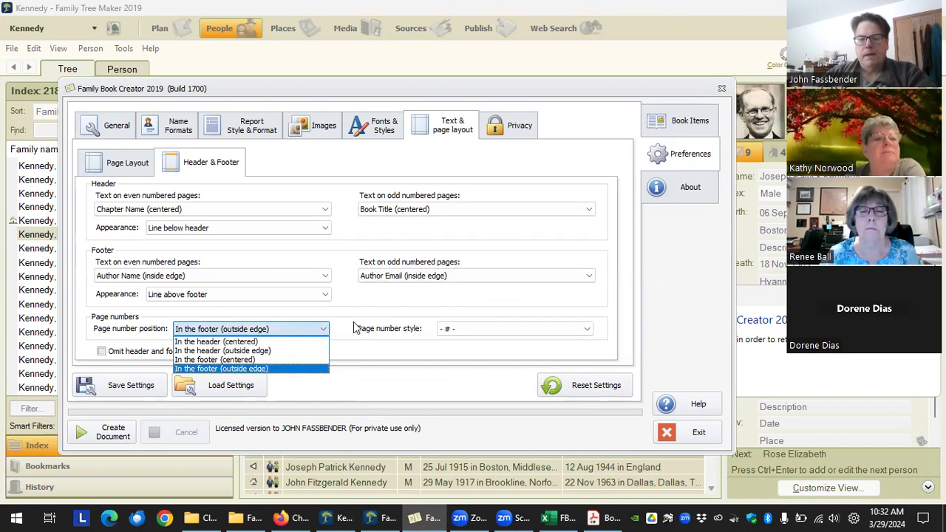
left_click(350, 323)
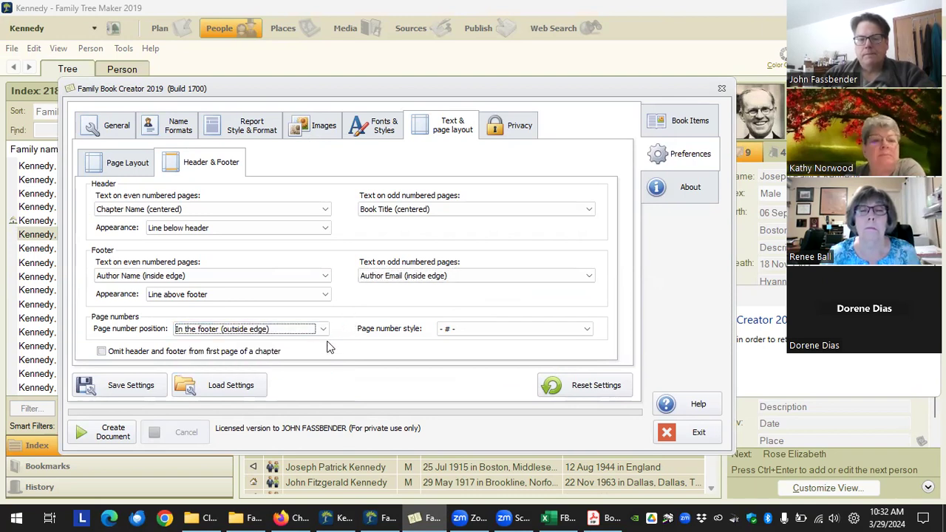
left_click(323, 330)
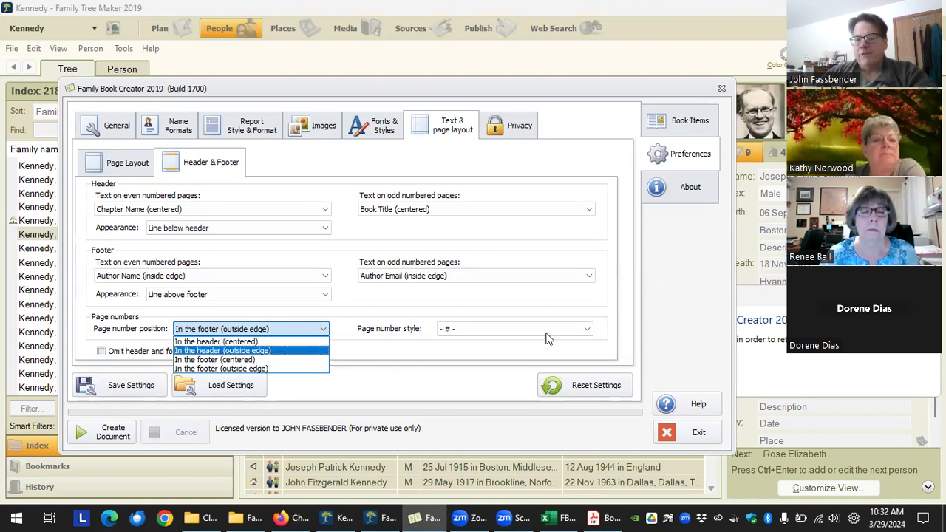
left_click(588, 332)
left_click(584, 331)
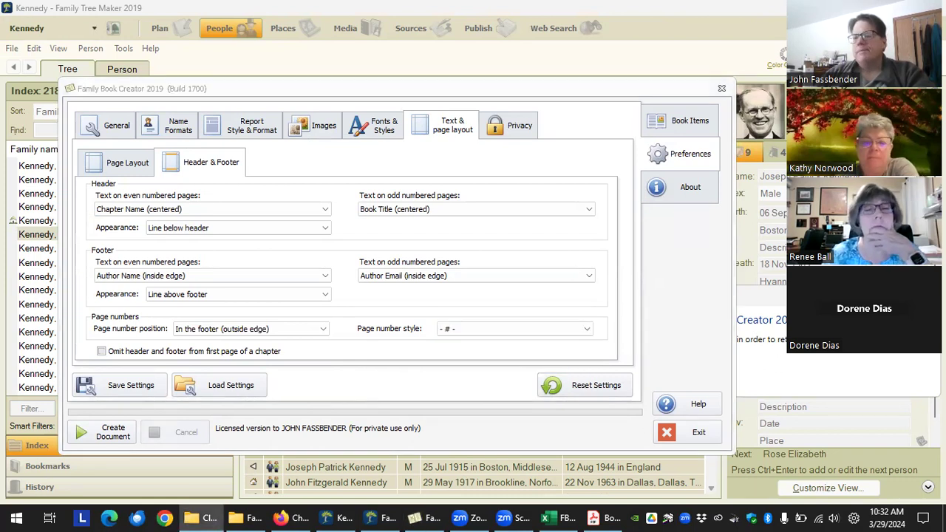
left_click(594, 517)
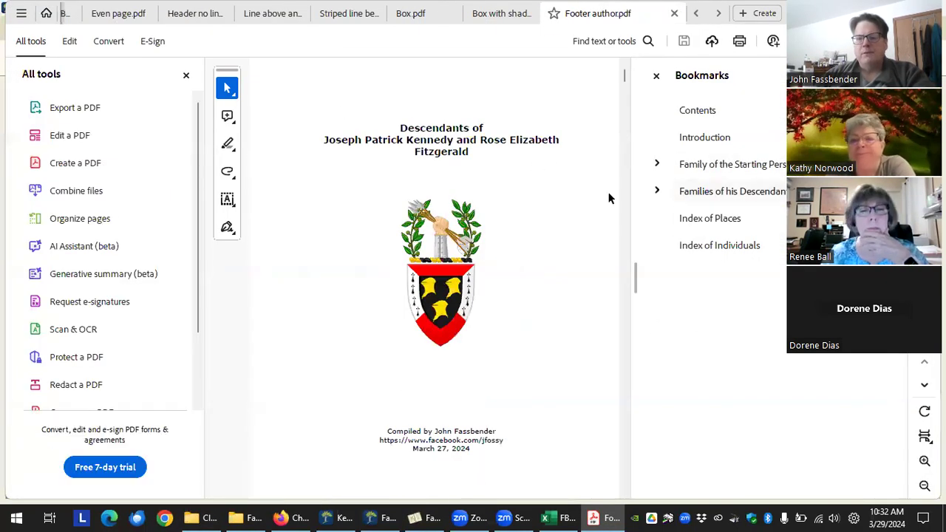
- Check the Footer author.pdf footer's author name and page number - 9 - on the Family of the Starting Person page
left_click(703, 169)
scroll(502, 336, "down", 2)
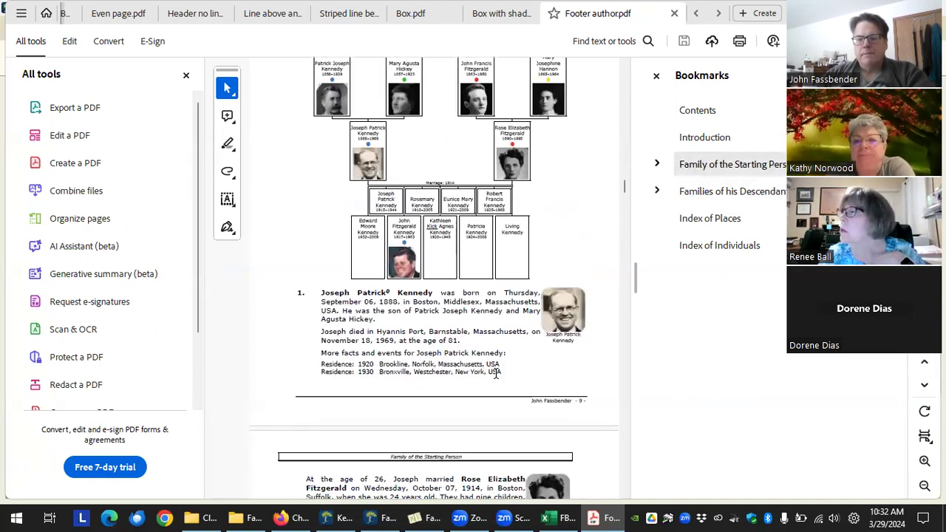
scroll(528, 408, "up", 5)
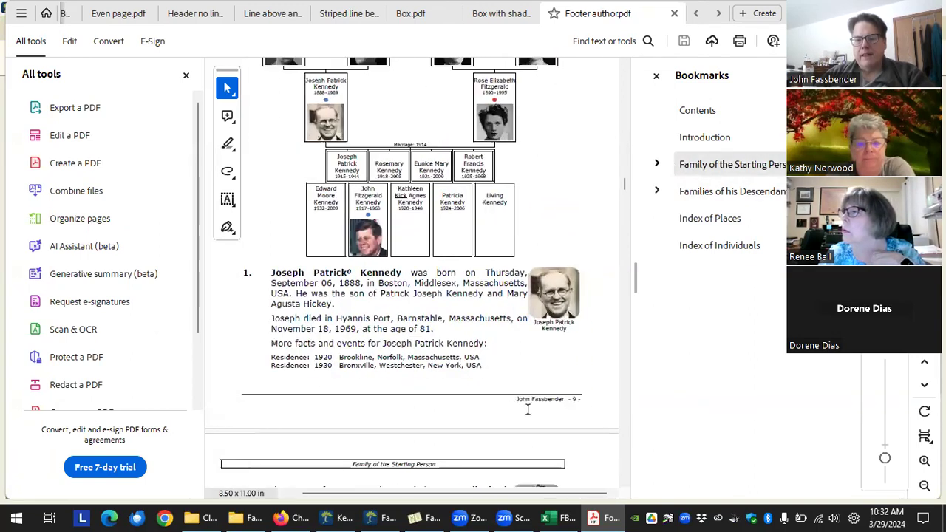
left_click(185, 75)
left_click_drag(472, 499, 500, 488)
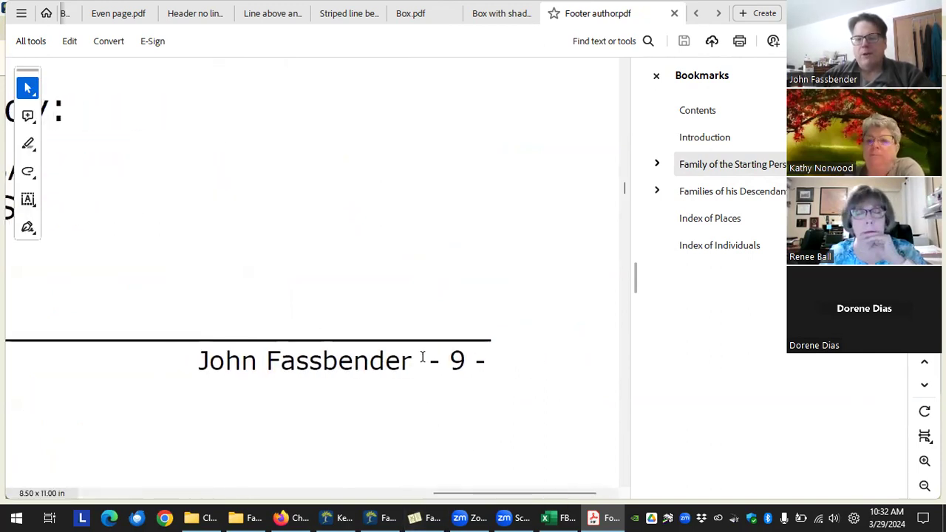
left_click_drag(430, 360, 485, 370)
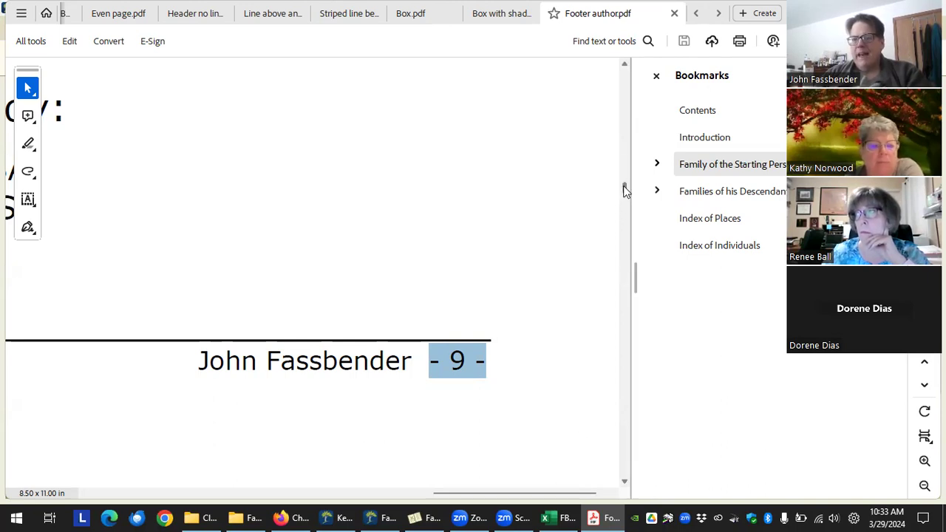
- Jump to the sample's Contents page and look it over
left_click(698, 112)
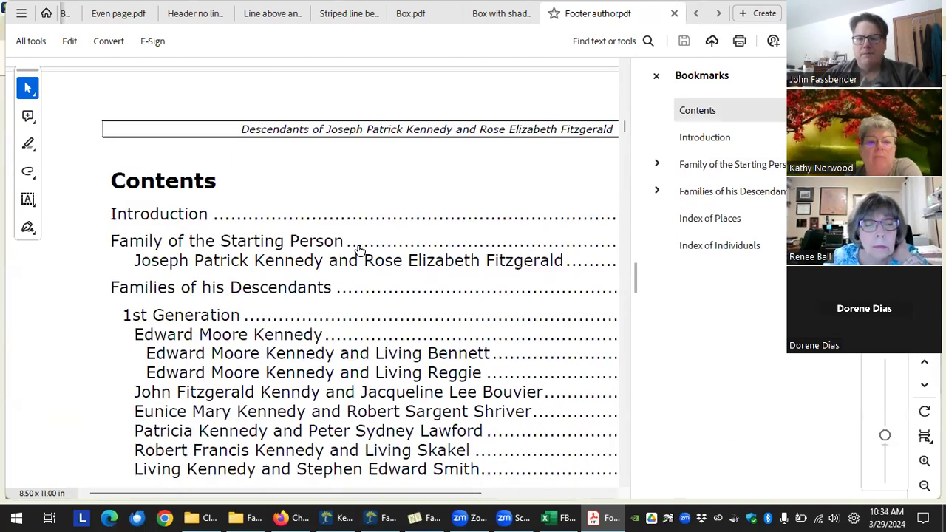
scroll(357, 247, "down", 2)
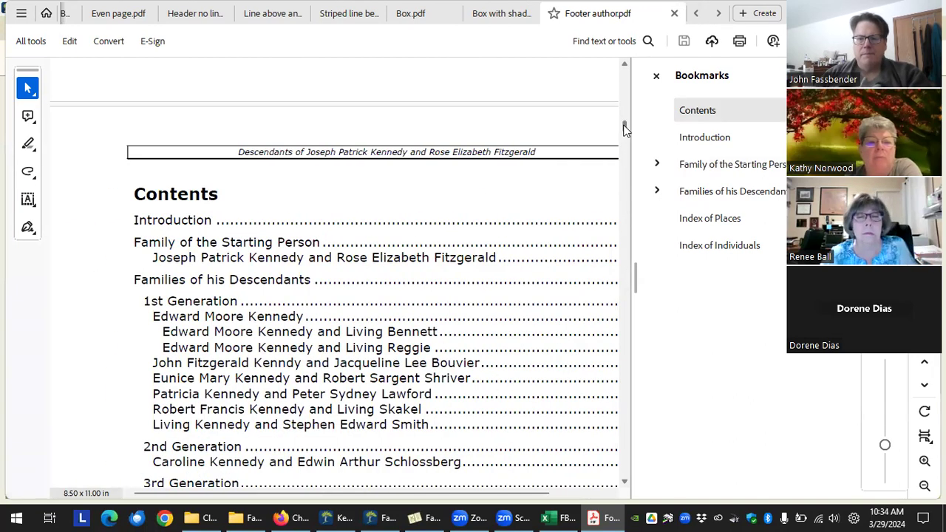
scroll(623, 286, "up", 2)
- Return to Book Items and show the Title page text with the Compiled by <Author.Name> line
left_click(425, 518)
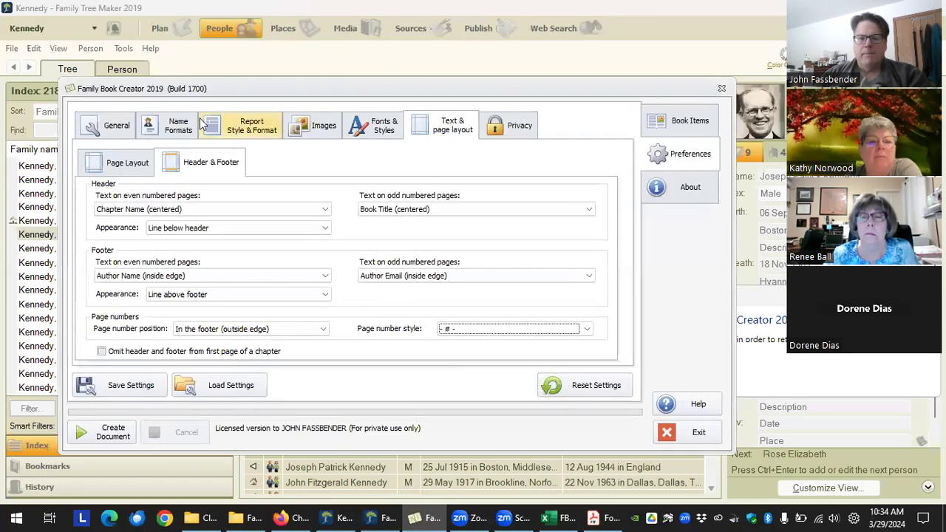
left_click(118, 126)
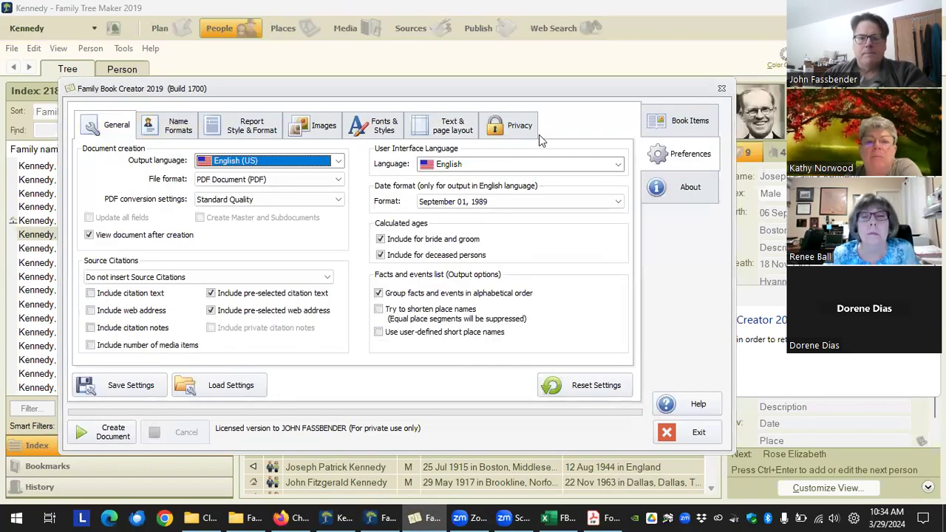
left_click(659, 122)
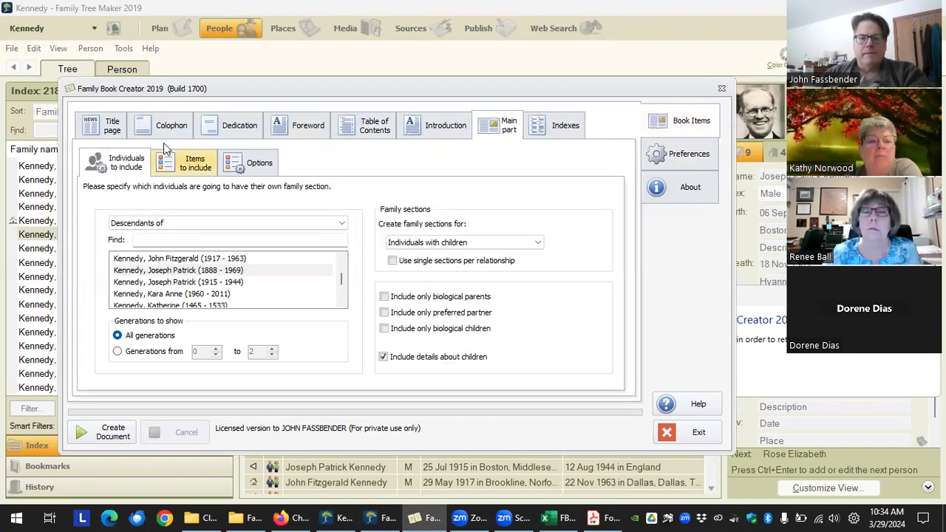
left_click(115, 124)
scroll(438, 272, "up", 10)
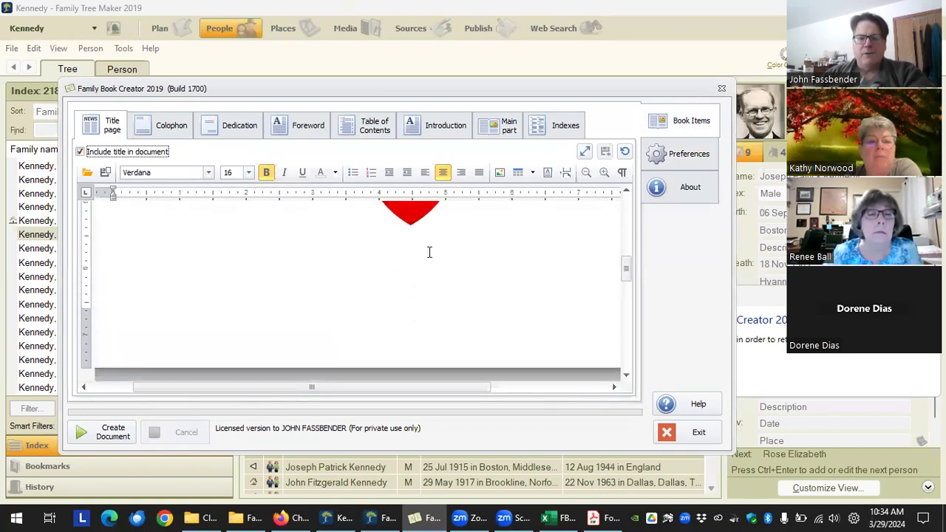
scroll(428, 254, "down", 10)
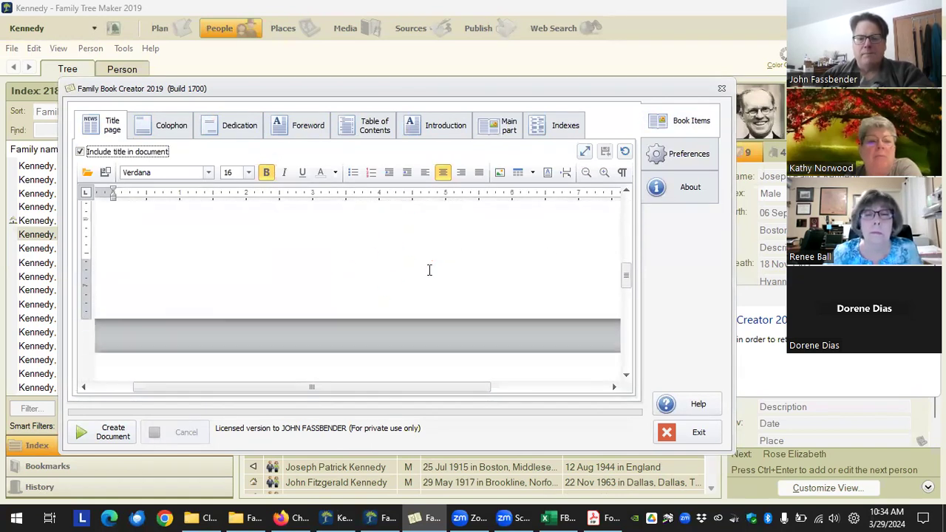
scroll(429, 273, "up", 2)
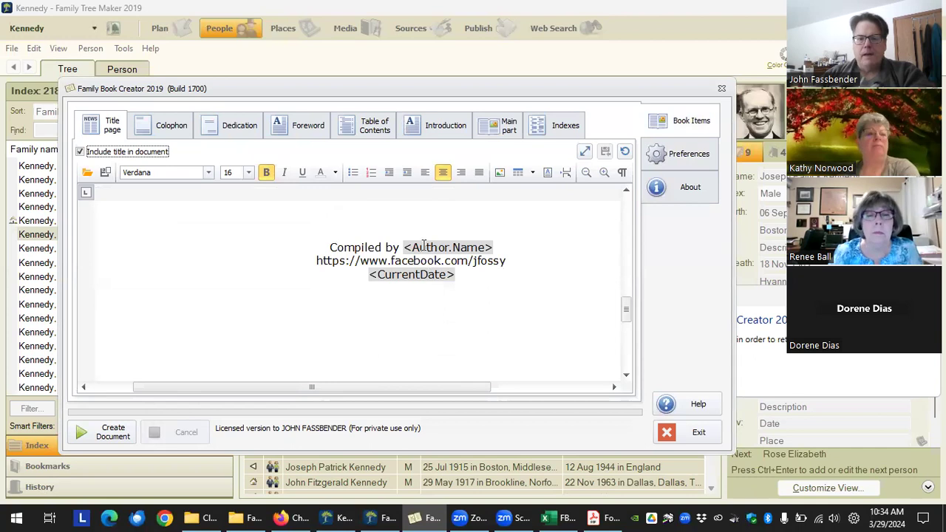
- Replace the <Author.Name> placeholder with a compiler's full name and quoted nickname
left_click(407, 246)
left_click_drag(407, 246, 496, 245)
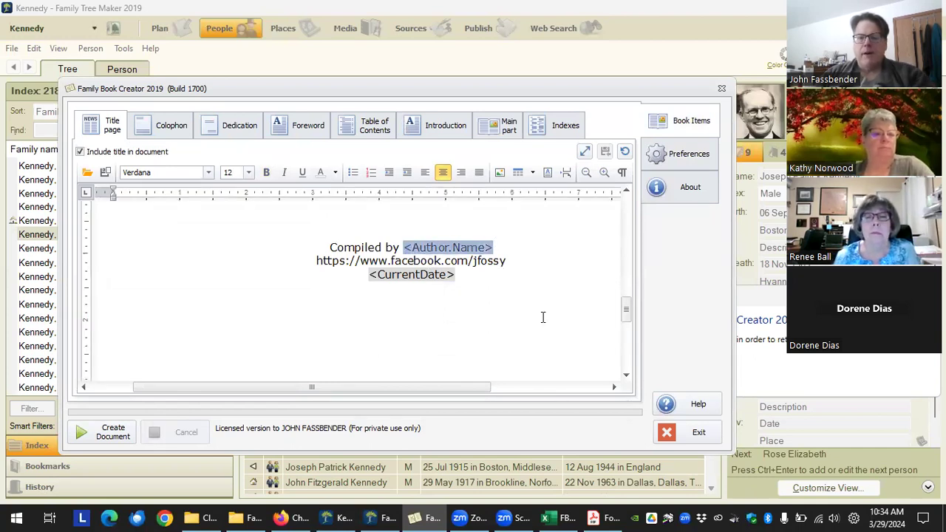
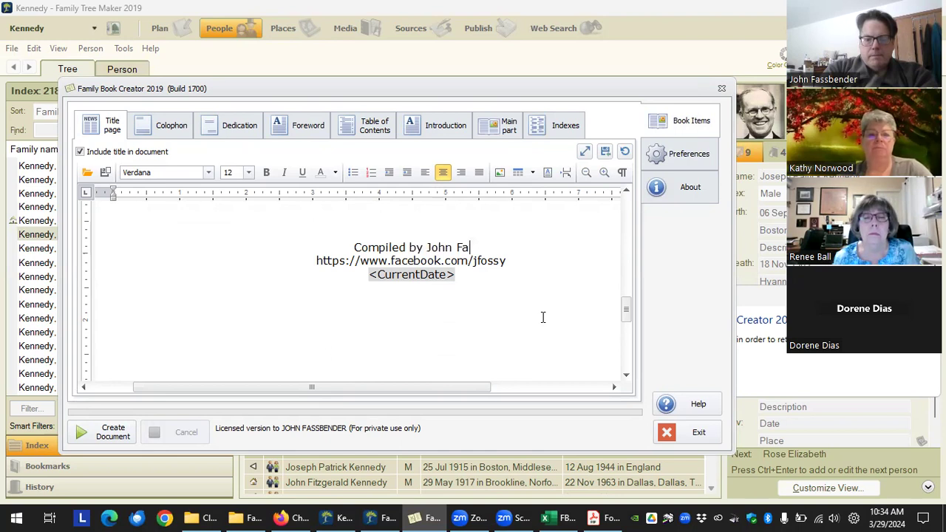
type("ender")
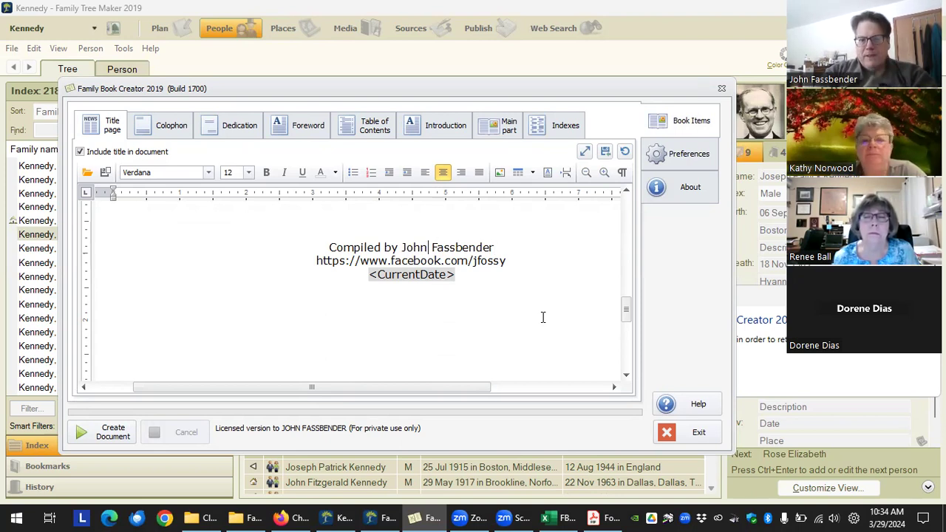
key("BackSpace")
key("BackSpace")
key("BackSpace")
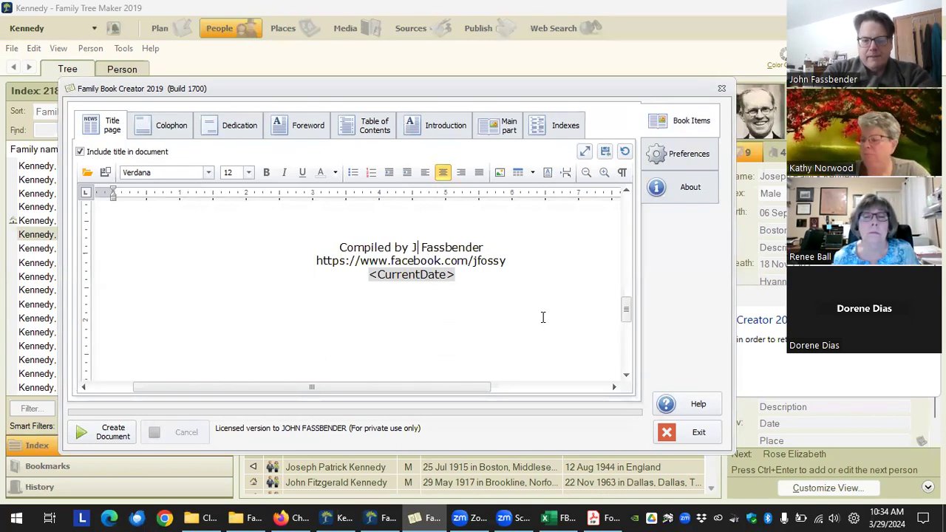
type("ohn '")
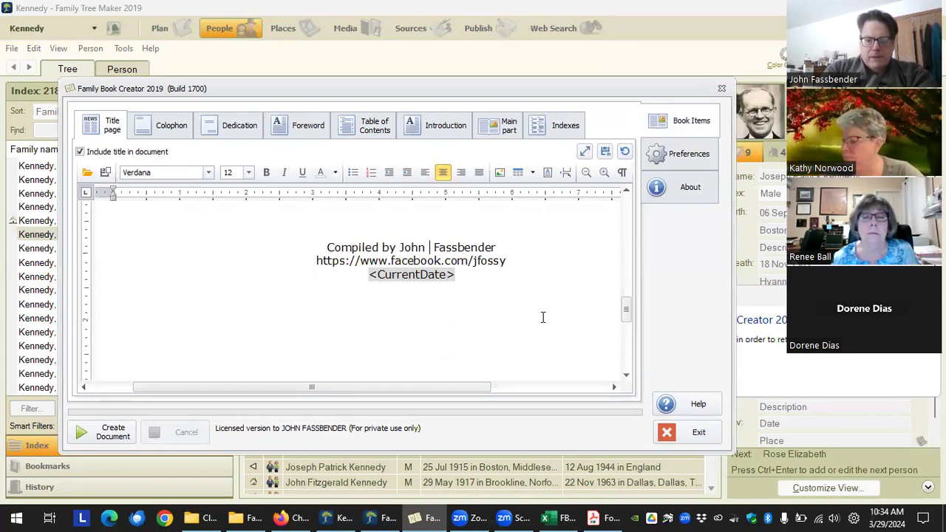
type("Jack'")
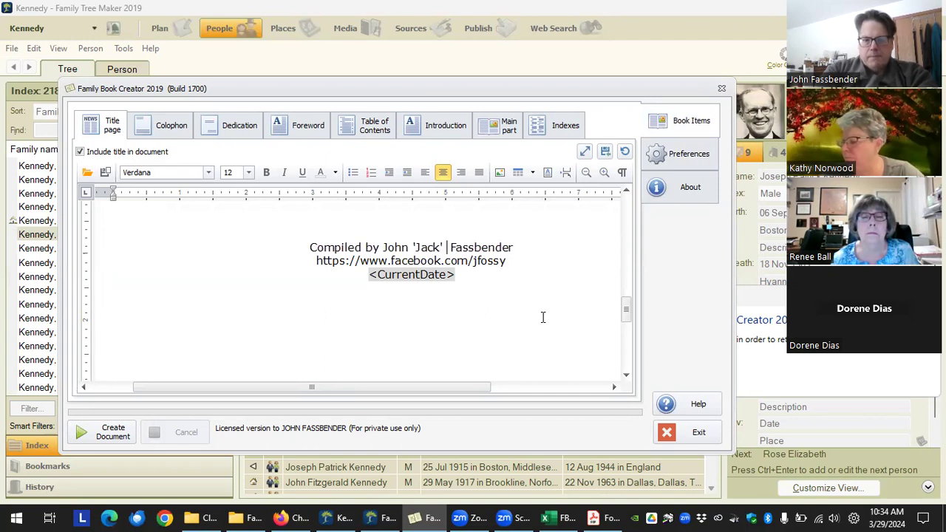
key("BackSpace")
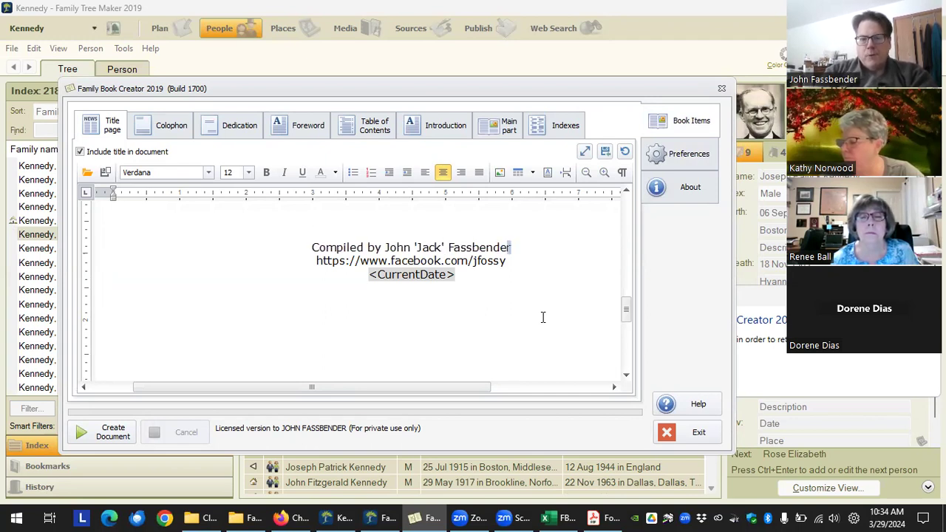
- Retype the compiler's name, ending it with the maiden name in parentheses
key("shift+Left")
key("shift+Left")
key("shift+Left")
key("shift+Left")
key("shift+Left")
key("shift+Left")
key("shift+Left")
key("shift+Left")
key("shift+Left")
key("shift+Left")
key("shift+Left")
key("shift+Left")
key("shift+Left")
key("shift+Left")
key("shift+Left")
key("shift+Left")
key("shift+Left")
key("shift+Left")
key("shift+Left")
key("shift+Left")
type("Math")
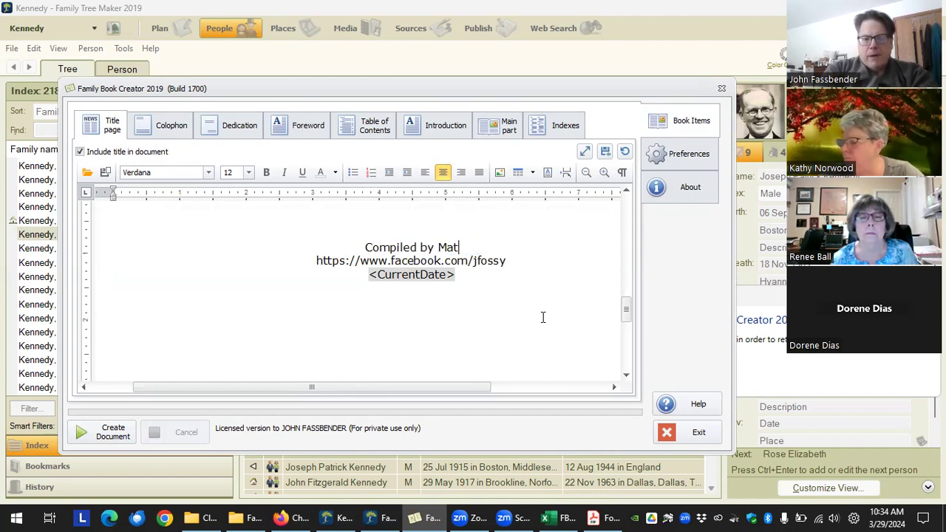
key("BackSpace")
key("BackSpace")
key("BackSpace")
type("ry")
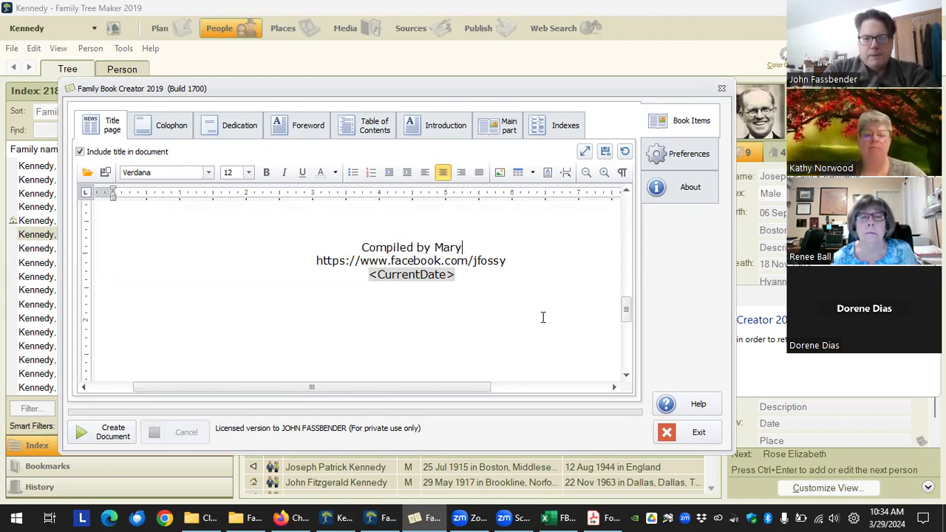
type(" Smith n")
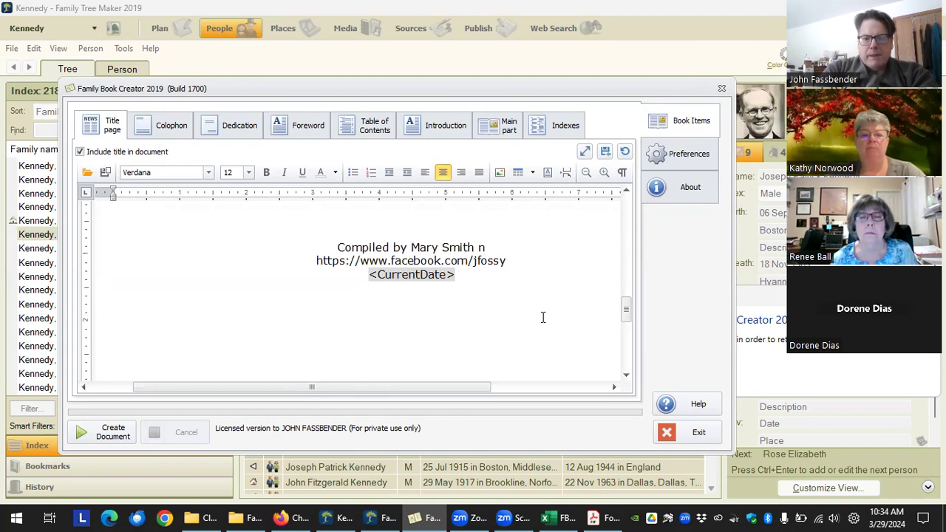
type("ee Jones")
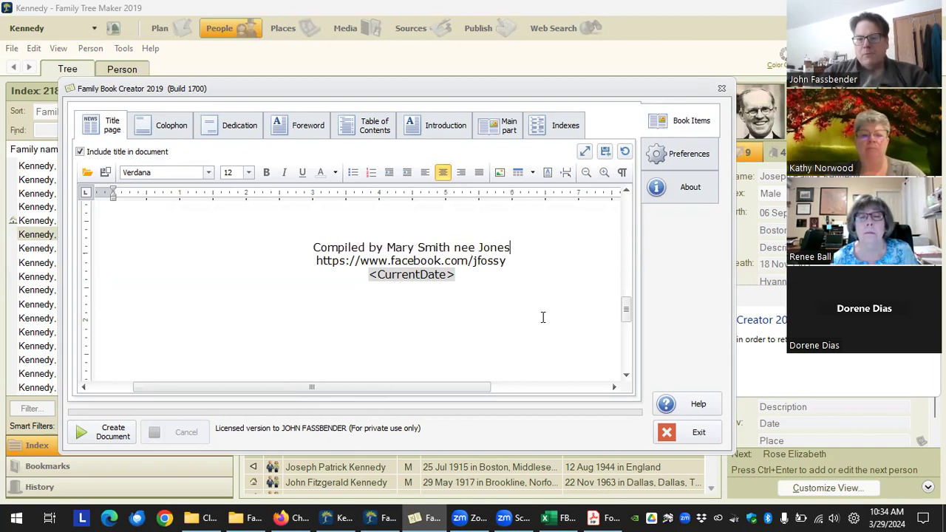
key("BackSpace")
key("BackSpace")
key("BackSpace")
key("BackSpace")
key("BackSpace")
key("BackSpace")
key("BackSpace")
key("BackSpace")
key("BackSpace")
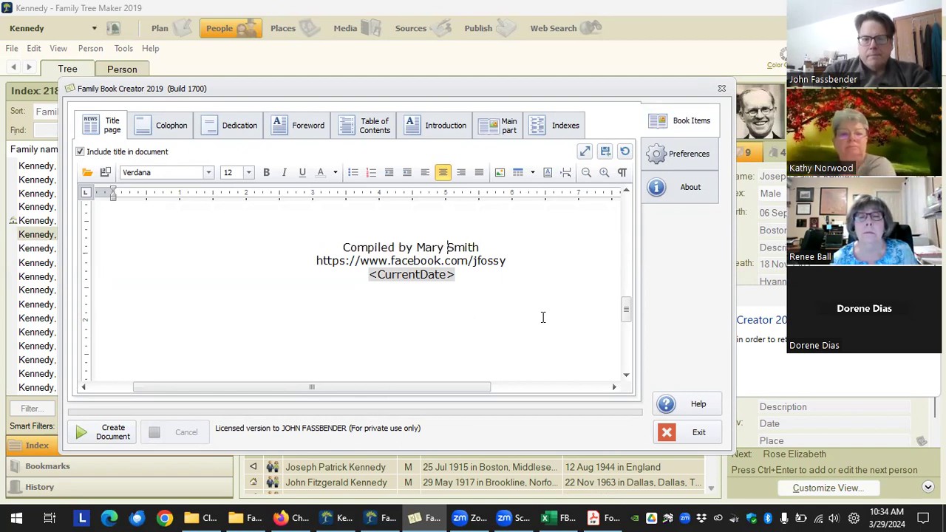
type("(Jones)")
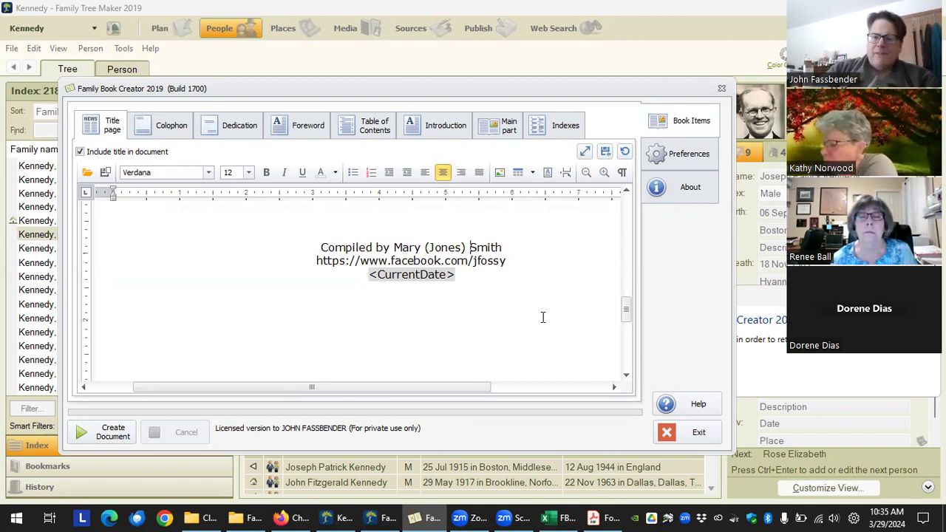
- Reopen Header & Footer preferences and review the header and footer text choices, leaving Author Name (inside edge) footers
left_click(692, 154)
left_click(453, 127)
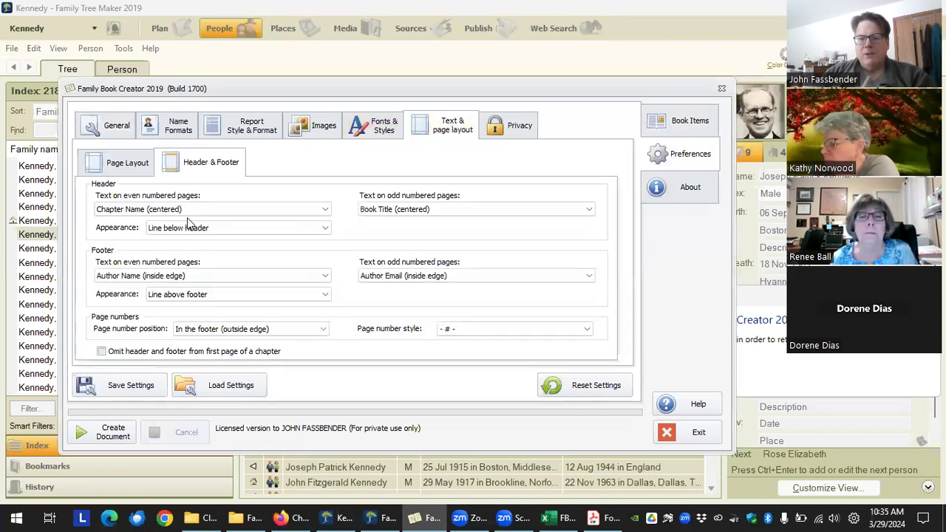
left_click(327, 210)
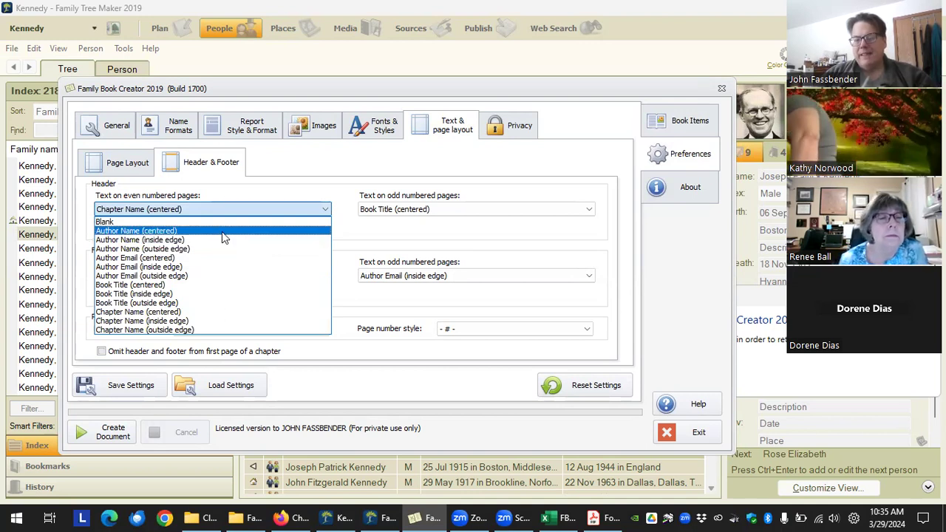
left_click(566, 244)
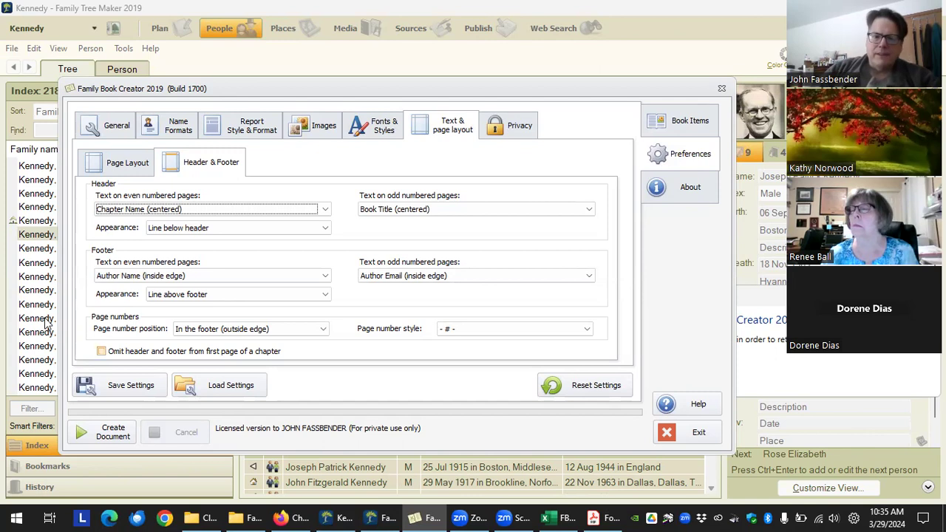
left_click(323, 276)
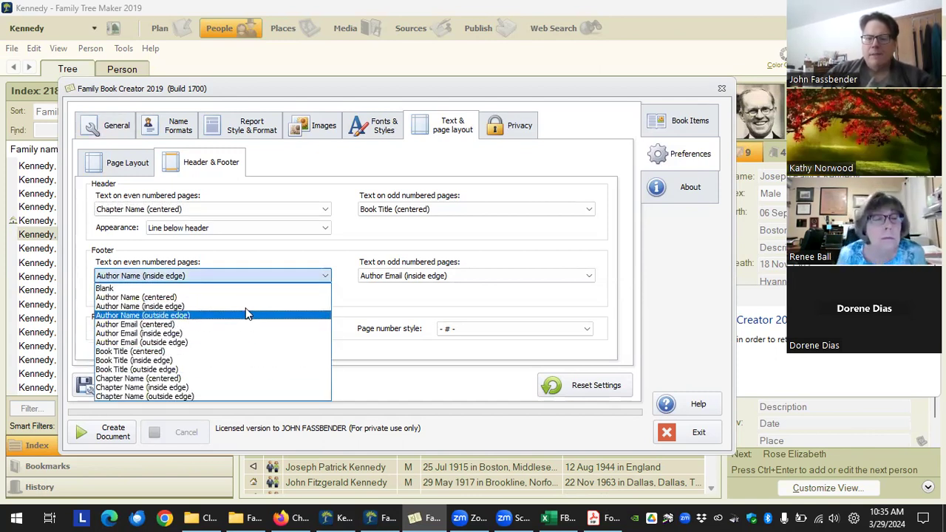
left_click(353, 306)
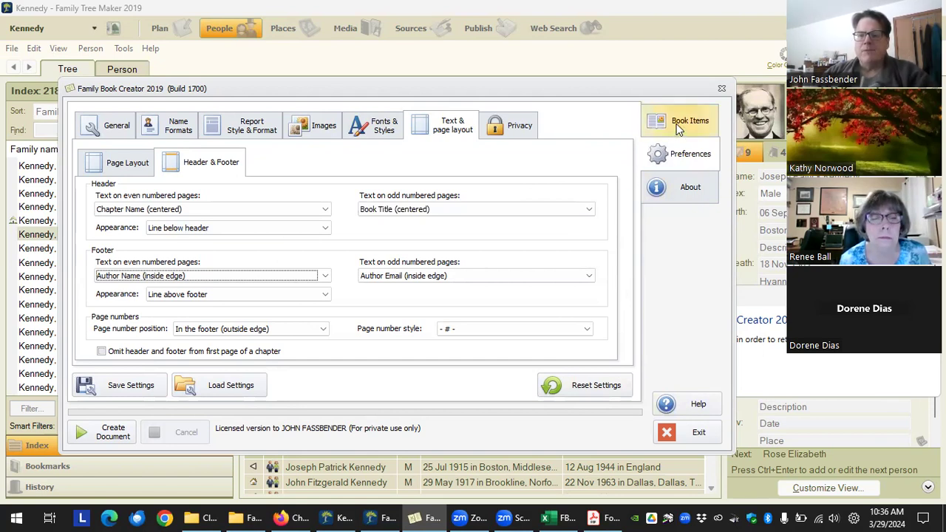
- Go back to Book Items and show the title page's <DescendantsOfOrAncestorsOf> <FamilyOrPerson> placeholders
left_click(94, 125)
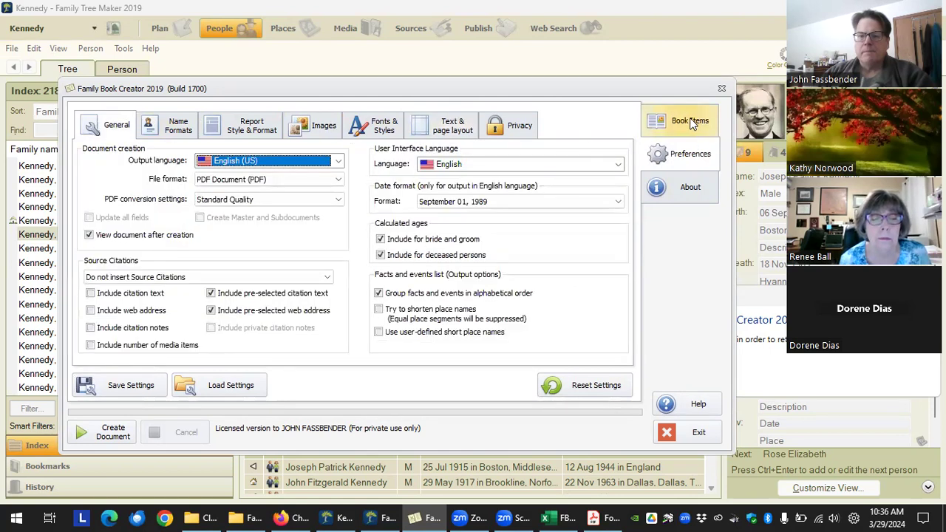
left_click(690, 122)
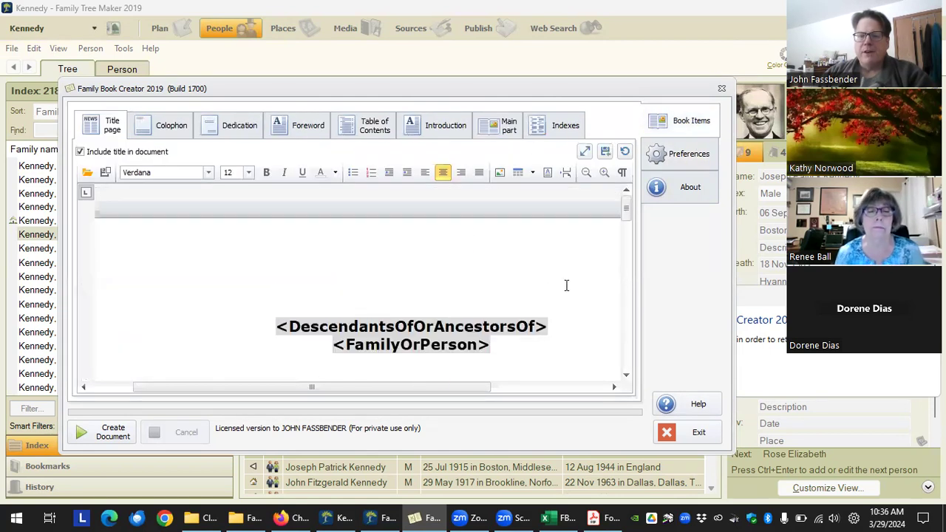
scroll(311, 345, "down", 1)
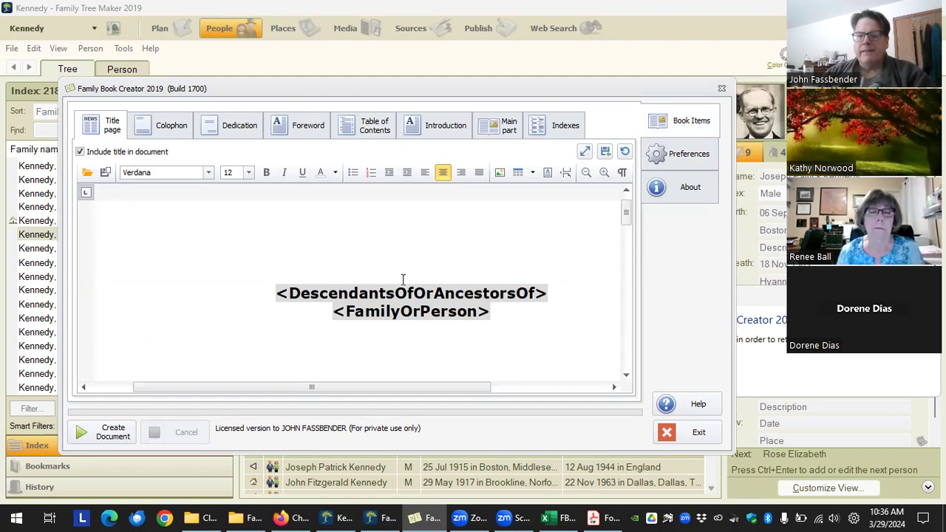
left_click(608, 516)
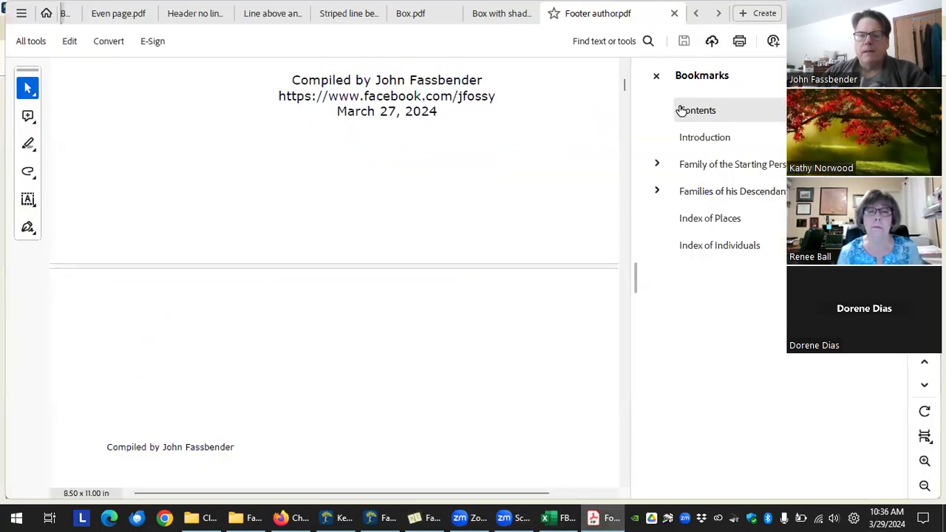
scroll(609, 187, "up", 5)
scroll(603, 190, "up", 5)
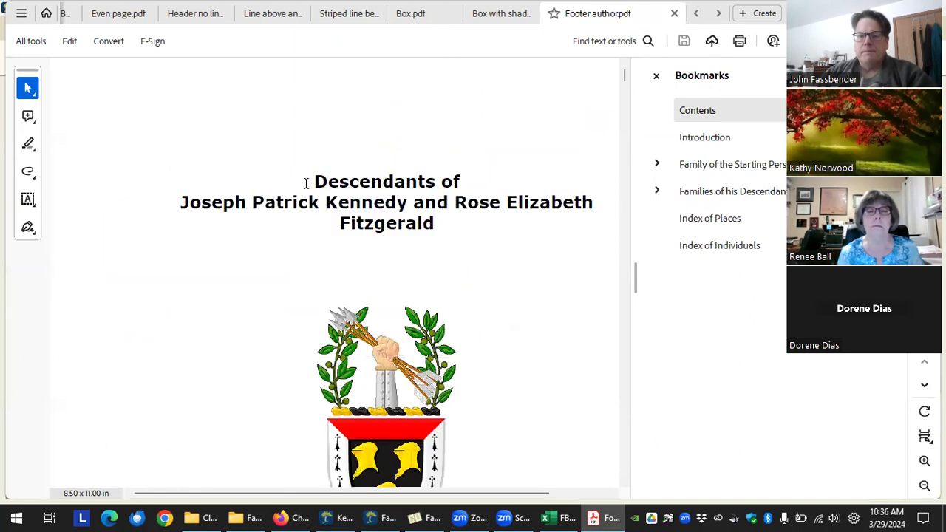
left_click_drag(315, 180, 441, 226)
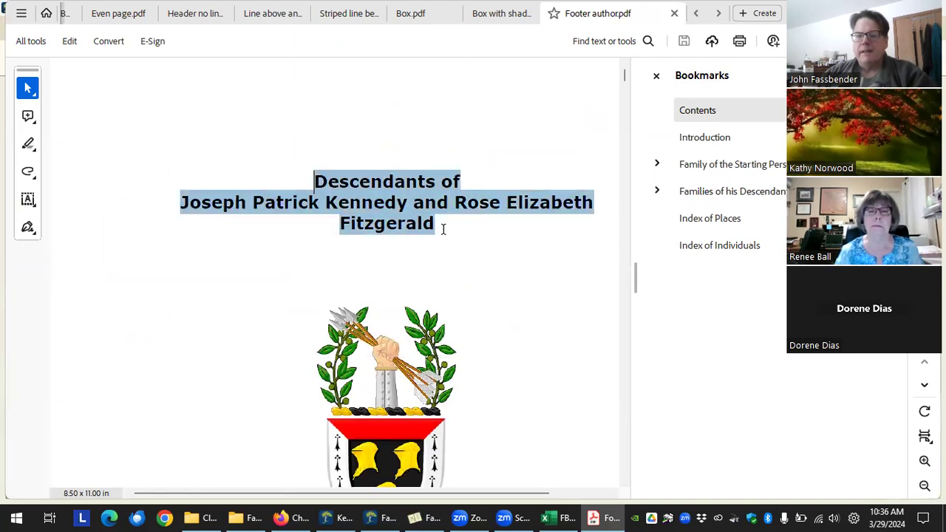
left_click(447, 239)
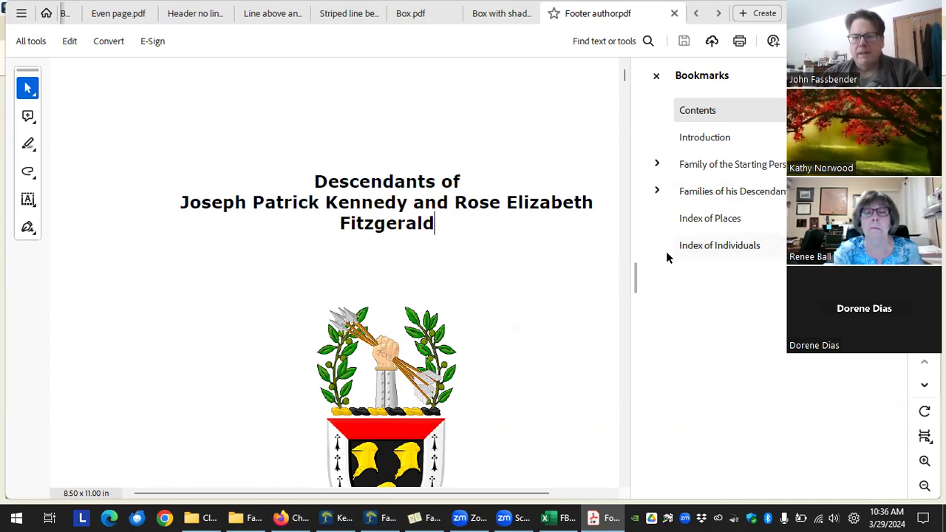
left_click(428, 517)
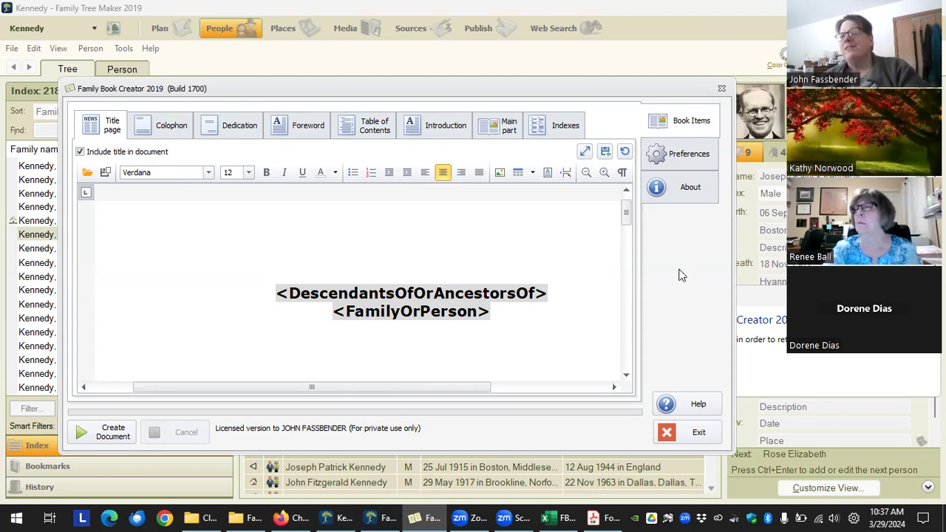
- Open the Colophon page and scroll to its Copyright <CurrentYear> and 'All rights reserved' text
left_click(150, 131)
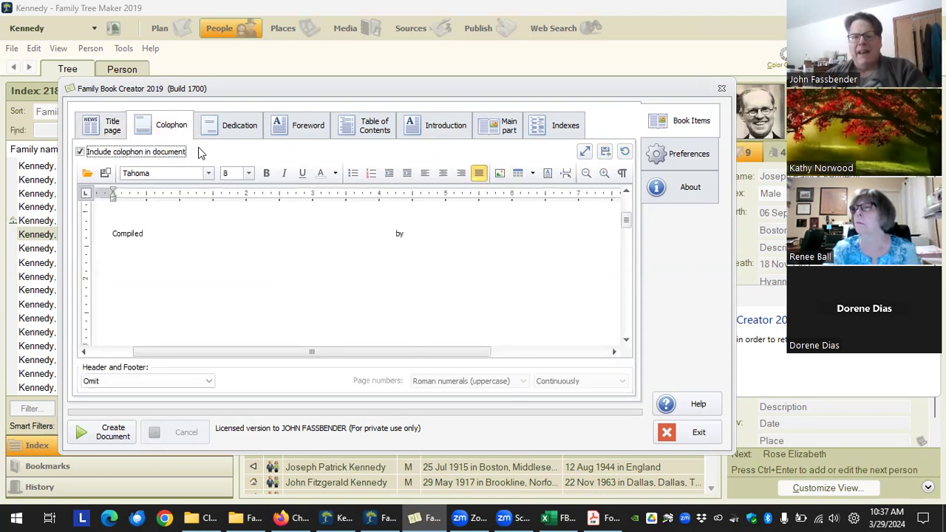
scroll(205, 238, "down", 5)
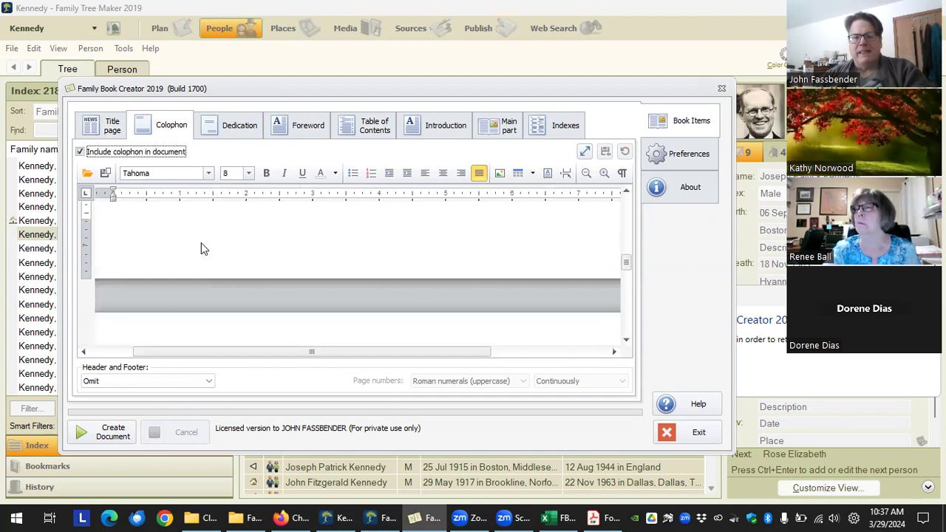
scroll(240, 245, "down", 3)
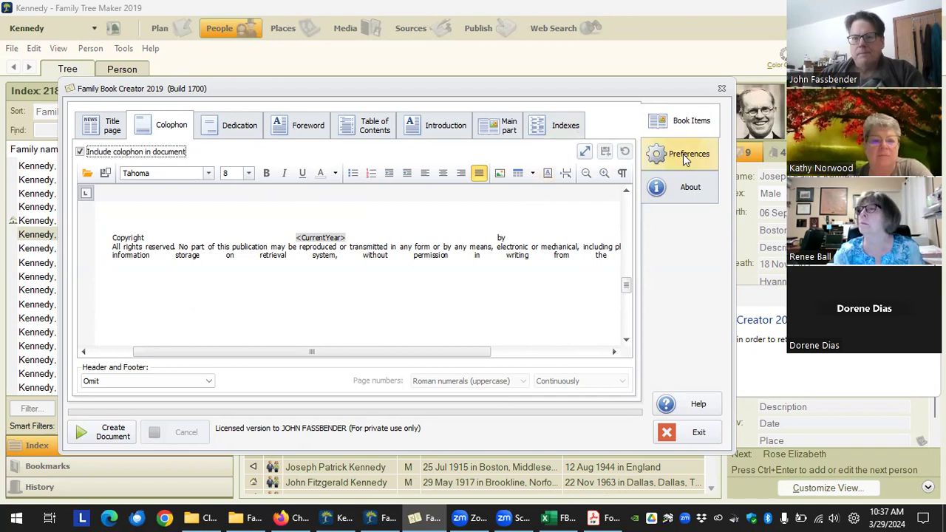
- Check 'Omit header and footer from first page of a chapter' and view the Omit from first page.pdf sample
left_click(675, 155)
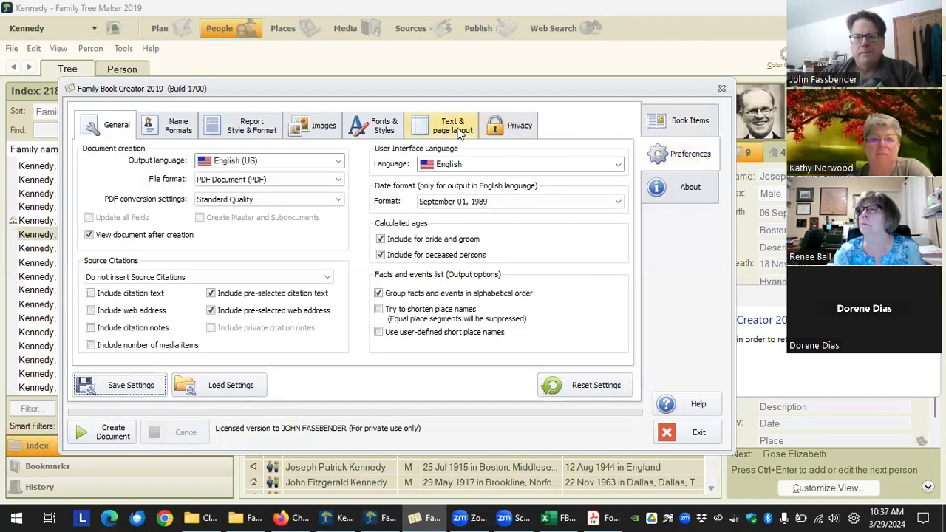
left_click(451, 132)
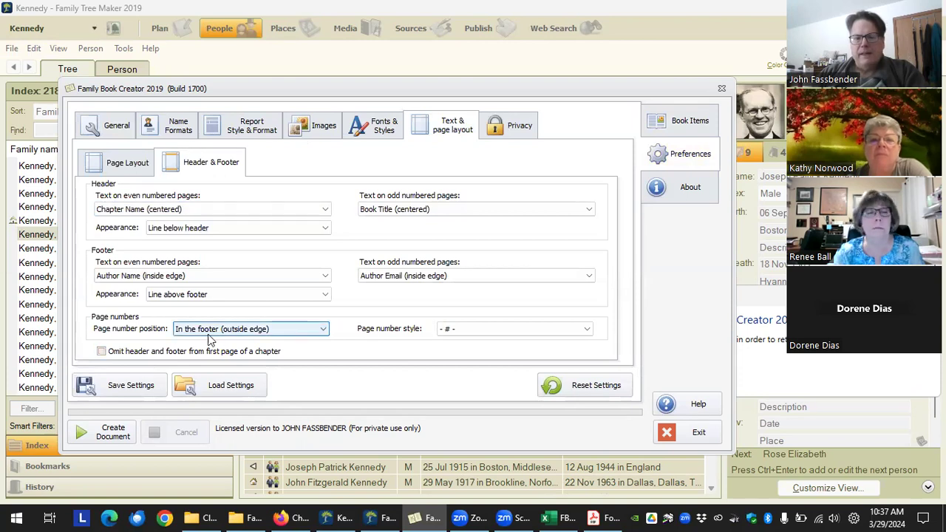
left_click(115, 354)
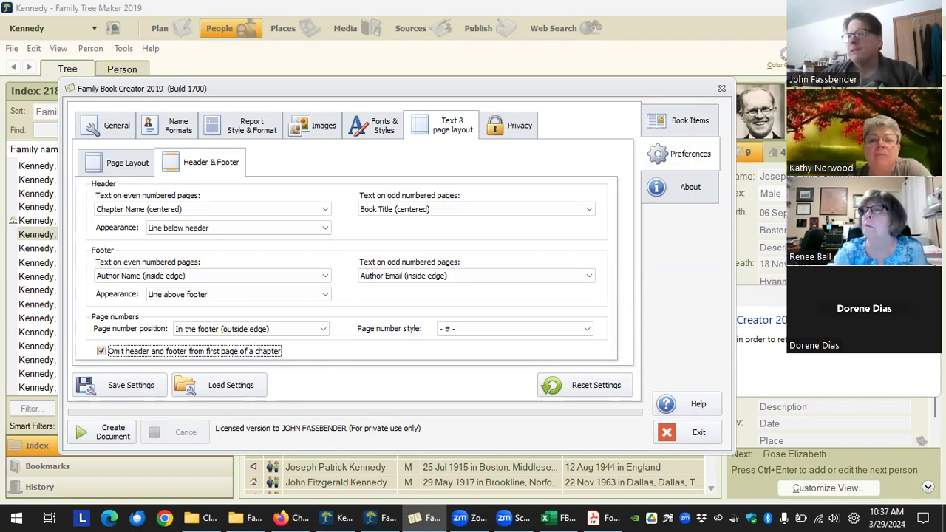
key("alt+Tab")
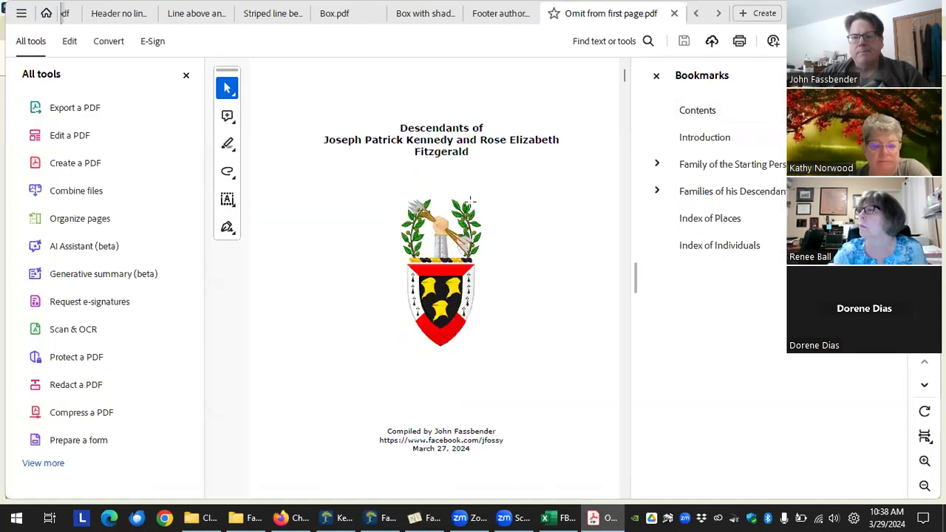
- Hide the tools pane and close the header, even-page, line, Box and shadow sample PDFs
left_click(185, 77)
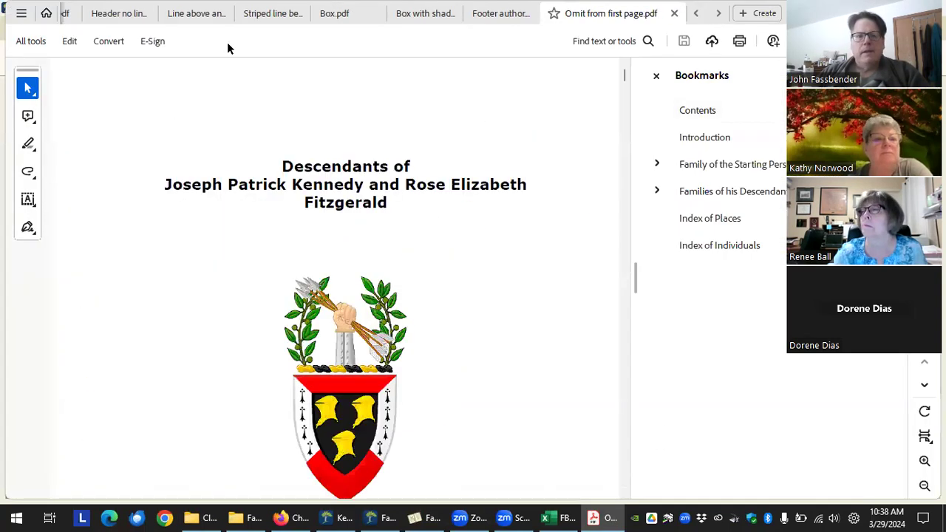
left_click(151, 14)
left_click(148, 14)
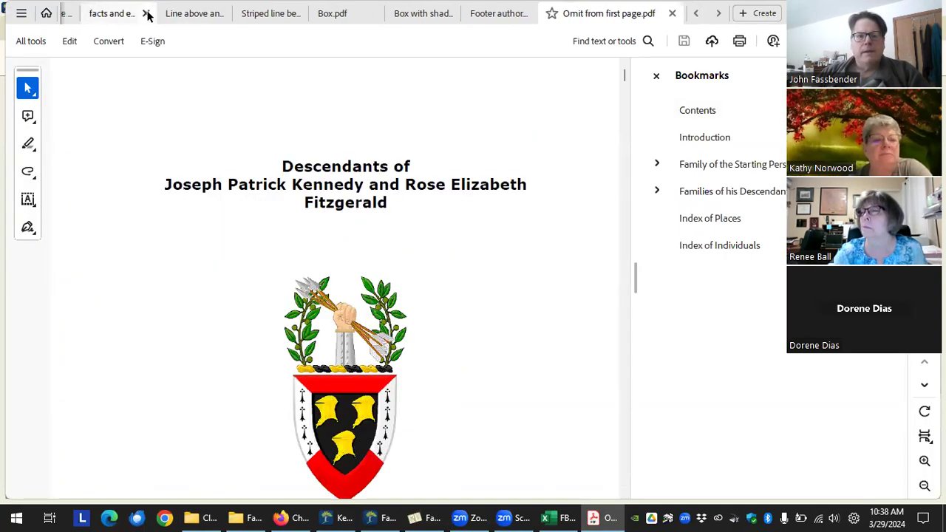
left_click(147, 13)
left_click(106, 14)
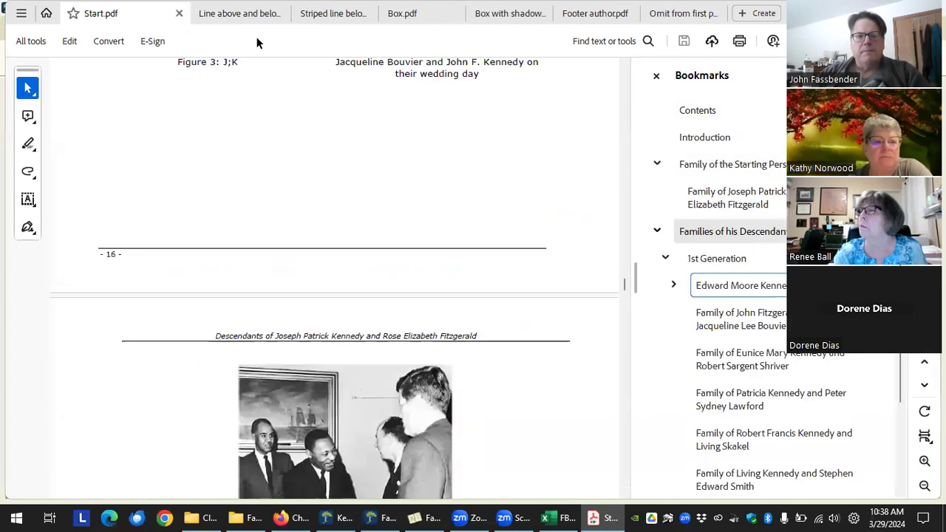
left_click(283, 14)
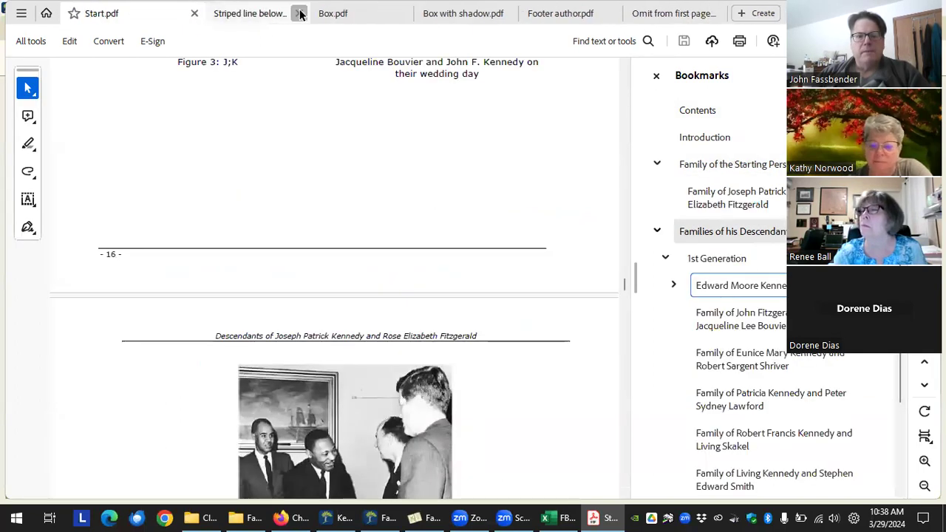
left_click(300, 13)
left_click(323, 15)
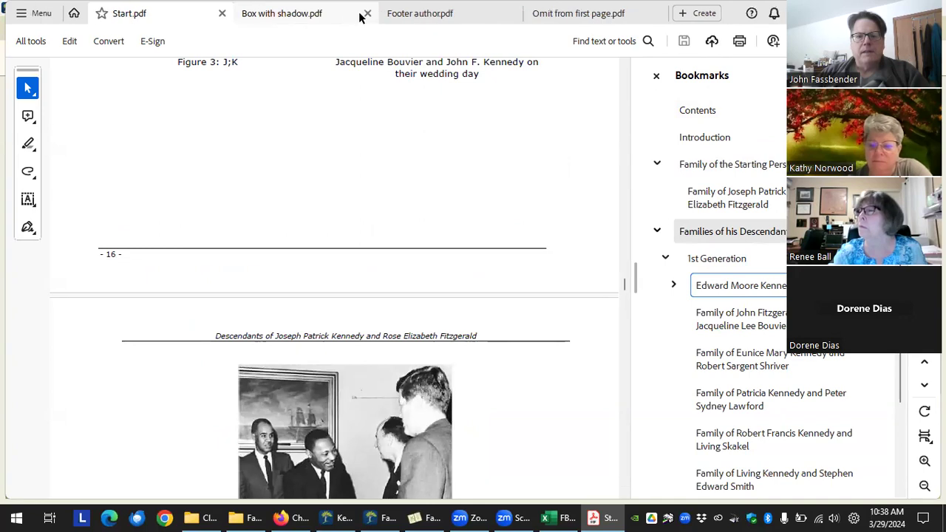
left_click(366, 13)
left_click(367, 13)
- Jump to Family of the Starting Person in Start.pdf, then show Omit from first page.pdf's title page
scroll(507, 399, "up", 5)
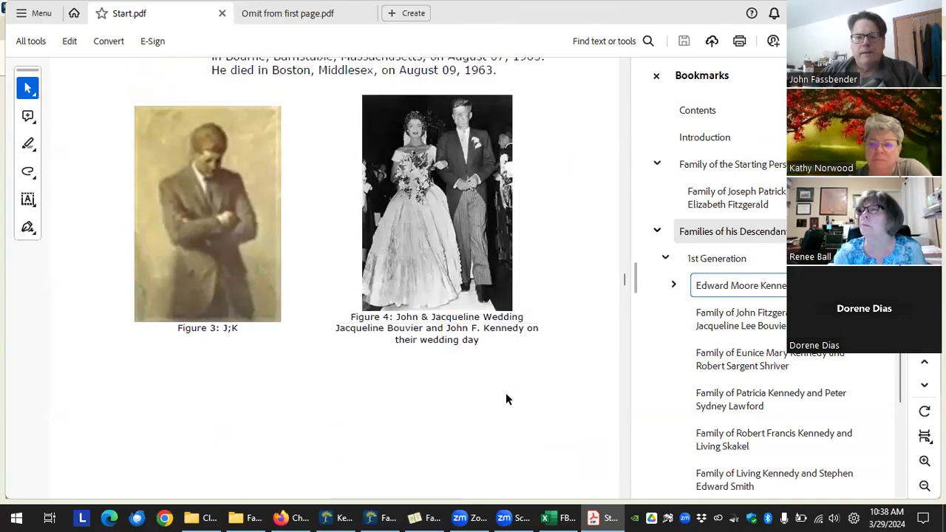
left_click(714, 163)
scroll(542, 287, "up", 3)
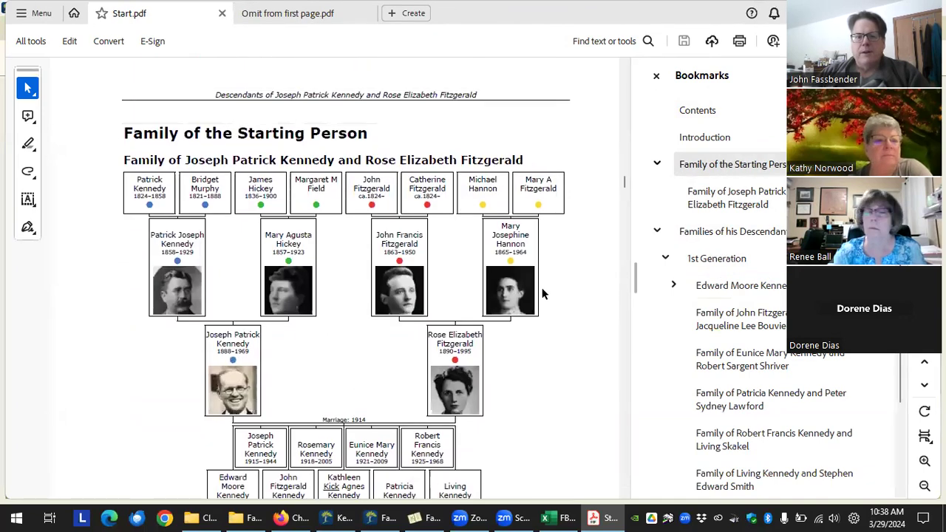
scroll(491, 192, "down", 8)
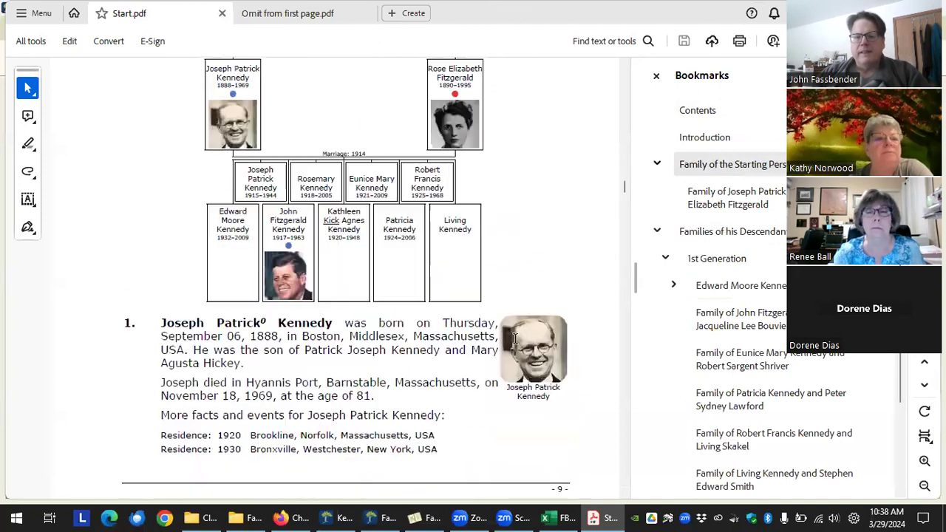
scroll(517, 332, "up", 1)
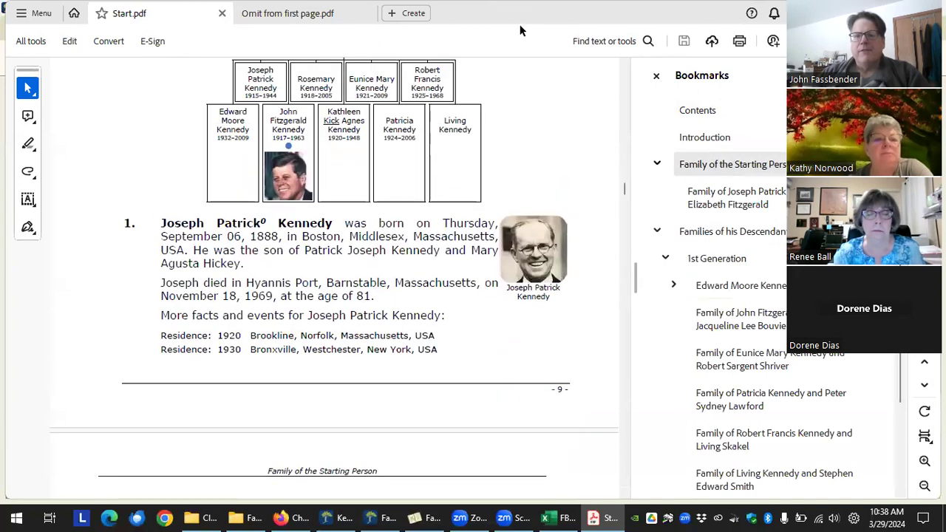
left_click(306, 15)
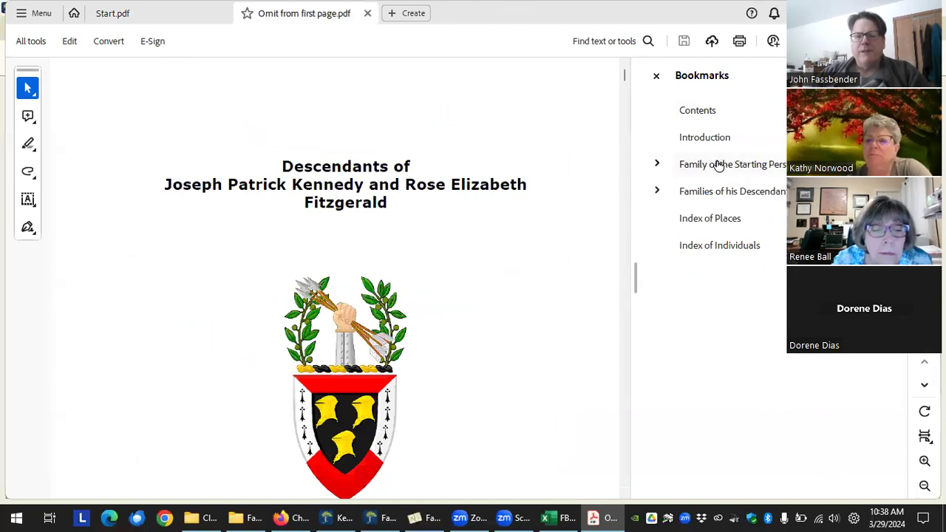
- Jump to the Family of the Starting Person chapter and scroll through its pages
left_click(714, 164)
scroll(480, 209, "up", 1)
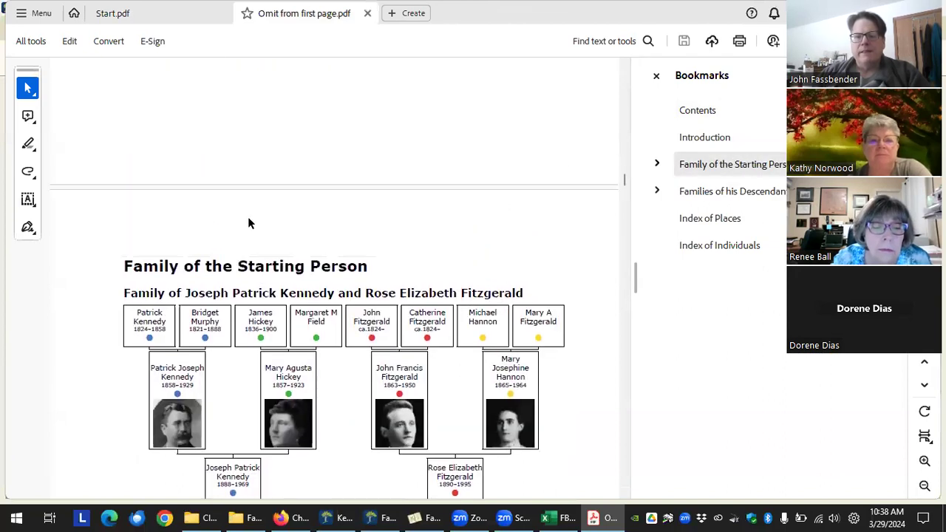
scroll(562, 222, "down", 8)
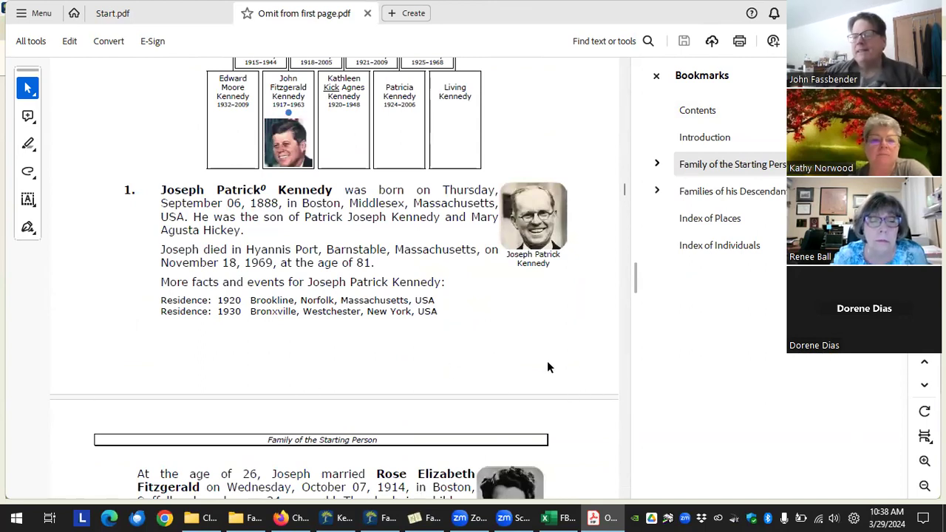
scroll(547, 362, "up", 7)
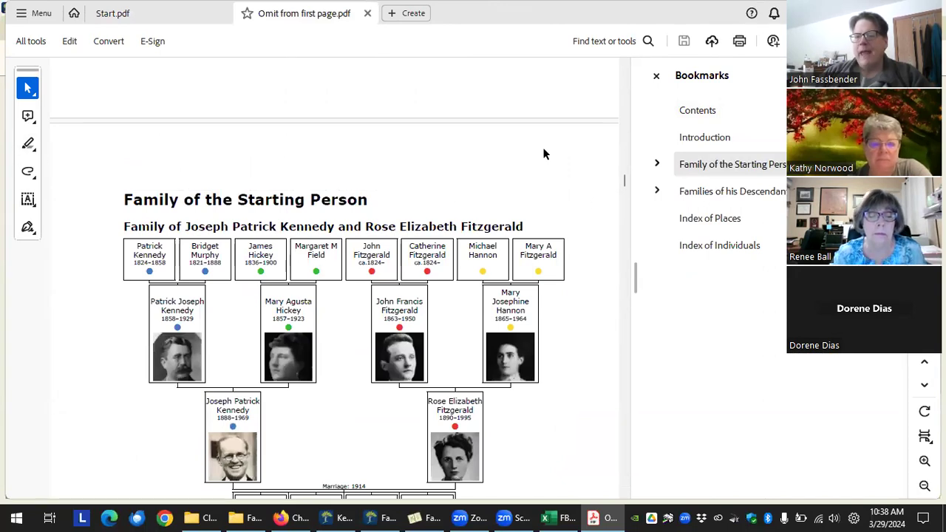
scroll(518, 185, "down", 3)
scroll(516, 188, "down", 10)
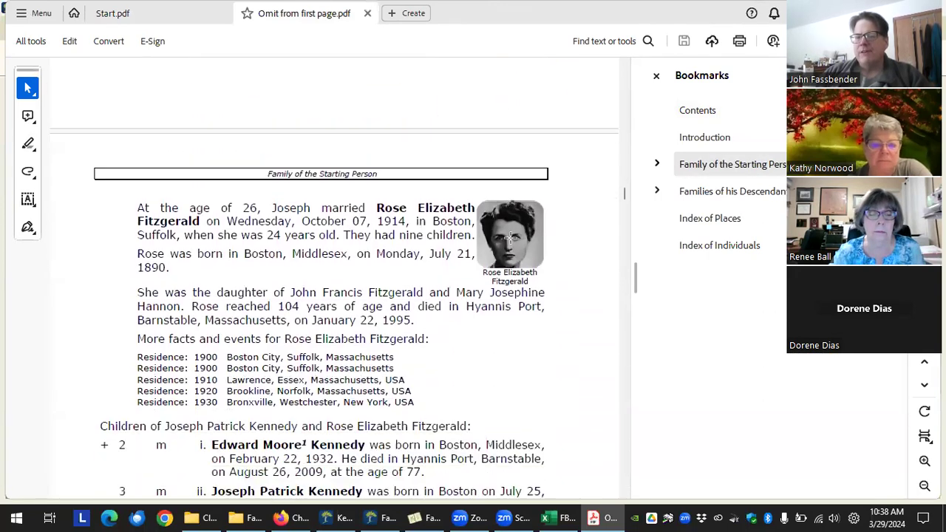
scroll(517, 262, "down", 5)
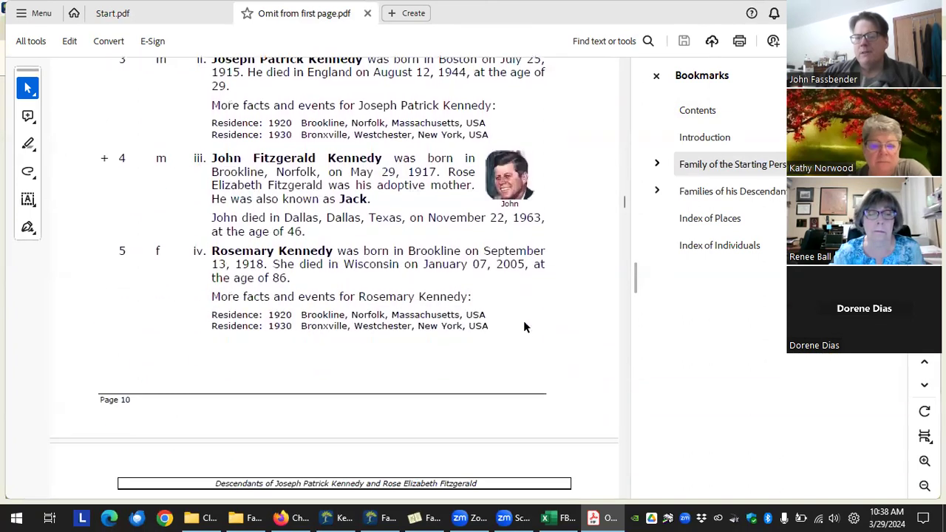
scroll(438, 294, "down", 7)
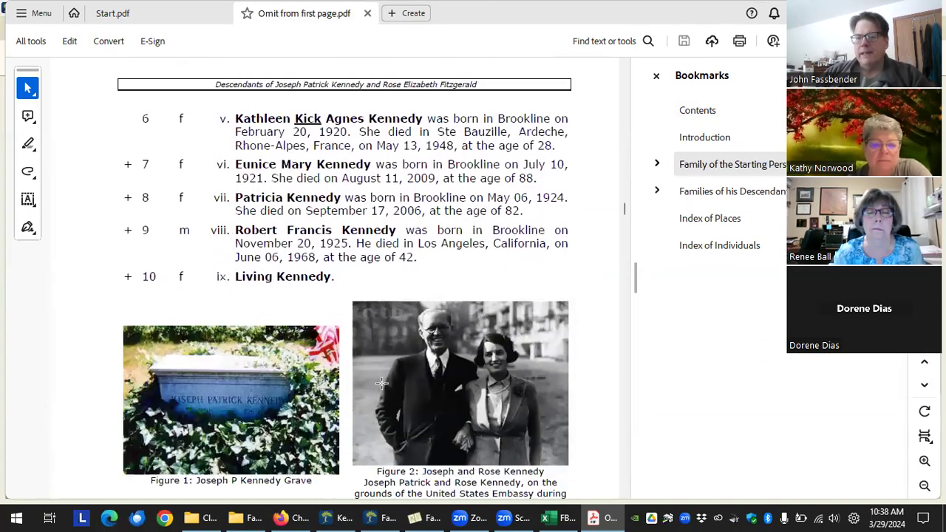
scroll(438, 294, "down", 15)
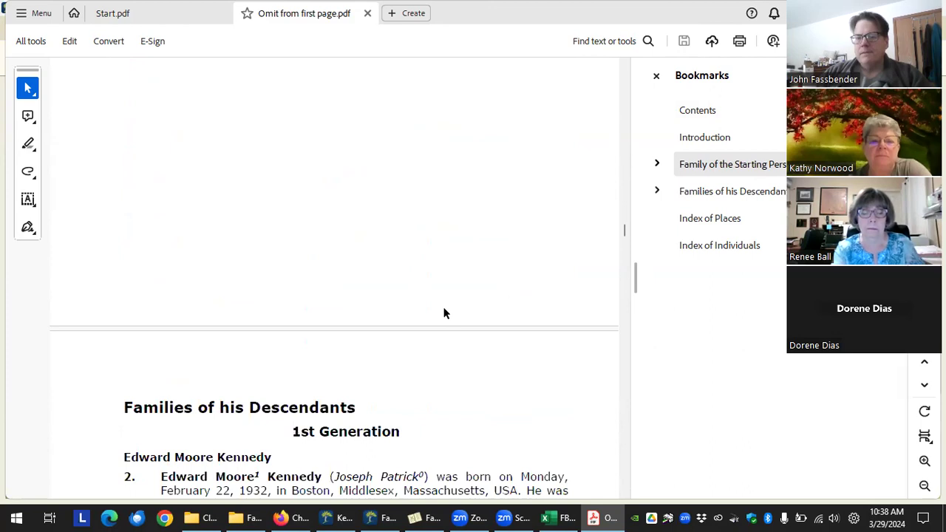
scroll(445, 313, "down", 1)
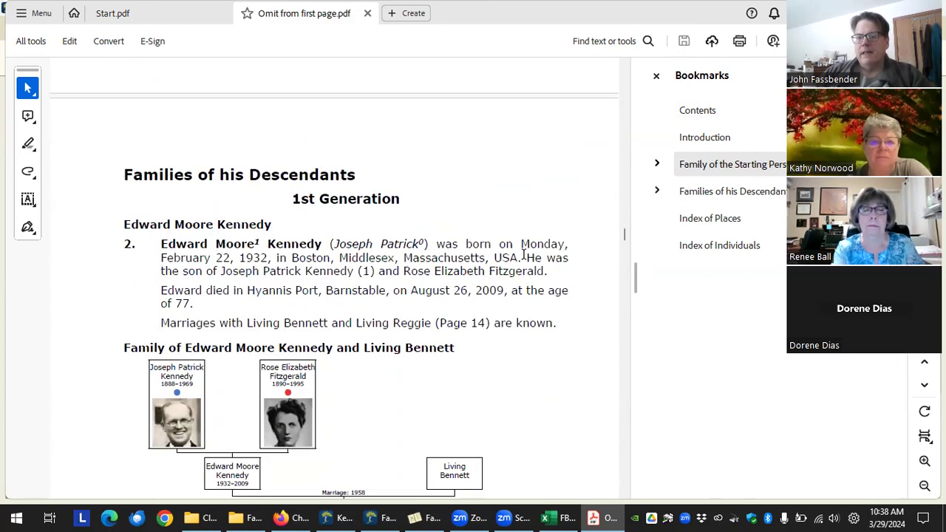
- Expand the Families of his Descendants bookmark outline and scroll through its pages
left_click(657, 191)
scroll(550, 287, "down", 2)
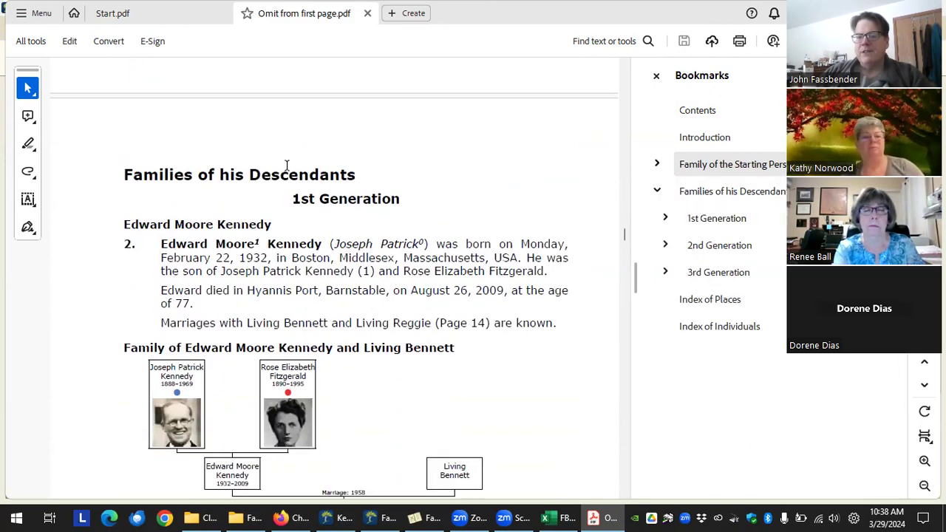
scroll(514, 211, "up", 1)
scroll(515, 212, "down", 10)
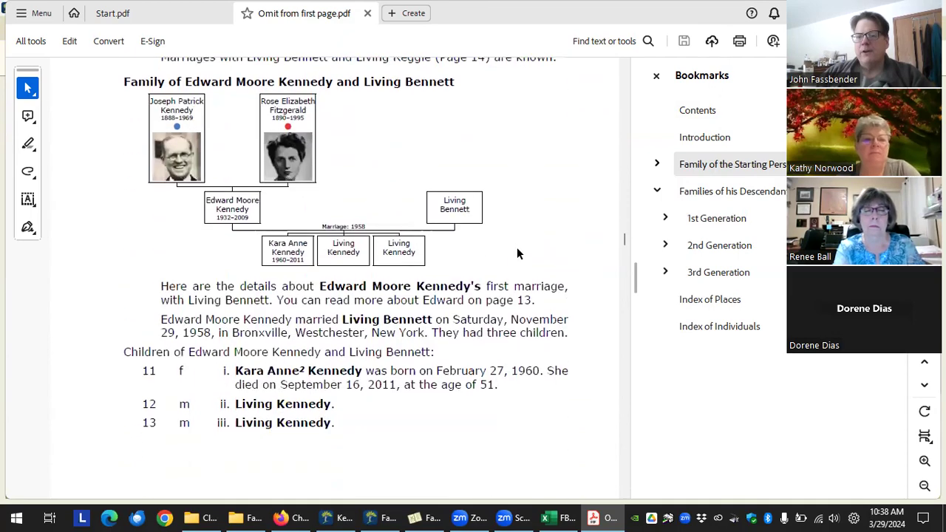
scroll(517, 251, "down", 10)
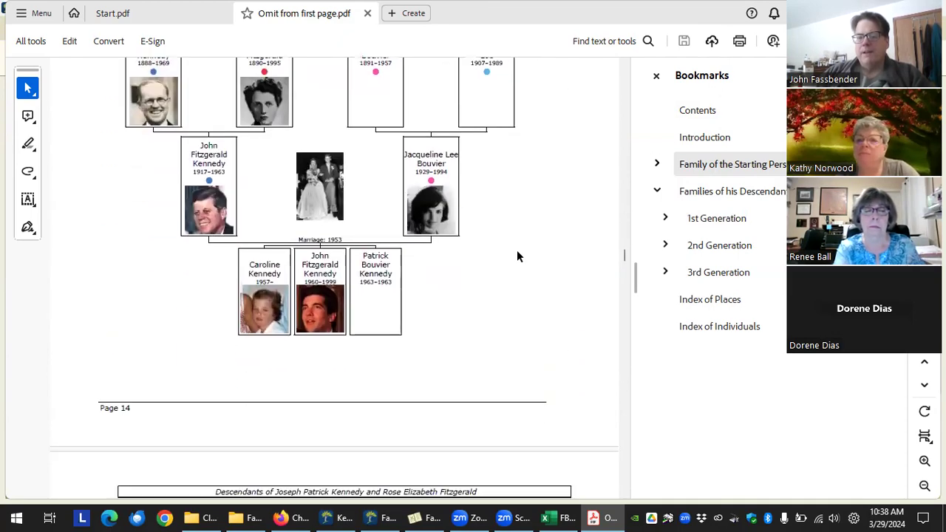
scroll(517, 251, "down", 5)
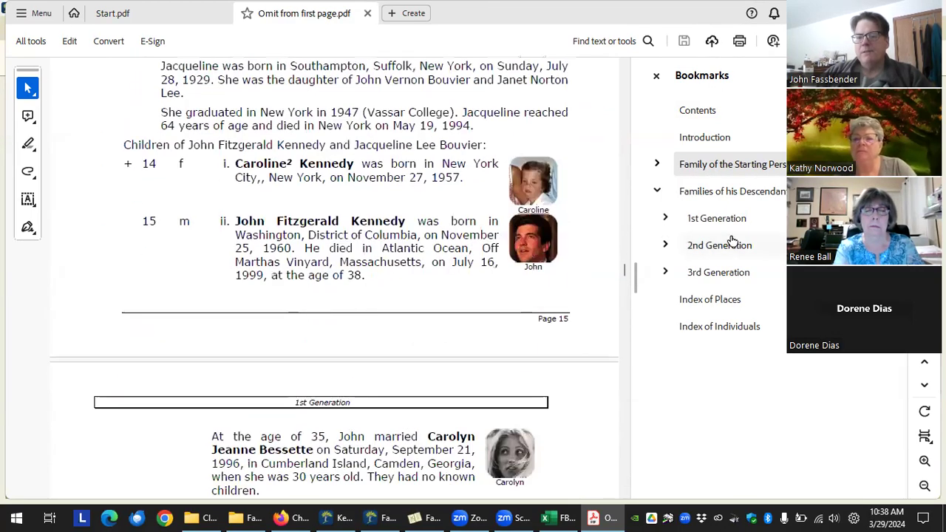
- Review the 2nd Generation section, then close Omit from first page.pdf
left_click(735, 242)
scroll(477, 239, "up", 3)
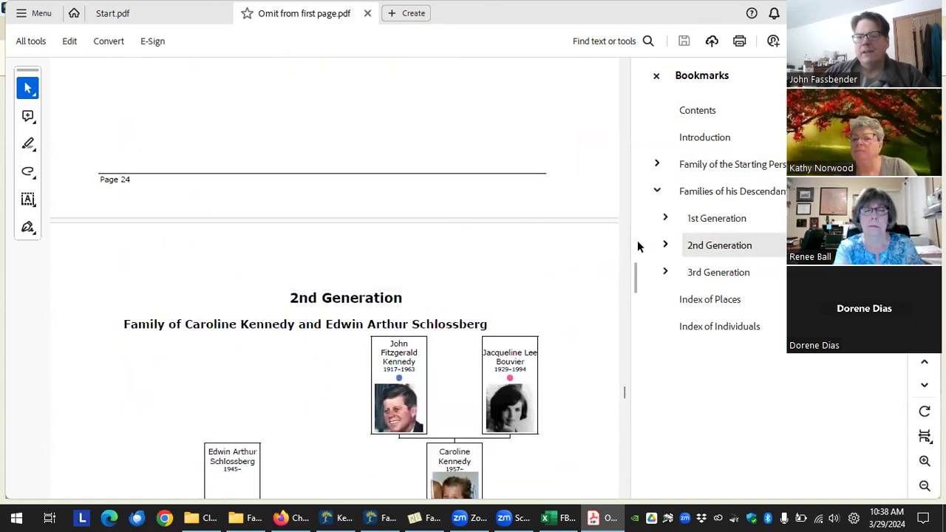
scroll(580, 247, "down", 5)
scroll(578, 255, "down", 5)
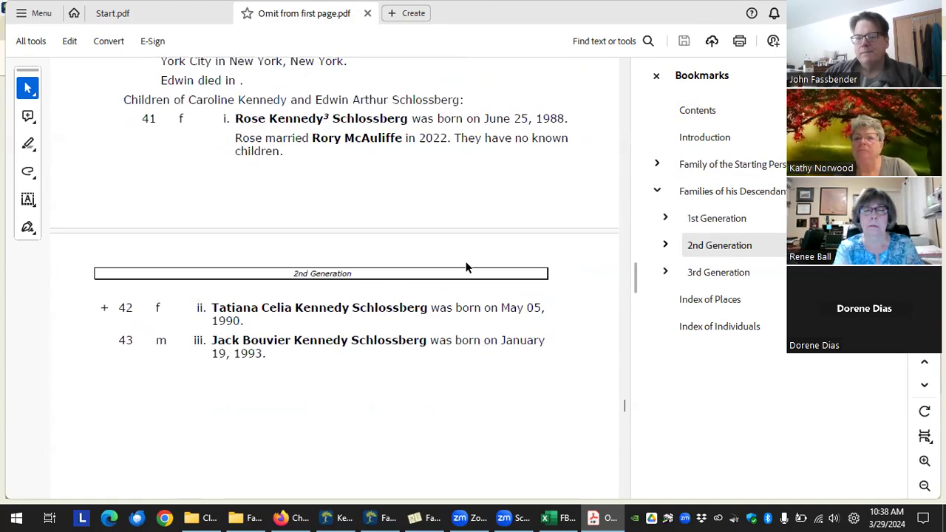
scroll(466, 289, "down", 6)
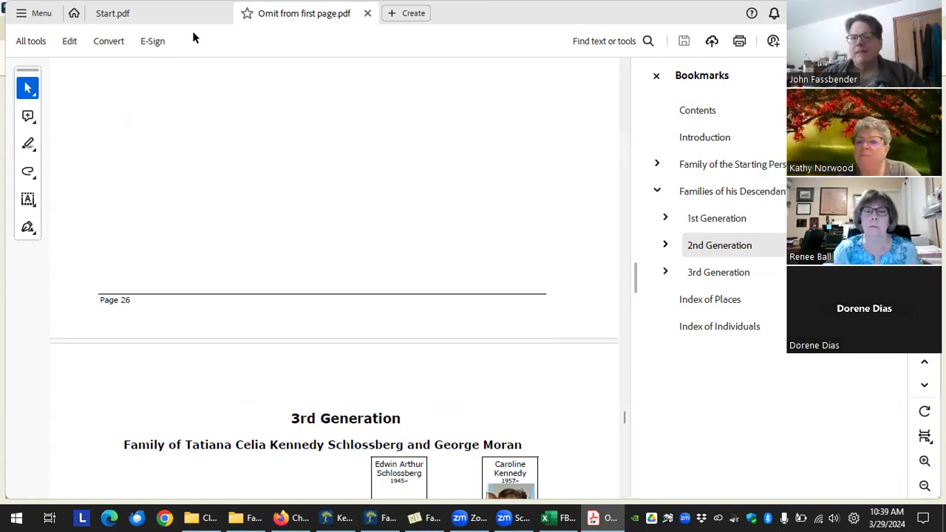
left_click(368, 14)
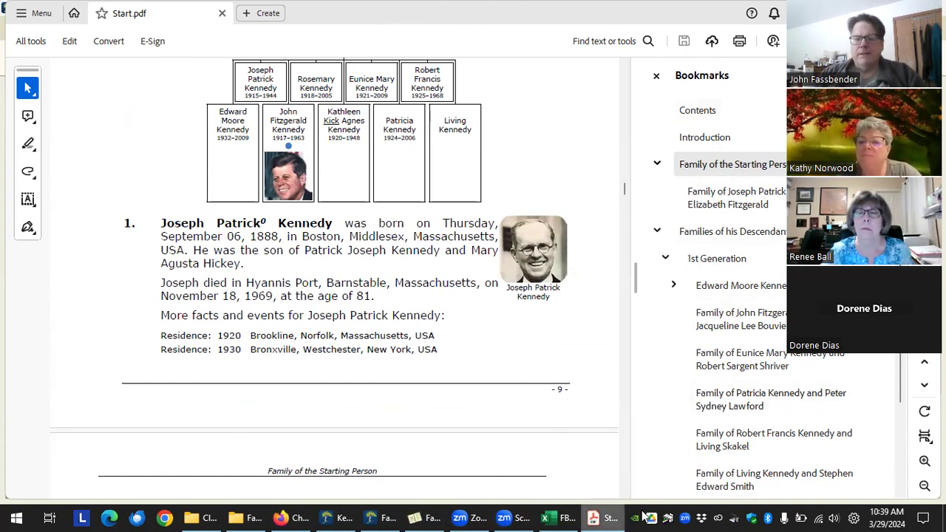
- Back in Family Book Creator, reset all book preferences to default values and confirm with Yes
left_click(432, 517)
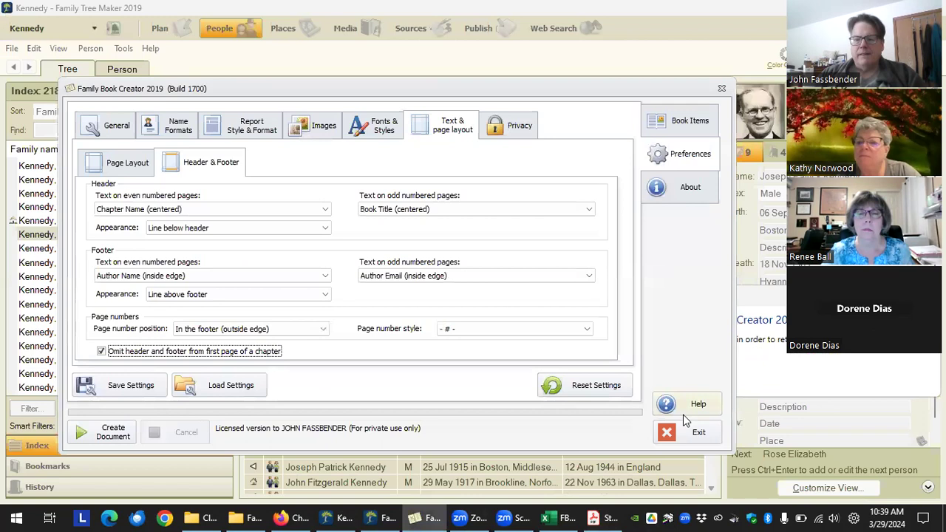
left_click(592, 387)
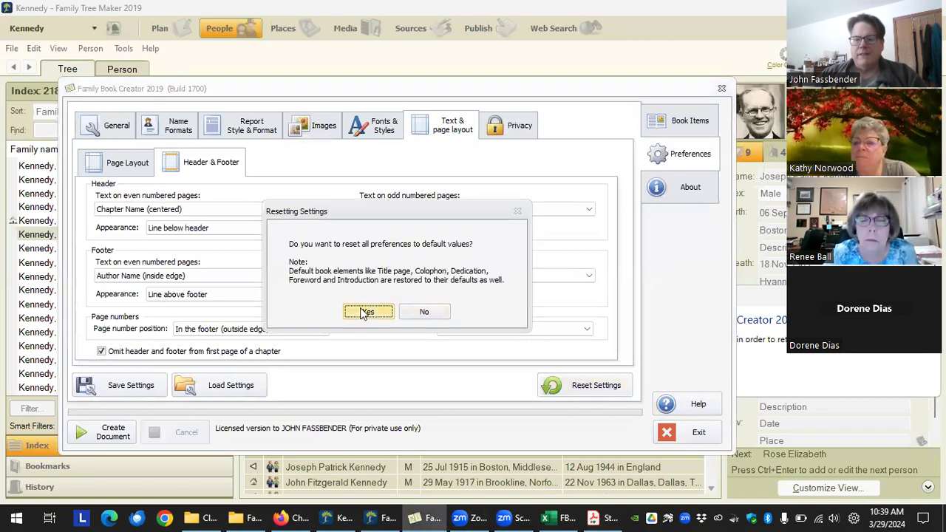
left_click(365, 312)
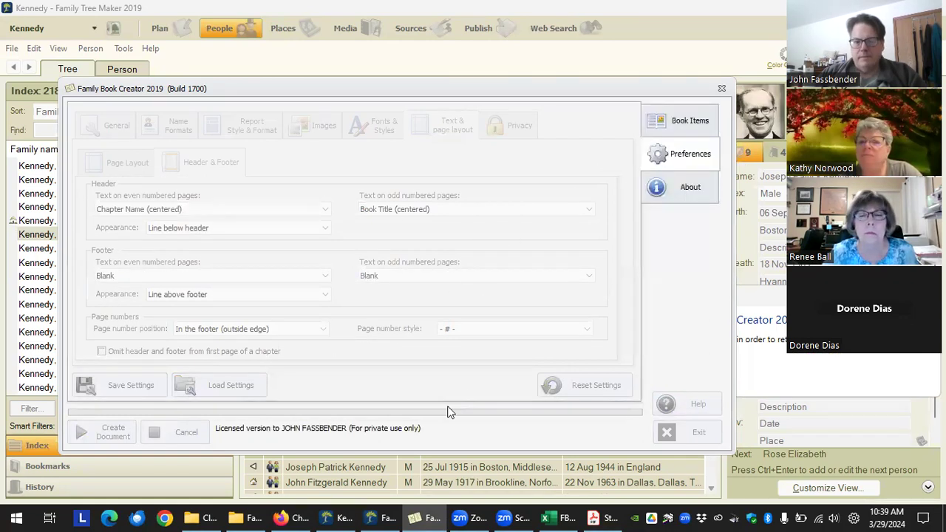
left_click(682, 123)
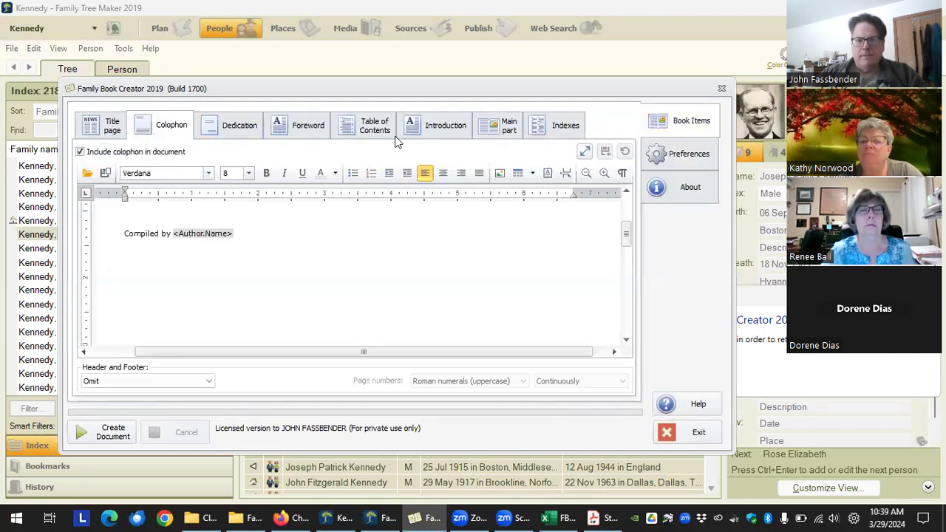
scroll(242, 271, "down", 1)
scroll(241, 272, "up", 2)
scroll(170, 260, "down", 1)
scroll(170, 260, "down", 3)
scroll(174, 268, "down", 3)
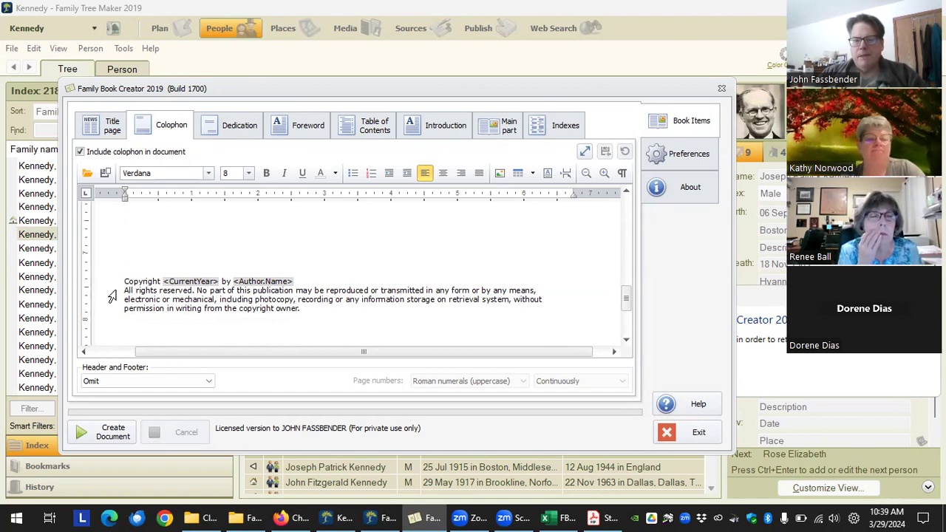
left_click_drag(116, 293, 129, 318)
left_click(217, 324)
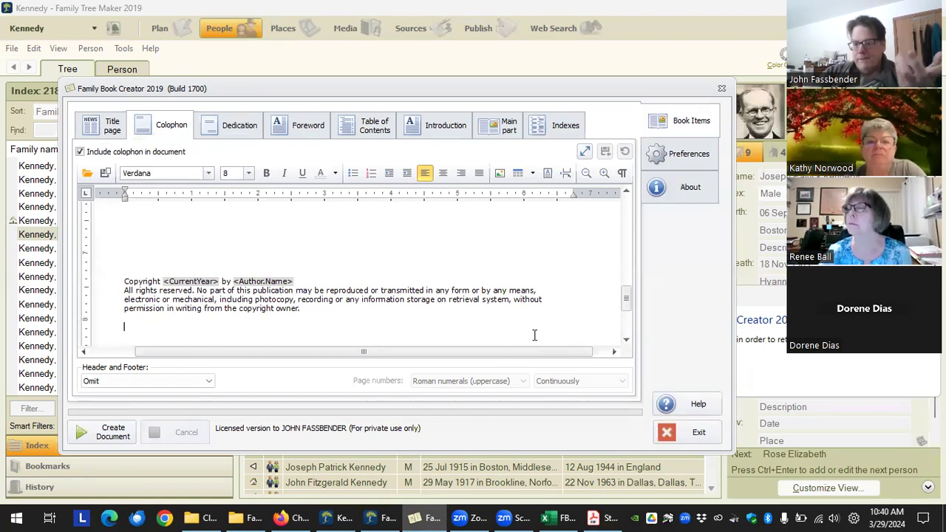
scroll(408, 321, "down", 5)
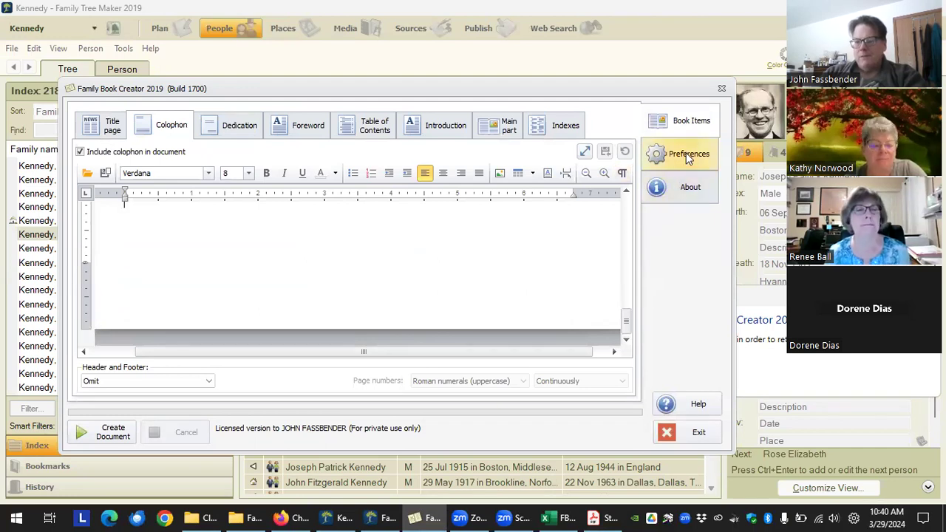
- In header and footer preferences, try the # page number style, then restore - # -
left_click(688, 157)
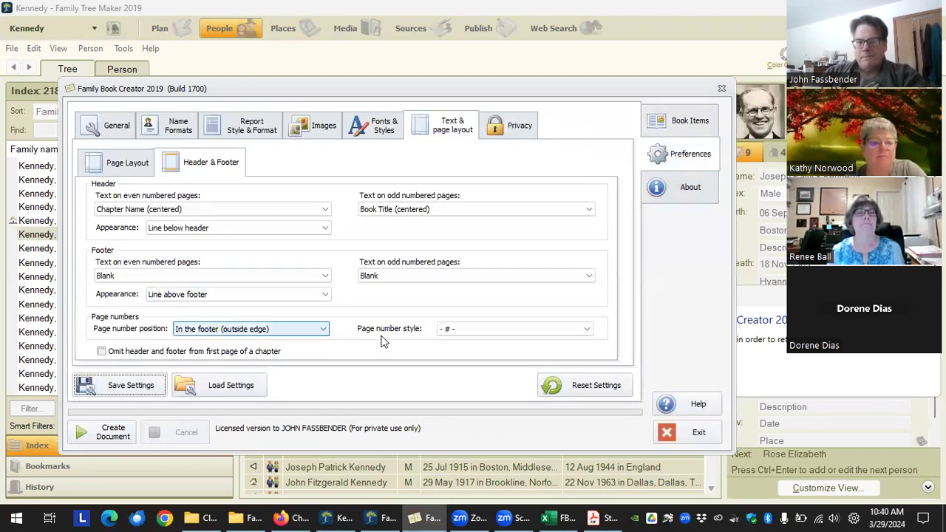
left_click(589, 331)
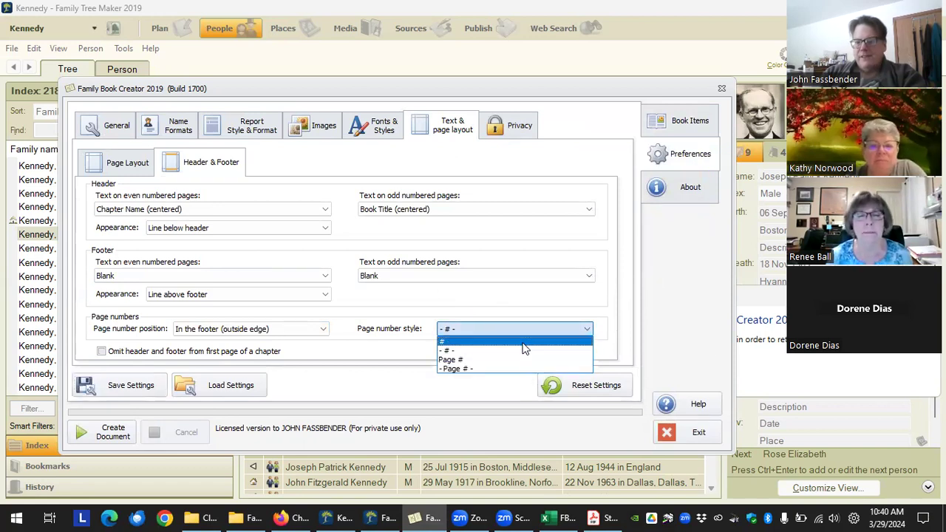
left_click(456, 342)
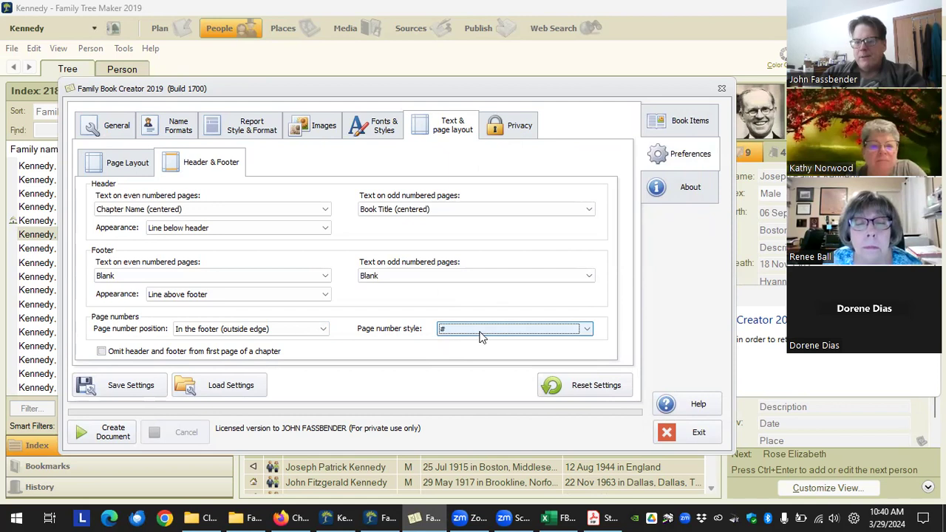
left_click(588, 331)
left_click(526, 350)
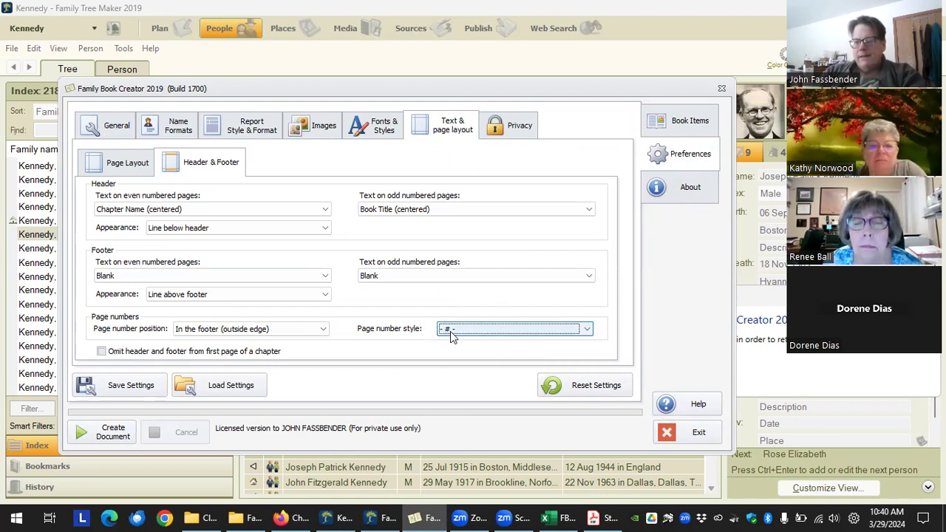
left_click(587, 331)
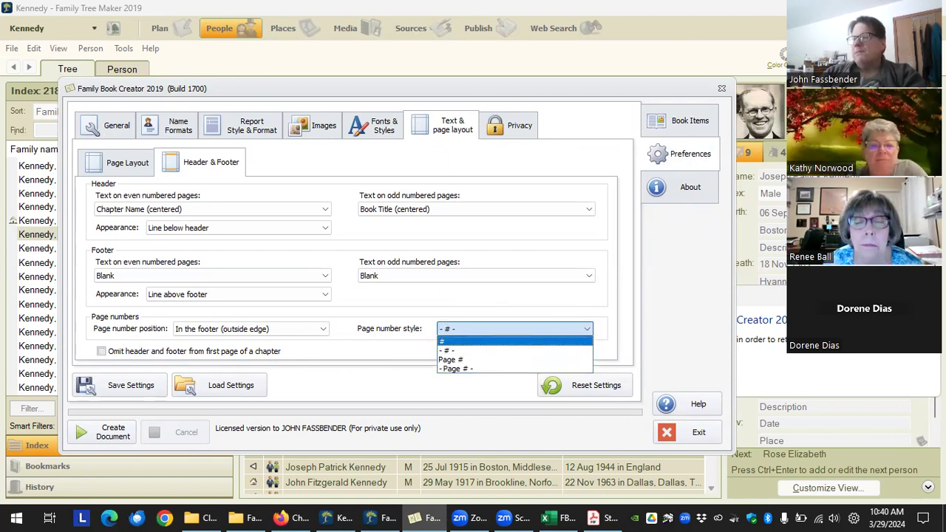
key("Escape")
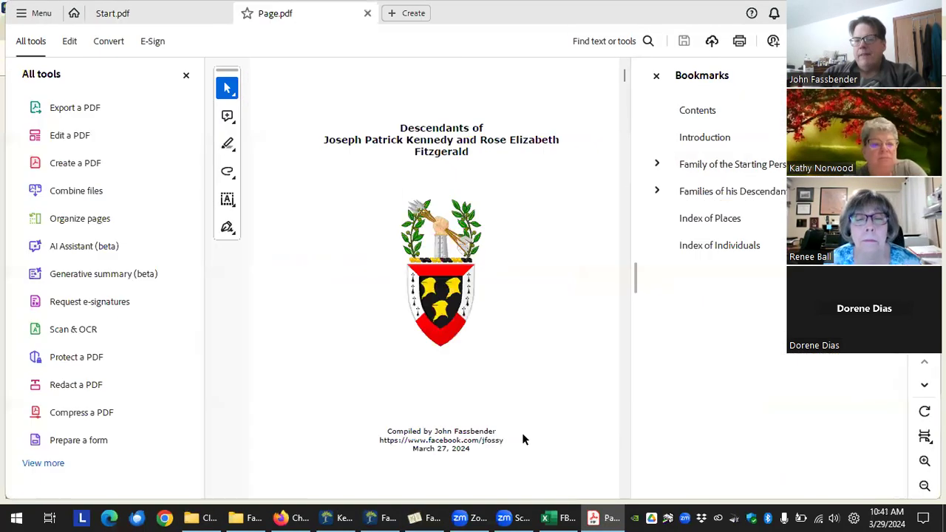
- Check the - 9 - footer on page 9 in Page.pdf and Start.pdf, then return to Family Book Creator
left_click(186, 75)
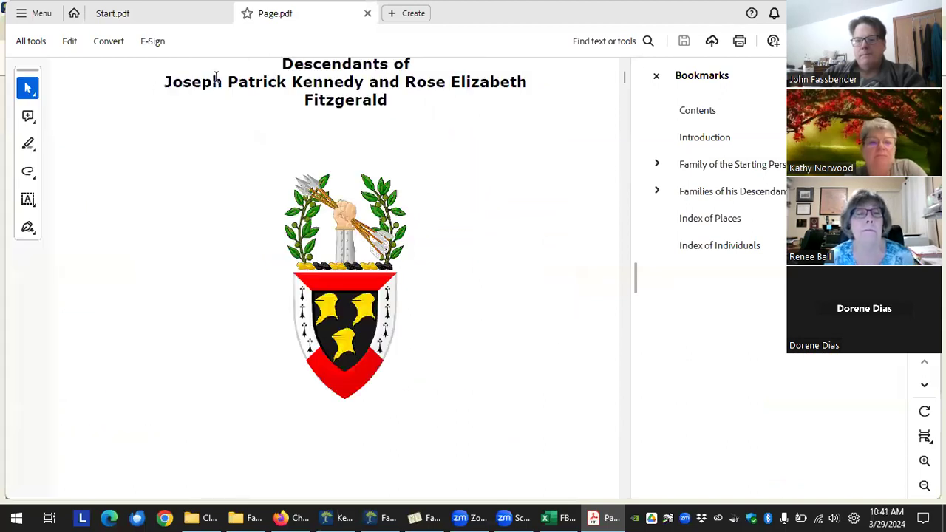
left_click(712, 167)
scroll(555, 202, "down", 4)
left_click_drag(543, 306, 579, 323)
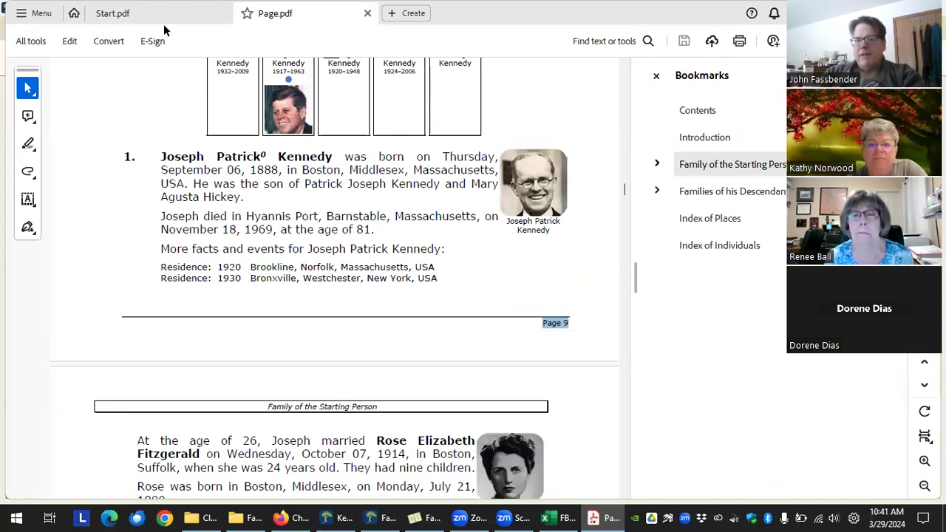
left_click(159, 15)
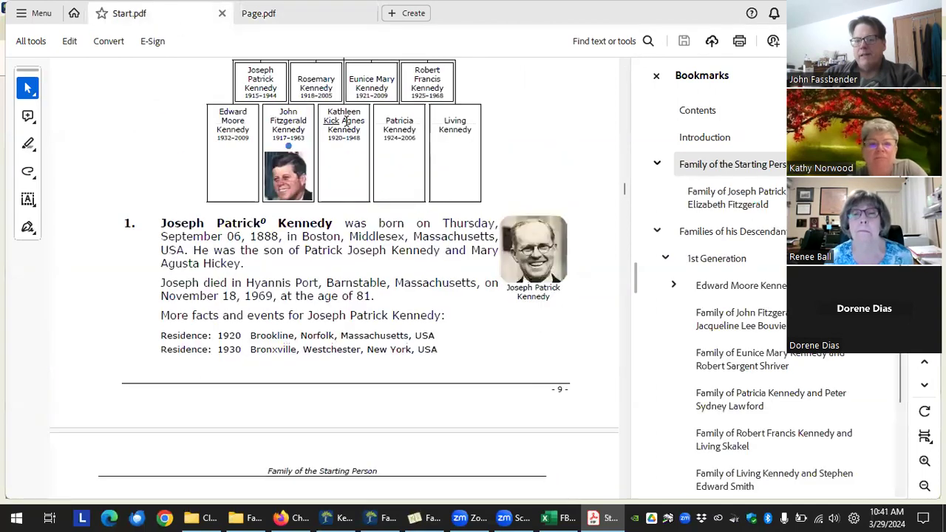
double_click(574, 389)
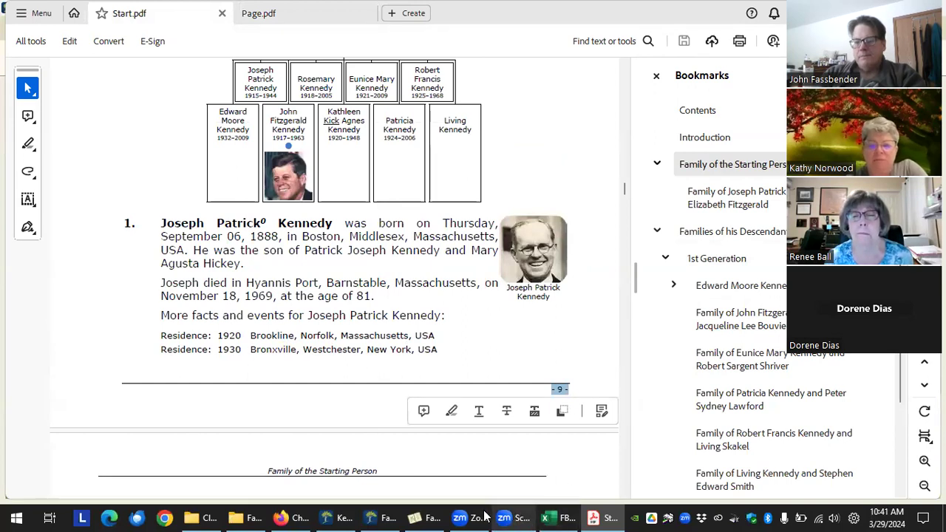
left_click(427, 517)
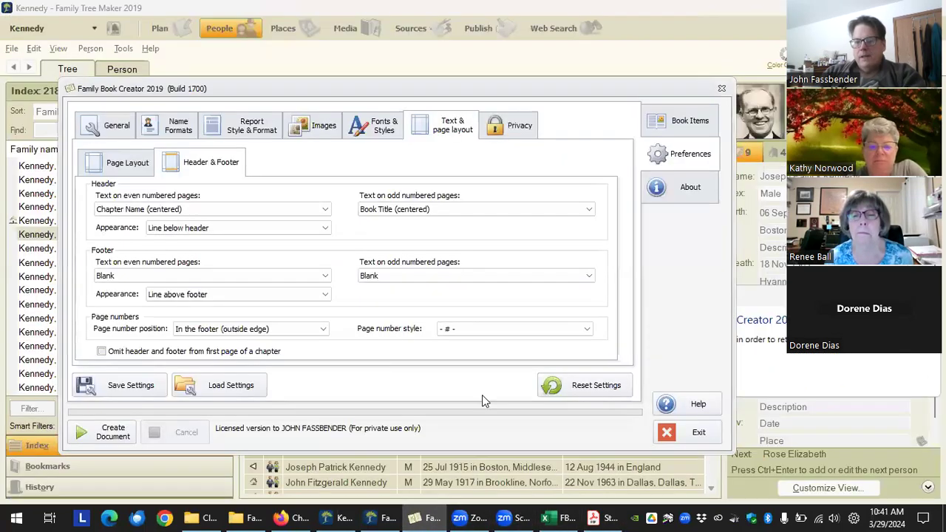
- Keep the page number style at - # - and go back to Book Items
left_click(584, 329)
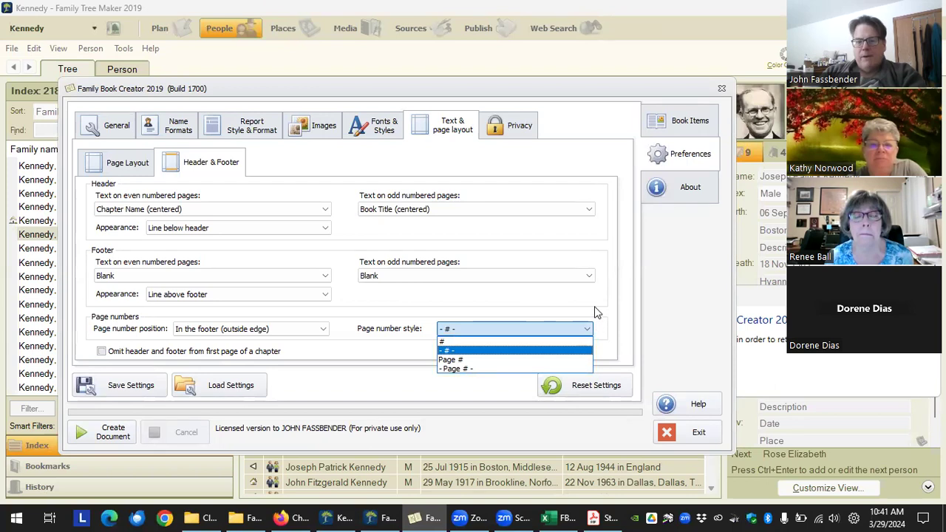
left_click(597, 311)
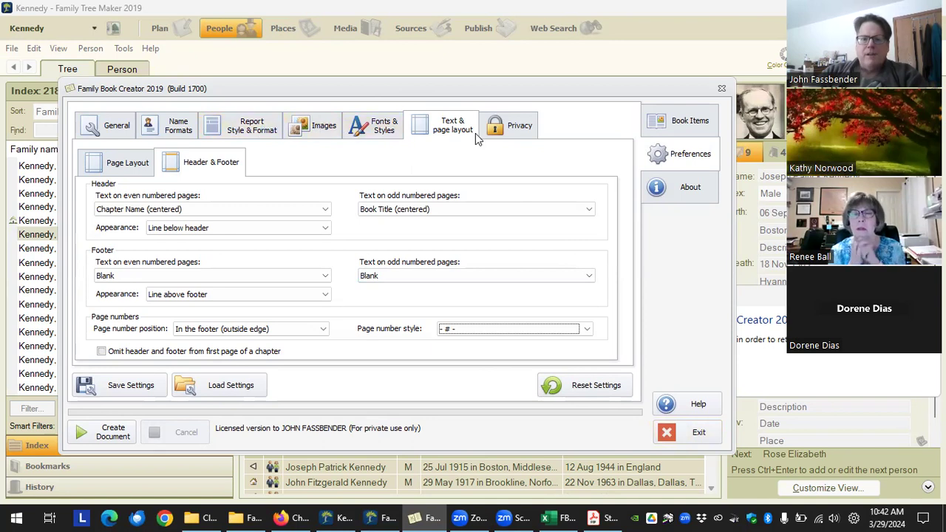
left_click(674, 127)
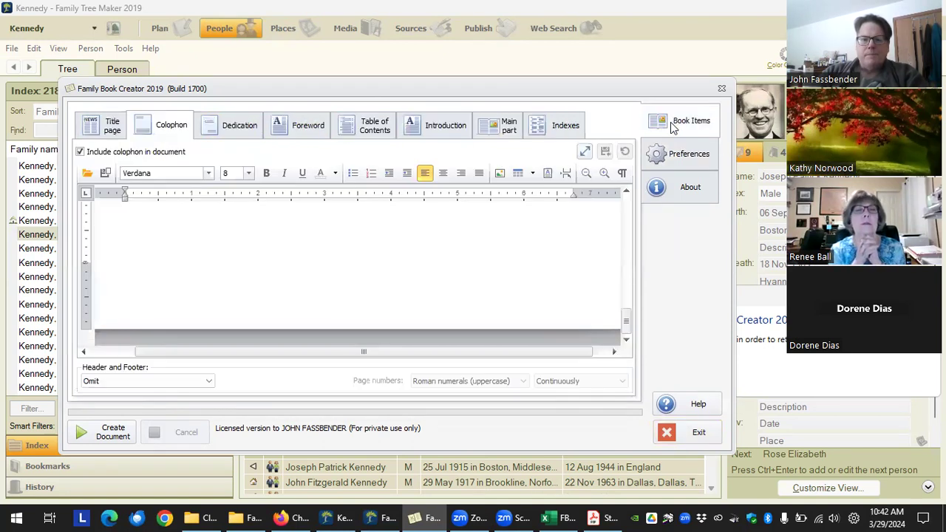
left_click(674, 157)
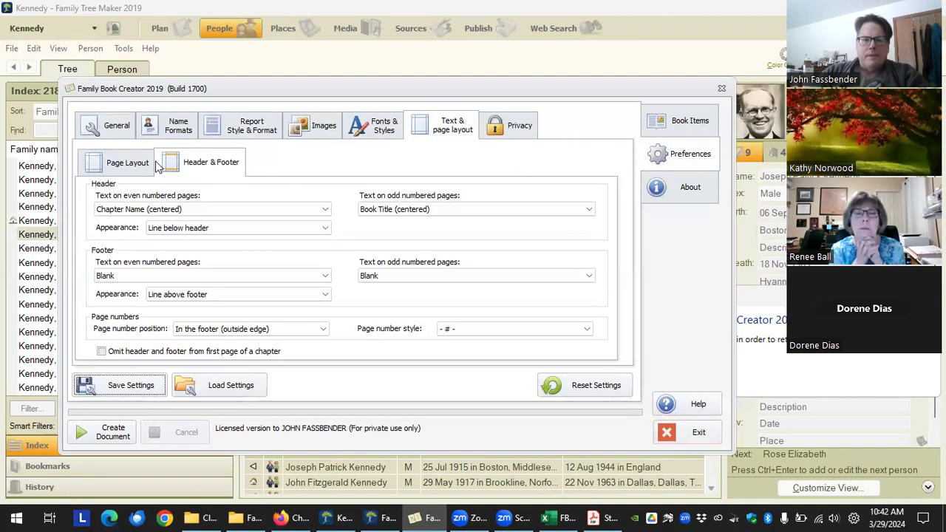
left_click(696, 119)
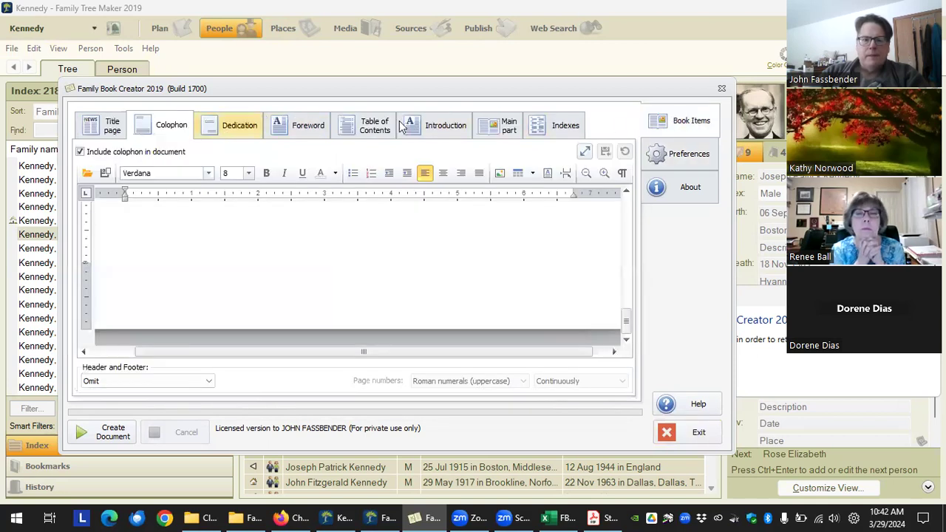
- Show Main part > Items to include > Primary facts and select Confirmation
left_click(499, 126)
left_click(200, 164)
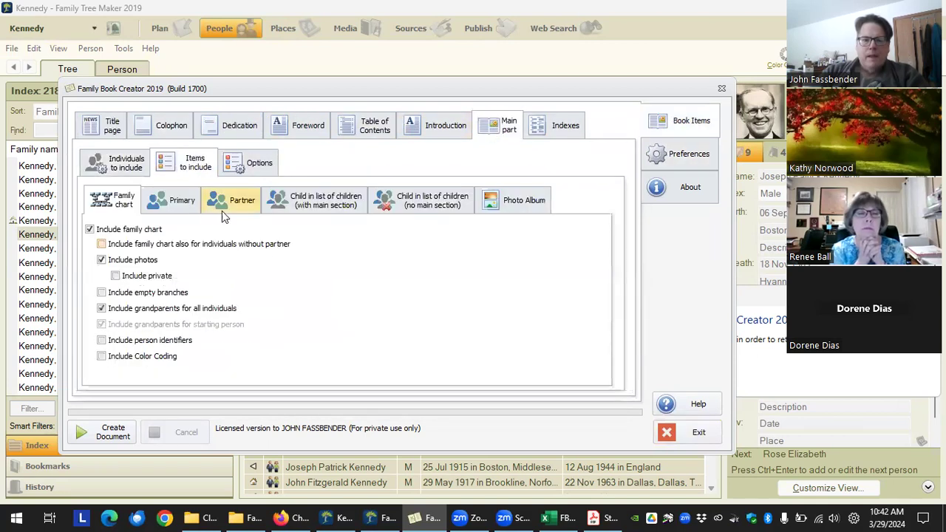
left_click(177, 201)
left_click(127, 261)
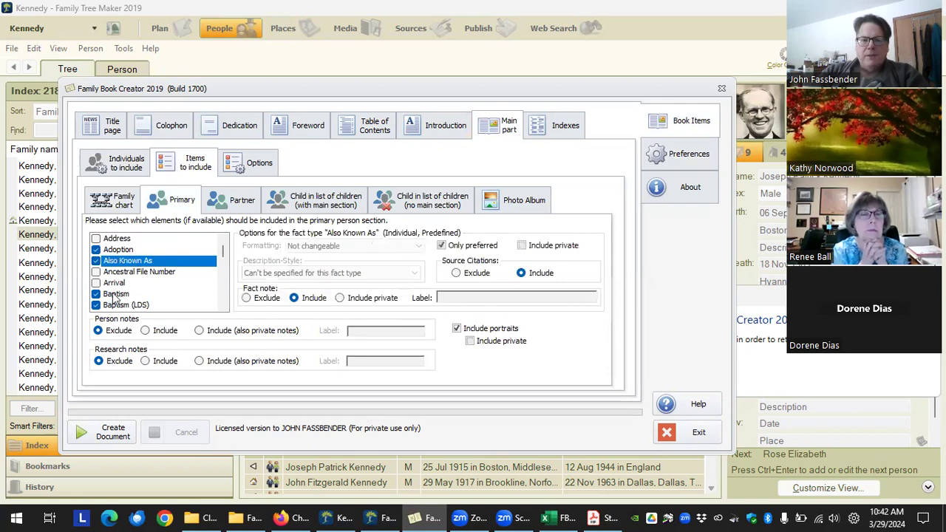
scroll(122, 288, "down", 4)
left_click(124, 283)
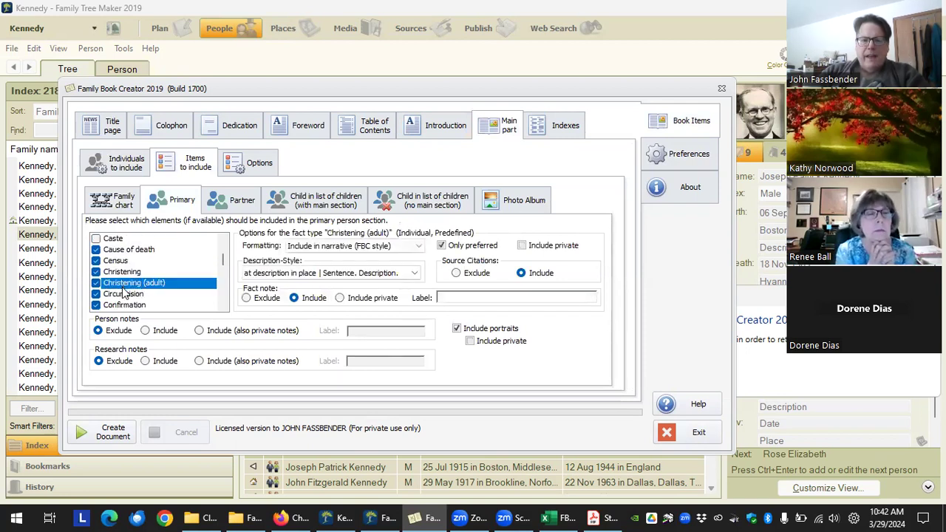
left_click(123, 294)
left_click(124, 305)
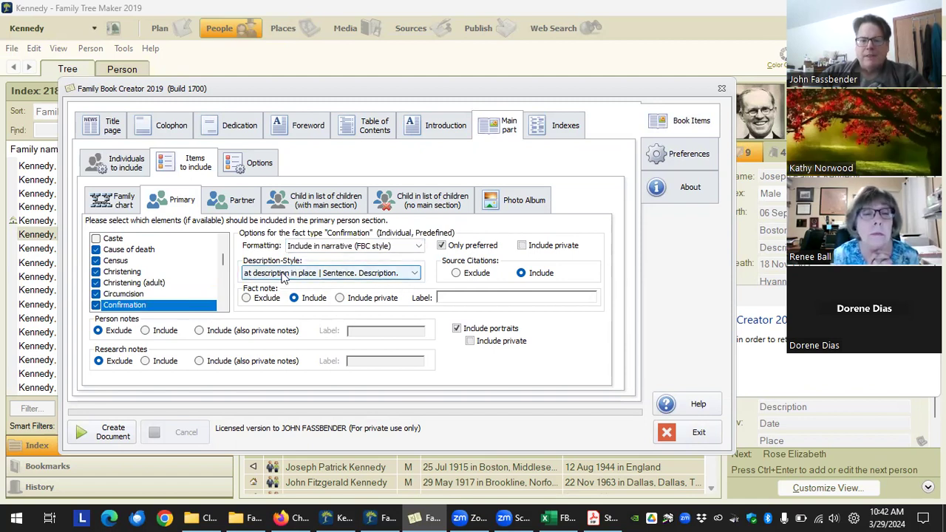
- Inspect Confirmation's Description-Style choices without changing them, then revisit neighbouring facts
left_click(306, 276)
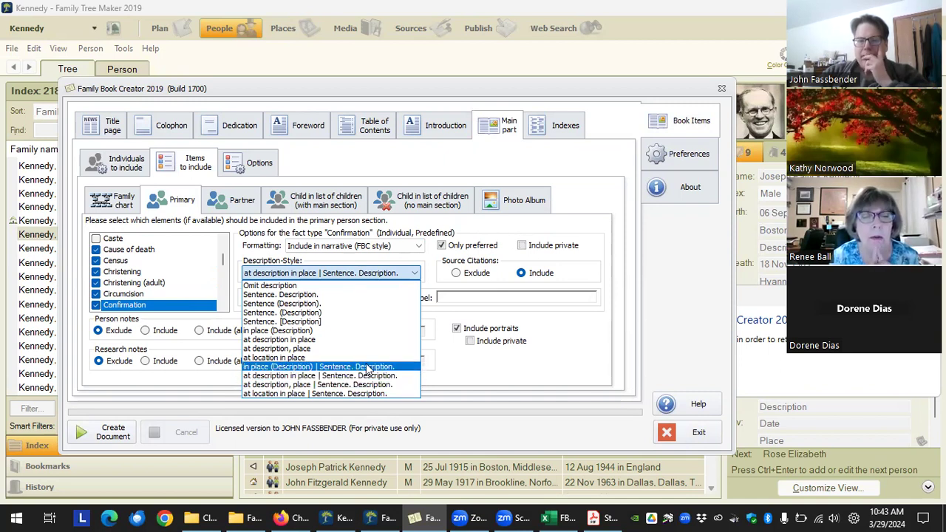
left_click(466, 366)
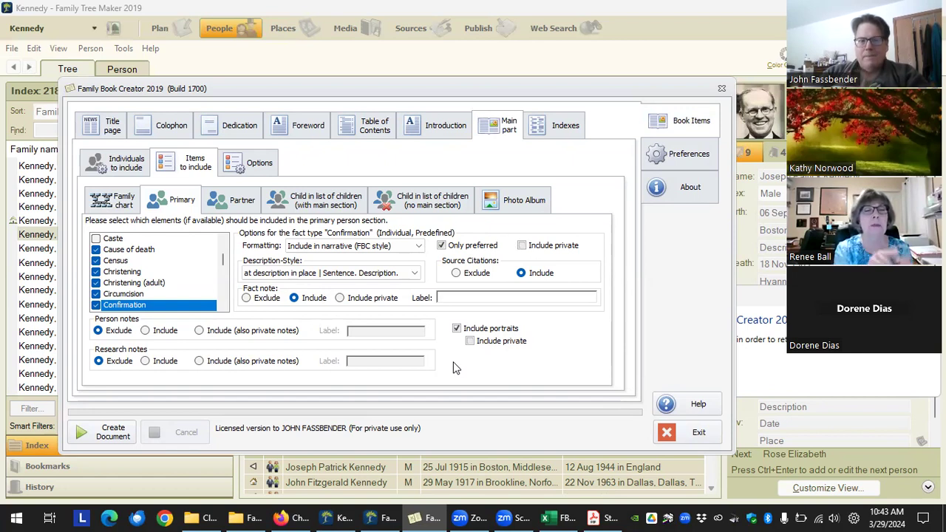
left_click(121, 251)
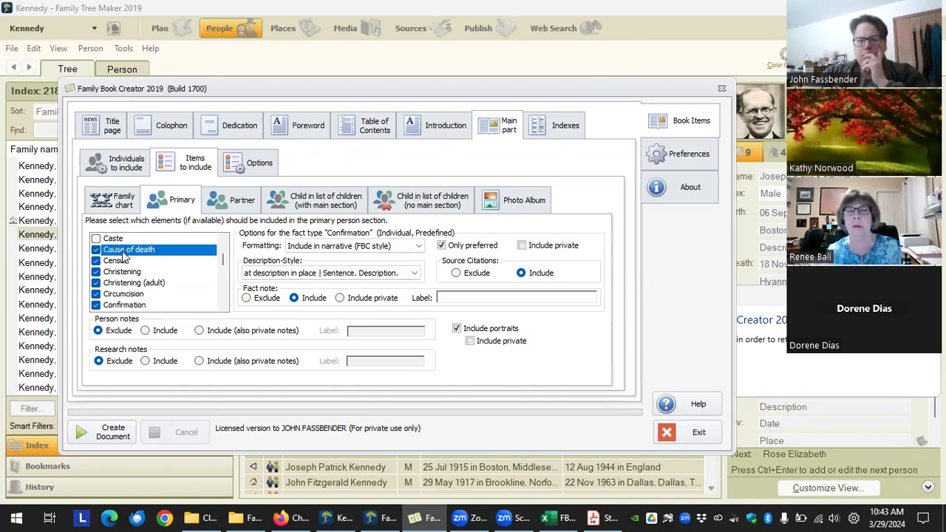
left_click(137, 283)
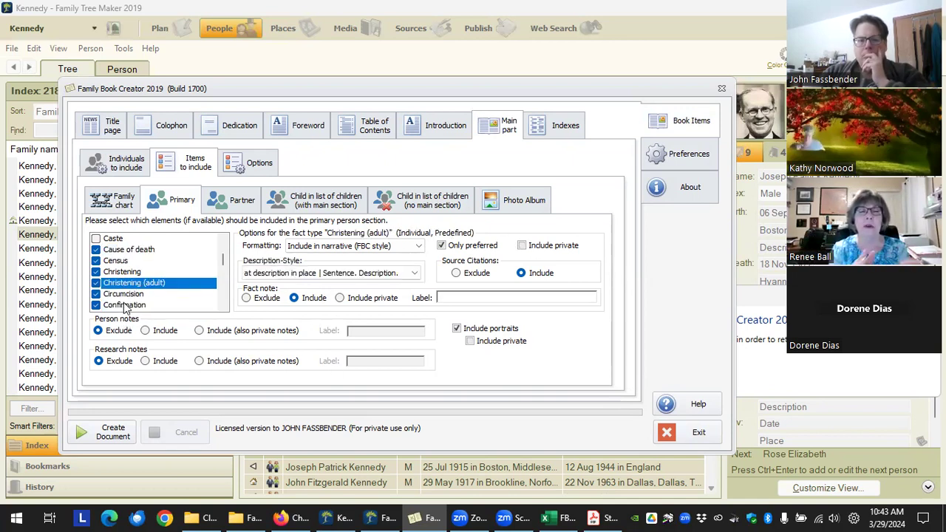
left_click(158, 304)
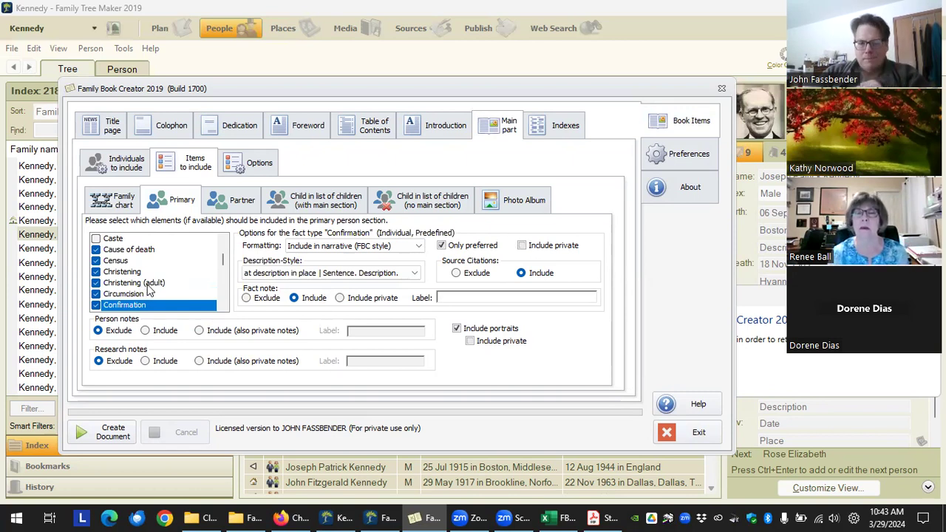
scroll(159, 293, "down", 1)
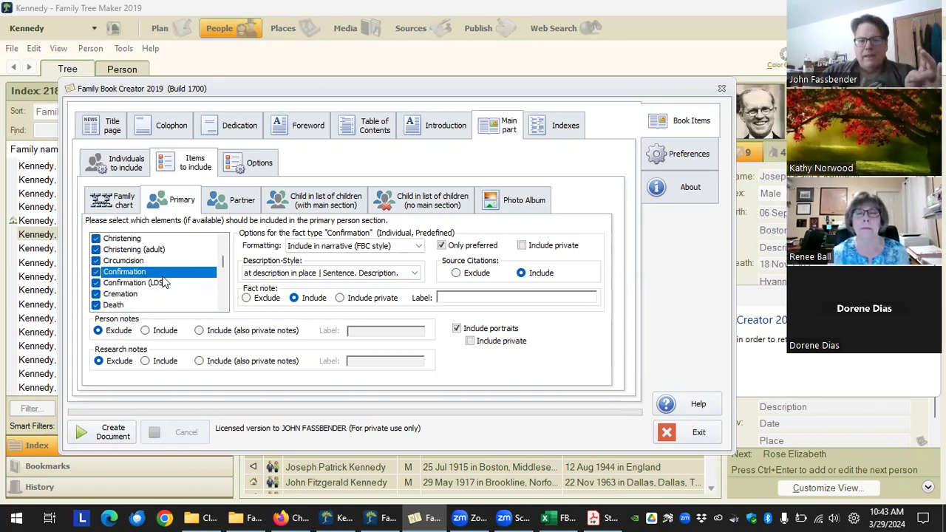
- Look over the Partner and both Child fact tabs, then return to Primary
left_click(234, 203)
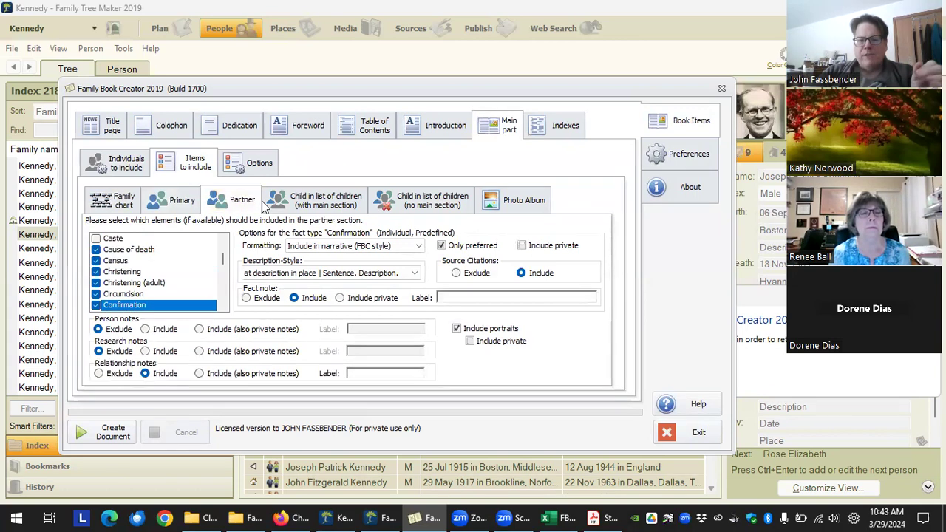
left_click(355, 204)
left_click(432, 202)
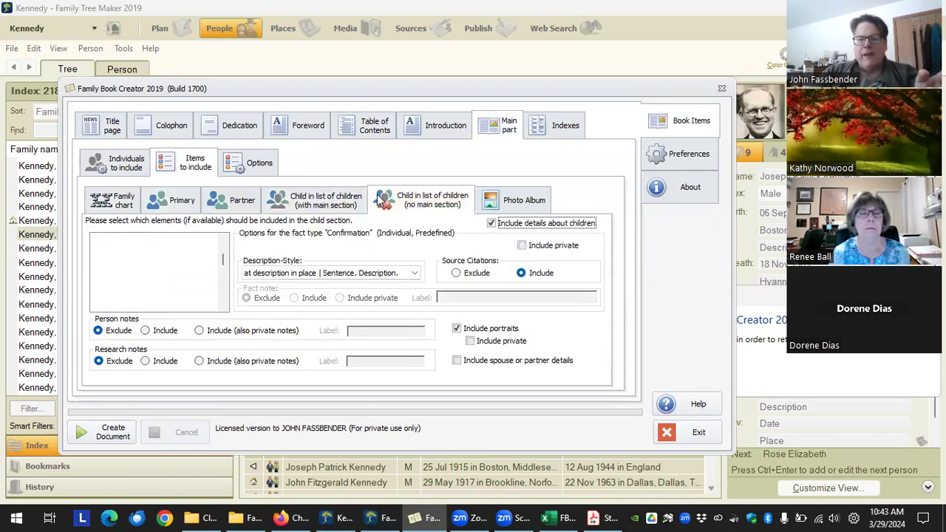
left_click(182, 202)
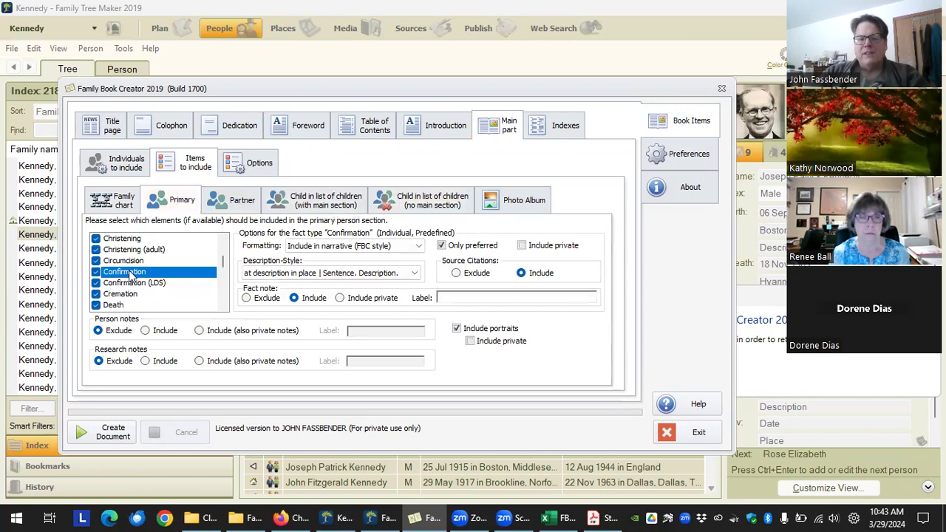
- Give Confirmation the 'in place (Description) | Sentence. Description.' description style, keeping it included
left_click(96, 273)
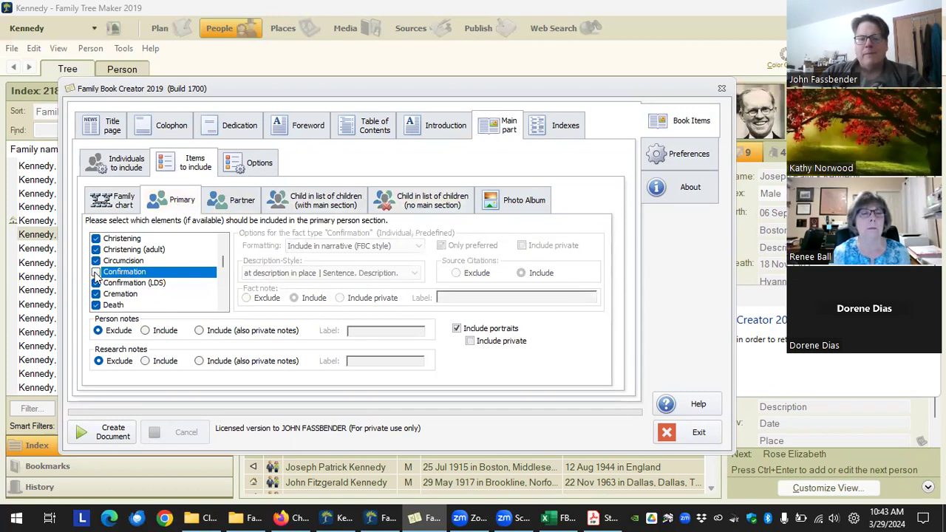
left_click(96, 273)
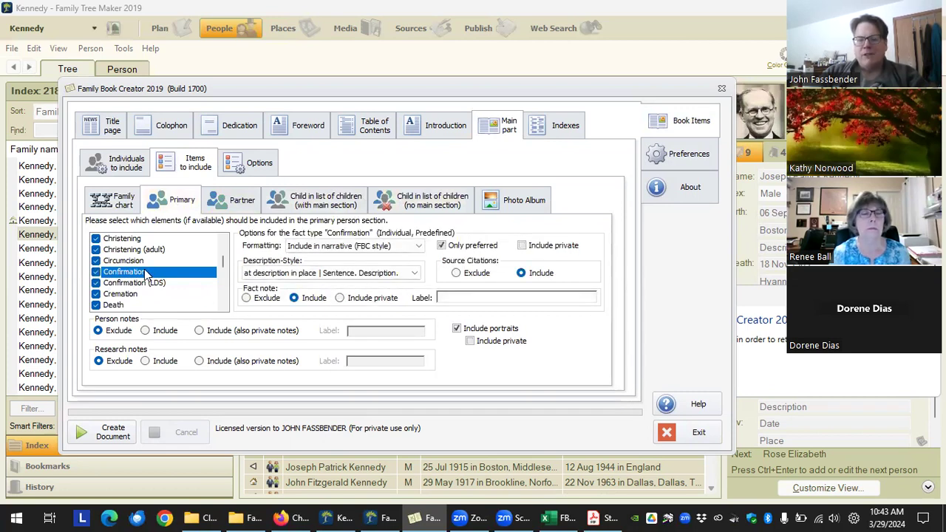
left_click(419, 275)
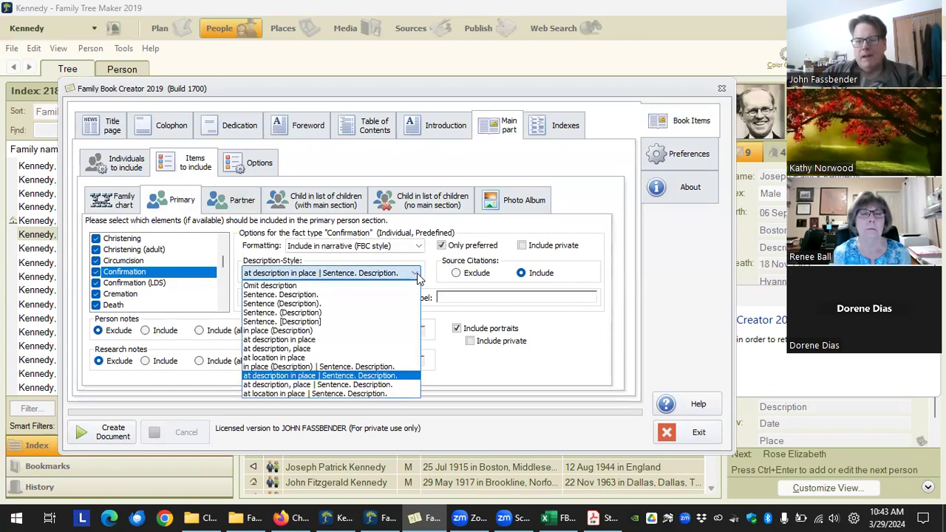
left_click(318, 374)
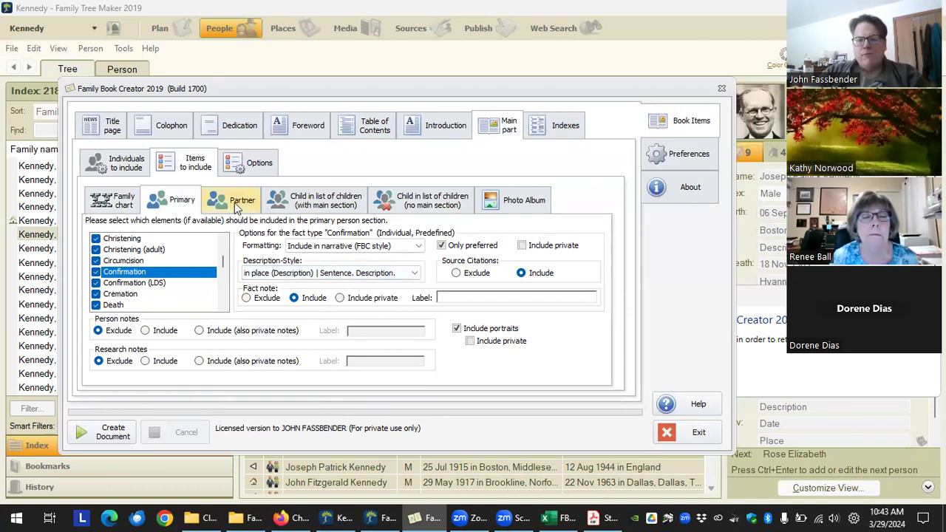
- Copy the Primary Confirmation fact type options, leaving the paste menu unused
right_click(129, 276)
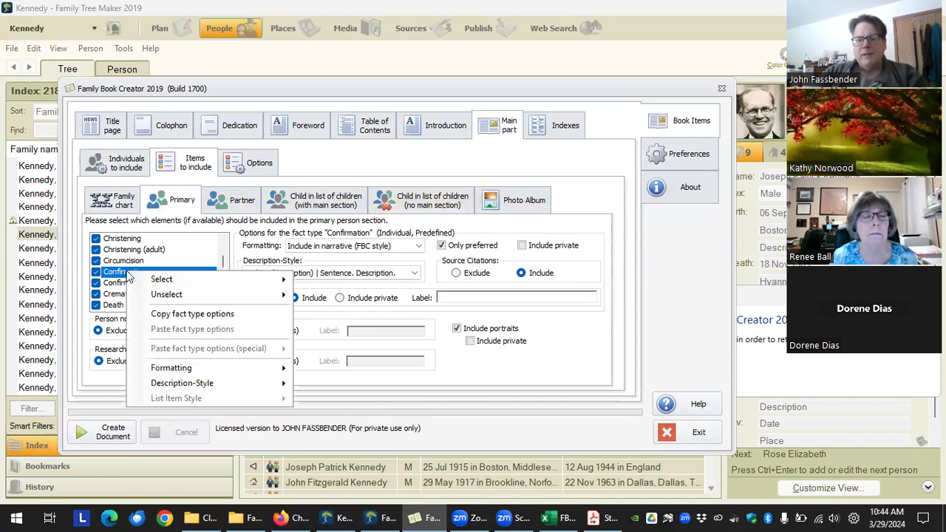
left_click(203, 316)
right_click(133, 273)
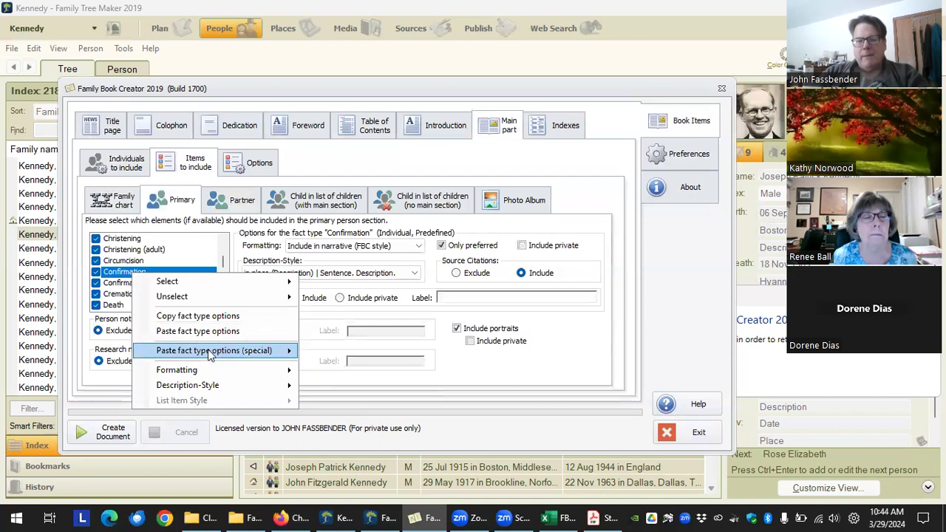
mouse_move(209, 352)
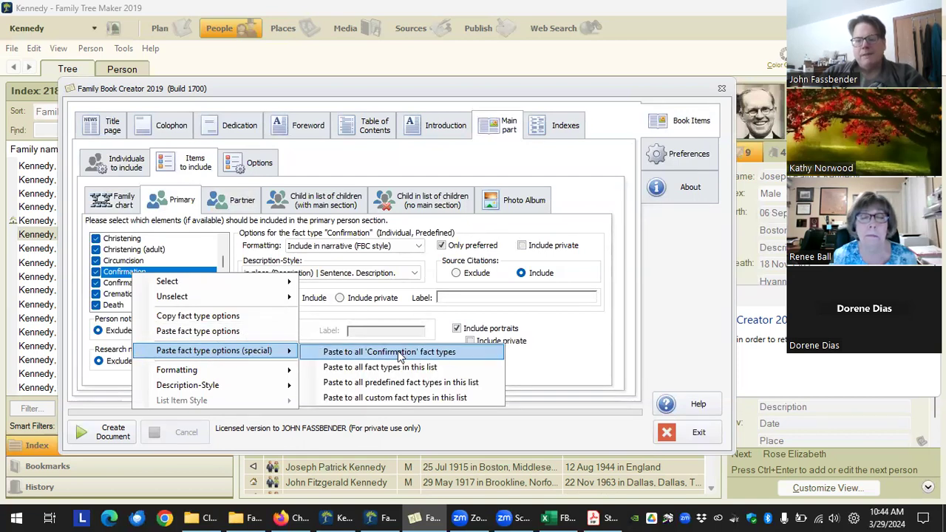
left_click(569, 346)
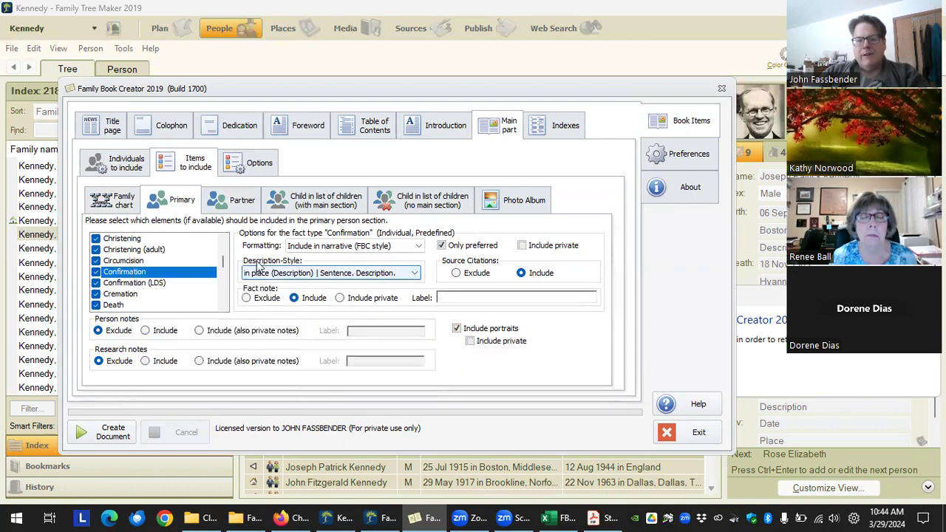
- Compare Confirmation options on the Partner and both Child tabs before pasting
left_click(238, 205)
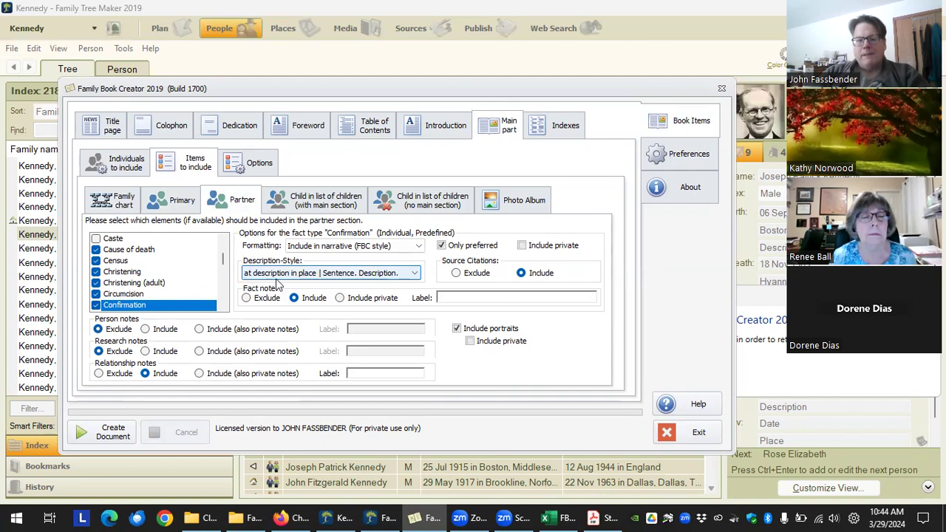
left_click(315, 205)
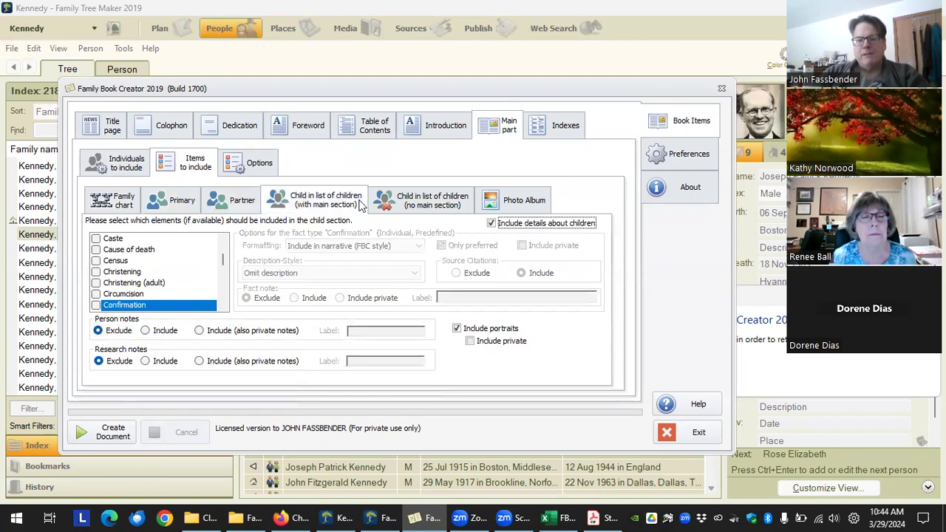
left_click(408, 197)
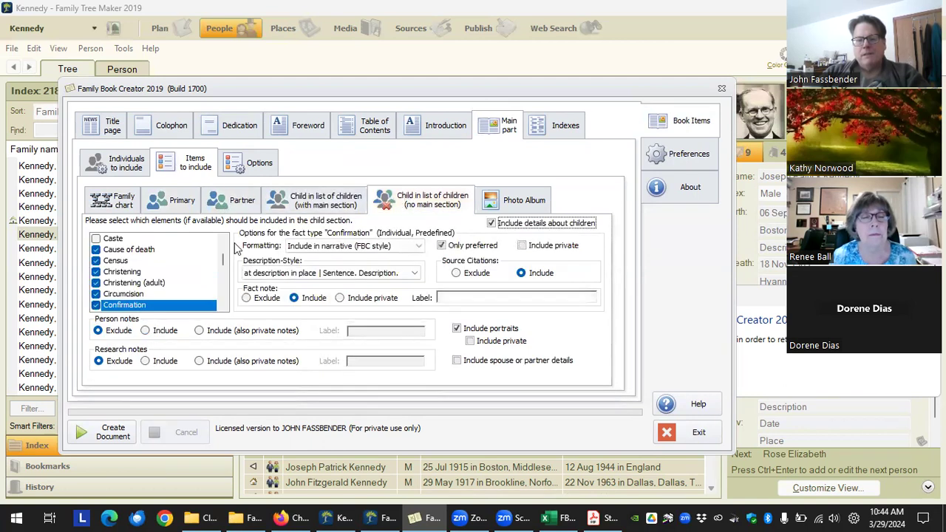
left_click(181, 205)
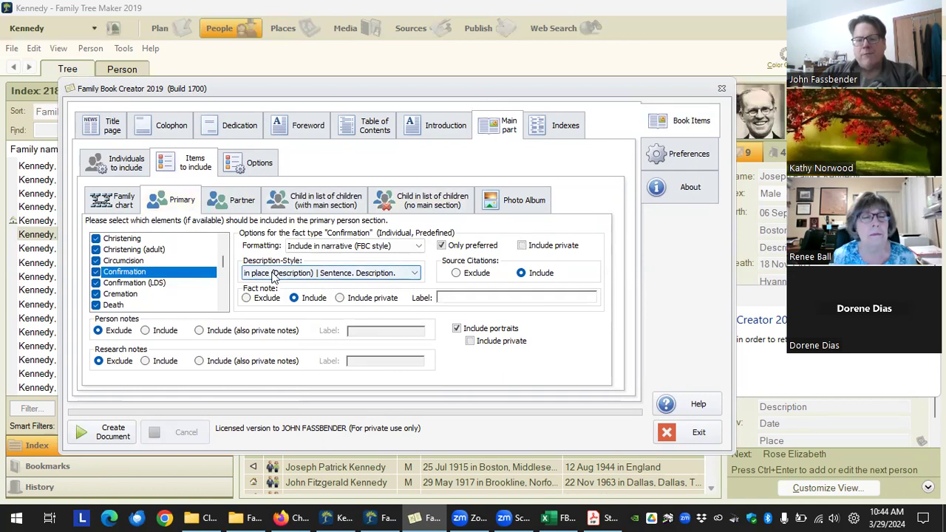
- Paste the options to all 'Confirmation' fact types and verify the Partner and Child tabs
right_click(144, 275)
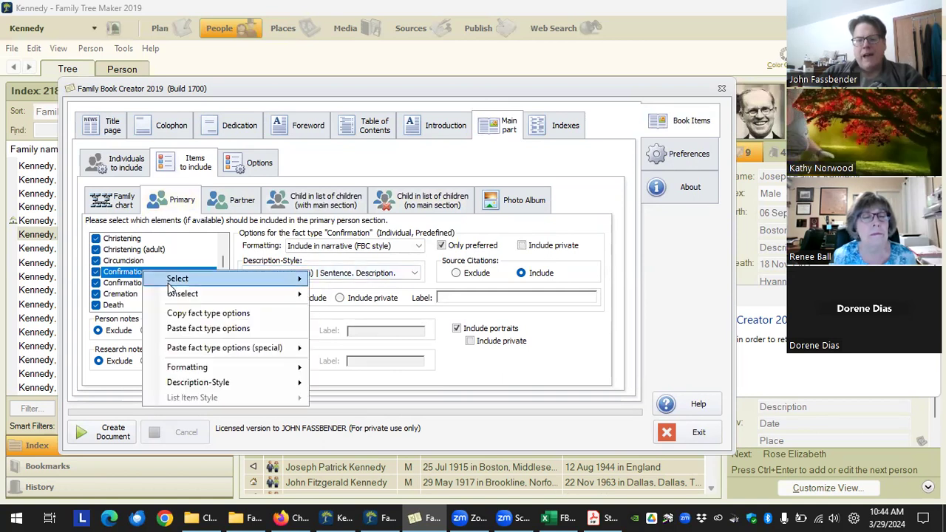
mouse_move(274, 348)
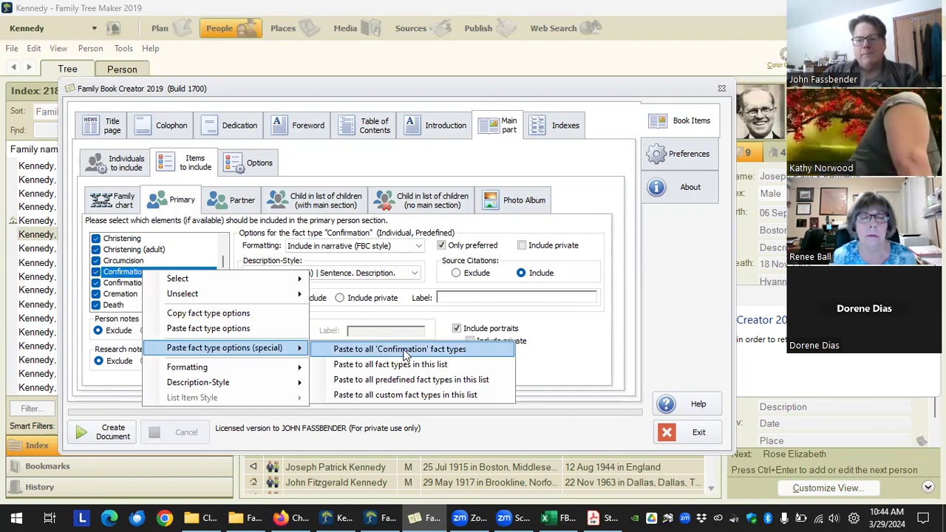
left_click(405, 354)
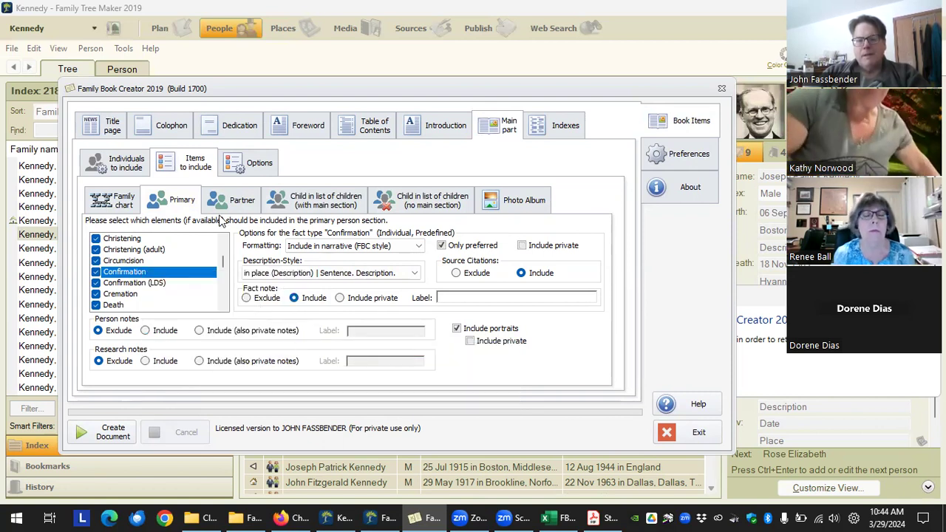
left_click(233, 201)
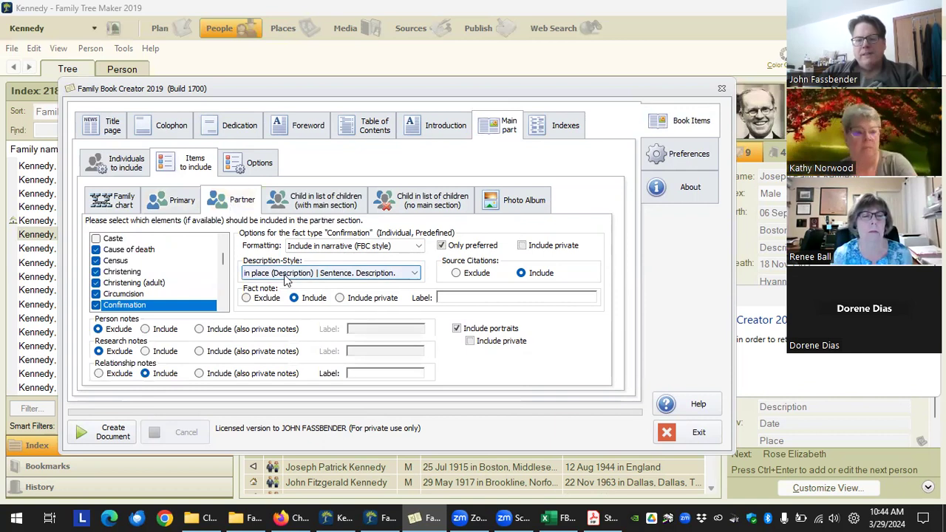
left_click(330, 210)
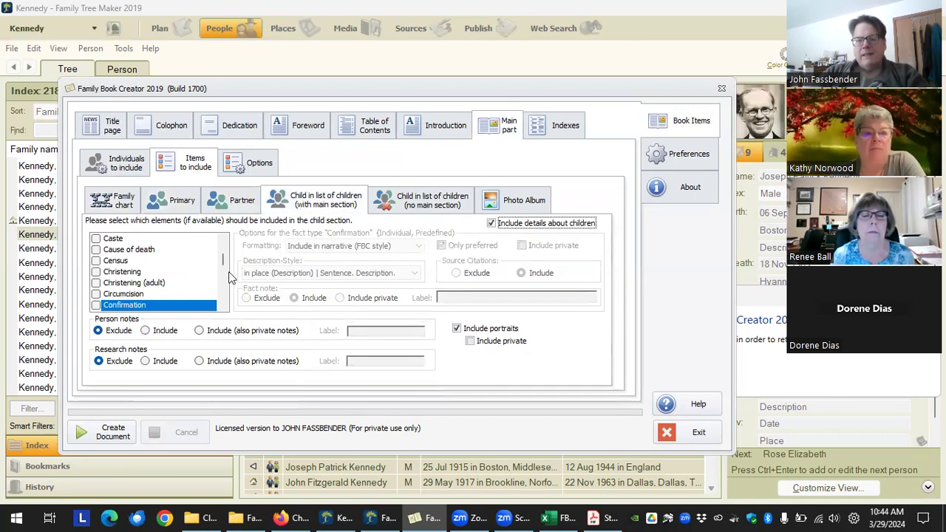
left_click(400, 209)
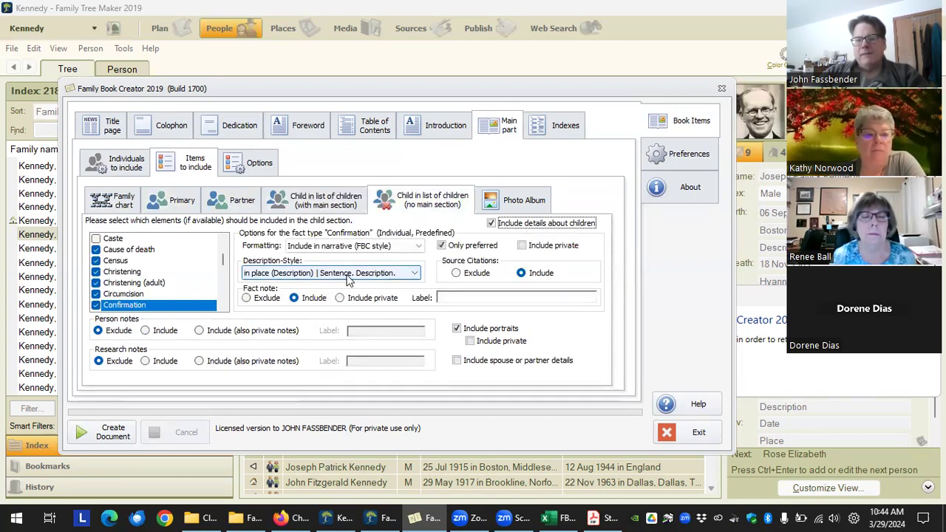
- Copy Confirmation's fact type options from Primary and paste them to all 'Confirmation' fact types
left_click(178, 211)
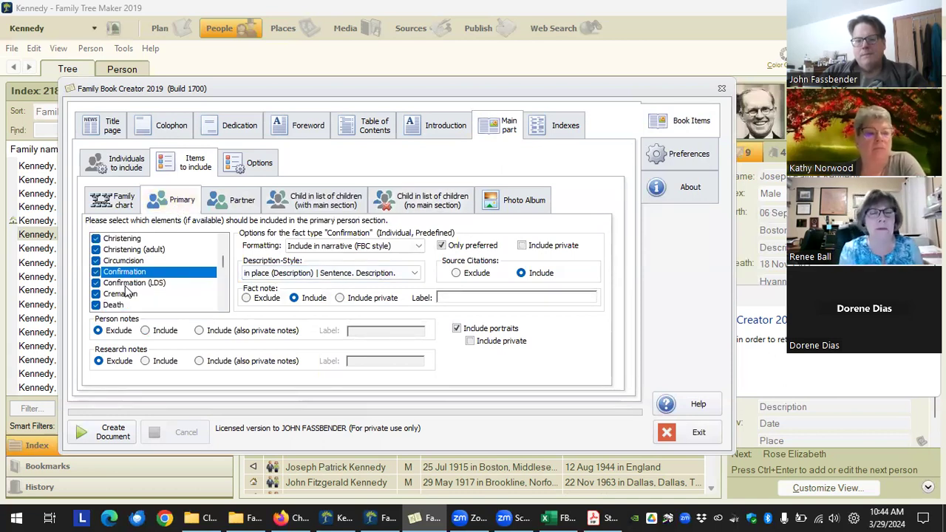
right_click(127, 275)
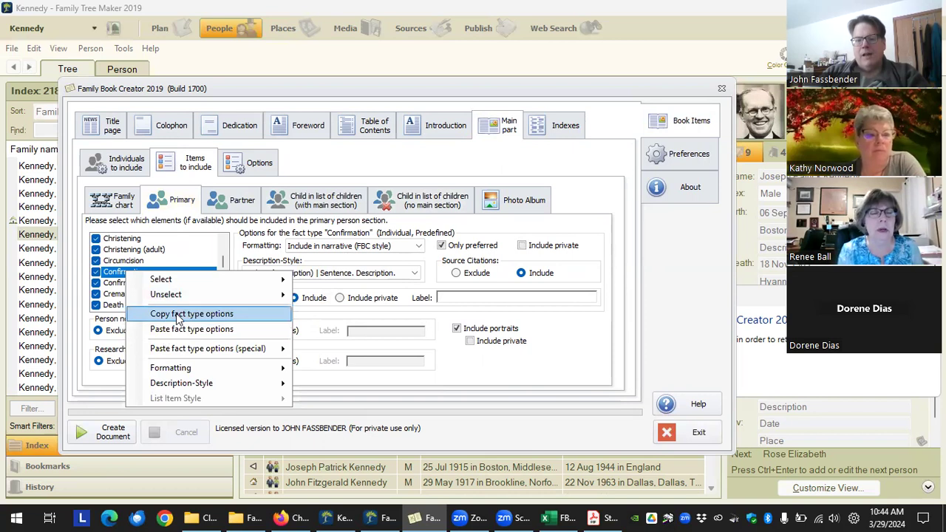
left_click(204, 316)
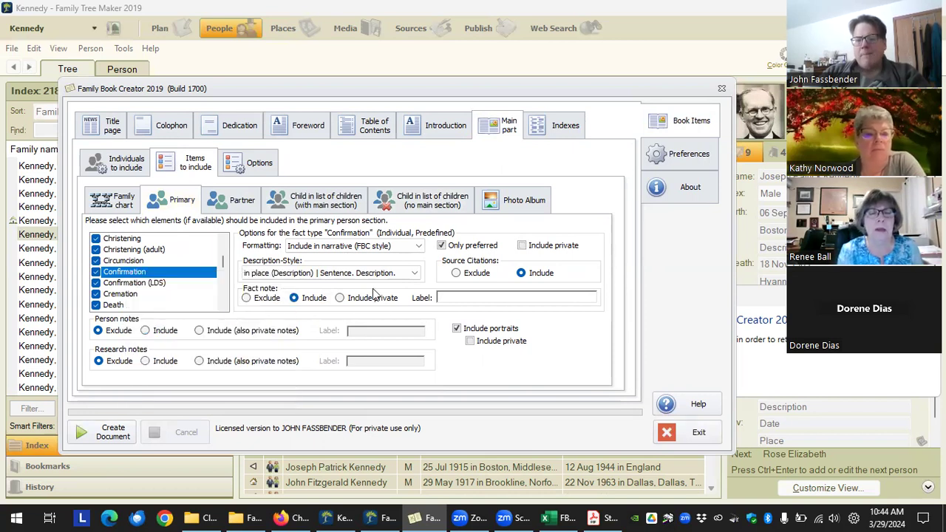
right_click(125, 275)
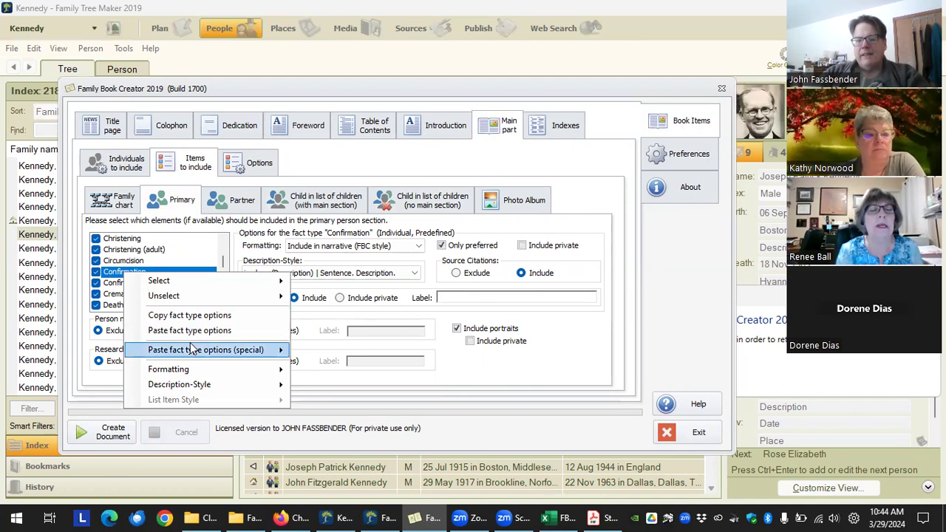
mouse_move(218, 350)
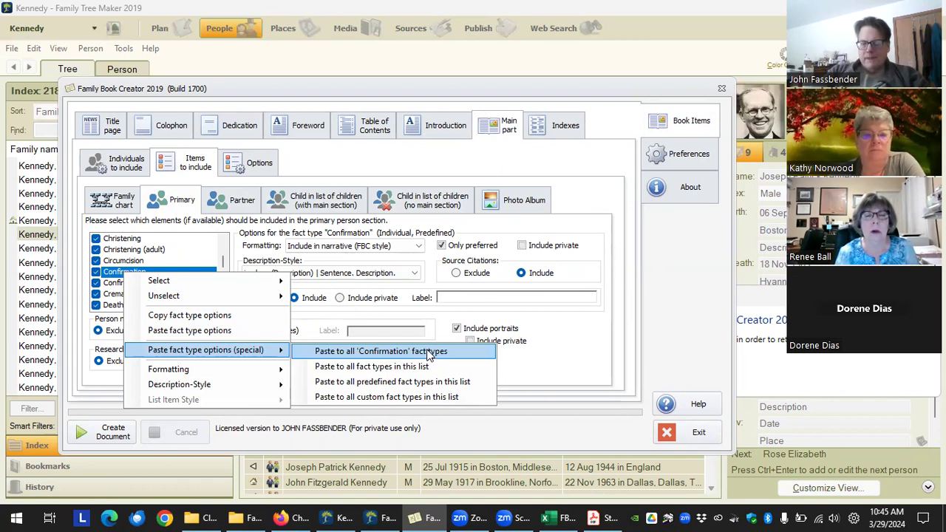
left_click(429, 354)
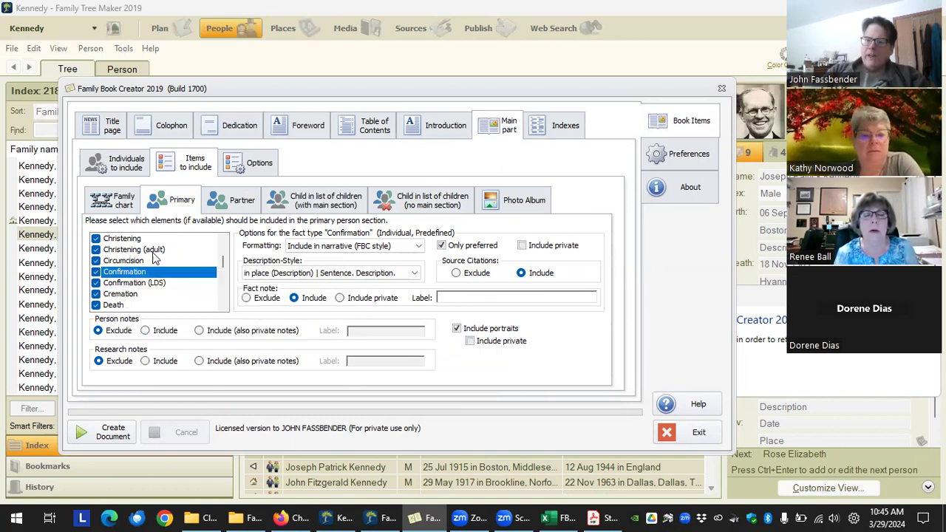
- Verify Confirmation's style on the Partner and both Child tabs, ending on Primary
left_click(235, 207)
left_click(318, 206)
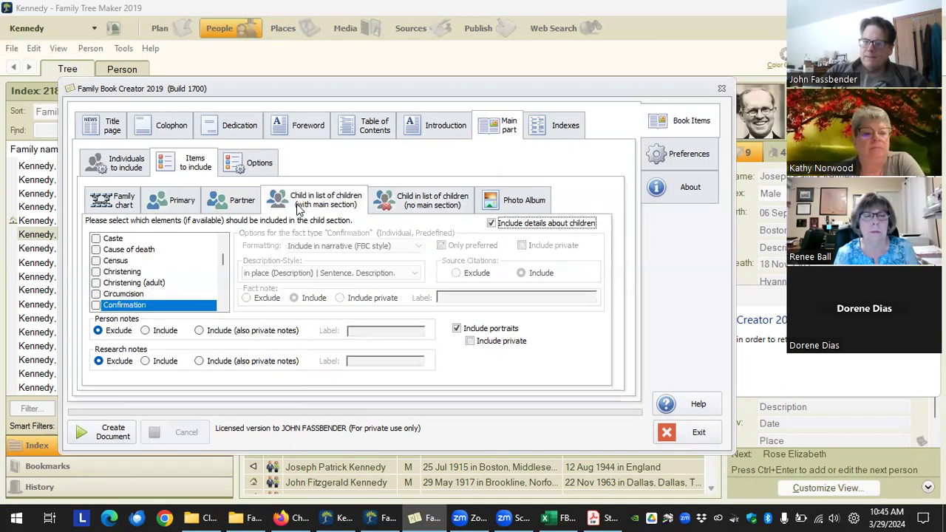
left_click(415, 211)
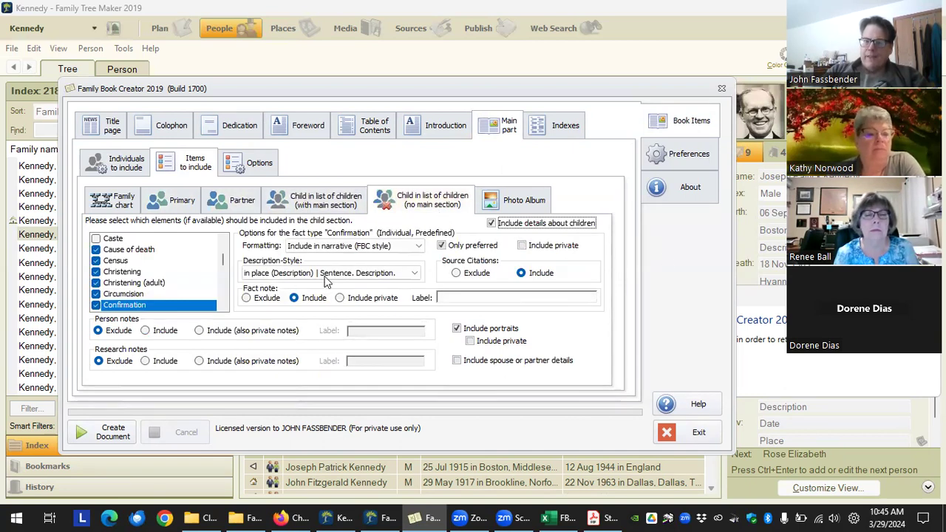
left_click(179, 206)
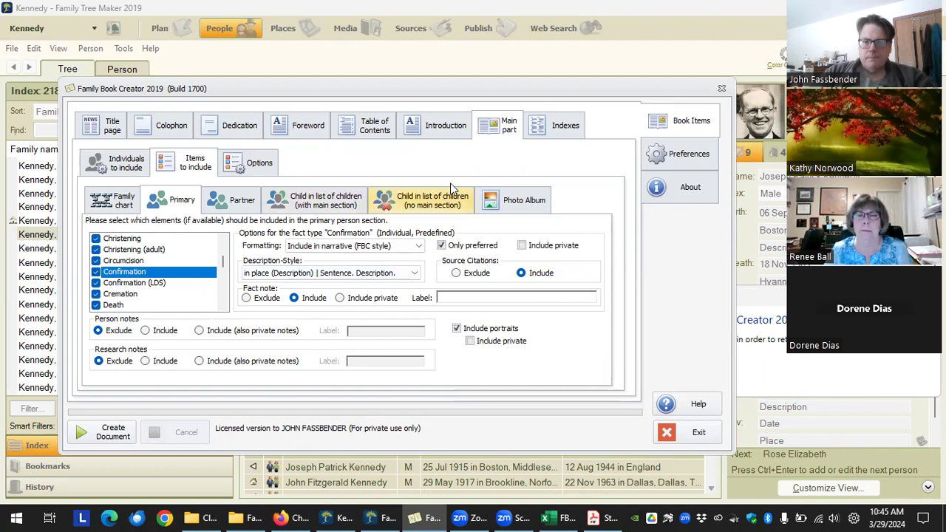
- Show the header and footer preferences: Chapter Name and Book Title headers, blank footers, '- # -' page numbers
left_click(675, 156)
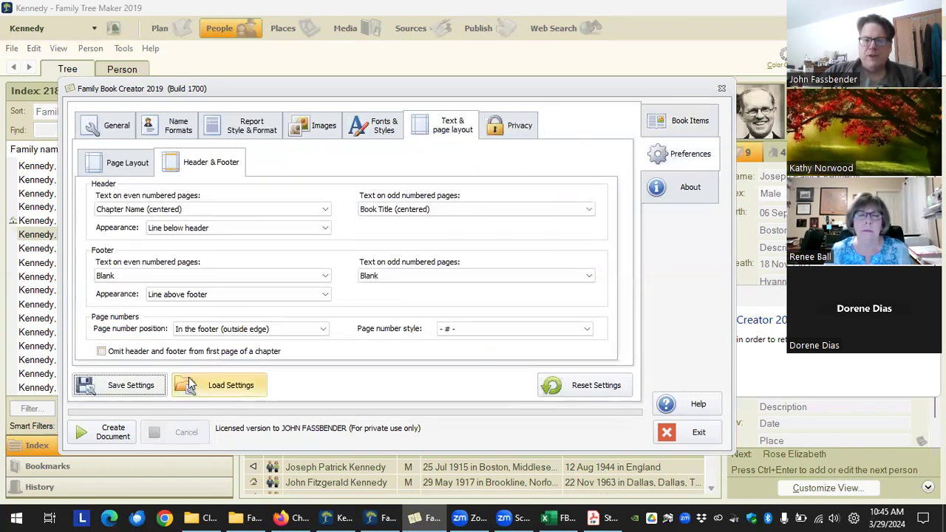
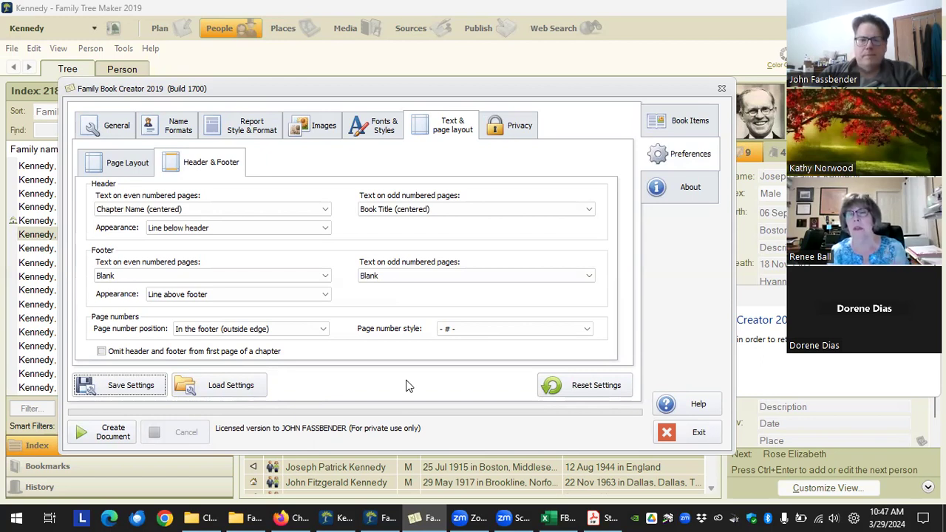
- Browse the FBC folder to load settings and review the .fbcs and .bcs file-type filters
left_click(231, 386)
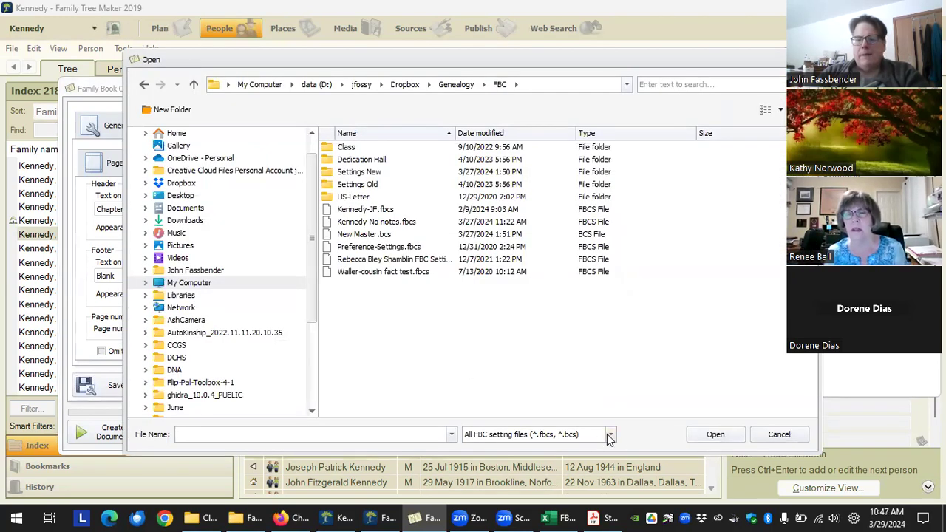
left_click(610, 435)
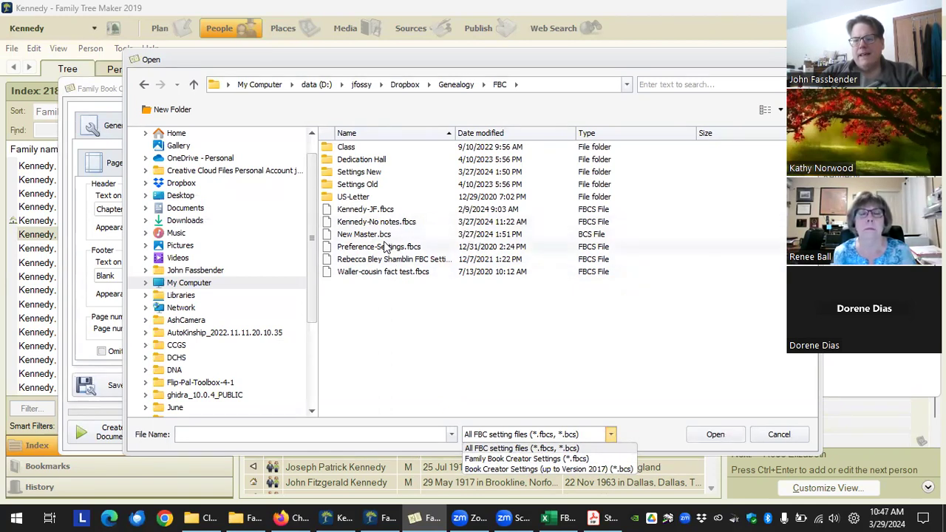
left_click(426, 316)
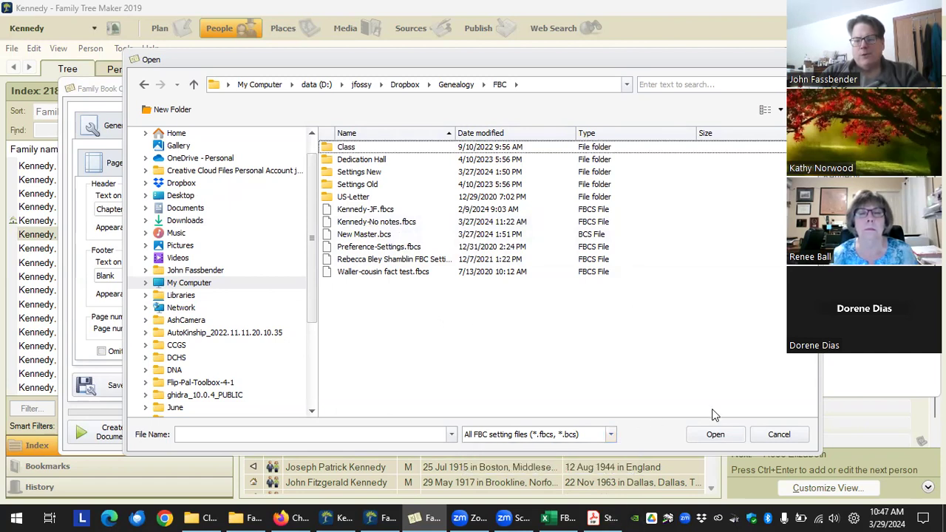
- Cancel loading and view the title page, colophon, foreword, introduction, contents, main part and index tabs
left_click(785, 434)
left_click(662, 123)
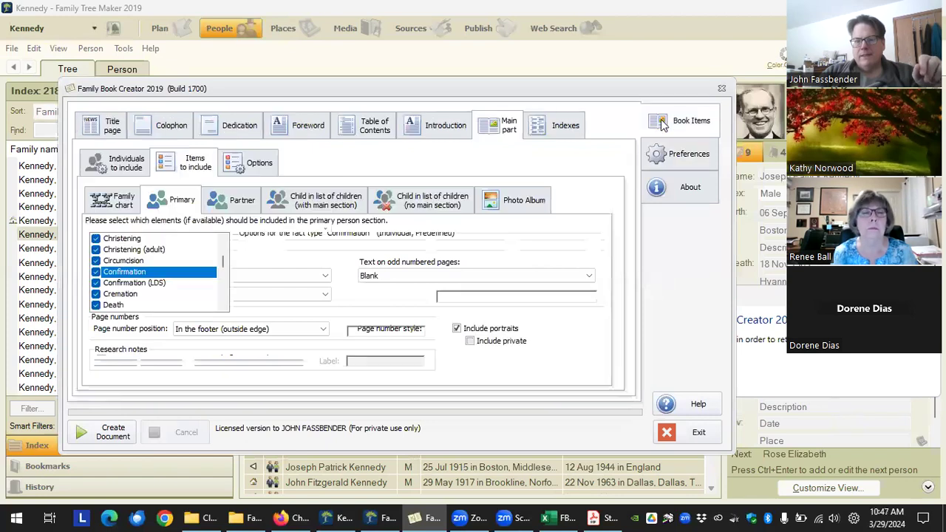
left_click(118, 130)
left_click(166, 127)
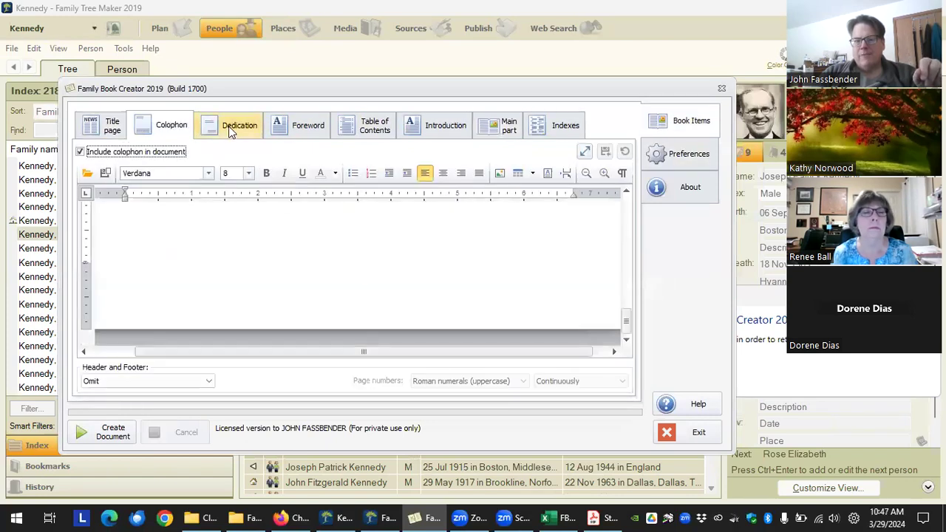
left_click(309, 126)
left_click(446, 125)
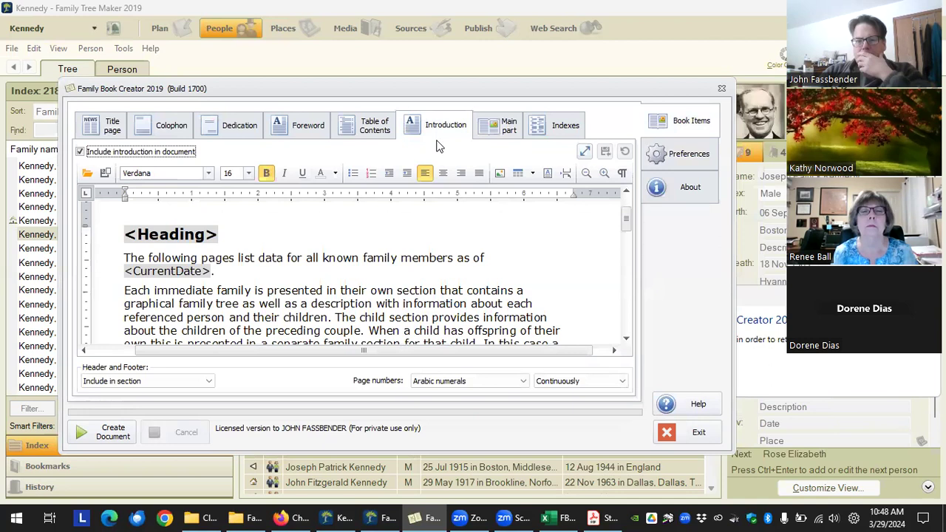
left_click(377, 131)
left_click(511, 129)
left_click(560, 129)
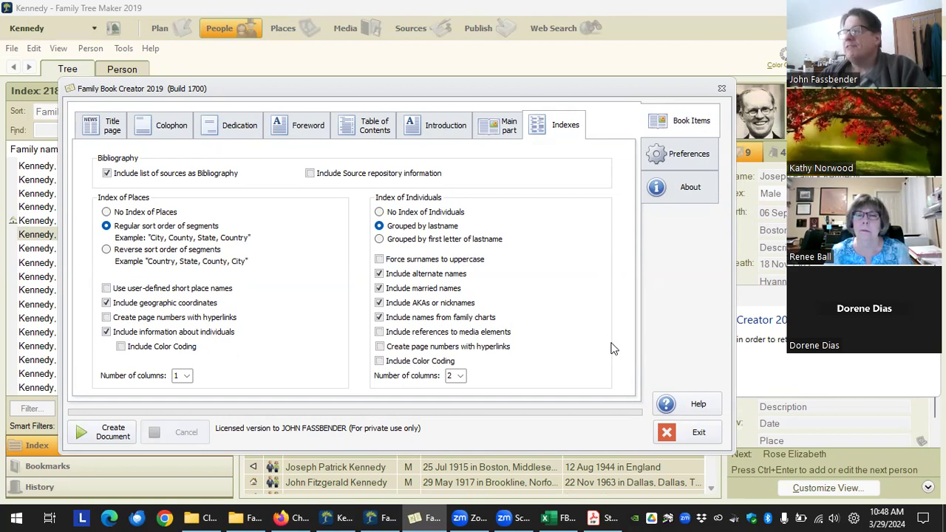
- Toggle between general preferences and book items, then start saving the current settings to a file
left_click(681, 154)
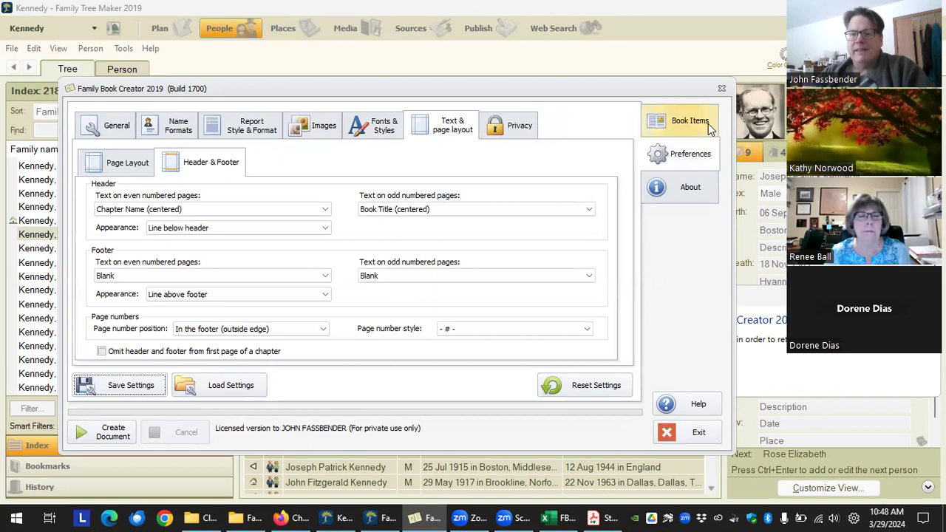
left_click(706, 123)
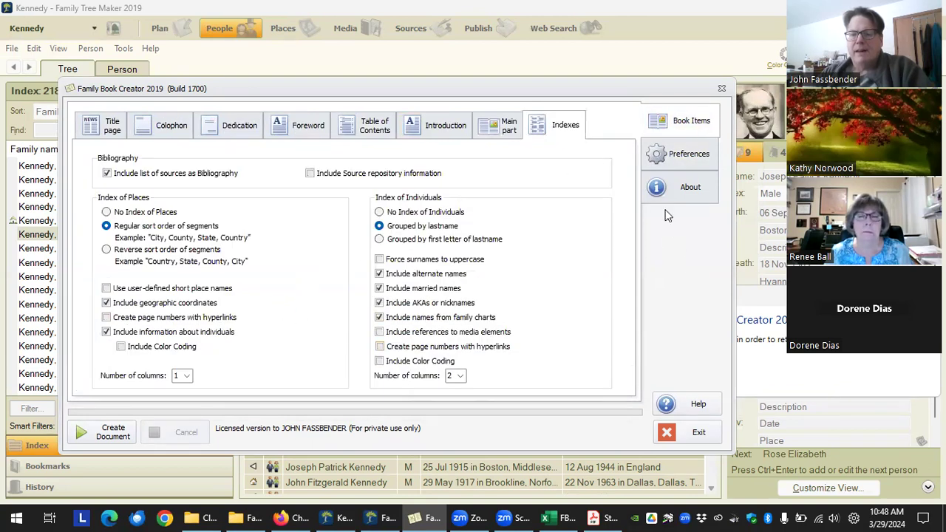
left_click(681, 153)
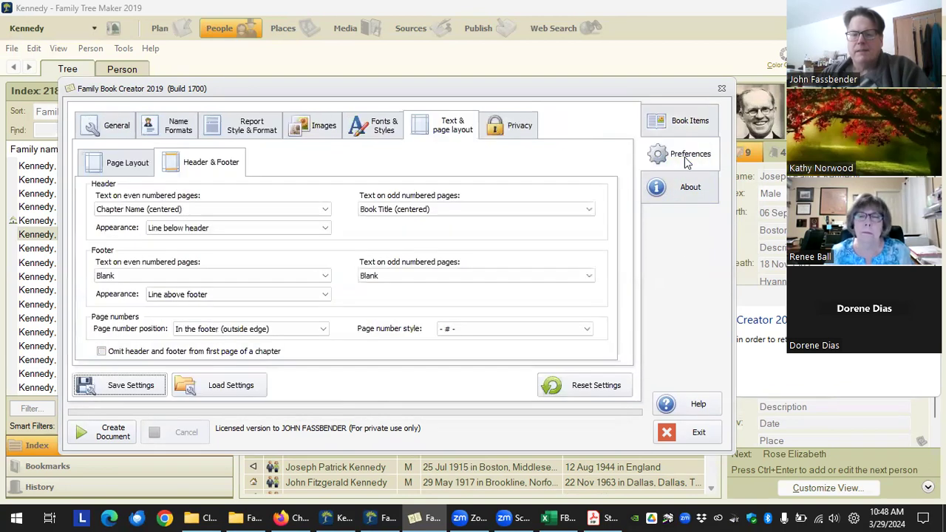
left_click(152, 390)
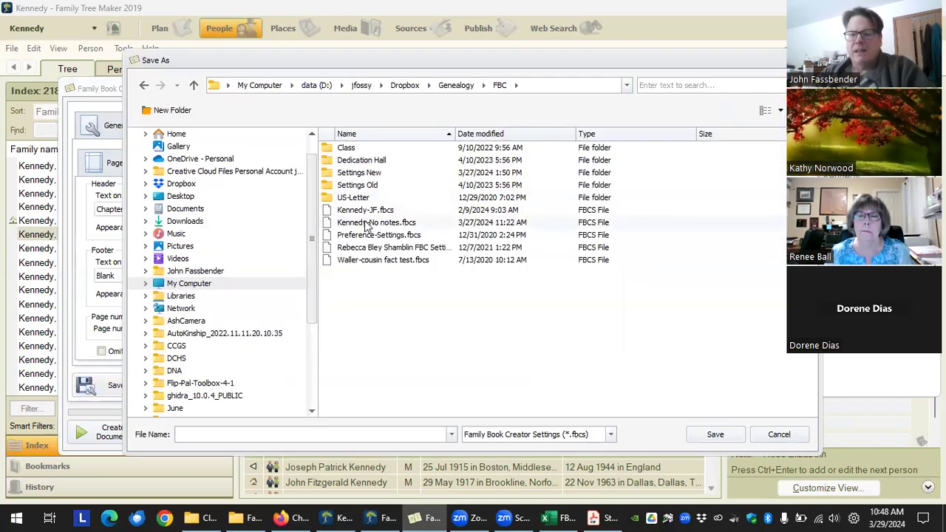
- Pick Kennedy-No notes.fbcs, then Preference-Settings.fbcs as the name, and cancel without saving
left_click(368, 223)
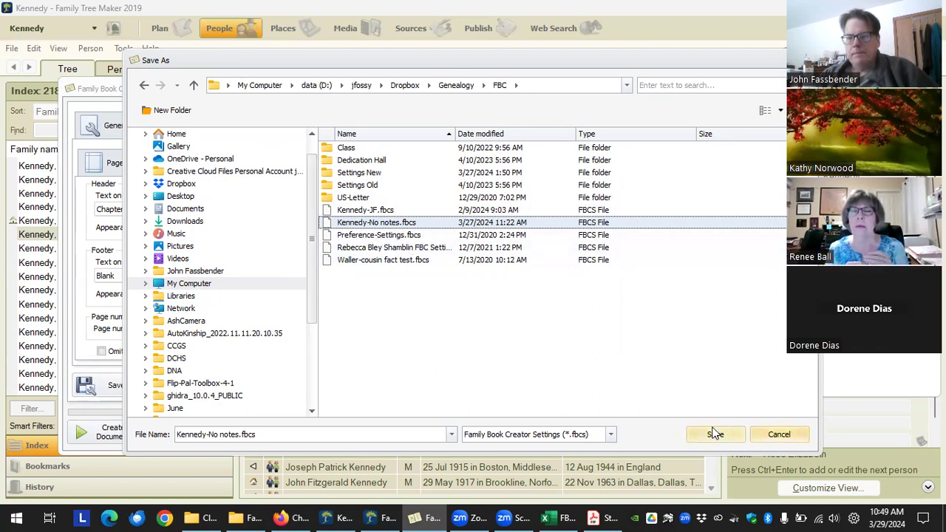
left_click(360, 235)
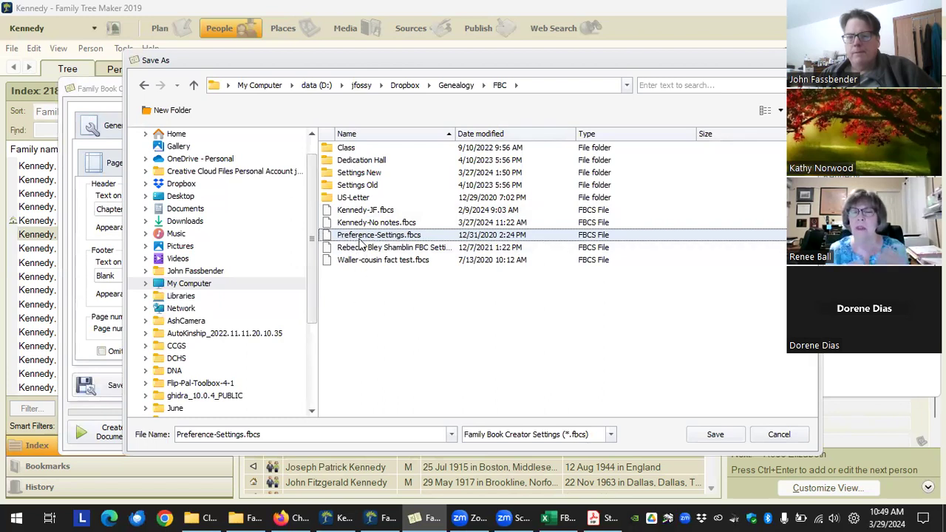
left_click(795, 438)
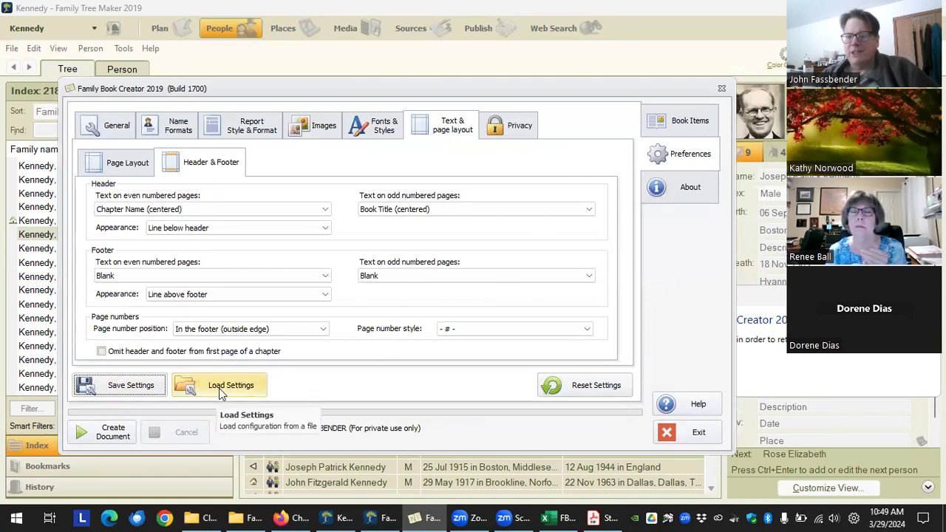
- Load a saved .fbcs settings file, then show the Change History page full screen in Firefox
left_click(219, 392)
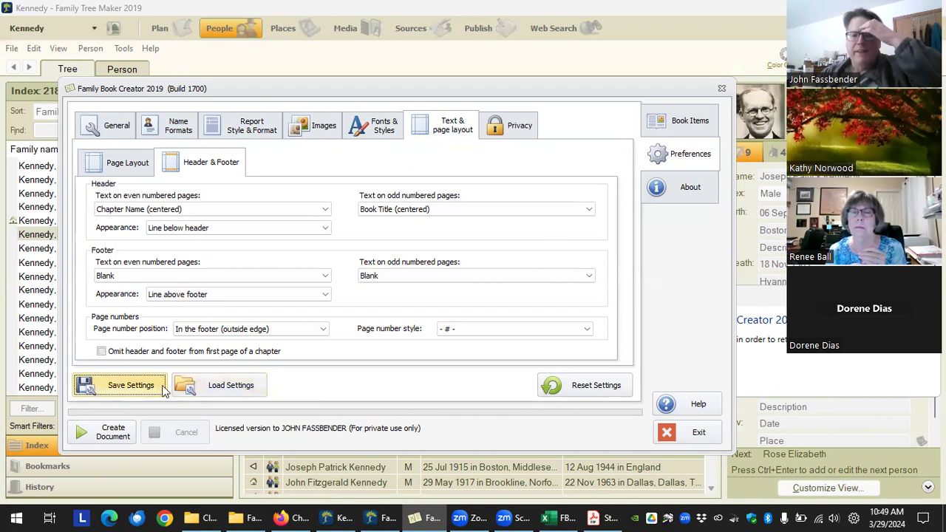
double_click(366, 221)
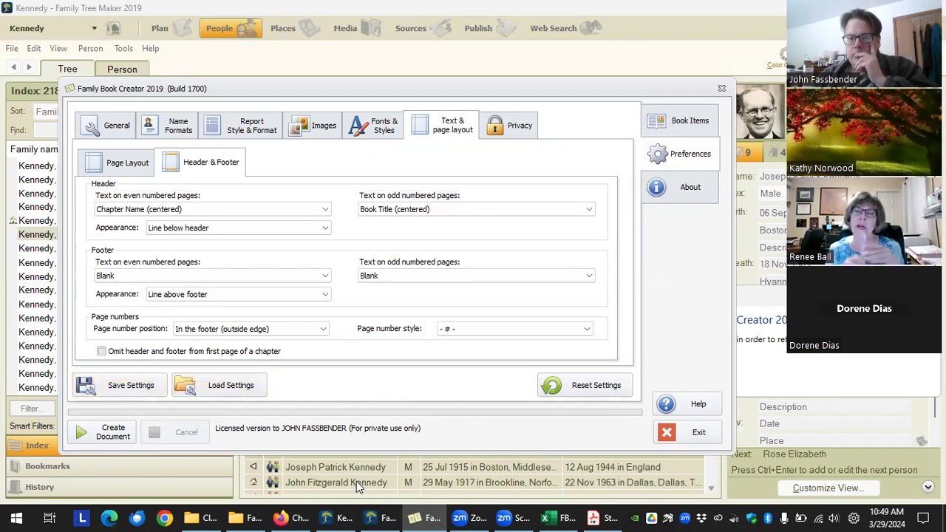
mouse_move(299, 516)
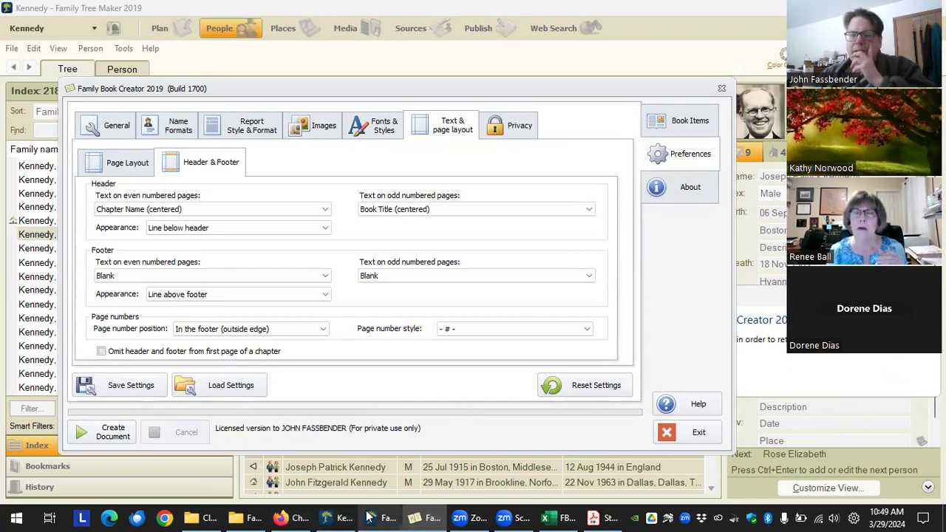
left_click(298, 516)
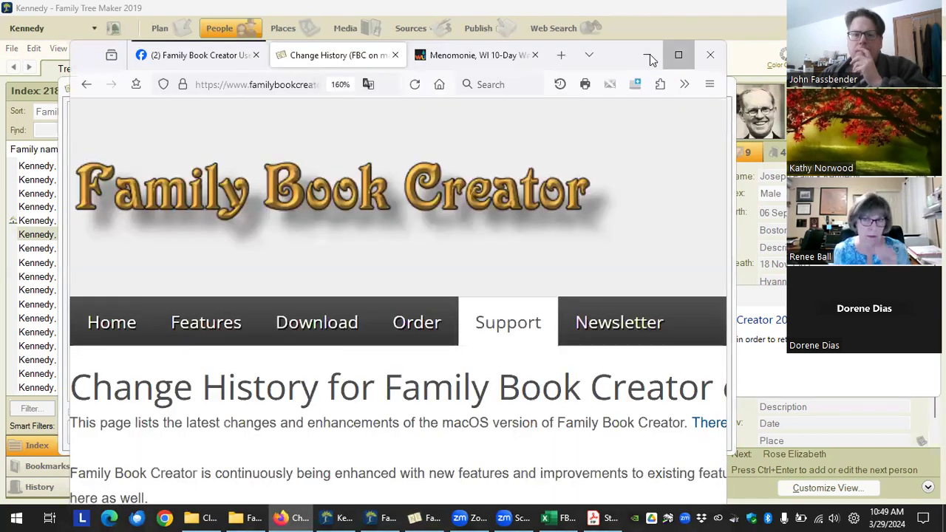
left_click(676, 55)
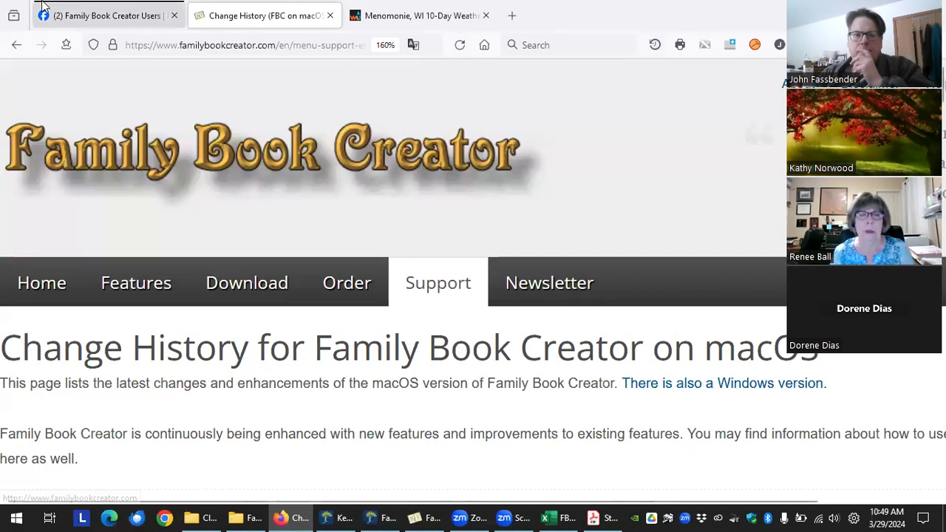
- Open the Family Book Creator Users group's featured posts with page zoom reset to 100%
left_click(45, 8)
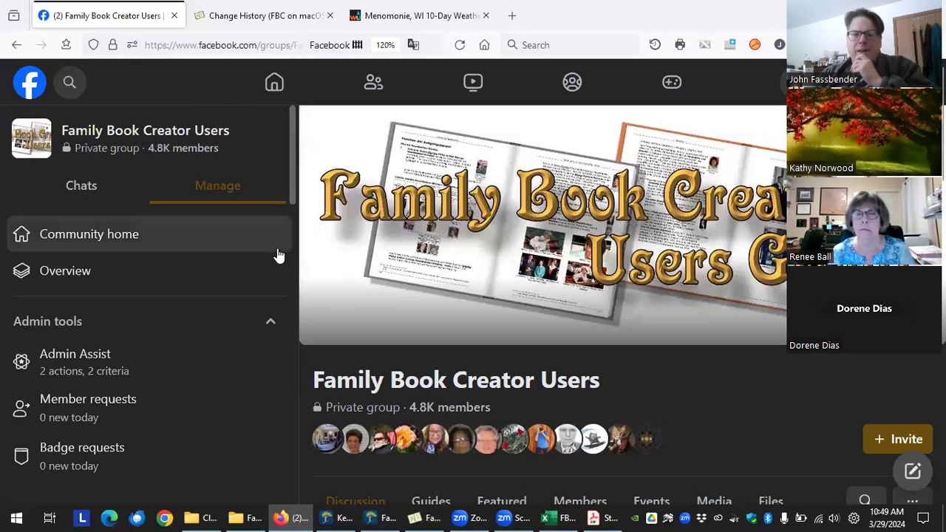
scroll(435, 292, "down", 5)
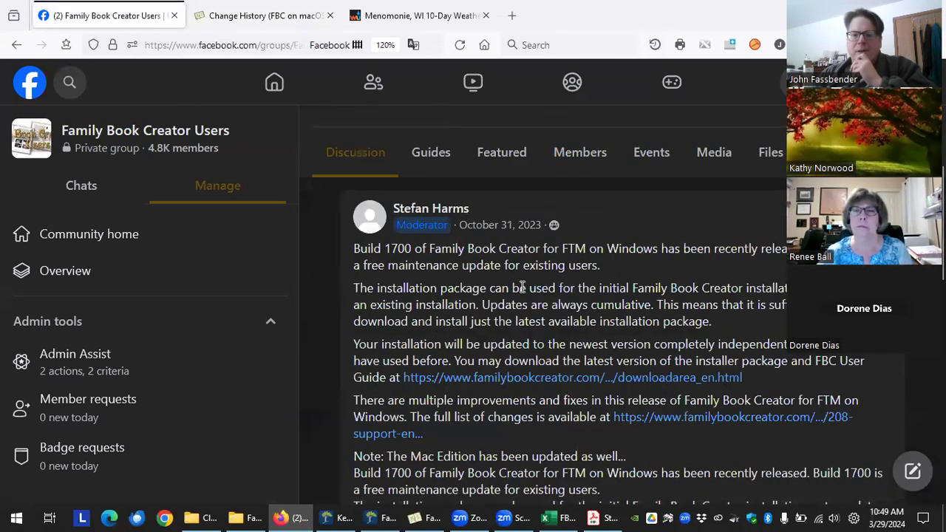
scroll(522, 287, "up", 3)
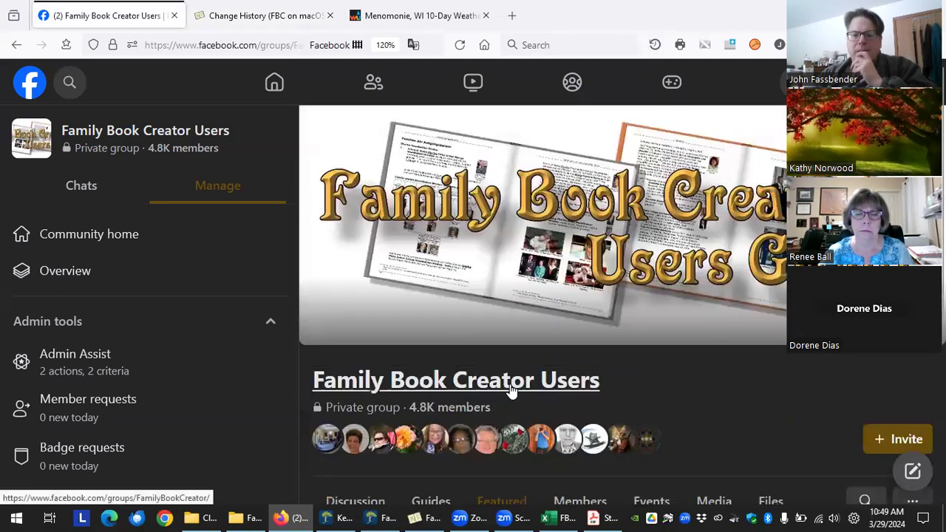
left_click(500, 409)
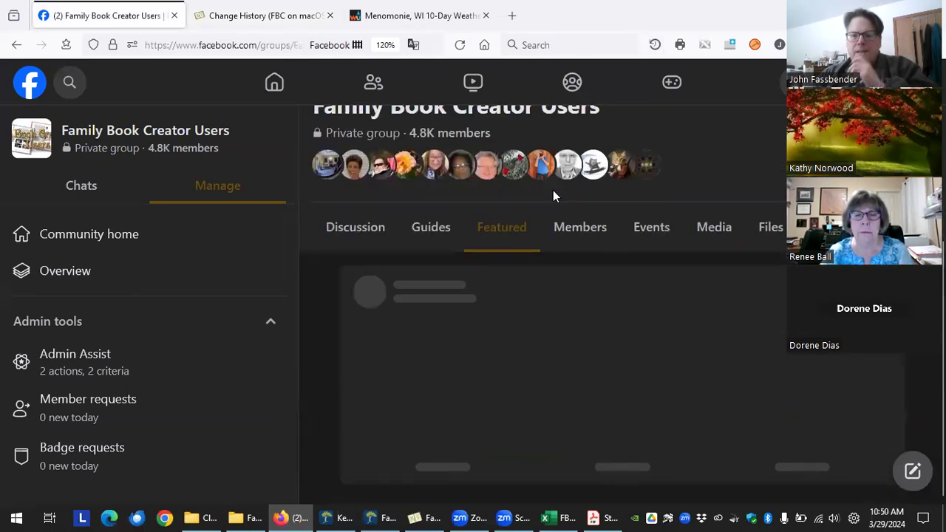
key("ctrl+0")
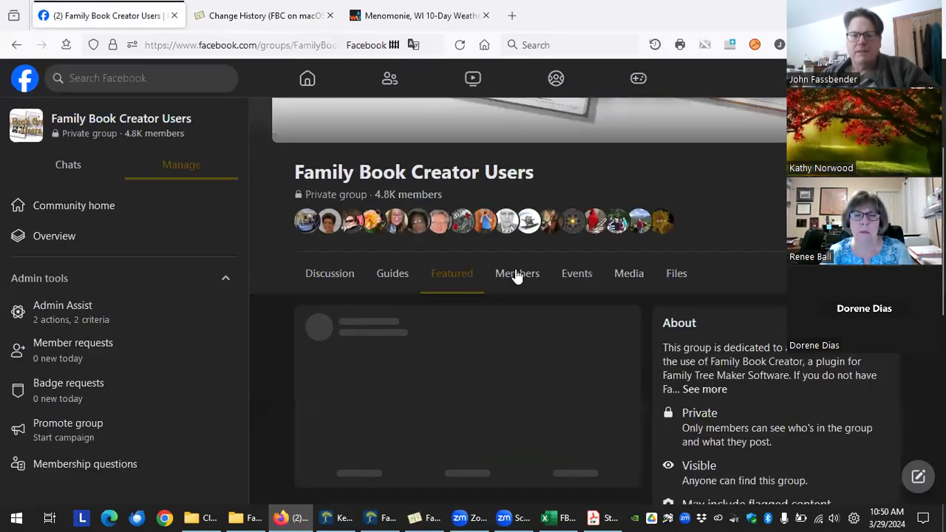
- Scroll the group feed to the Build 1700 announcement and expand its full text
scroll(508, 316, "down", 5)
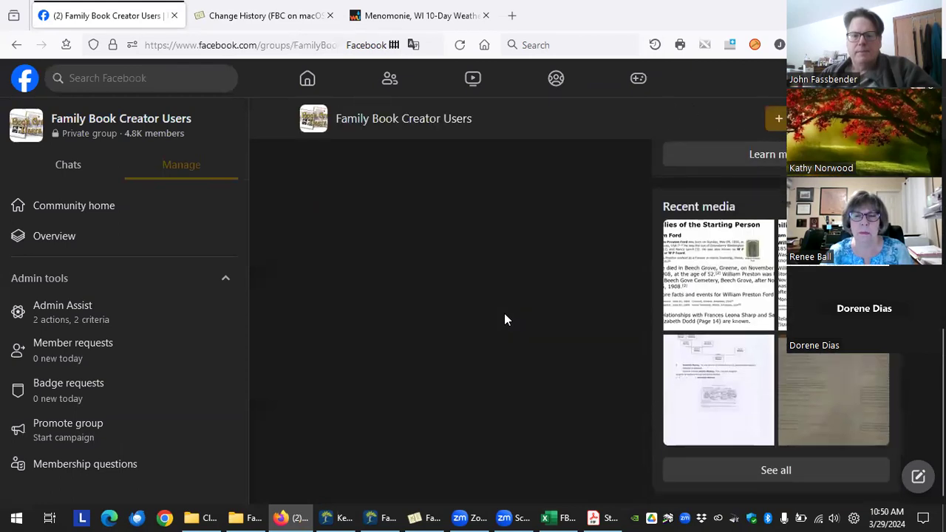
scroll(504, 314, "up", 5)
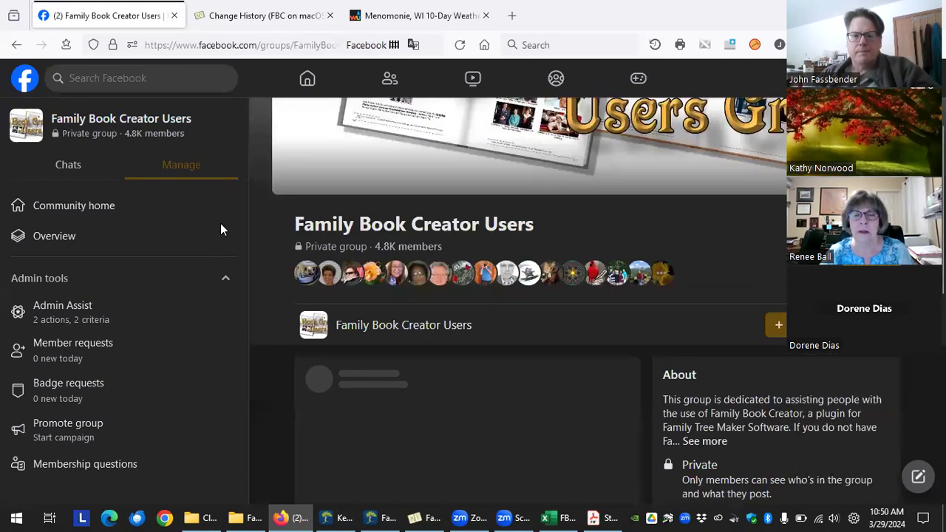
scroll(481, 362, "down", 3)
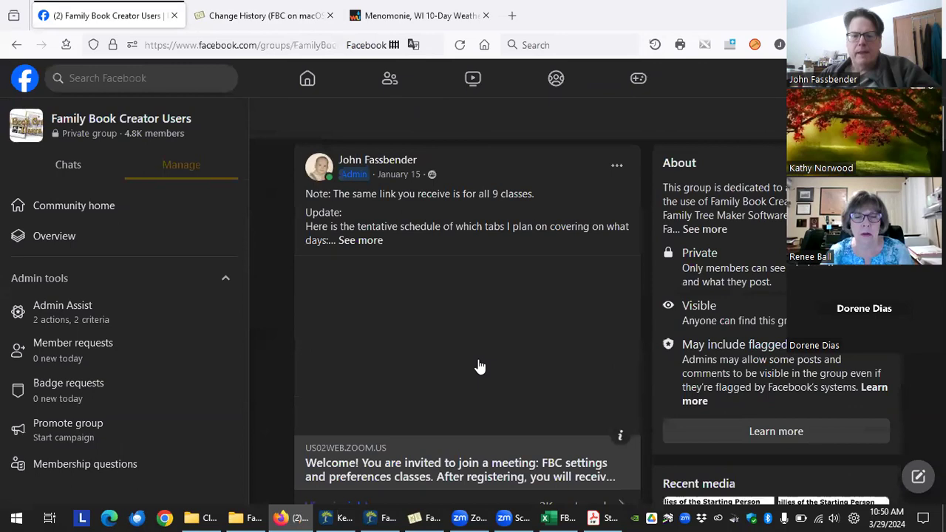
scroll(473, 363, "down", 15)
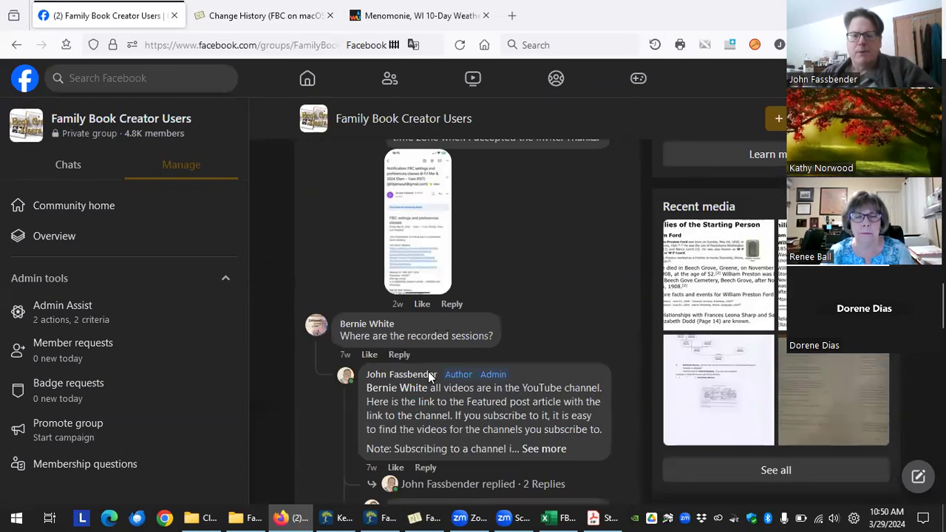
scroll(428, 375, "down", 10)
scroll(429, 376, "up", 5)
scroll(406, 377, "down", 10)
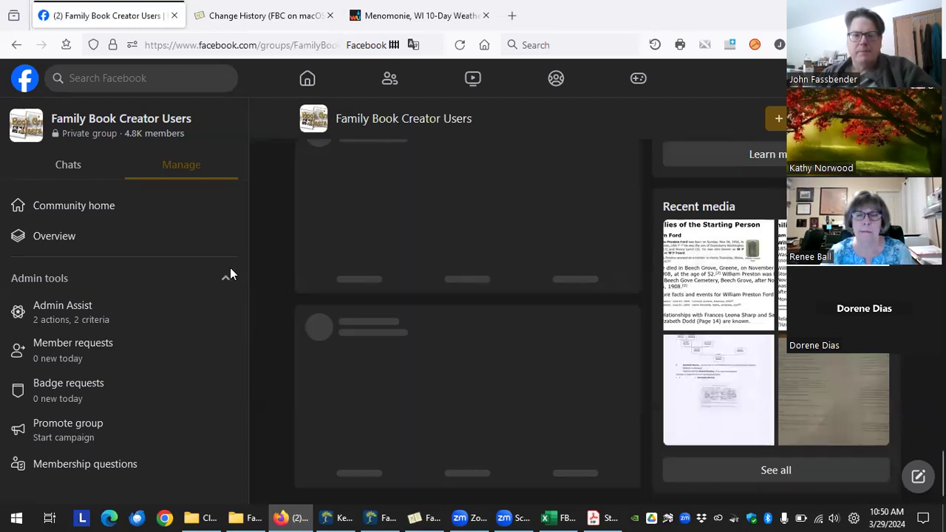
scroll(359, 302, "up", 3)
scroll(365, 315, "down", 4)
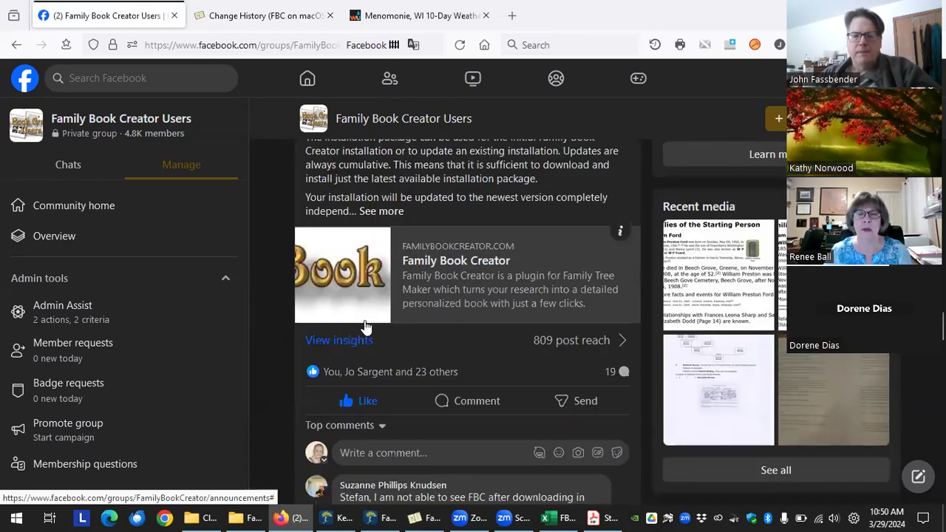
left_click(381, 211)
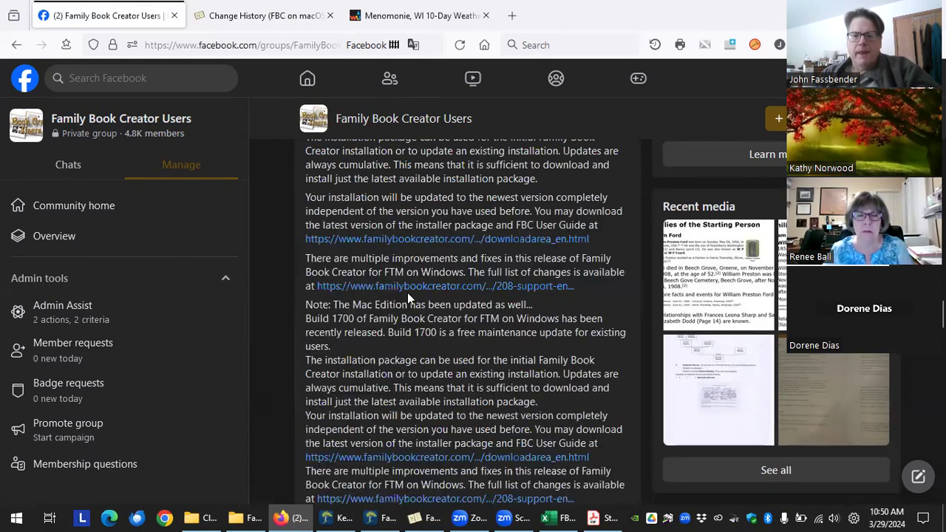
scroll(488, 315, "up", 1)
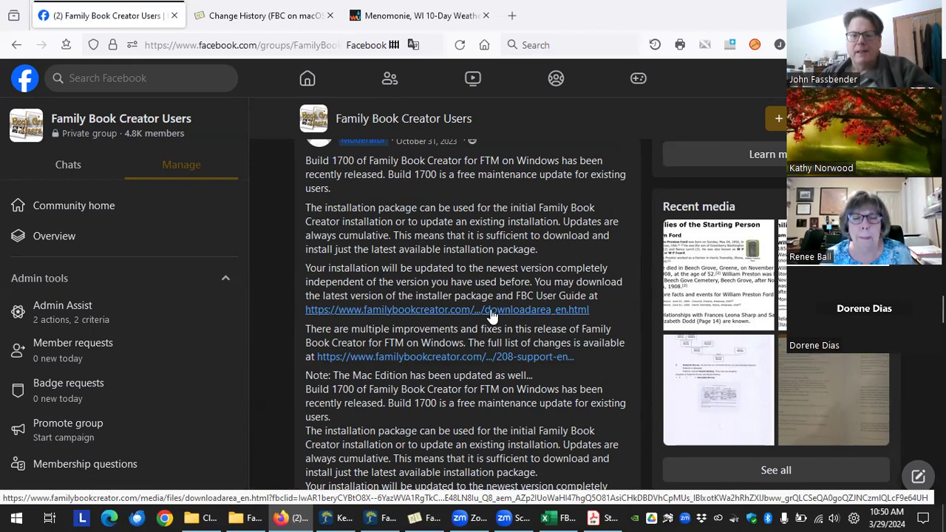
- Open the downloadarea link in a new tab and zoom the page to 120%
left_click(492, 311)
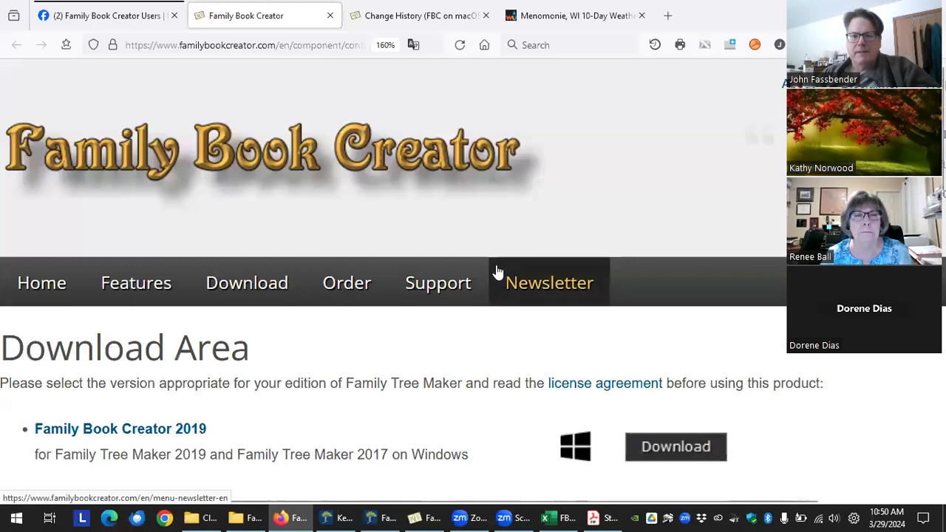
scroll(350, 365, "down", 5)
scroll(444, 325, "up", 2)
left_click(385, 45)
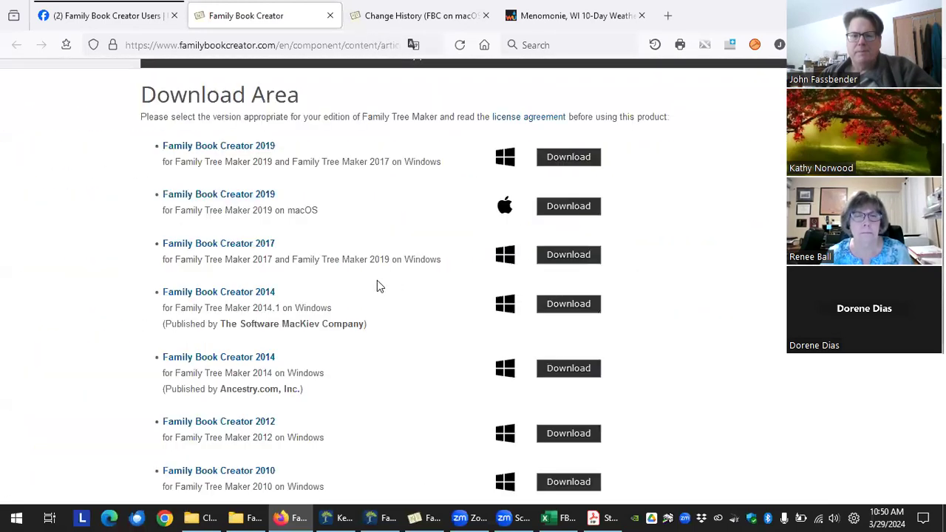
key("ctrl+plus")
key("ctrl+plus")
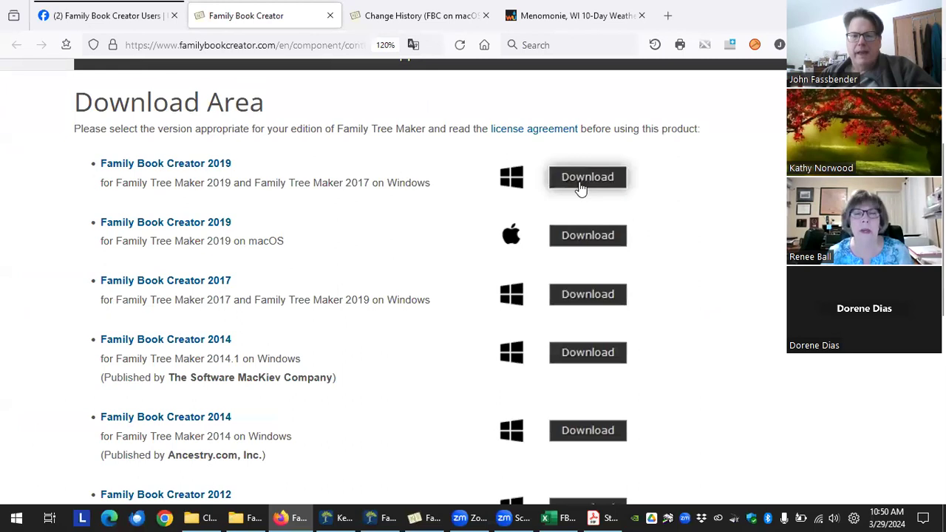
- Open the Family Book Creator 2019 Windows download page and inspect the User Guide file name
left_click(587, 184)
scroll(317, 317, "down", 10)
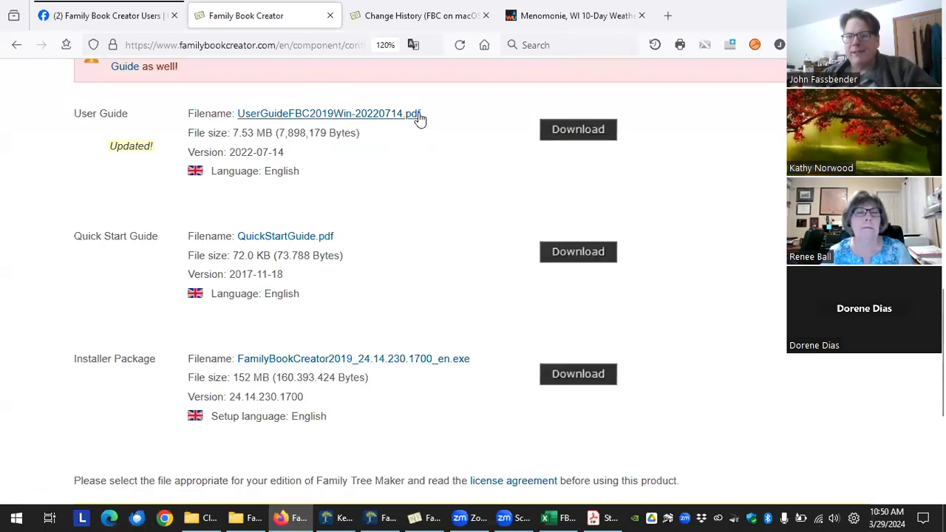
left_click_drag(446, 120, 232, 119)
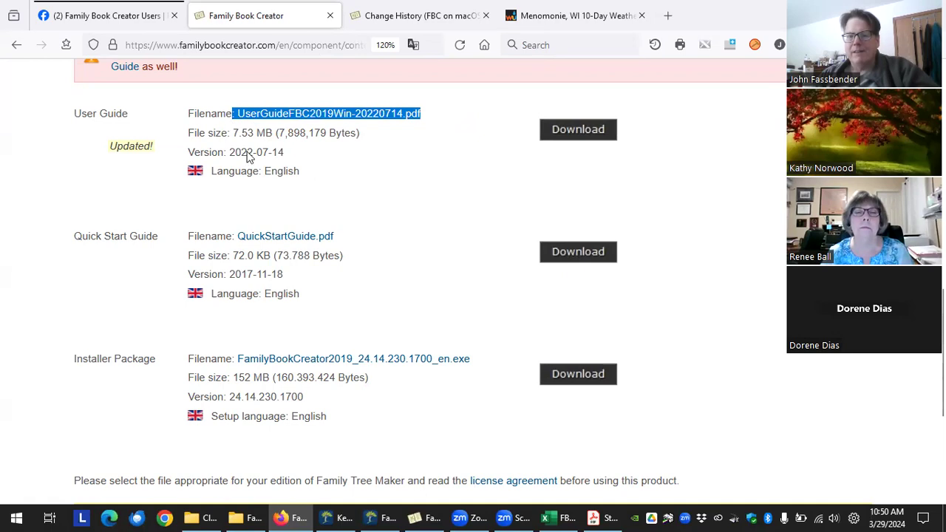
left_click(381, 156)
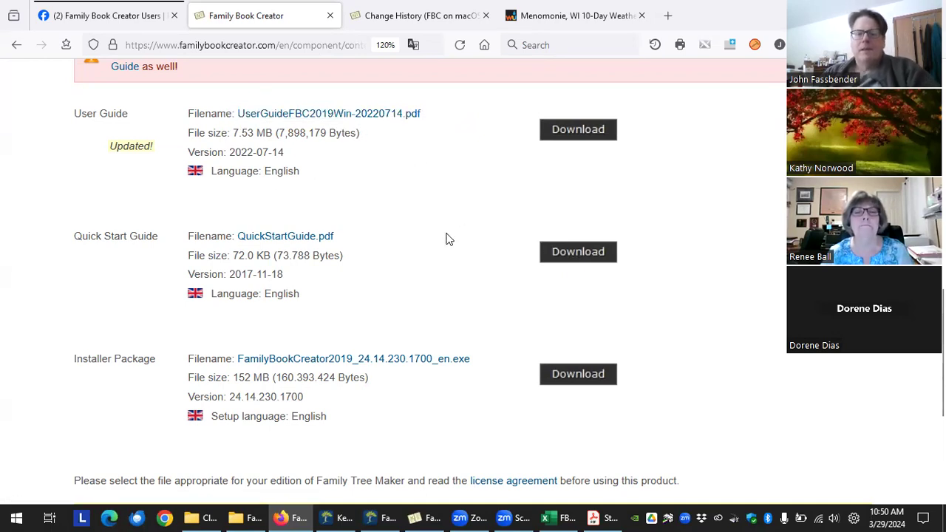
scroll(446, 237, "up", 3)
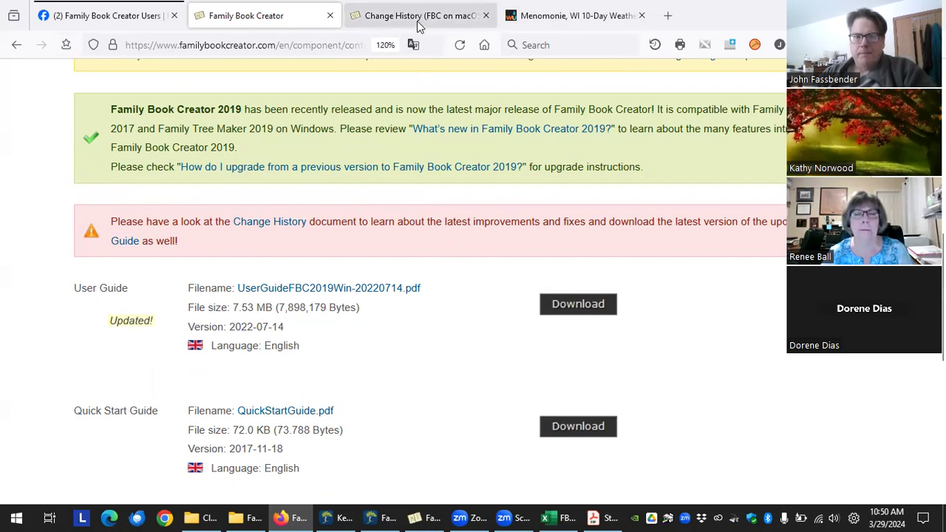
- Check Dropbox's recent file activity, then return to Family Book Creator's header and footer preferences
left_click(97, 15)
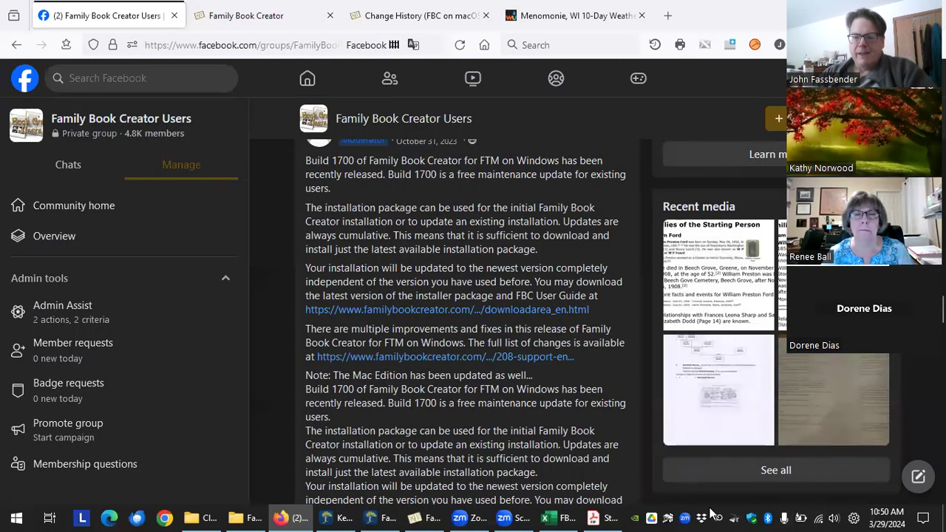
left_click(767, 518)
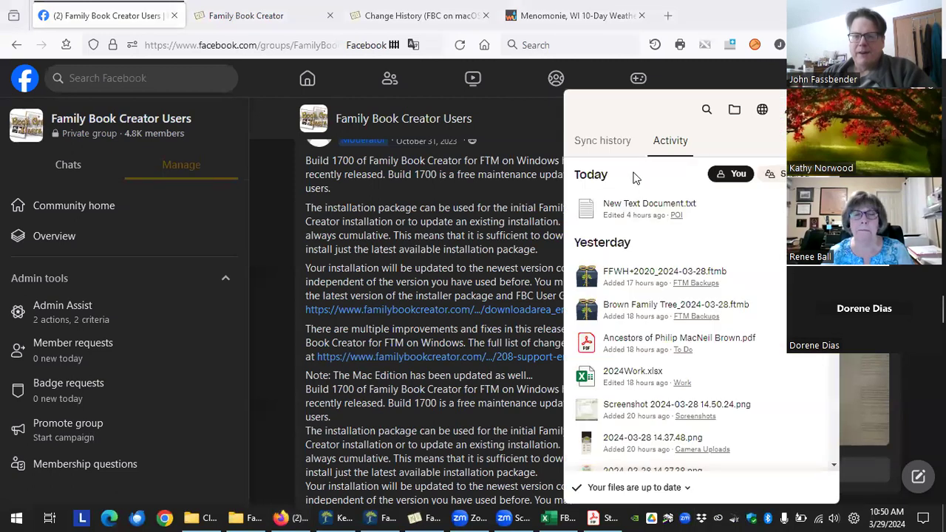
left_click(271, 245)
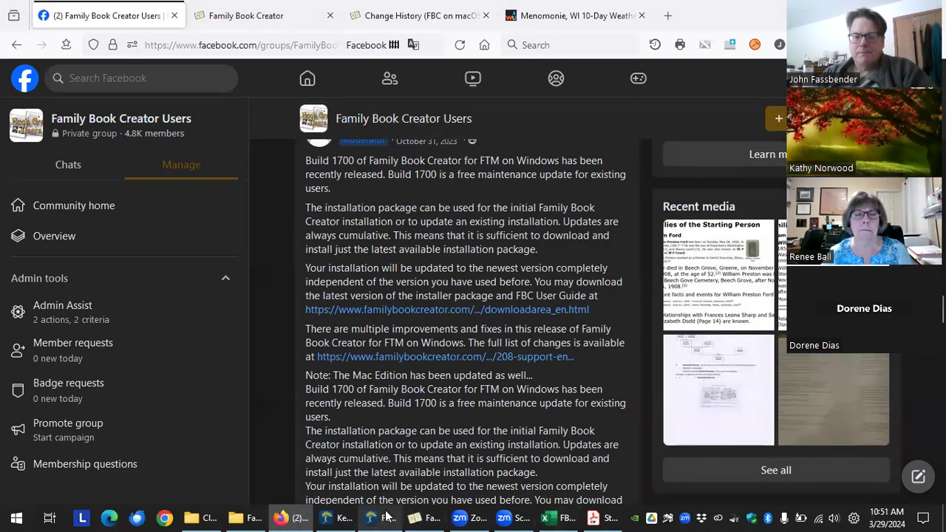
left_click(385, 466)
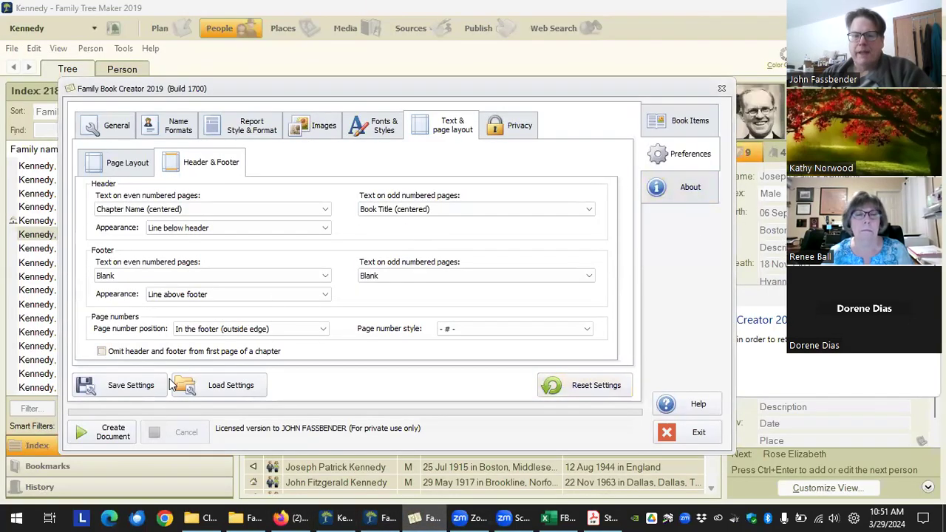
left_click(224, 382)
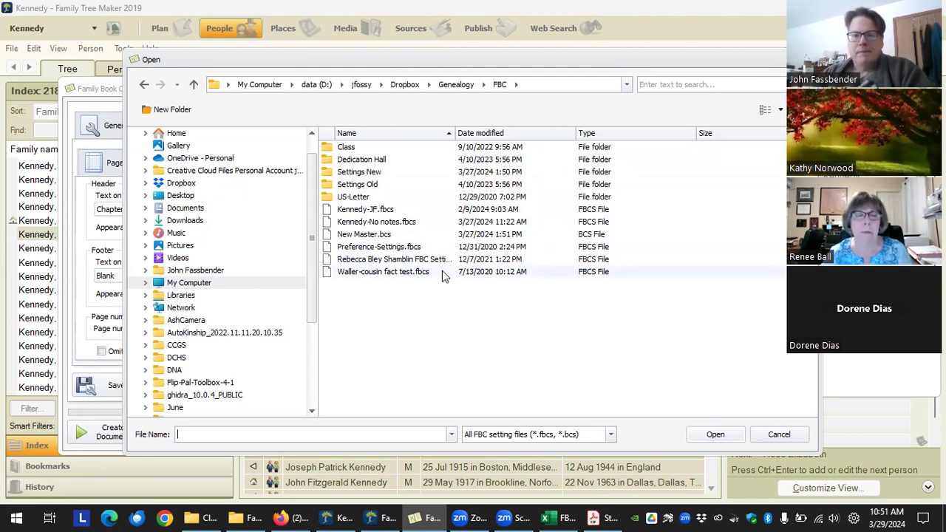
left_click(778, 434)
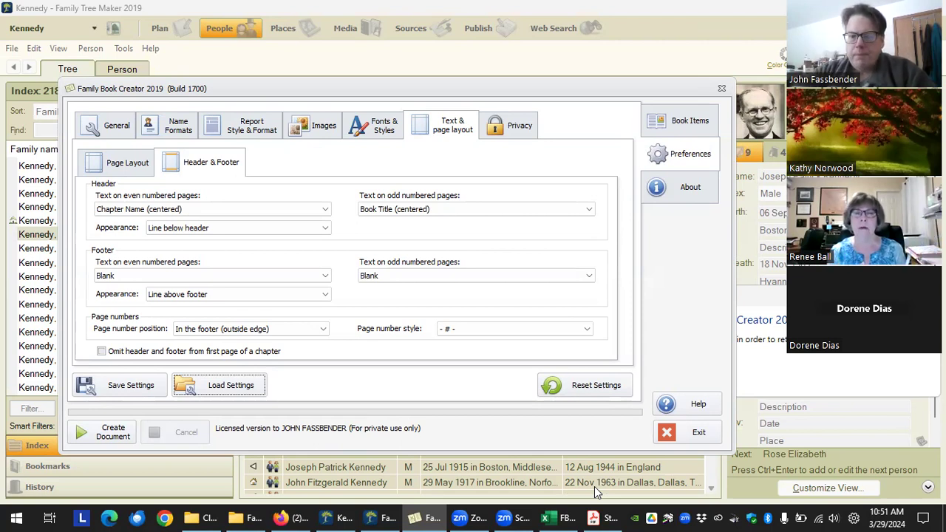
- View the Build 1700 version and license details under About, then return to the Indexes book item options
left_click(427, 518)
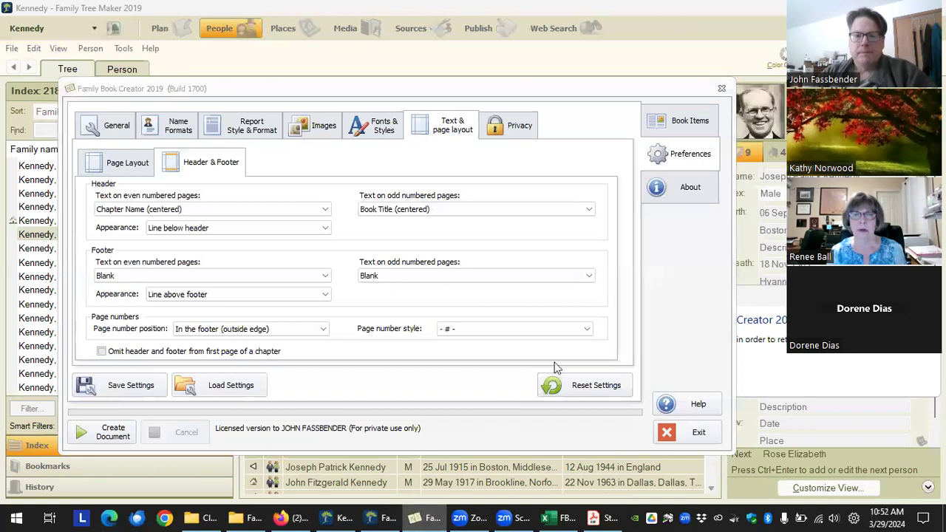
left_click(691, 188)
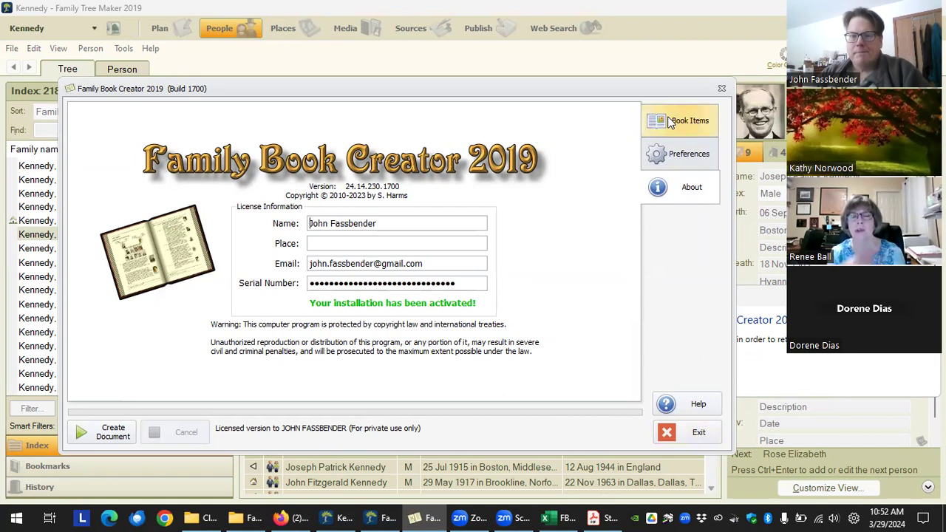
left_click(670, 123)
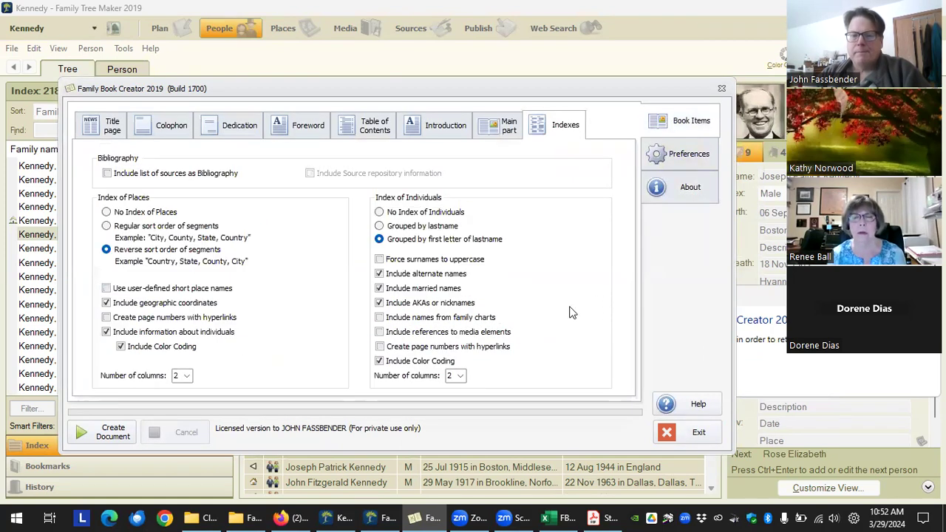